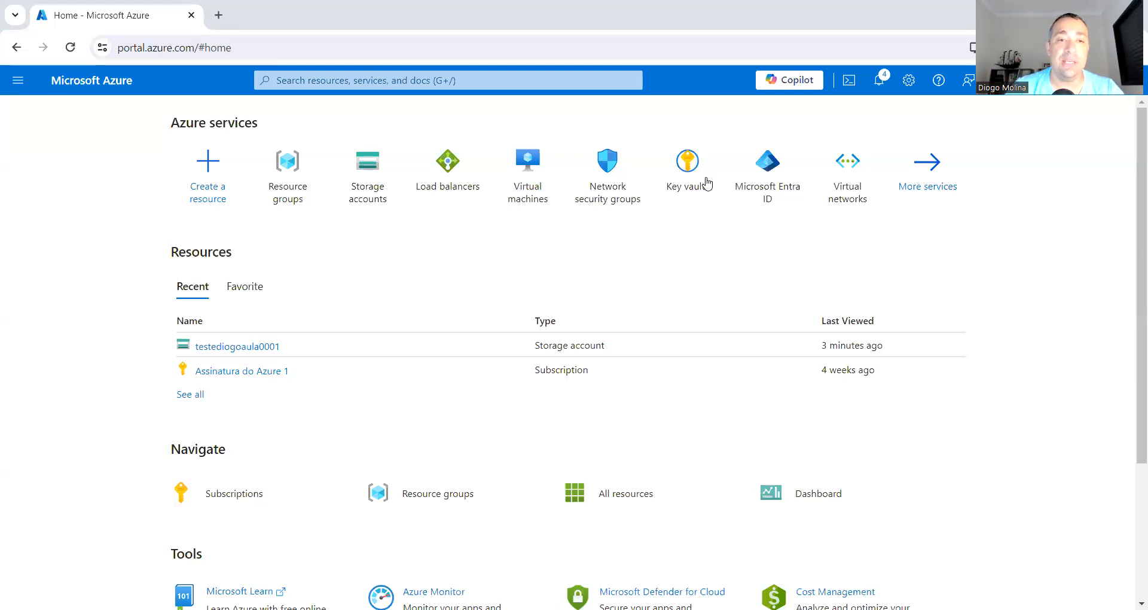
- Start creating a storage account and add a new resource group named aula for it
left_click(361, 199)
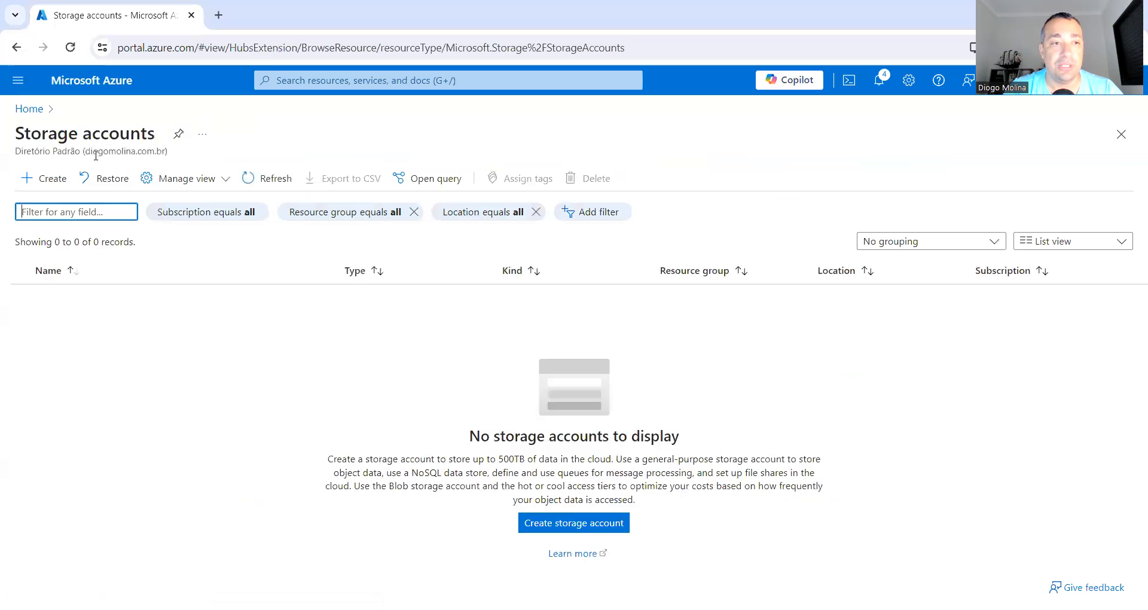
left_click(562, 523)
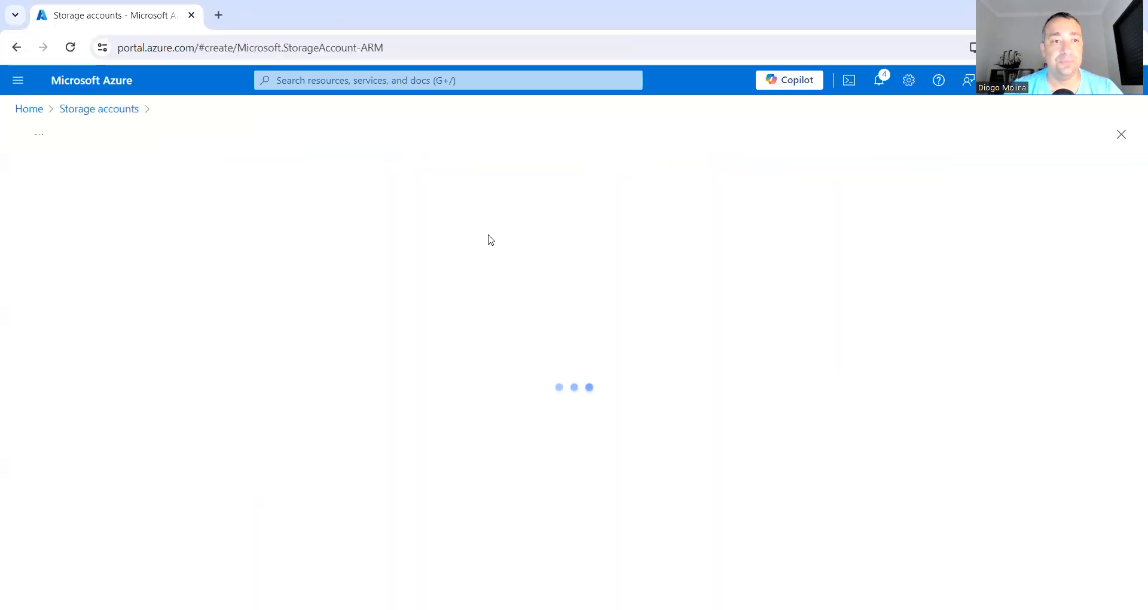
left_click(242, 403)
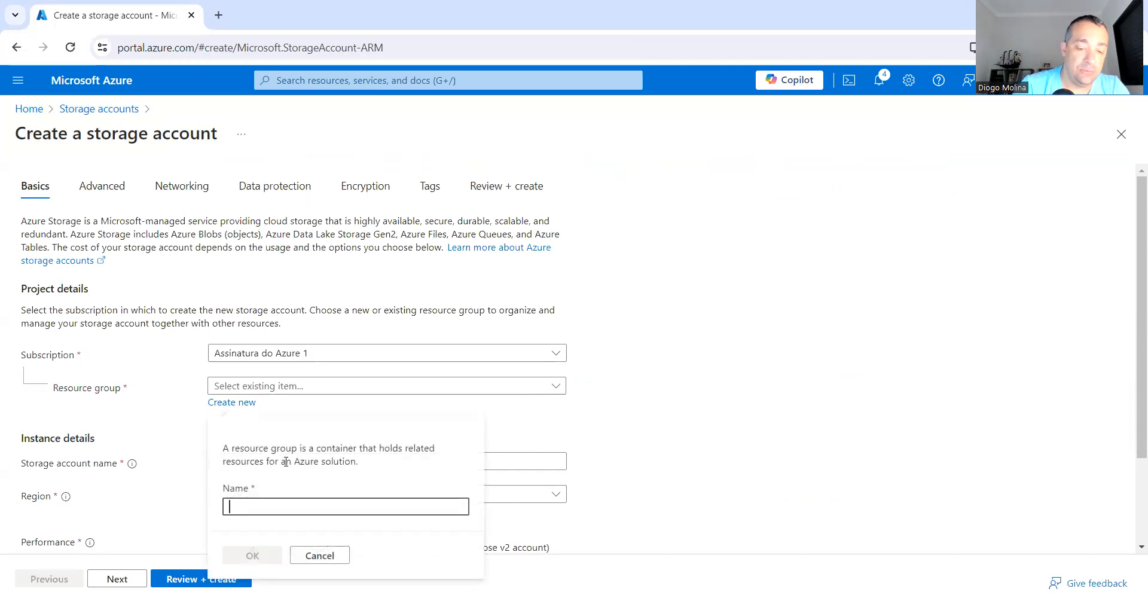
type("aula")
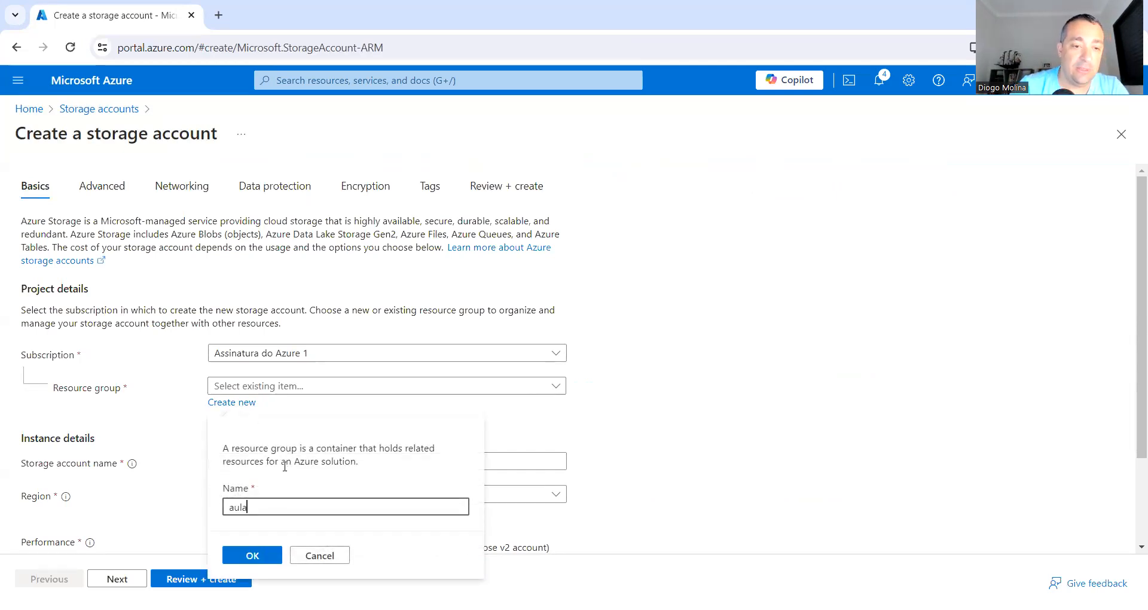
left_click(264, 555)
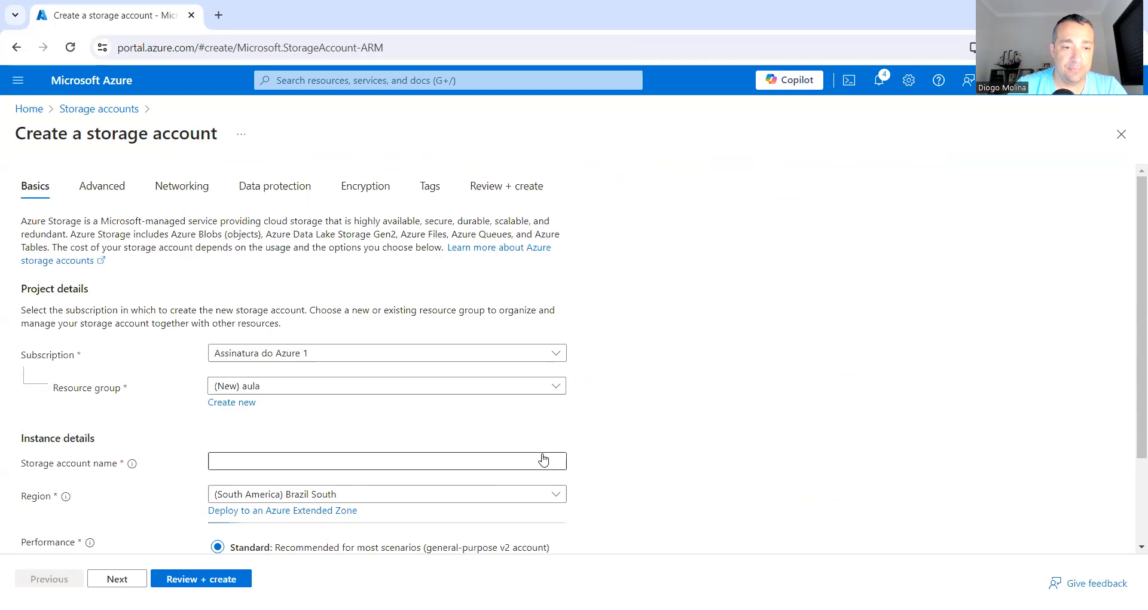
- Name the new storage account aulaformacaoazure001
scroll(542, 460, "down", 1)
left_click(391, 377)
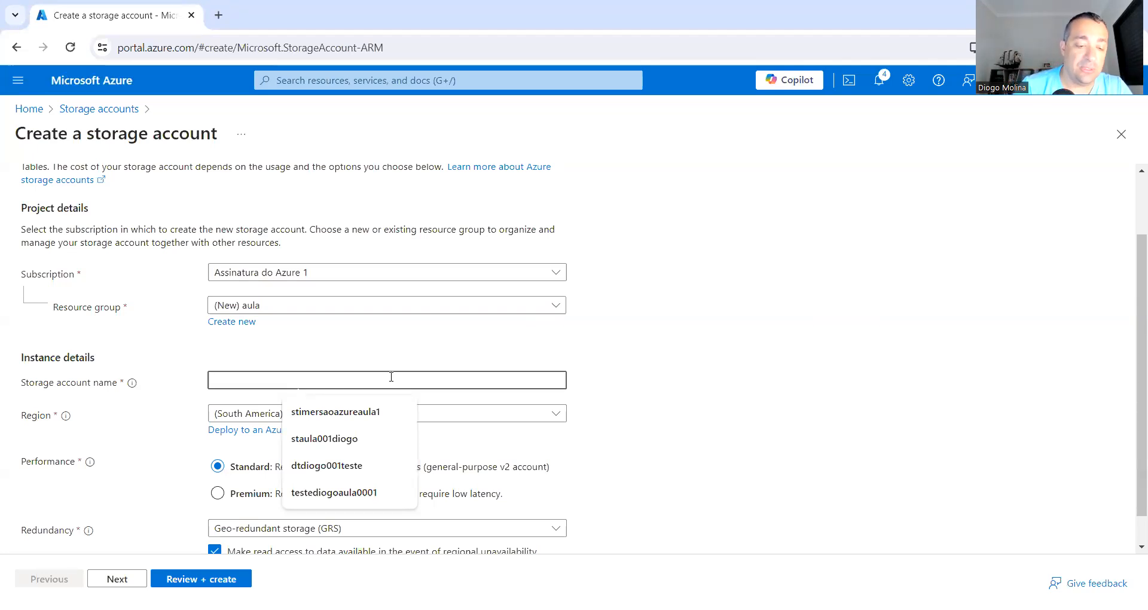
type("aul")
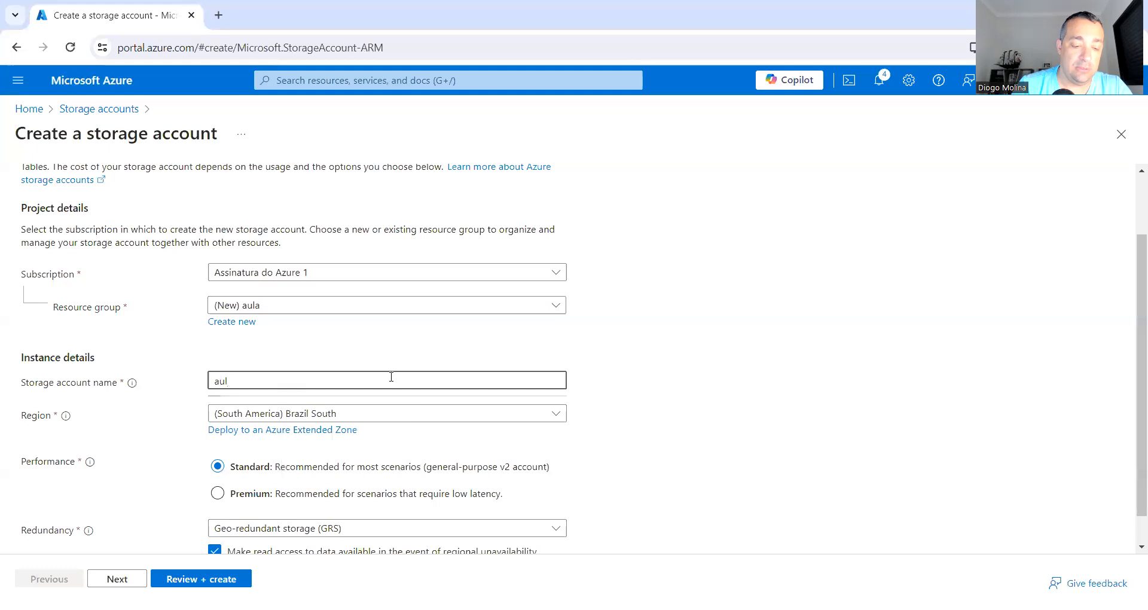
type("aform")
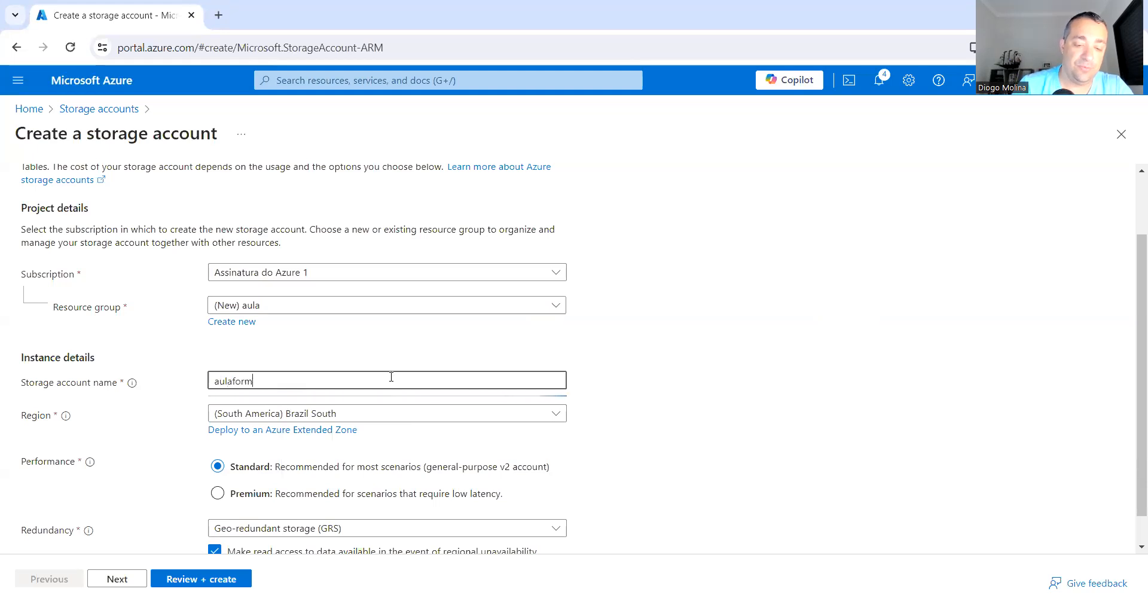
type("acaoazur")
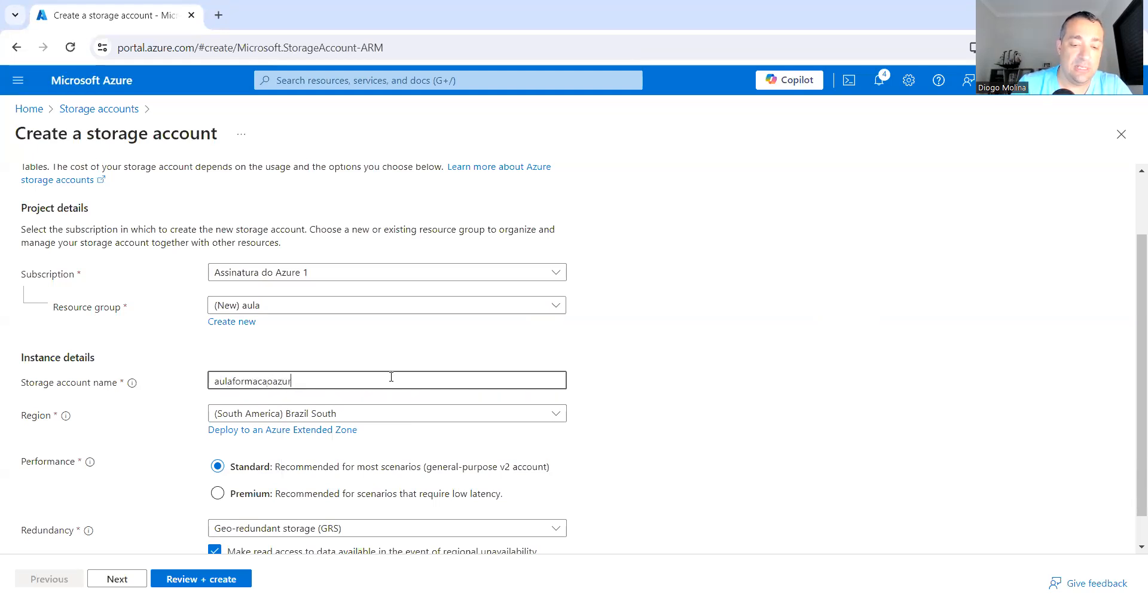
type("e001")
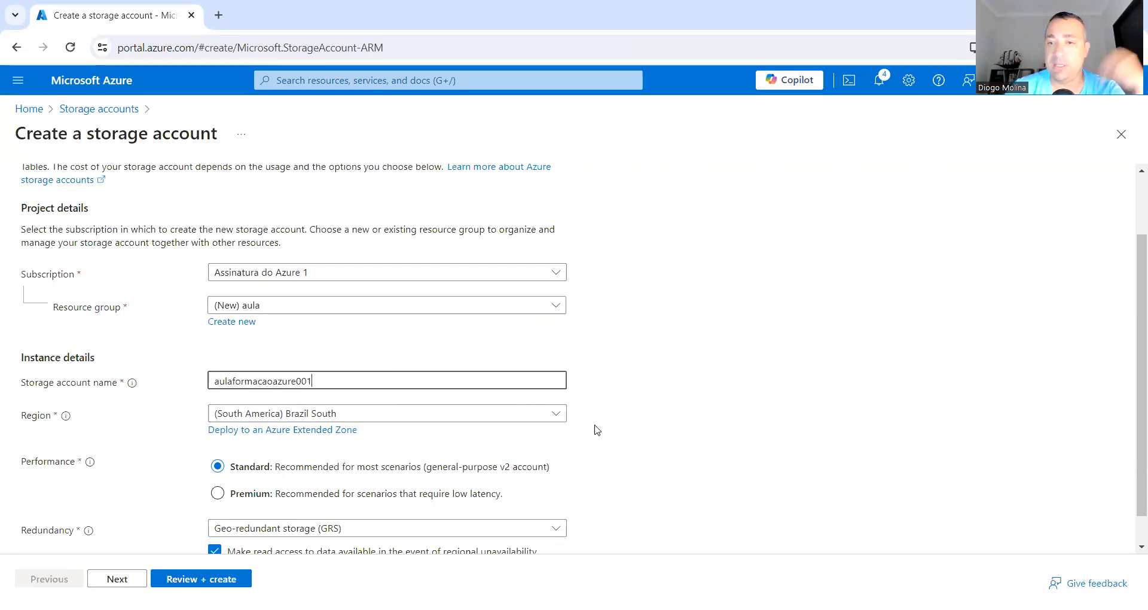
- Set the redundancy to Locally-redundant storage (LRS), then review and create the storage account
scroll(594, 427, "down", 1)
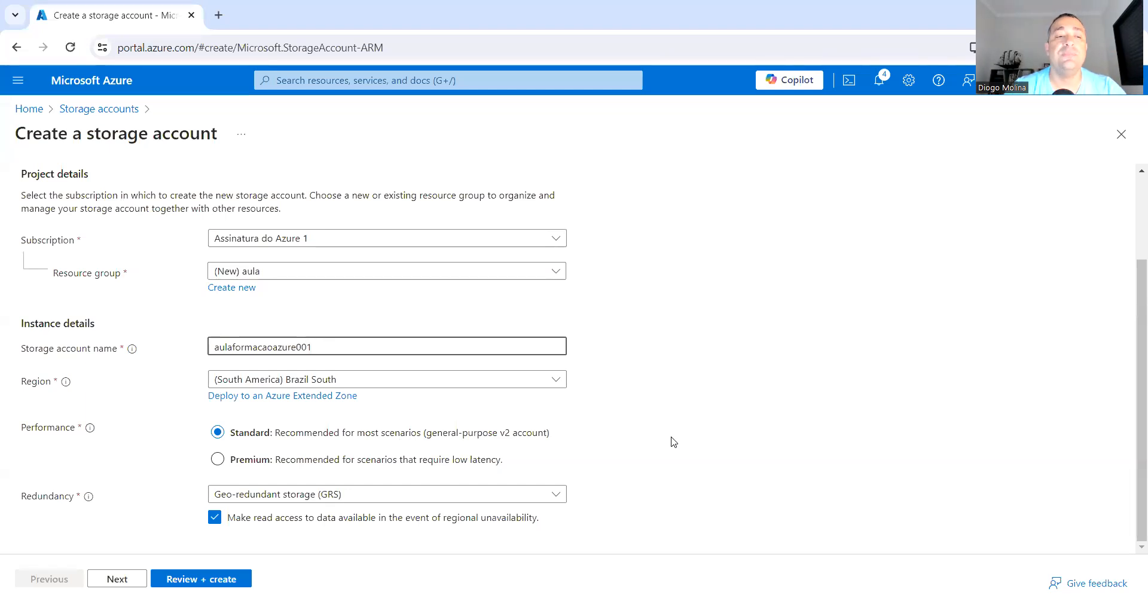
left_click(364, 495)
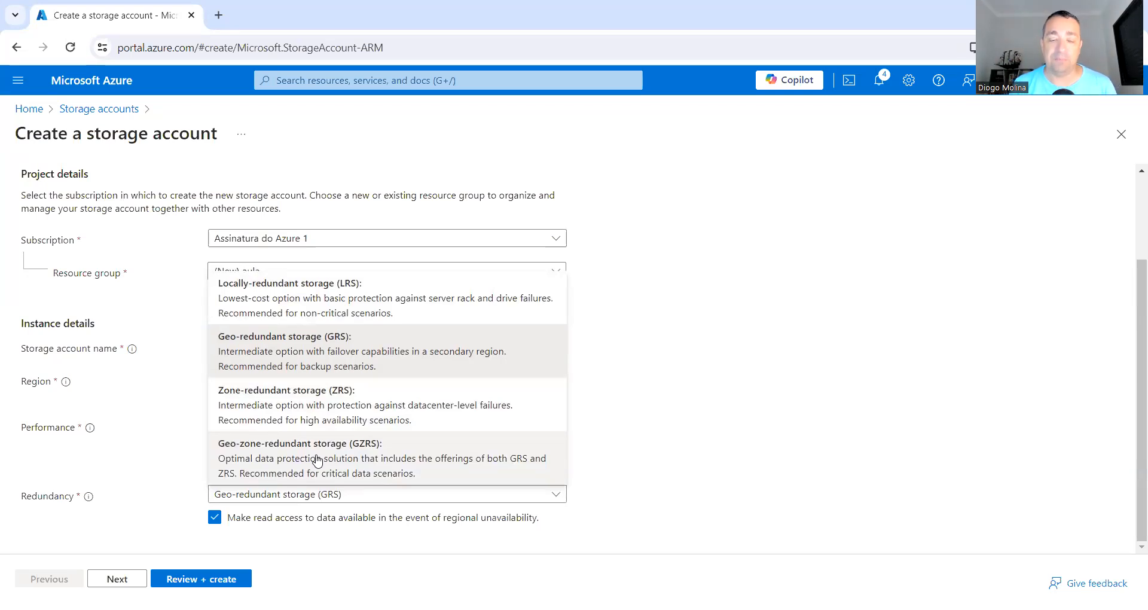
left_click(321, 308)
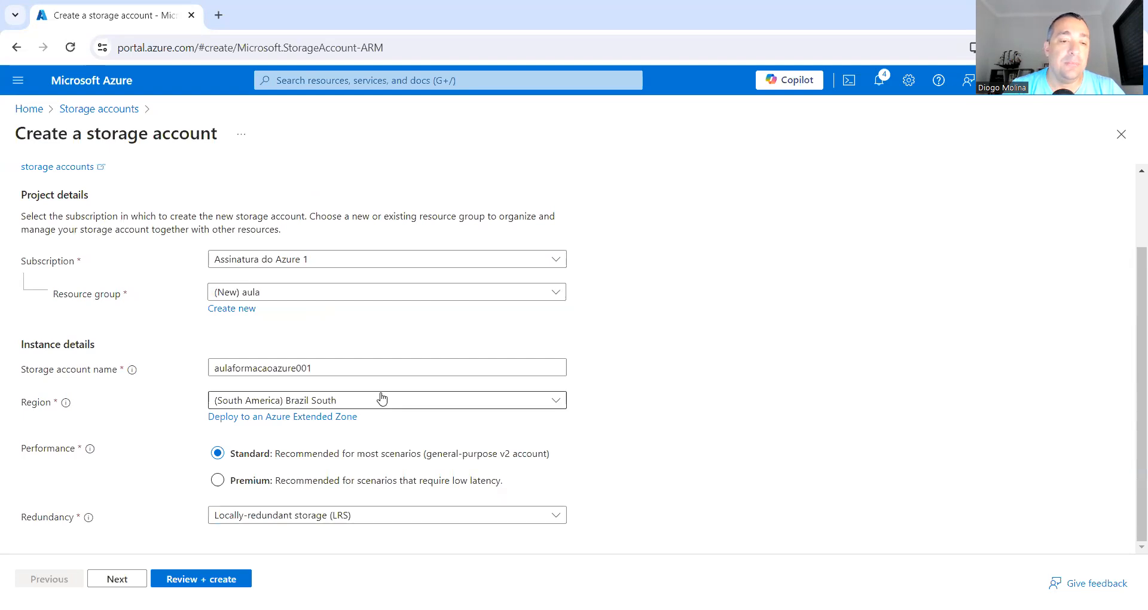
left_click(201, 579)
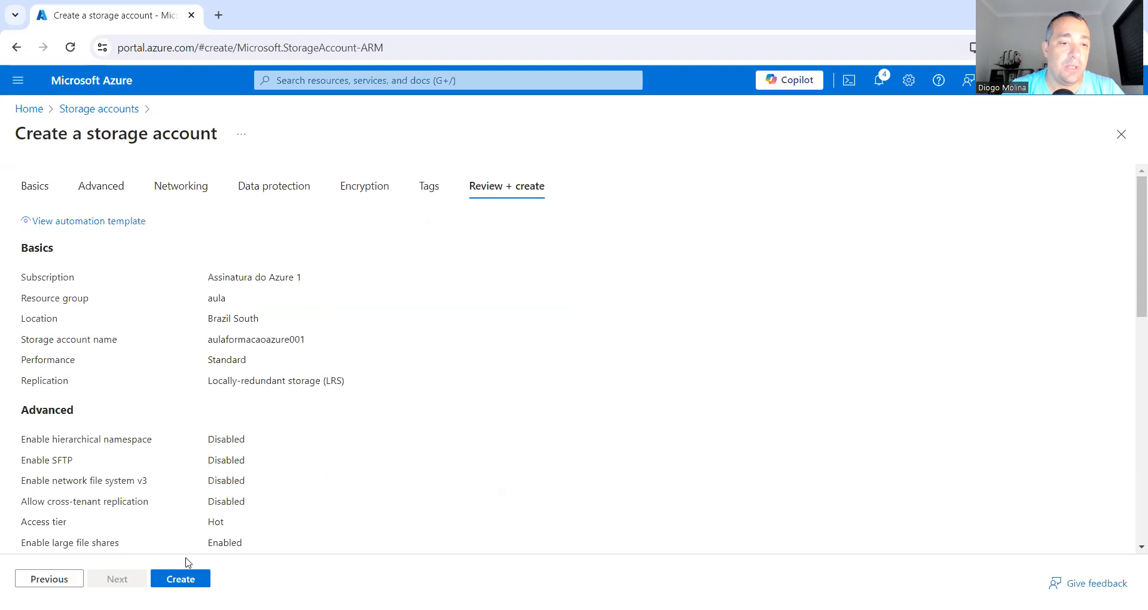
left_click(184, 579)
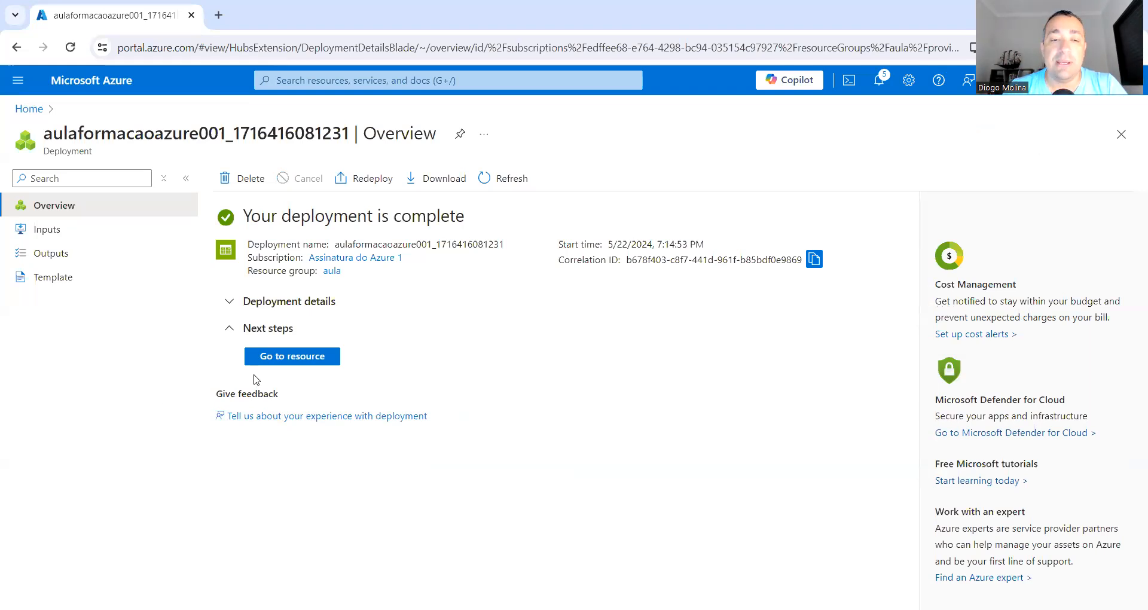
- Open the deployed storage account's static website settings and enable static website hosting
left_click(317, 357)
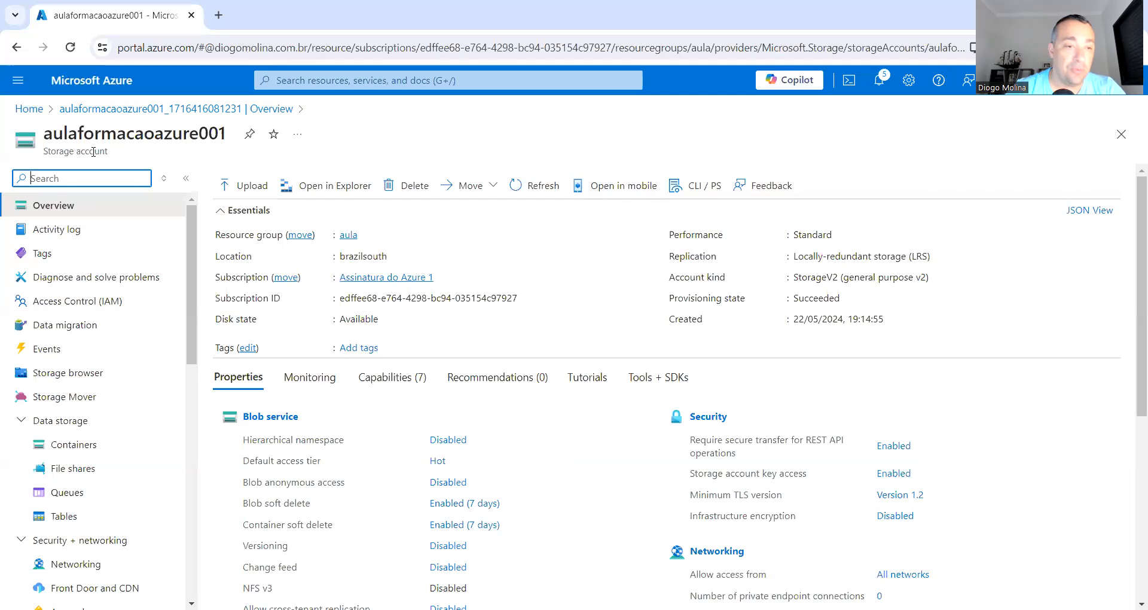
scroll(87, 329, "down", 2)
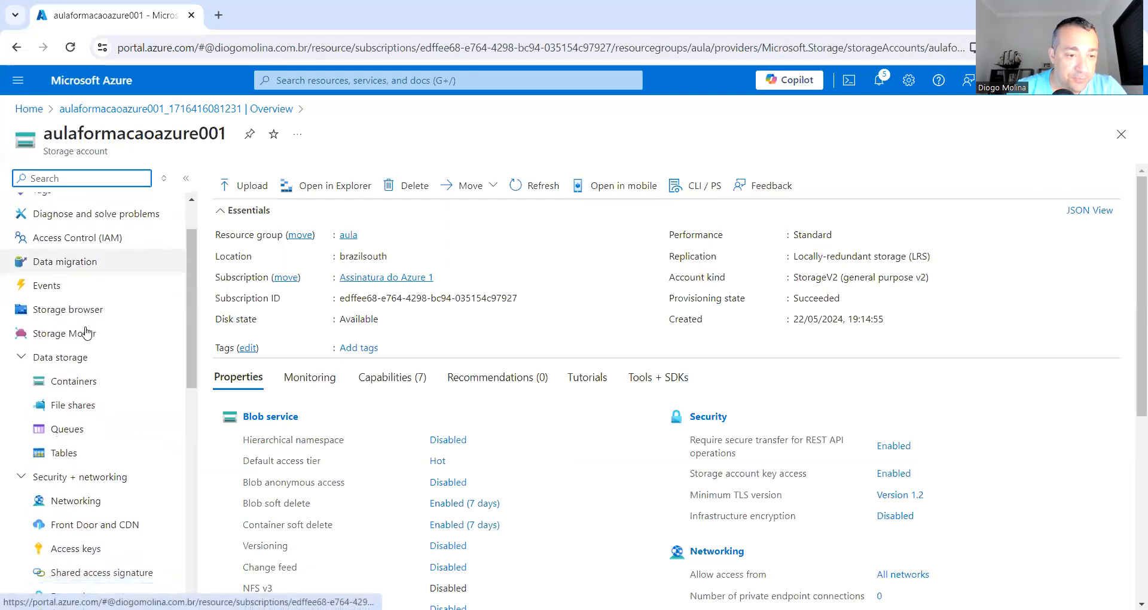
scroll(87, 332, "down", 4)
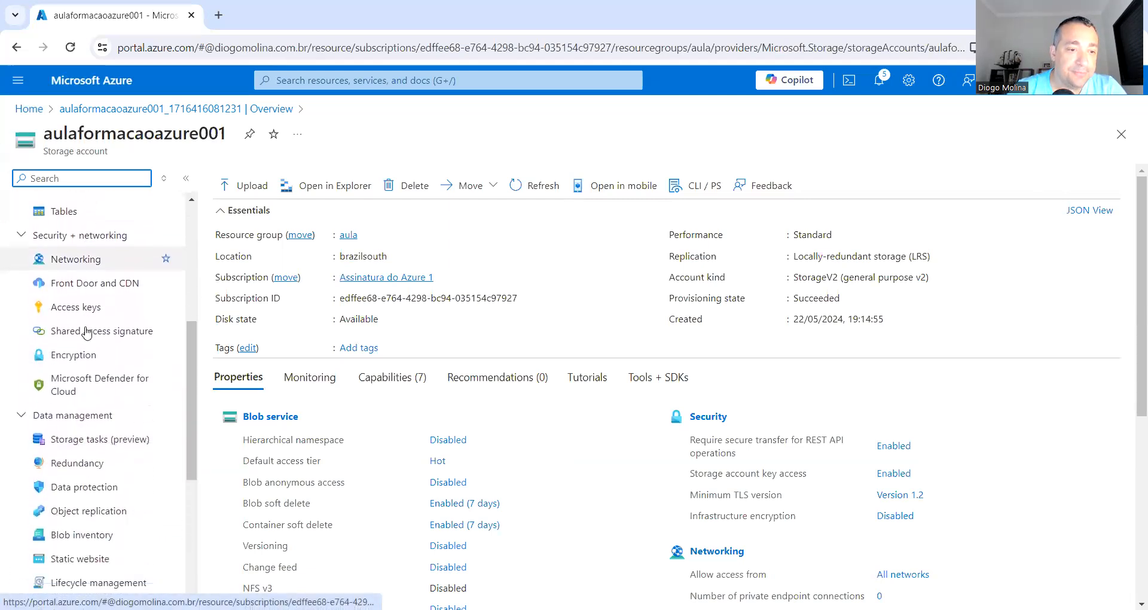
scroll(87, 332, "down", 1)
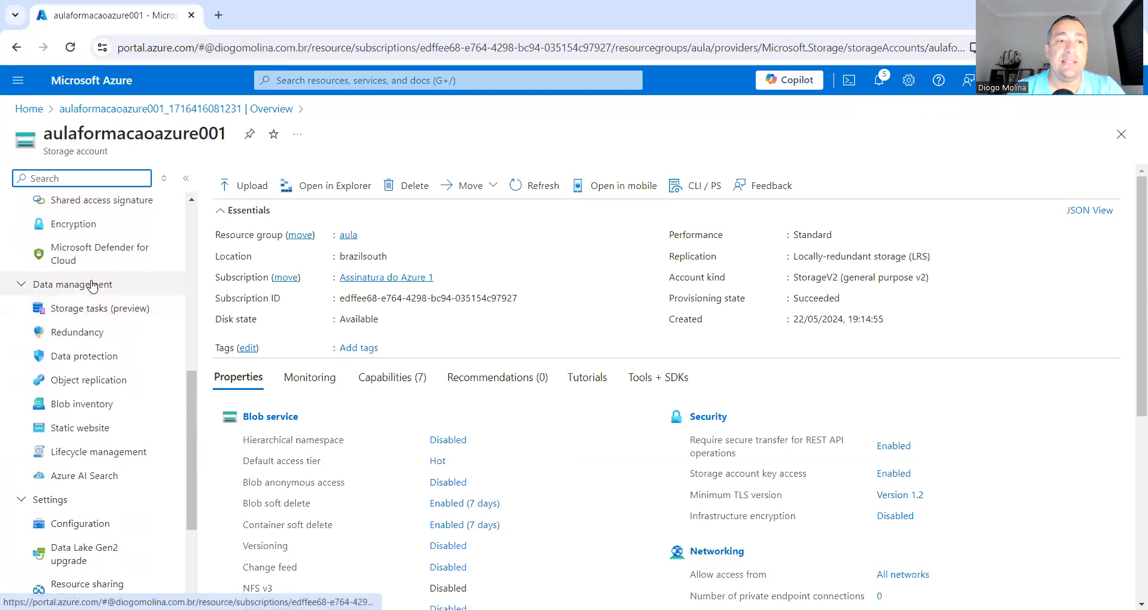
left_click(89, 429)
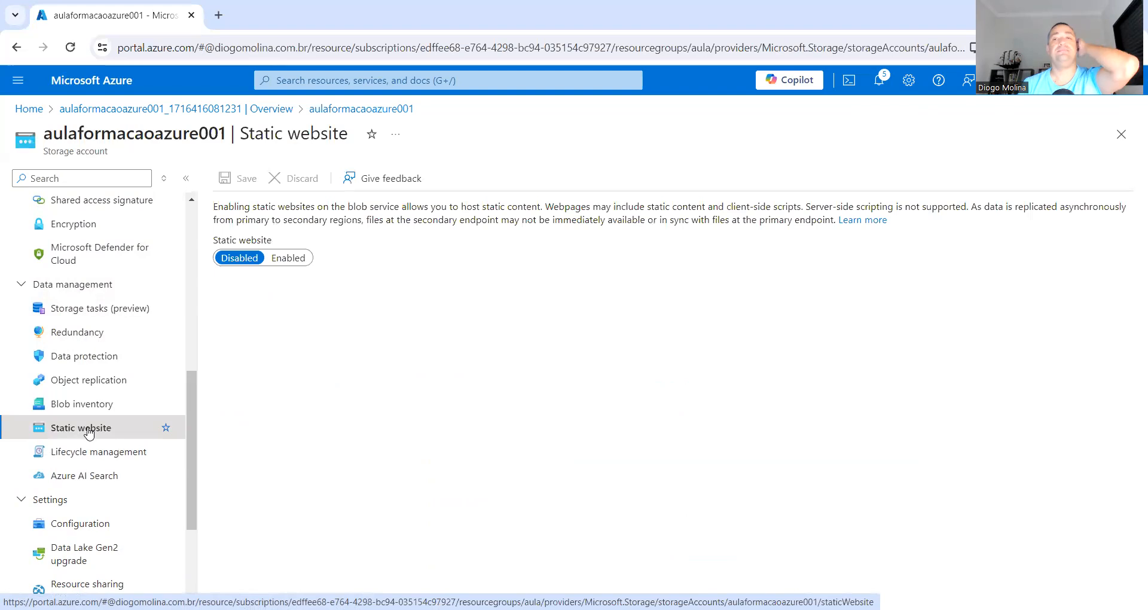
left_click(289, 259)
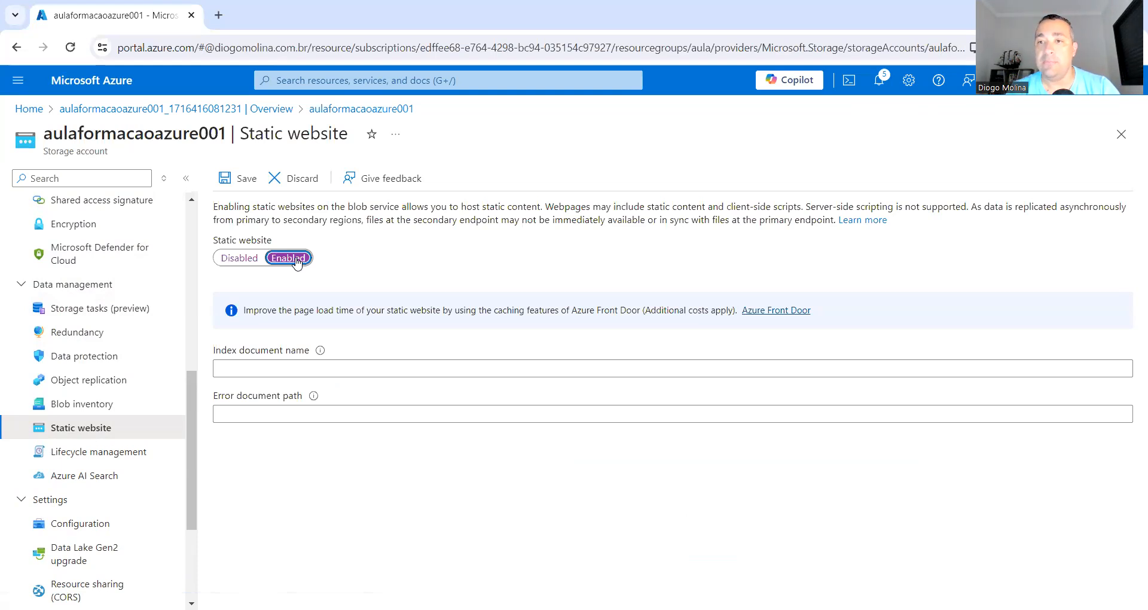
- Set the index document name to index.html and the error document path to 404.html, and save the static website settings
left_click(316, 371)
type("index")
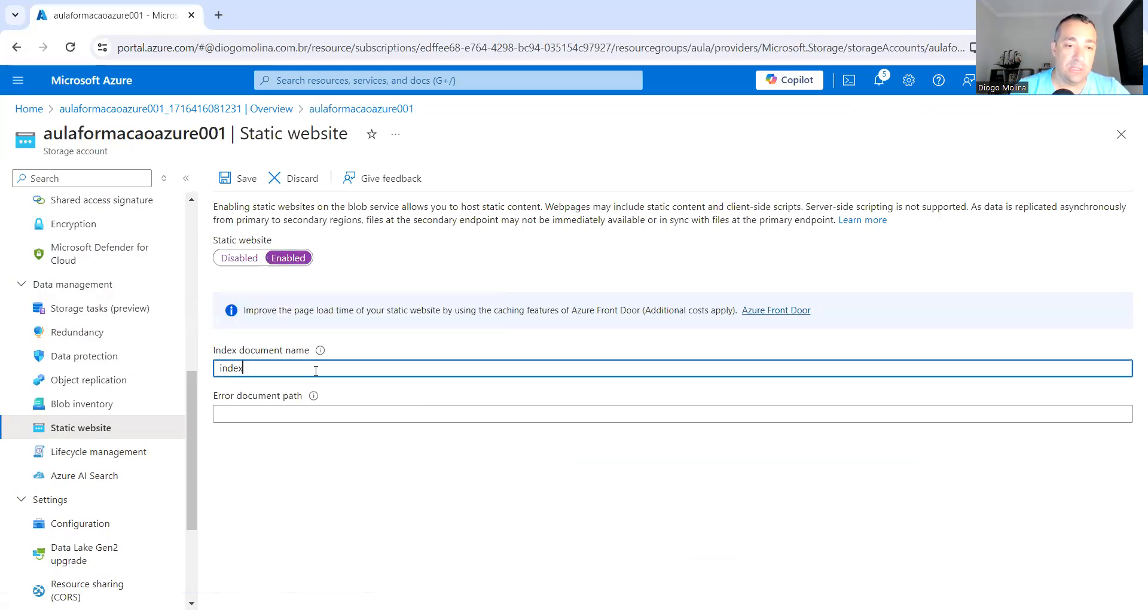
type(".ht")
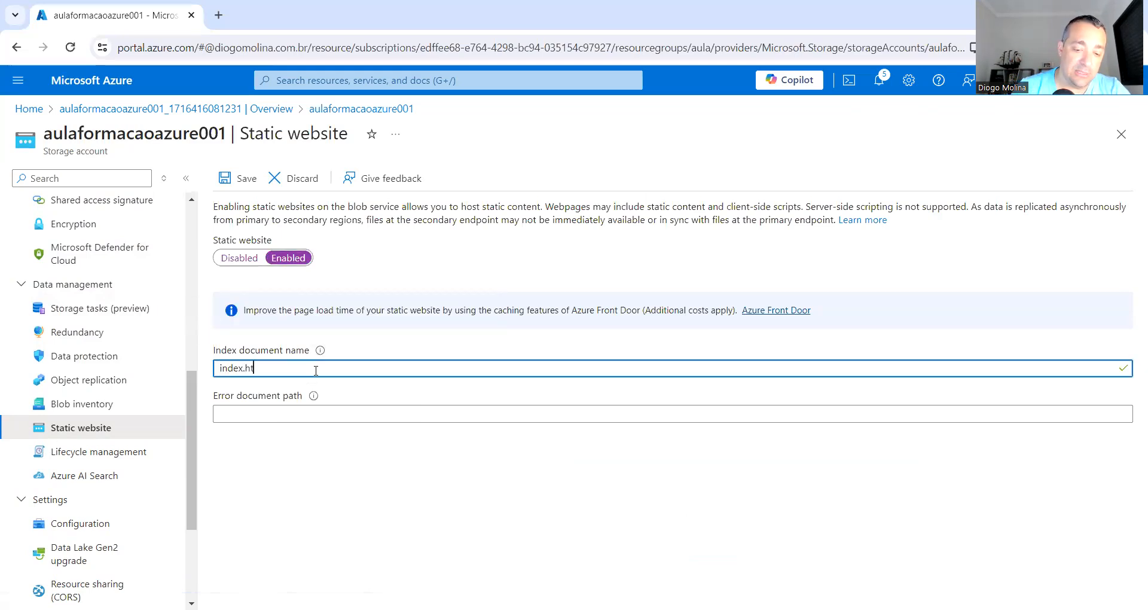
type("ml")
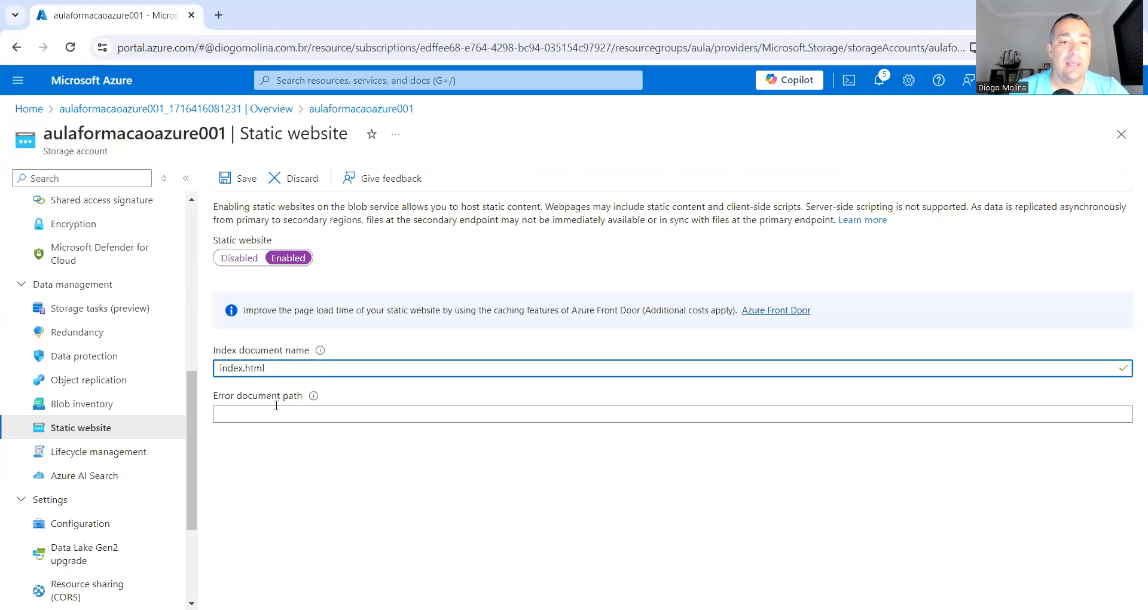
left_click(272, 411)
type("404")
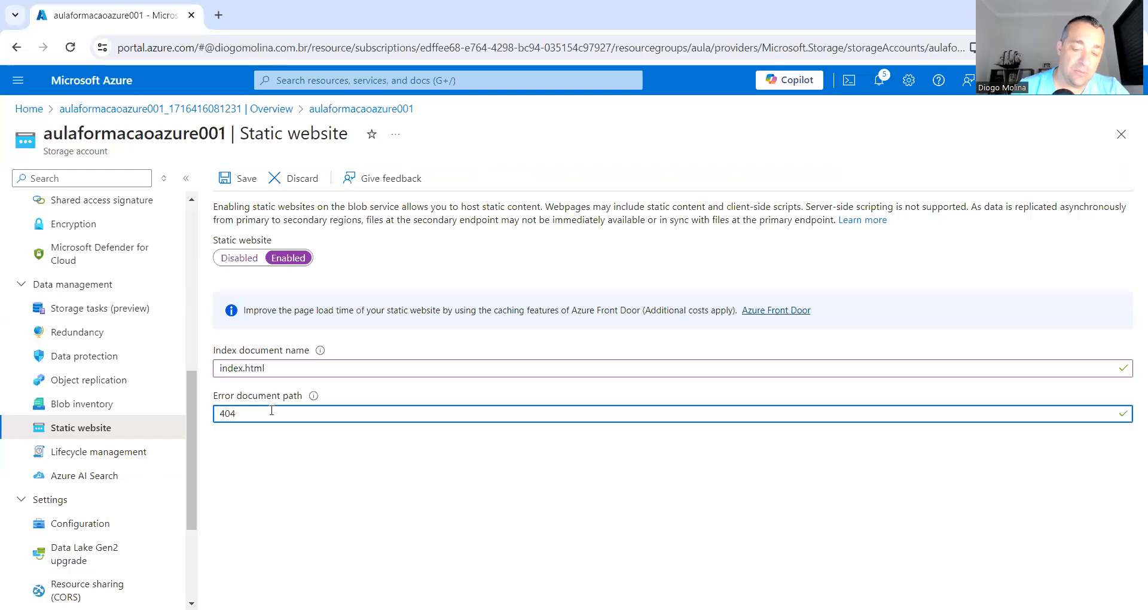
type(".html")
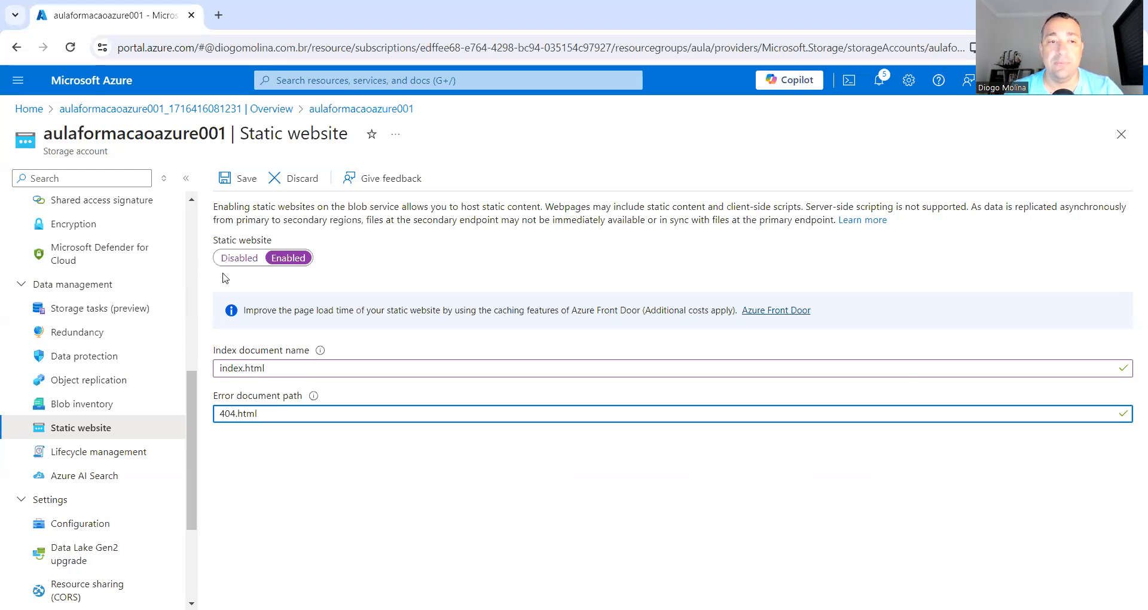
left_click(245, 179)
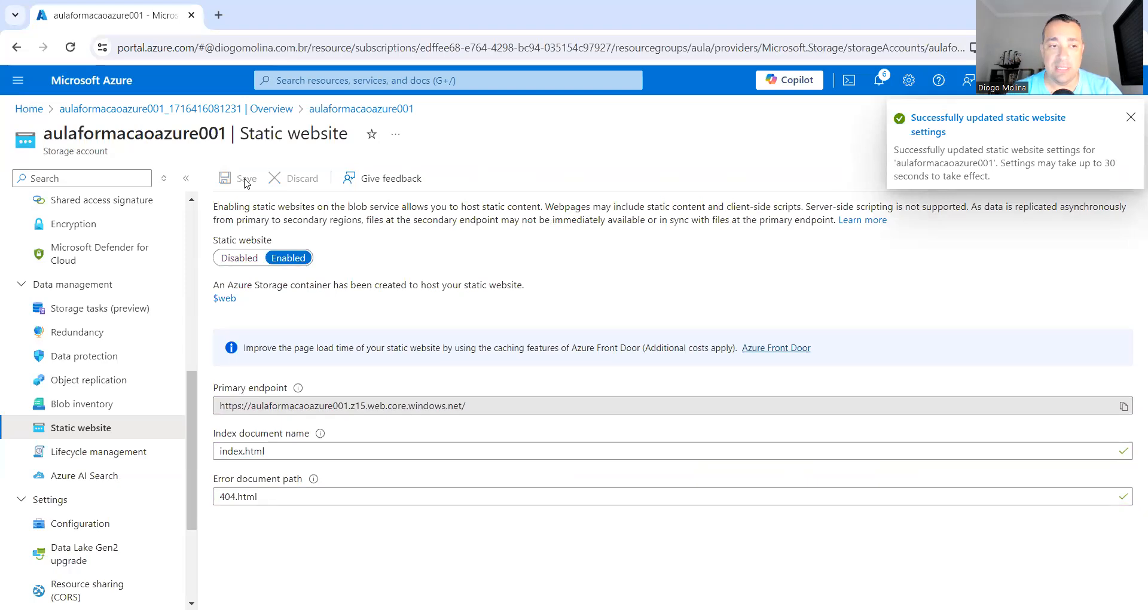
- List the storage account's containers and open the $web container
scroll(84, 307, "up", 5)
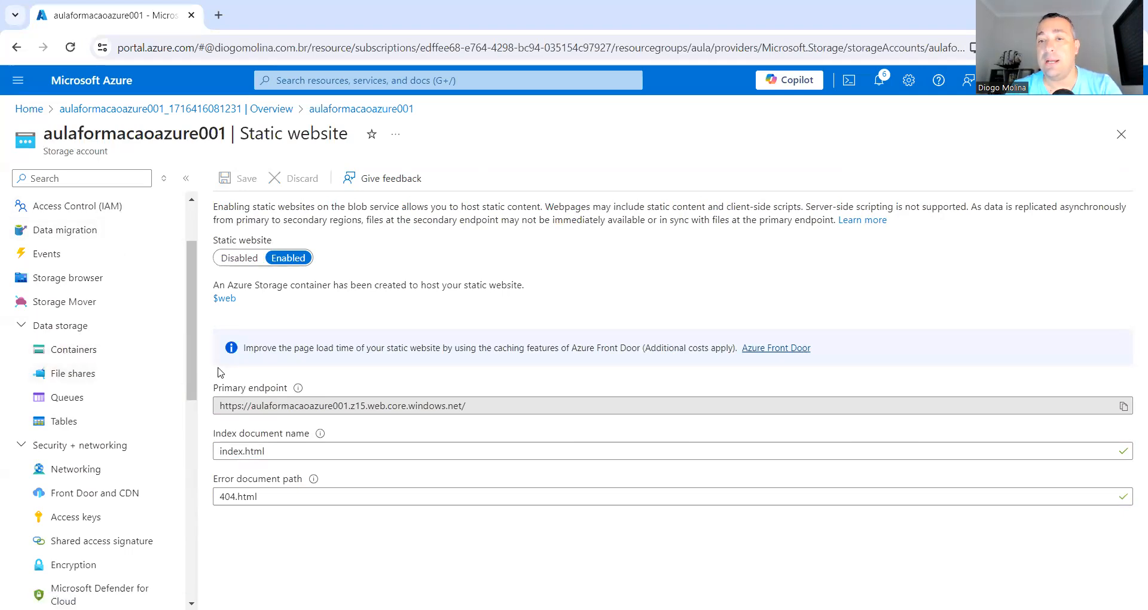
left_click(74, 353)
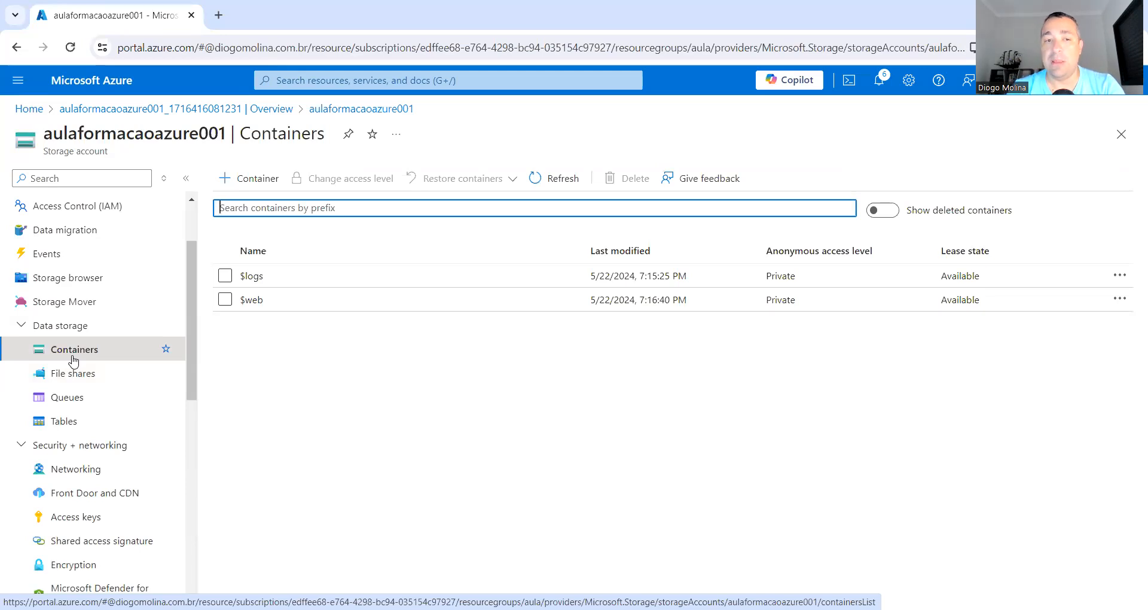
left_click(253, 305)
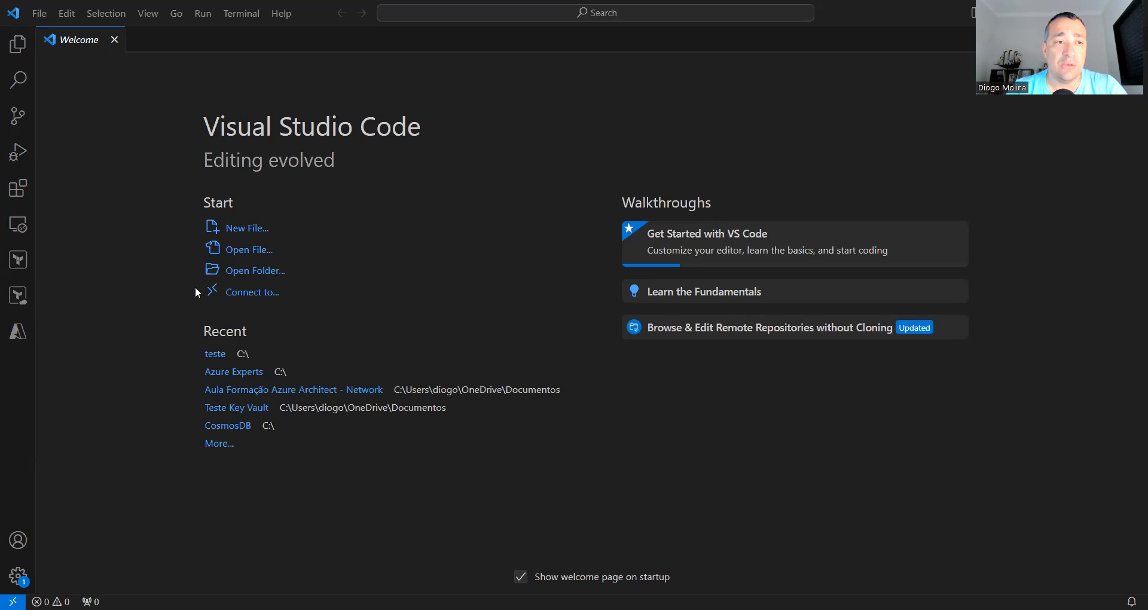
- Switch to Visual Studio Code and view the details of the installed Azure Storage extension
left_click(16, 199)
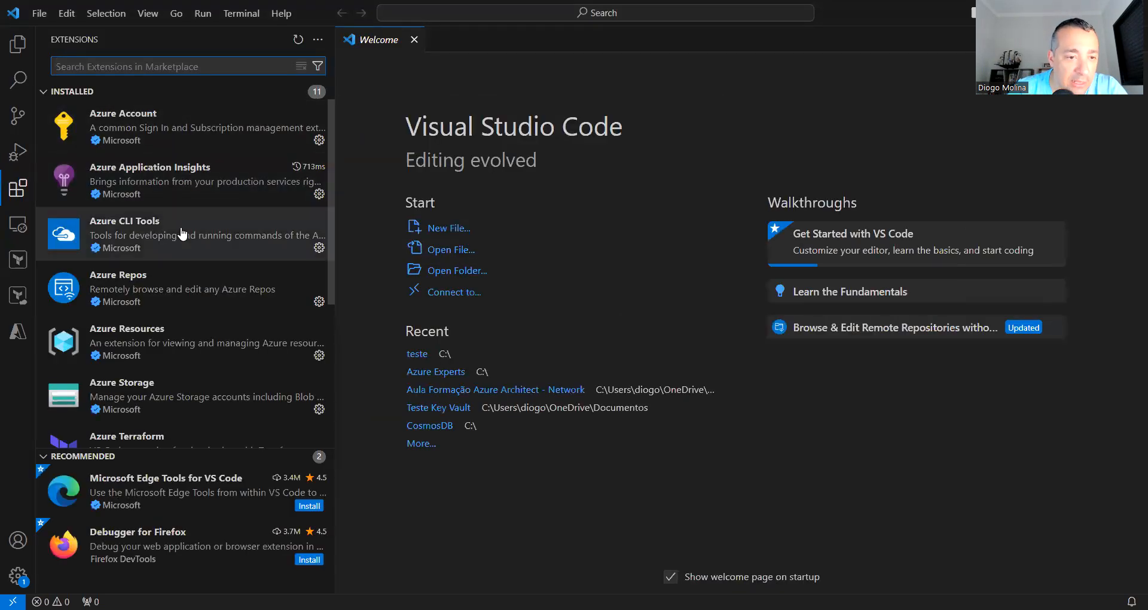
scroll(149, 239, "down", 1)
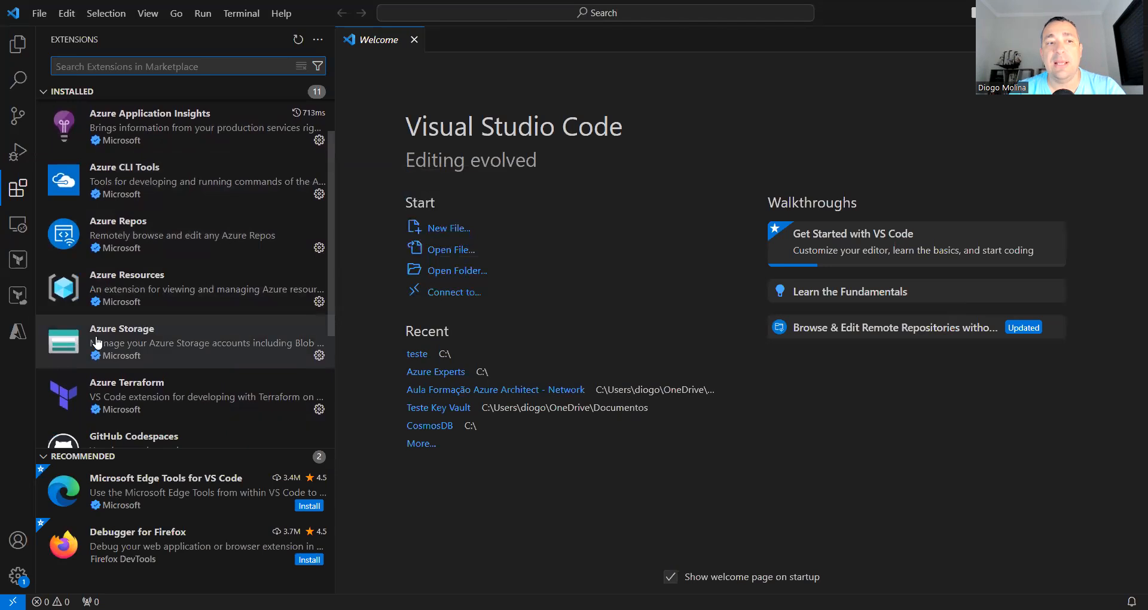
mouse_move(129, 332)
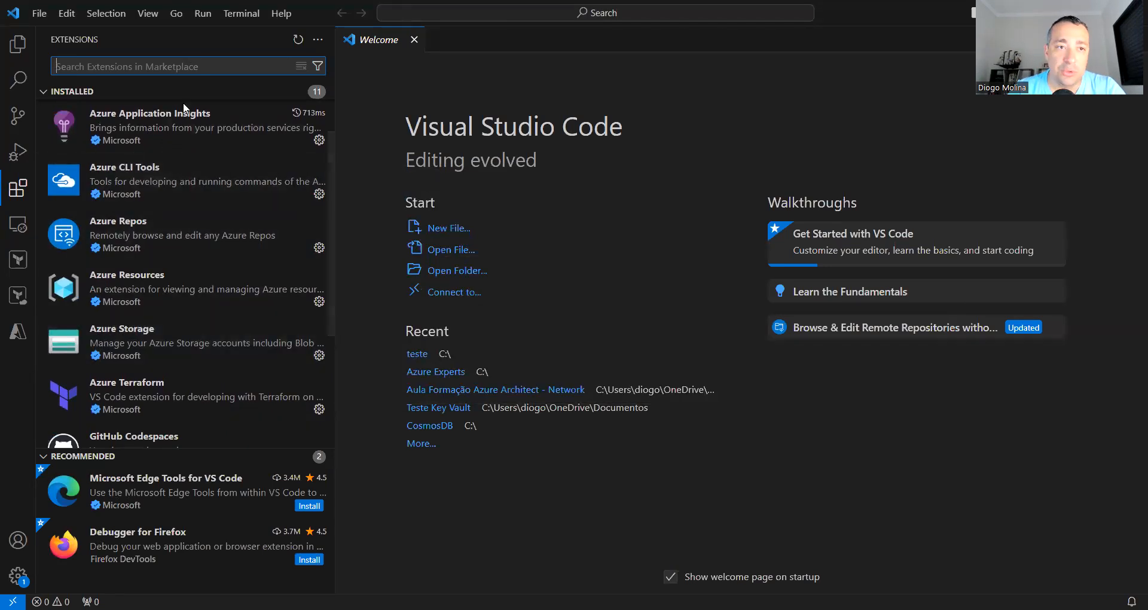
left_click(152, 339)
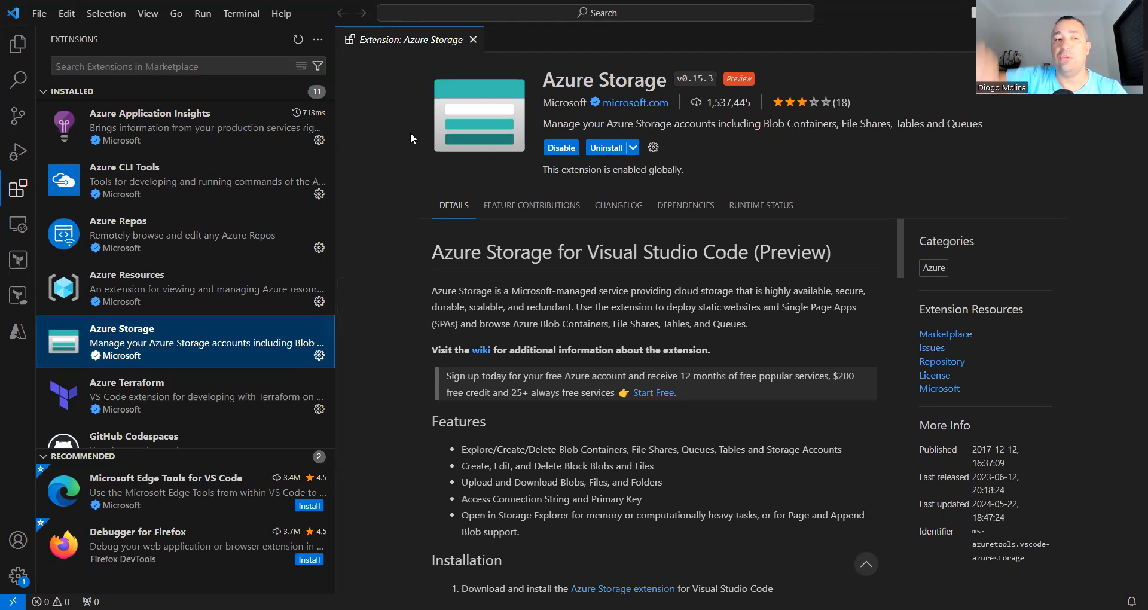
- Open the teste folder from the root of the C: drive as the working folder
left_click(21, 46)
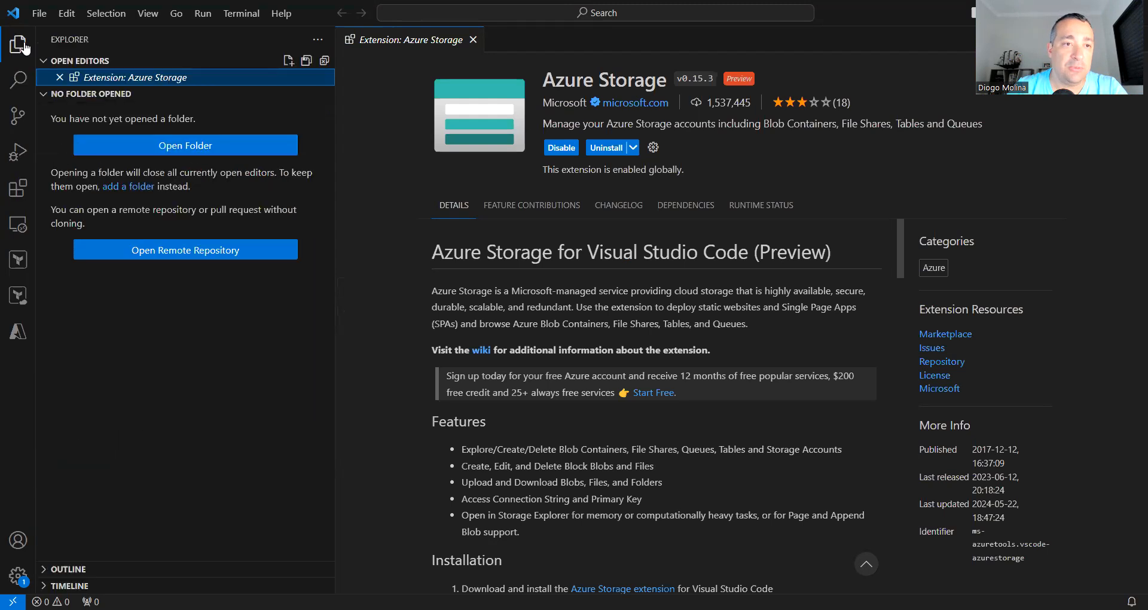
left_click(188, 145)
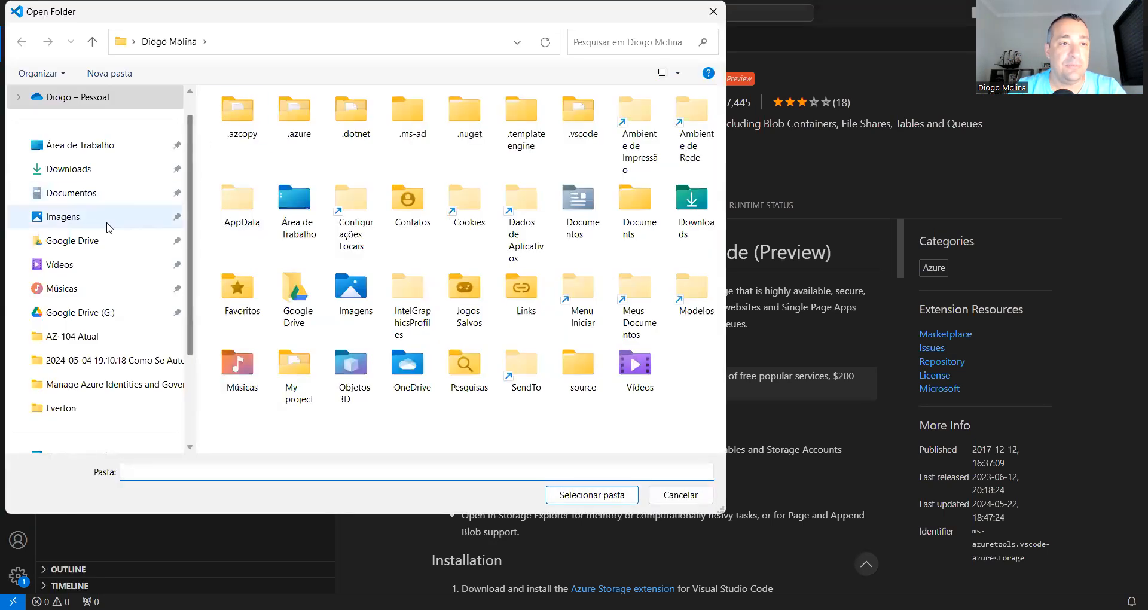
scroll(124, 295, "down", 3)
left_click(73, 360)
scroll(311, 335, "down", 5)
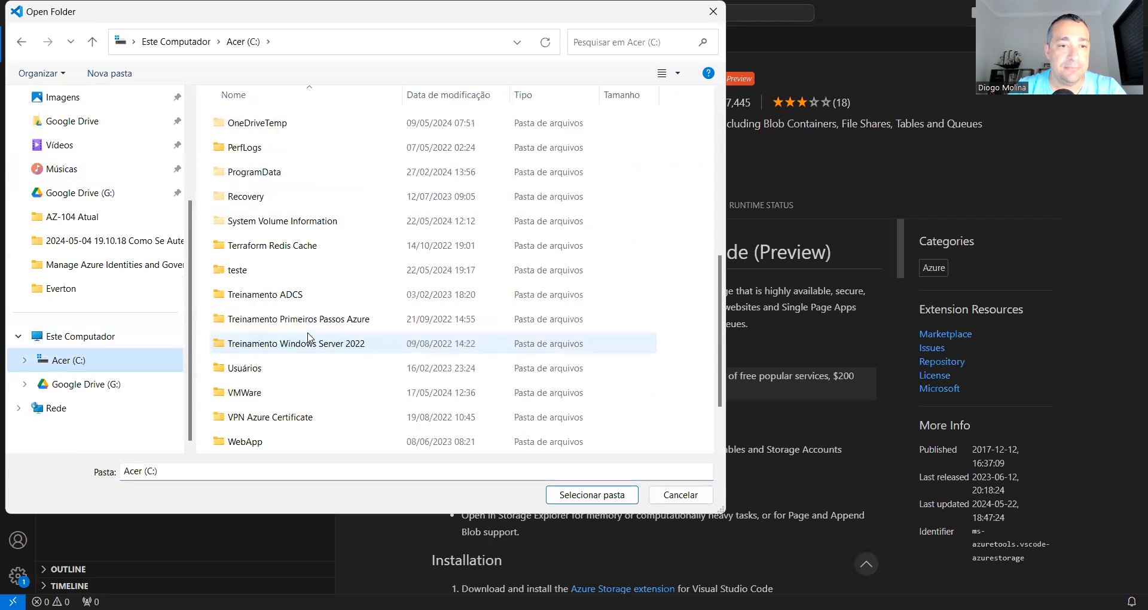
double_click(251, 271)
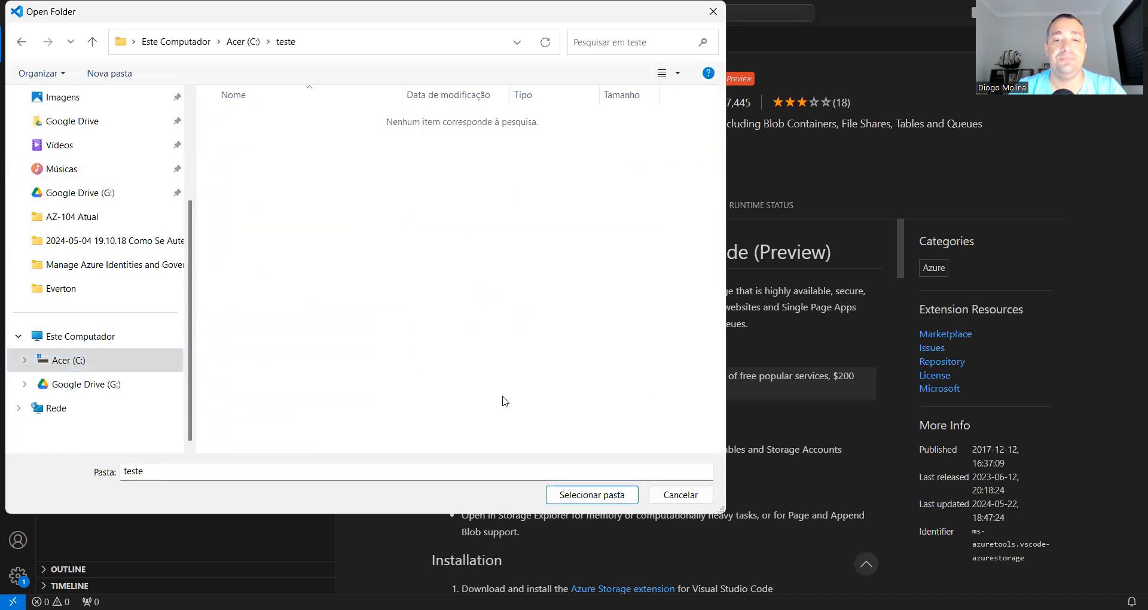
left_click(598, 494)
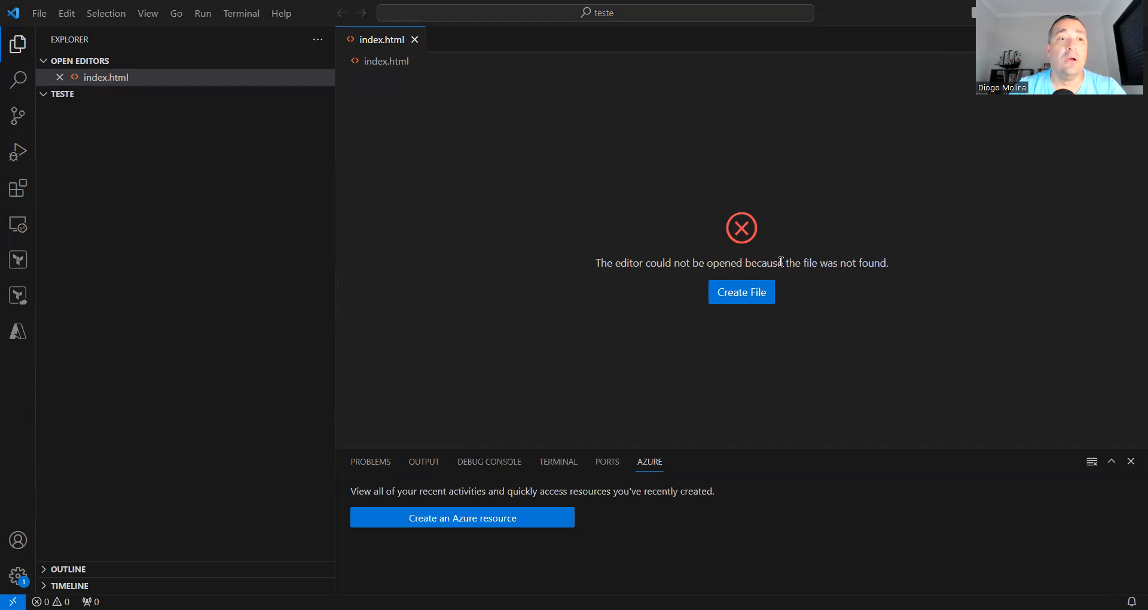
- Create a new file named index.html in the teste folder
left_click(72, 96)
left_click(78, 95)
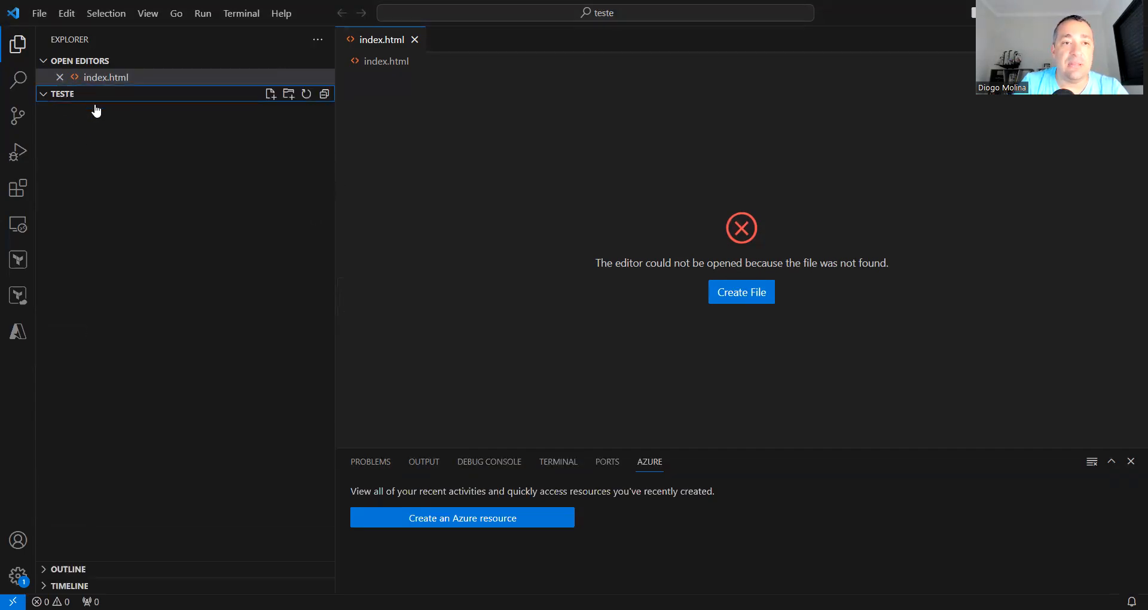
left_click(270, 94)
type("ide")
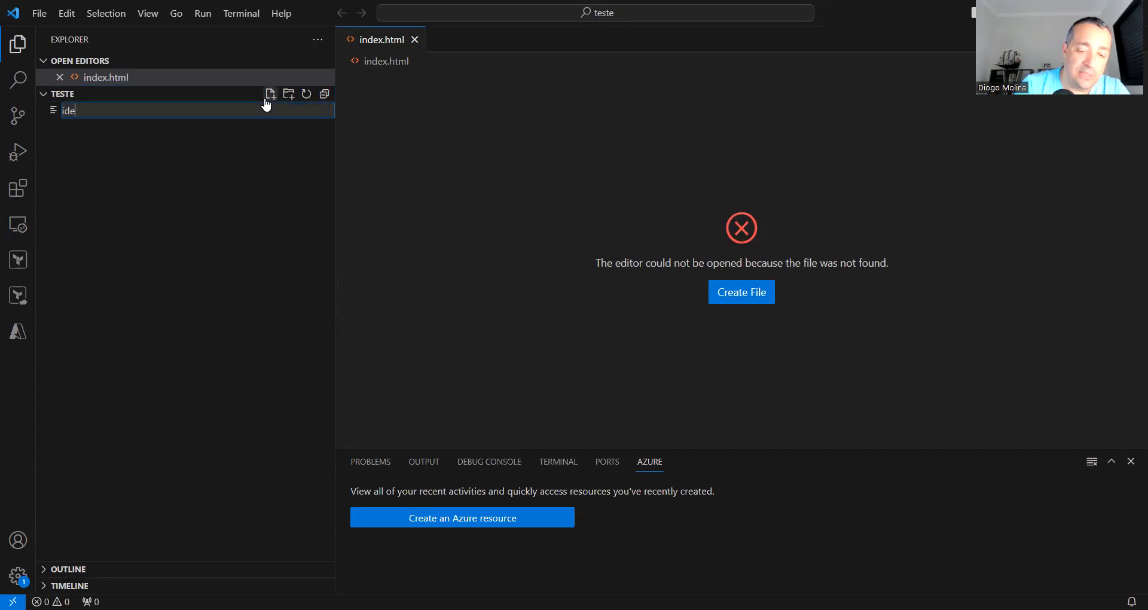
type("x.h")
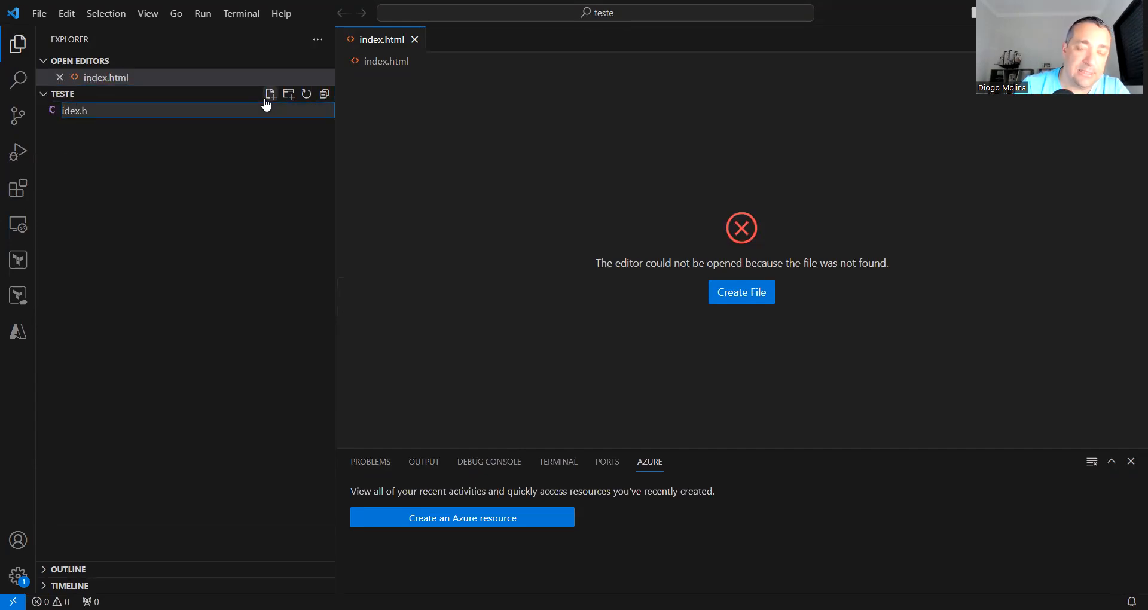
key("BackSpace")
key("BackSpace")
key("BackSpace")
key("BackSpace")
key("BackSpace")
type("ndex.html")
key("Return")
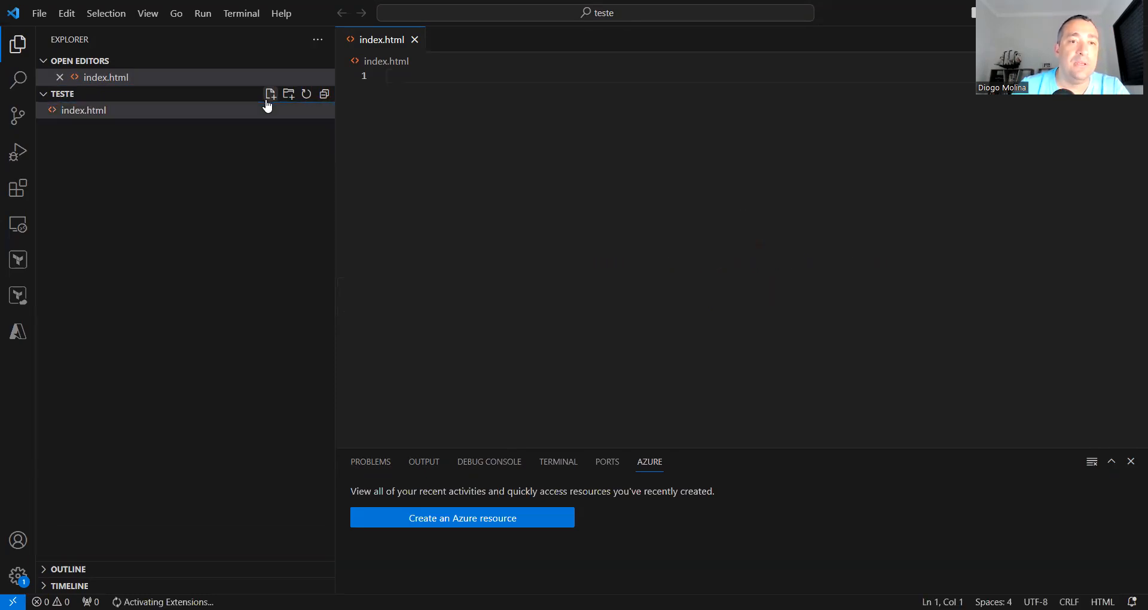
- Create a new file named 404.html in the teste folder
left_click(270, 101)
type("4")
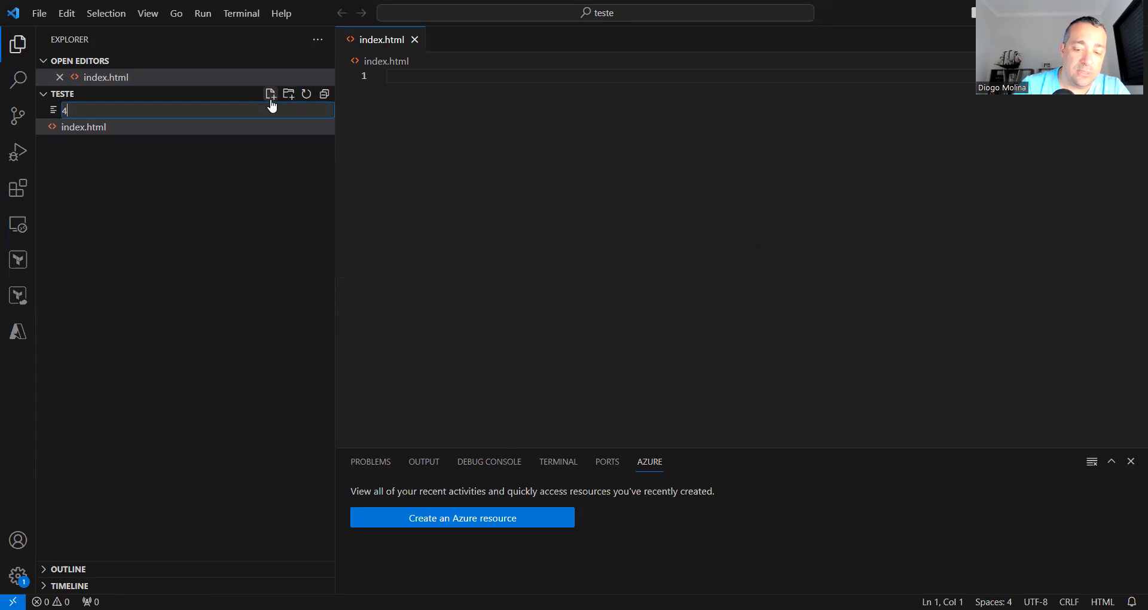
type("04.html")
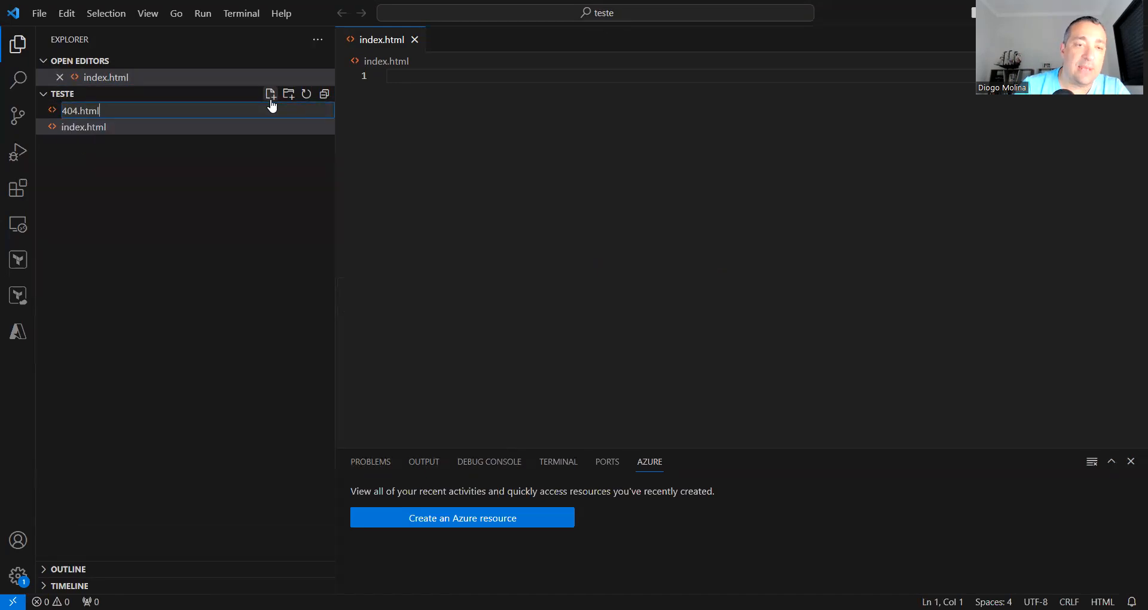
key("Return")
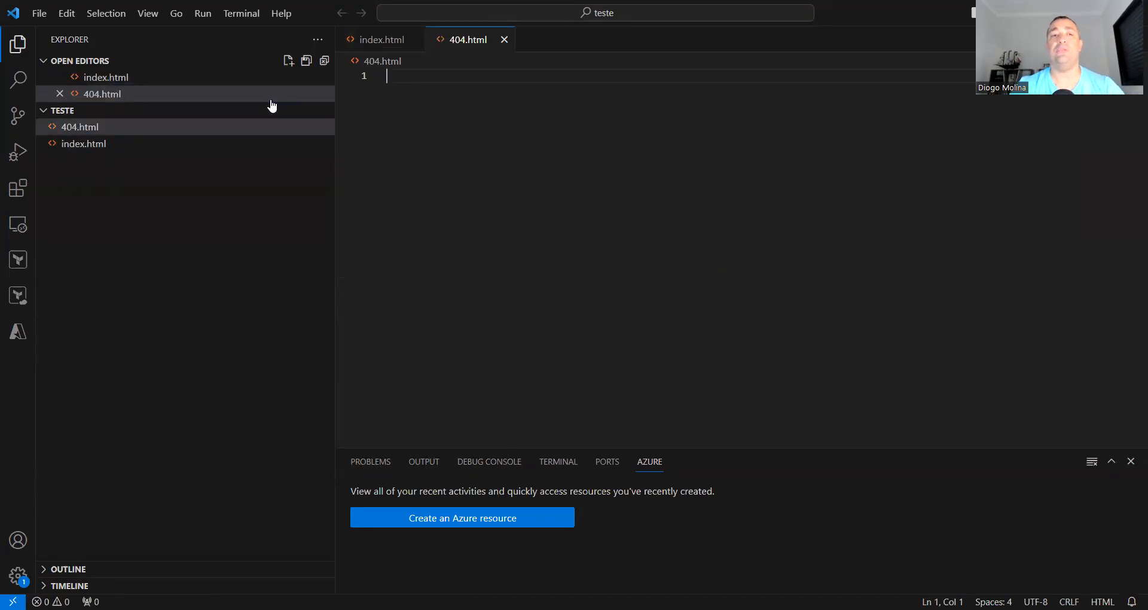
- Fill index.html with a basic HTML page whose body holds the h1 heading "Hello World!"
left_click_drag(106, 150, 105, 155)
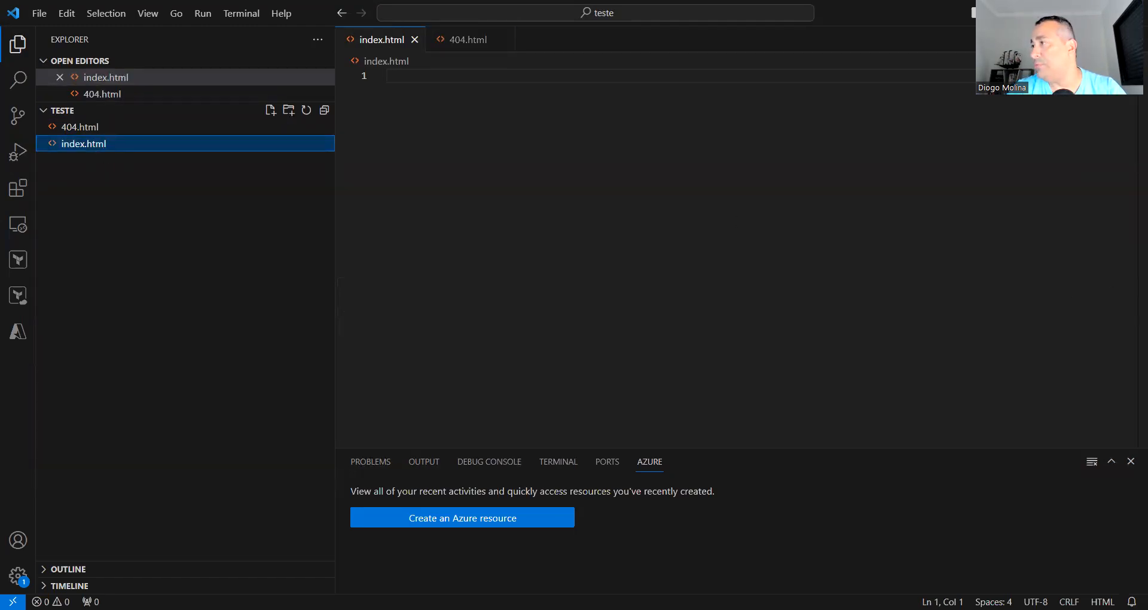
left_click(388, 75)
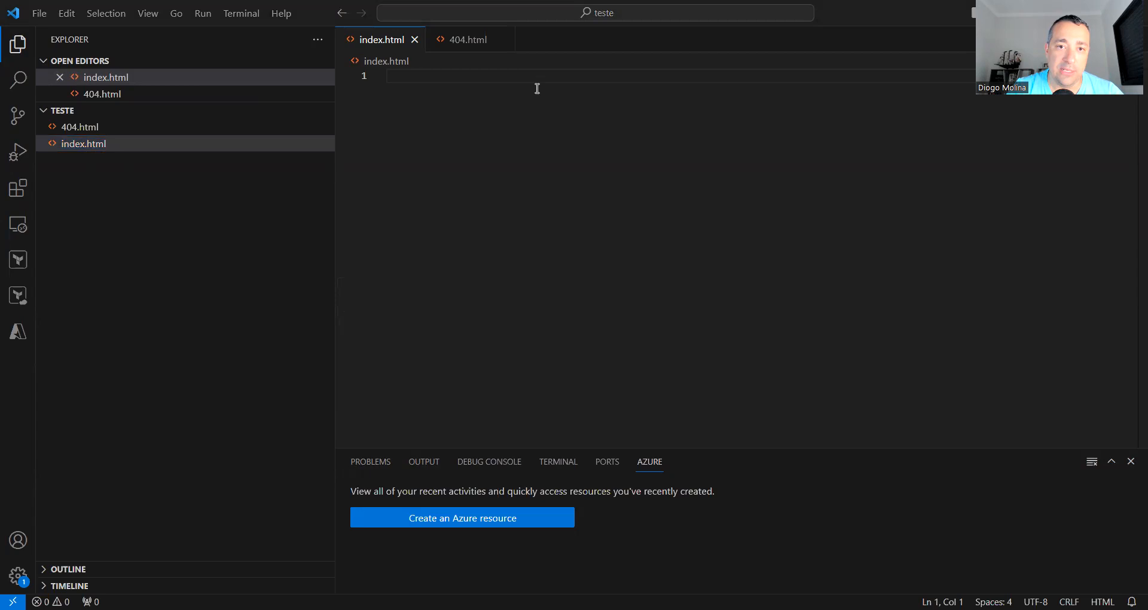
type("<!DOCTYPE html> <html>   <body>     <h1>Hello World!</h1>   </body> </html>")
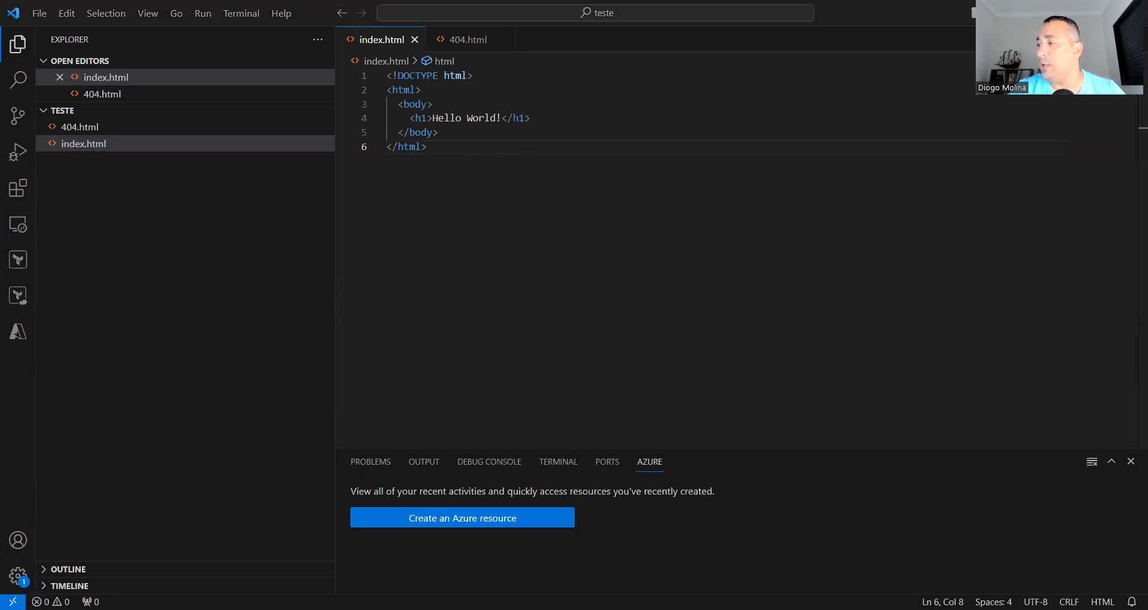
- Fill 404.html with a basic HTML page whose body holds the h1 heading "404"
left_click(95, 132)
left_click(462, 73)
type("<!DOCTYPE html> <html>   <body>     <h1>404</h1>   </body> </html>")
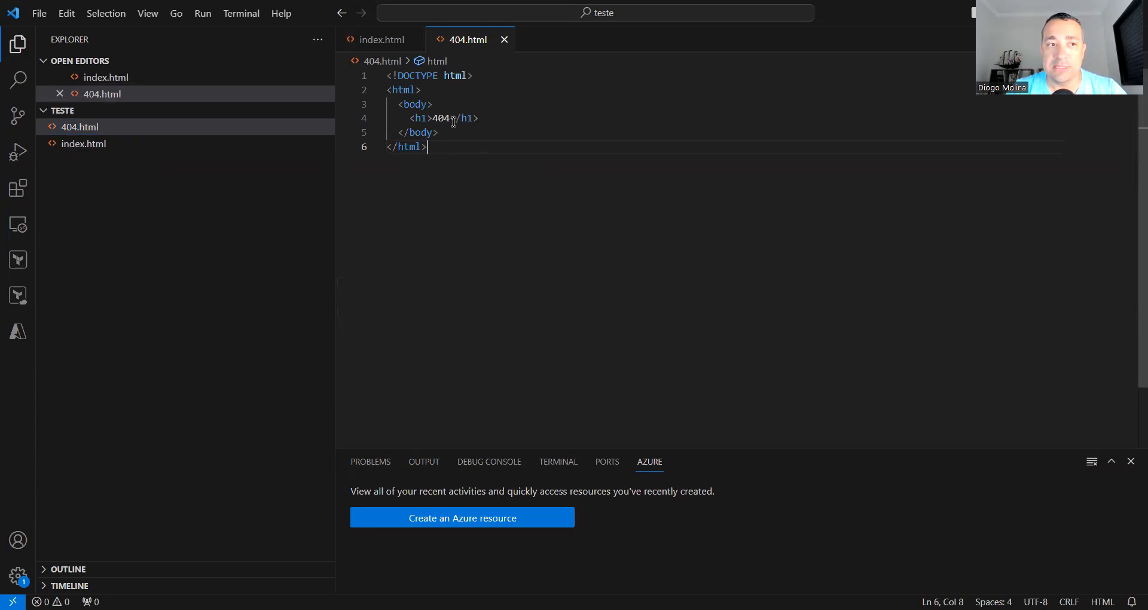
mouse_move(463, 123)
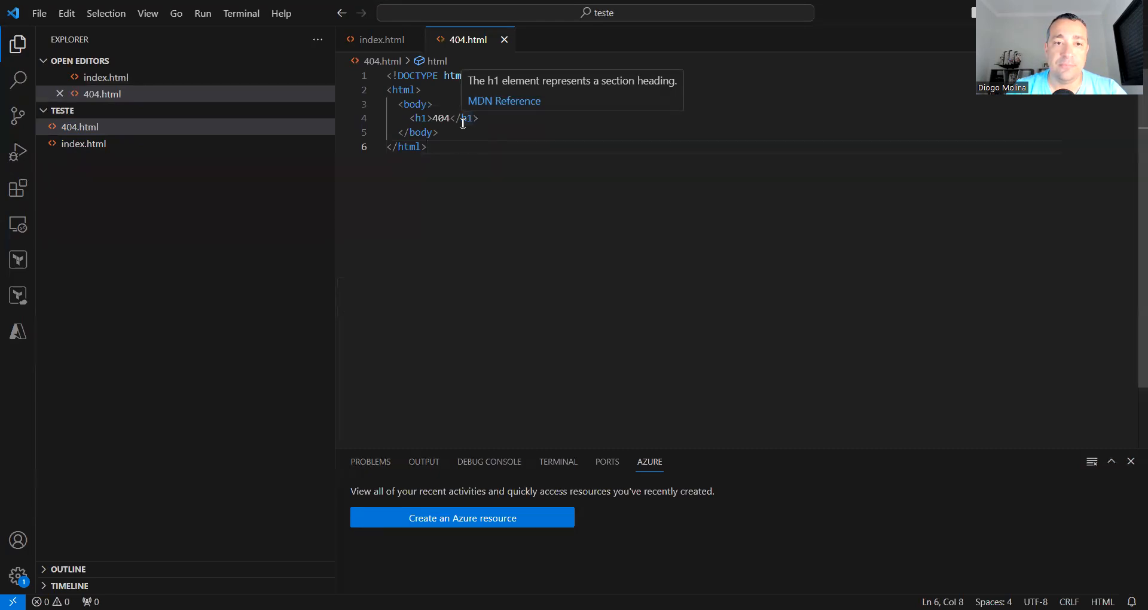
left_click(286, 203)
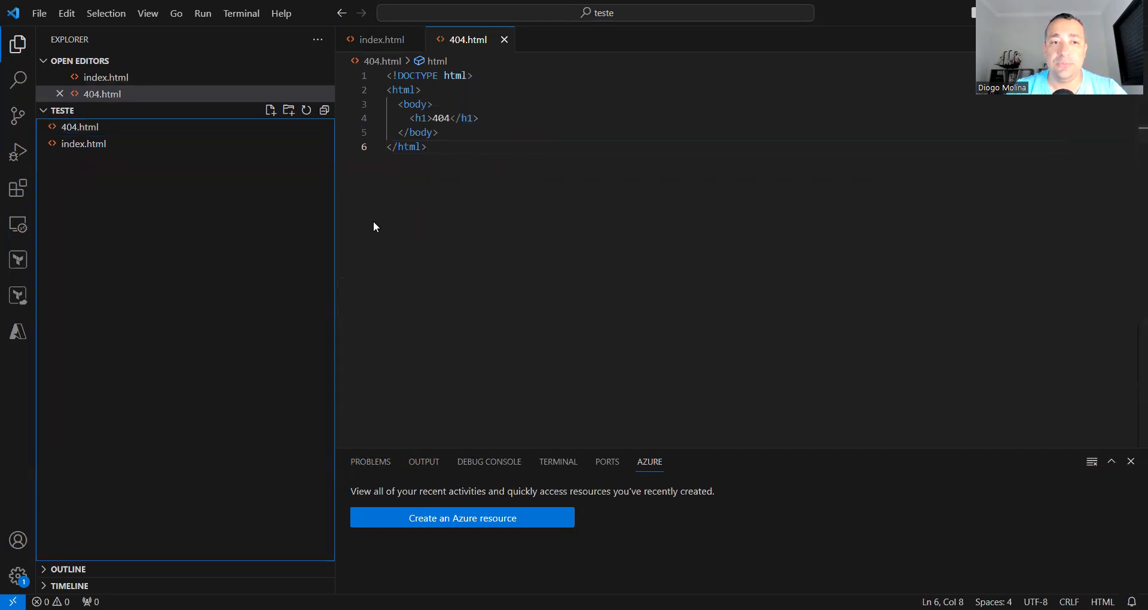
left_click(395, 221)
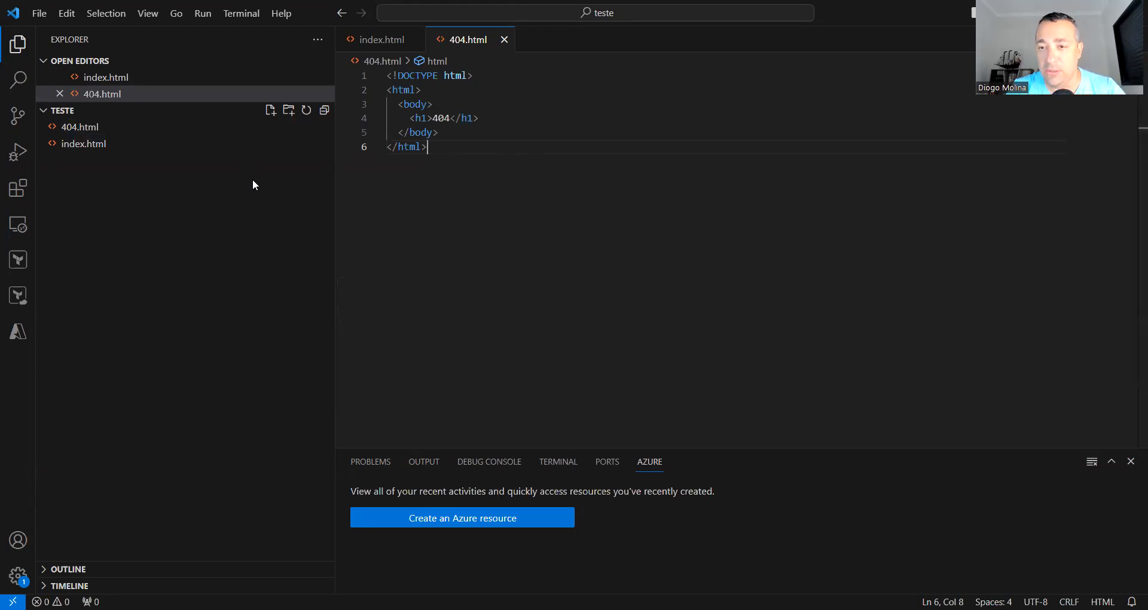
- Upload index.html to Azure Storage: subscription Assinatura do Azure 1, account aulaformacaoazure001, blob container $web, destination directory /
left_click(126, 149)
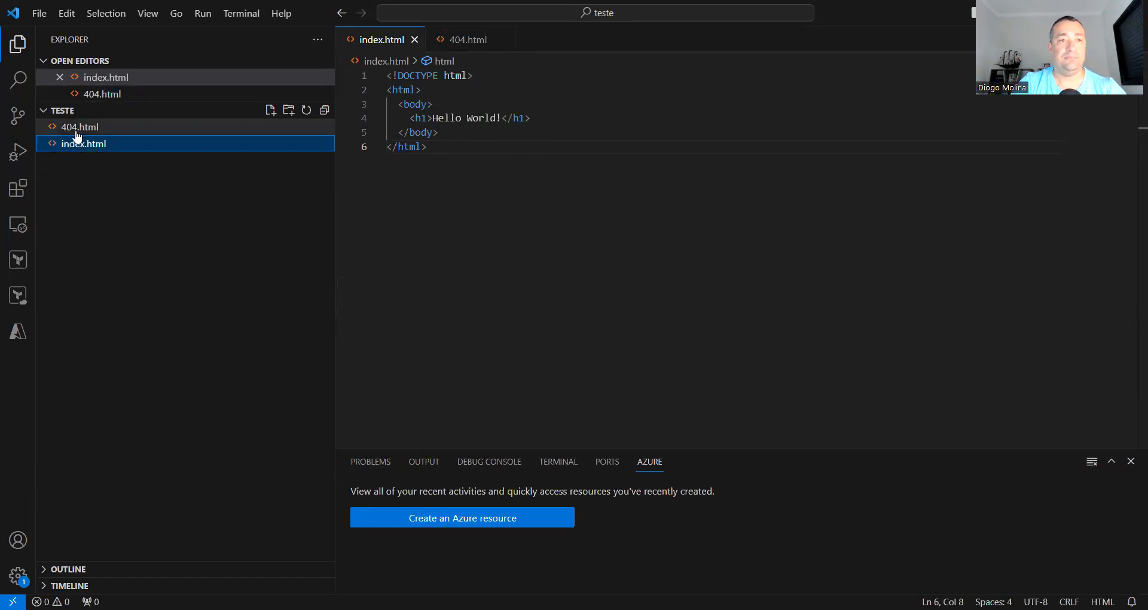
double_click(93, 150)
right_click(92, 149)
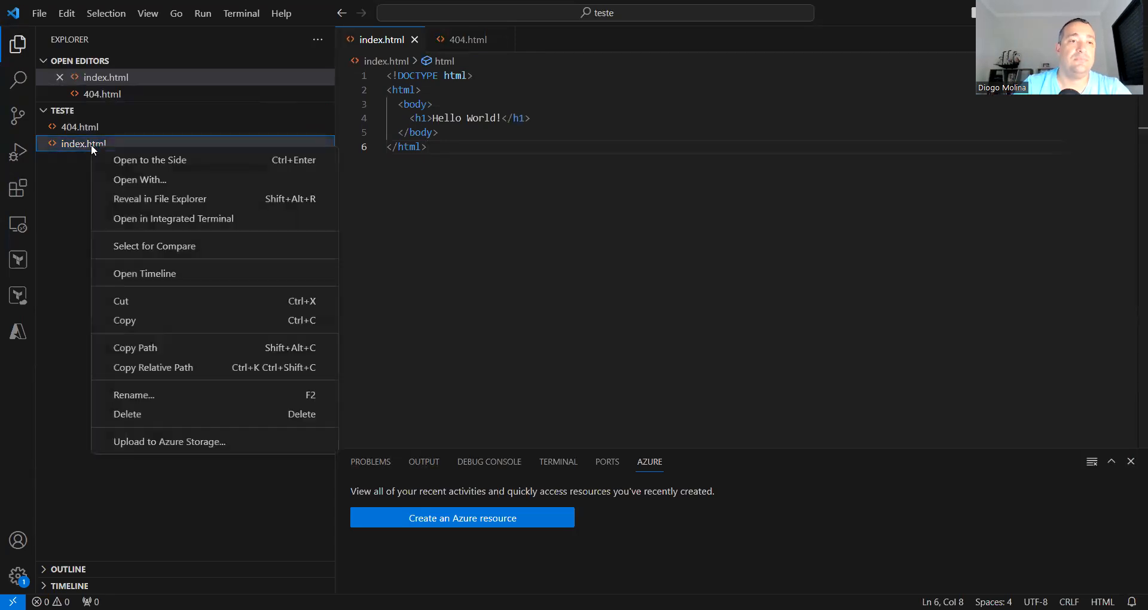
left_click(174, 442)
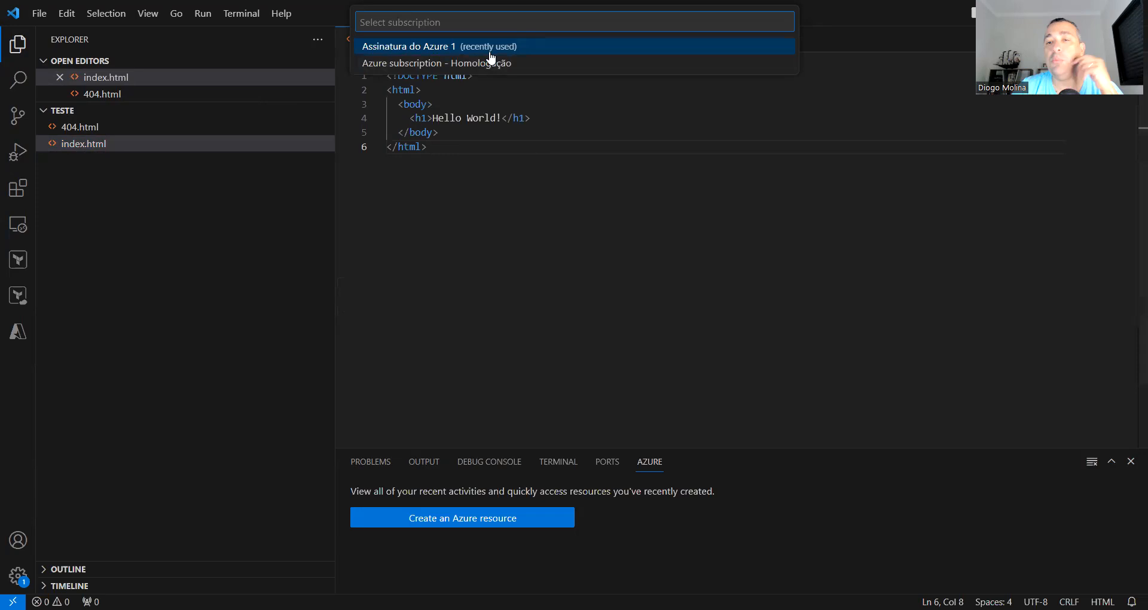
left_click(456, 50)
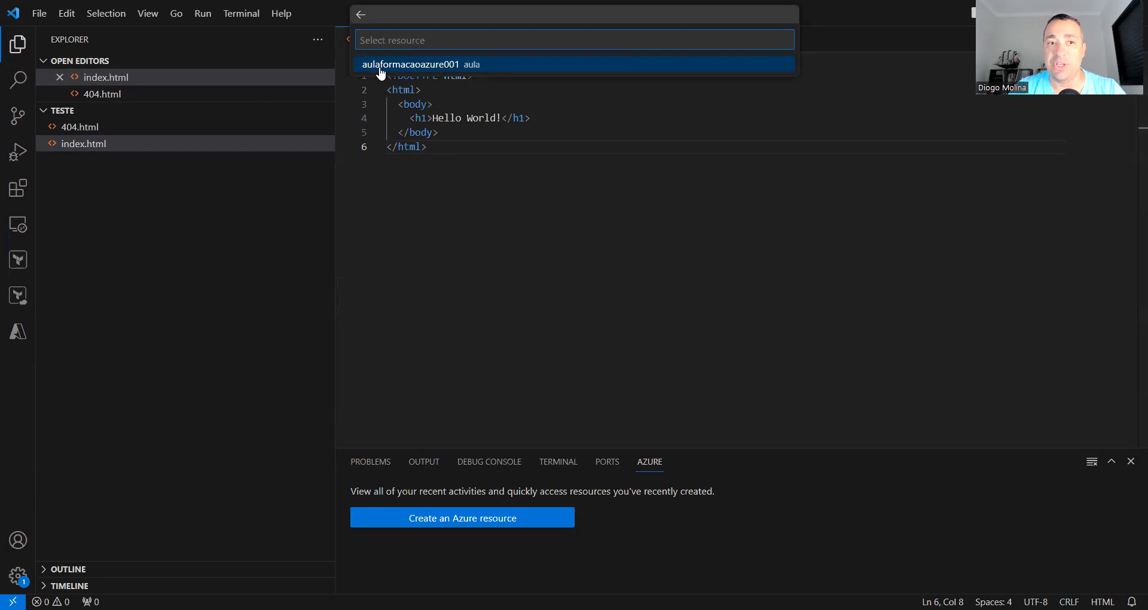
left_click(448, 67)
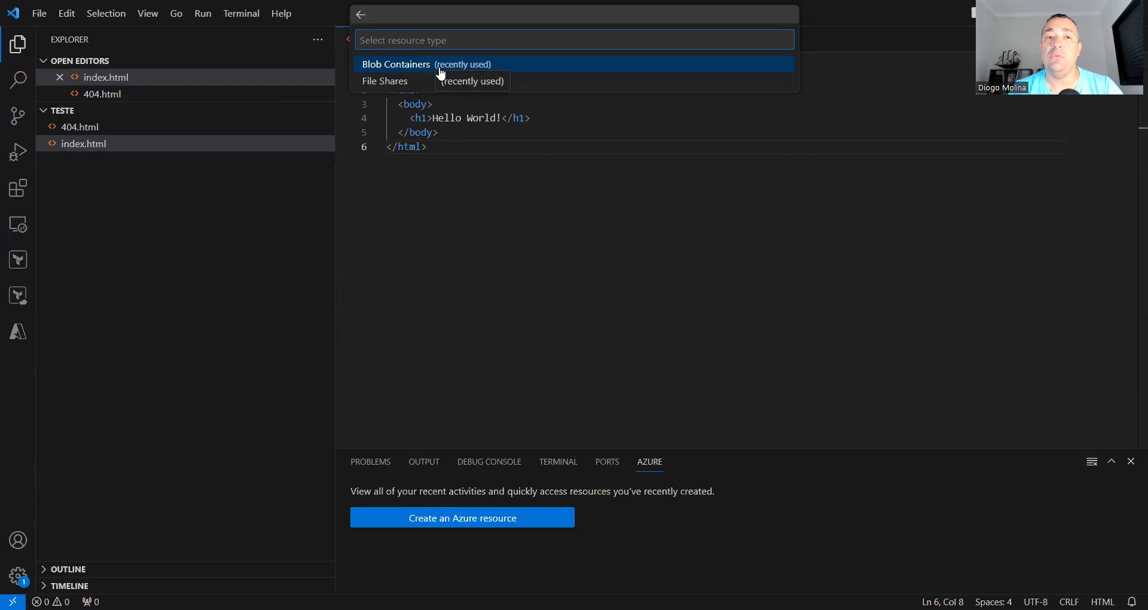
left_click(406, 68)
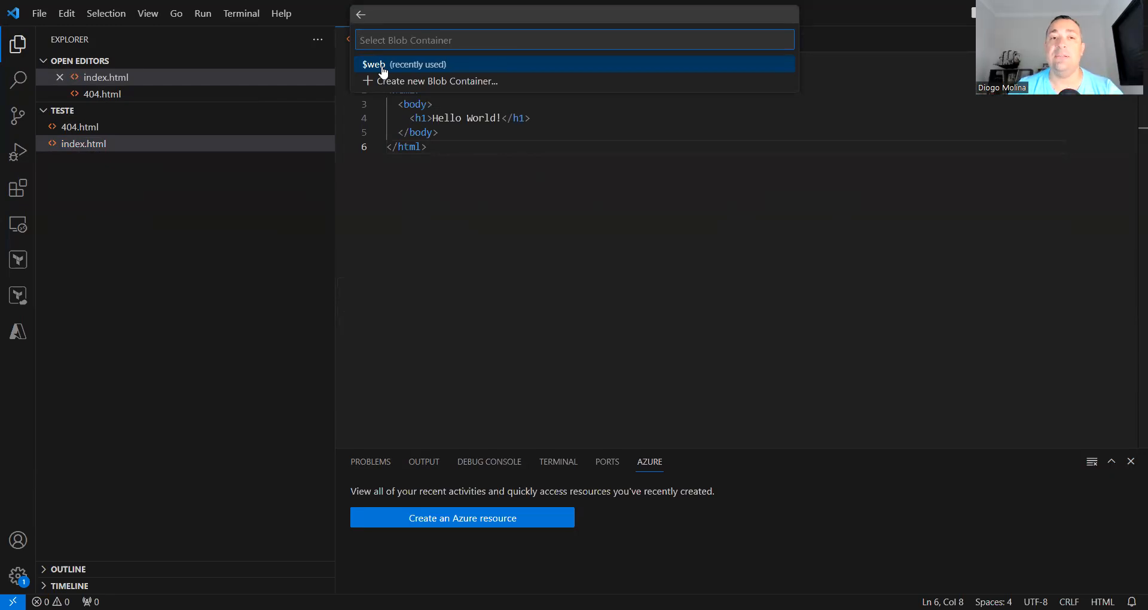
left_click(384, 65)
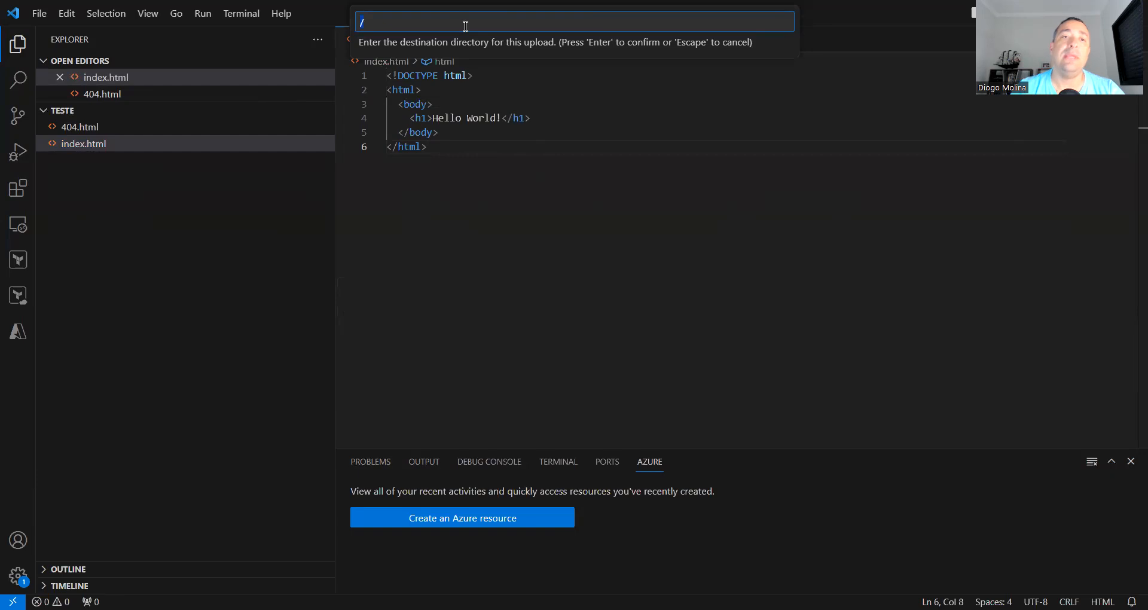
key("Return")
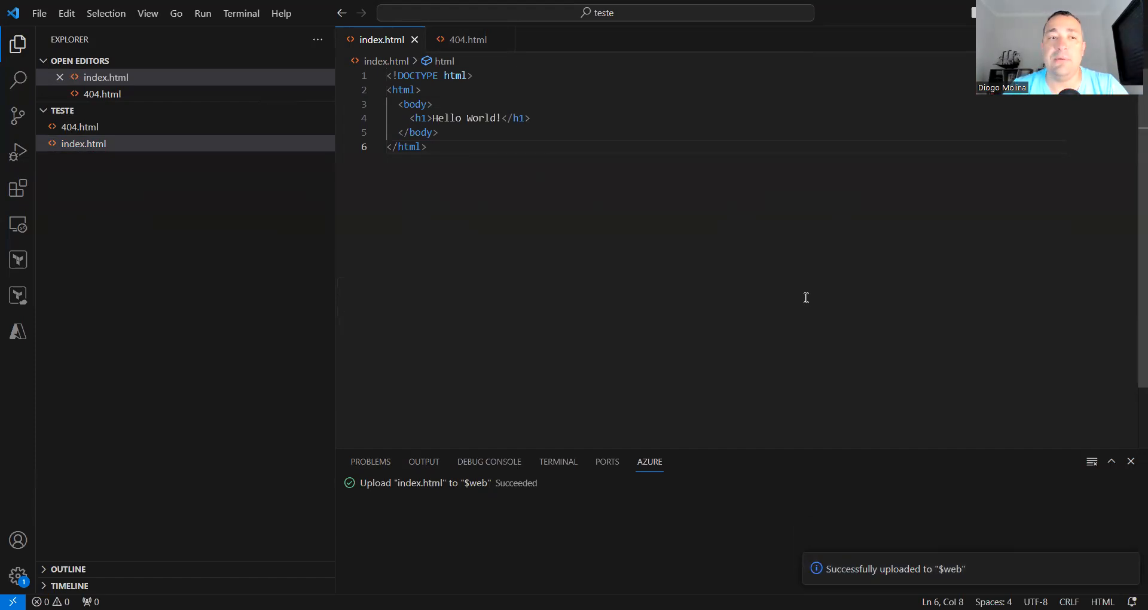
- Upload 404.html to the root directory of the $web blob container in aulaformacaoazure001, using the Assinatura do Azure 1 subscription
left_click(94, 131)
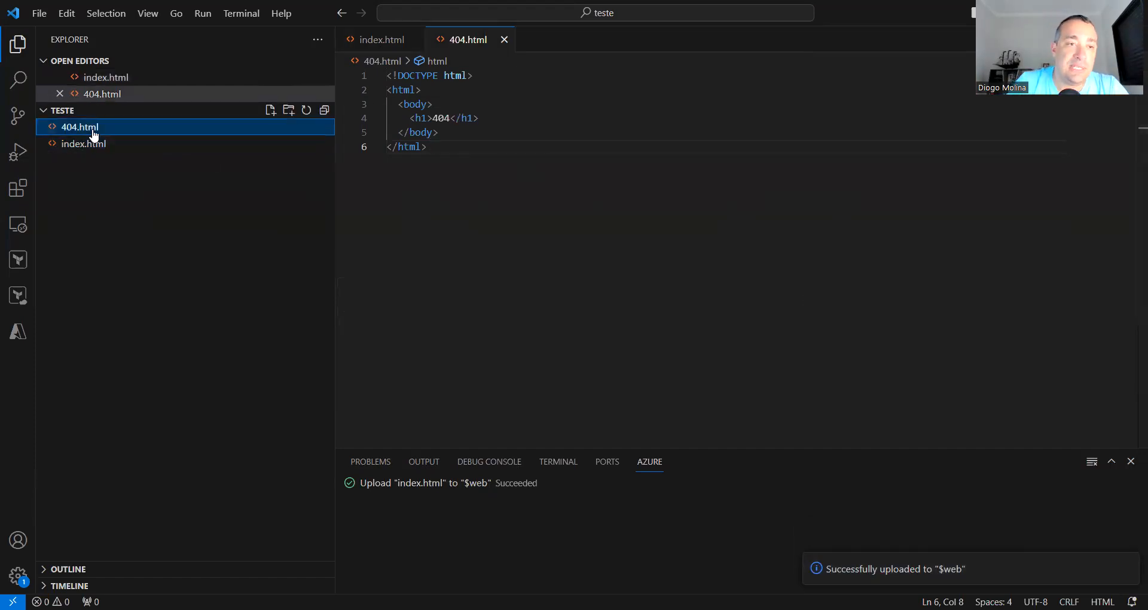
right_click(94, 135)
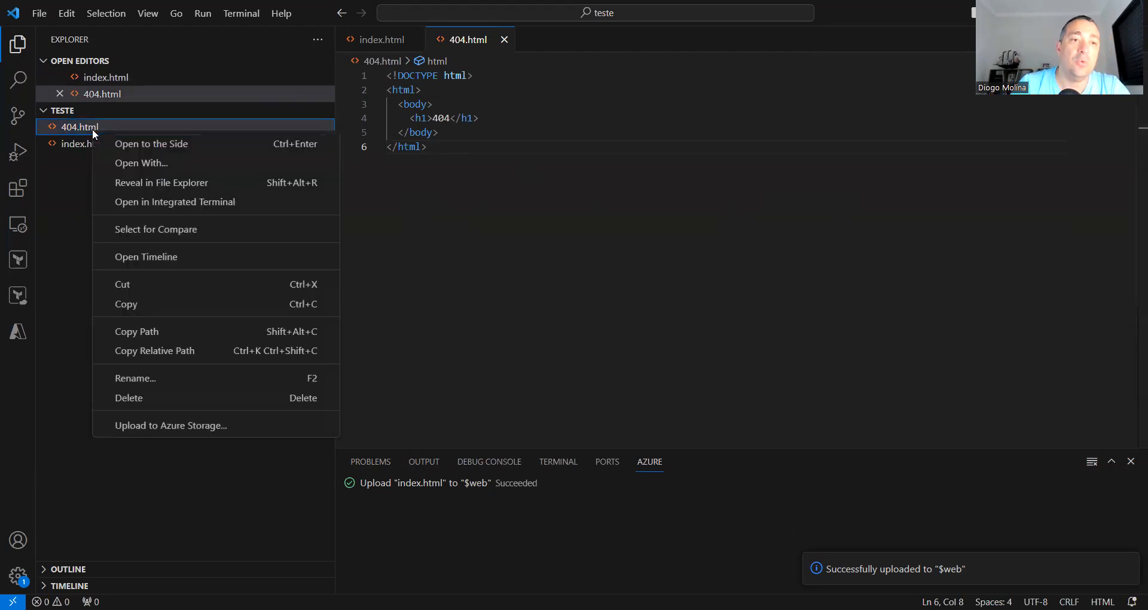
left_click(187, 425)
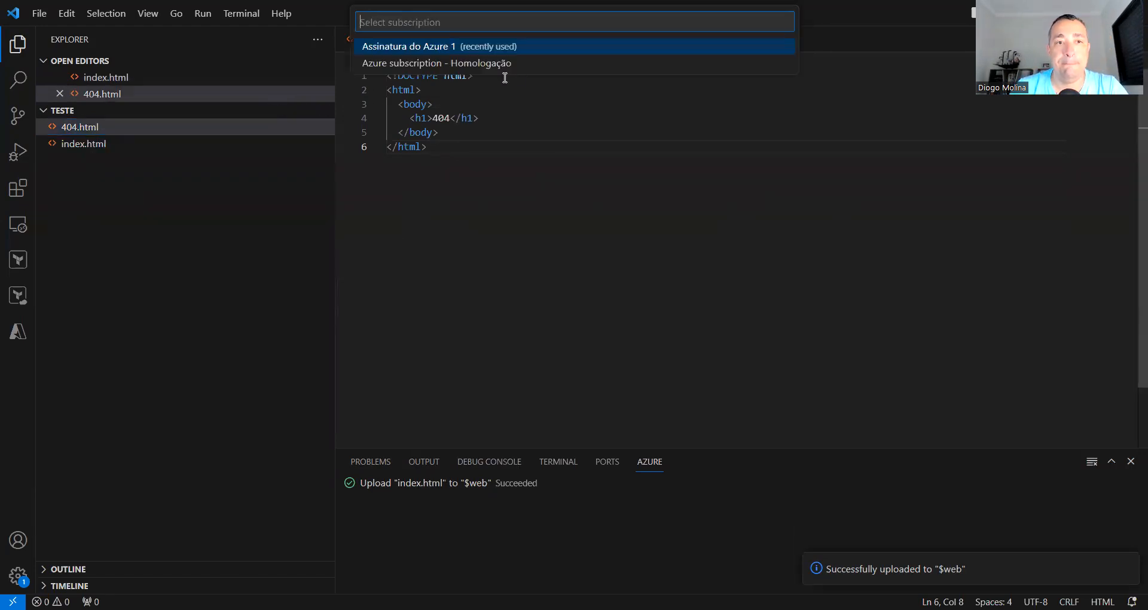
left_click(488, 51)
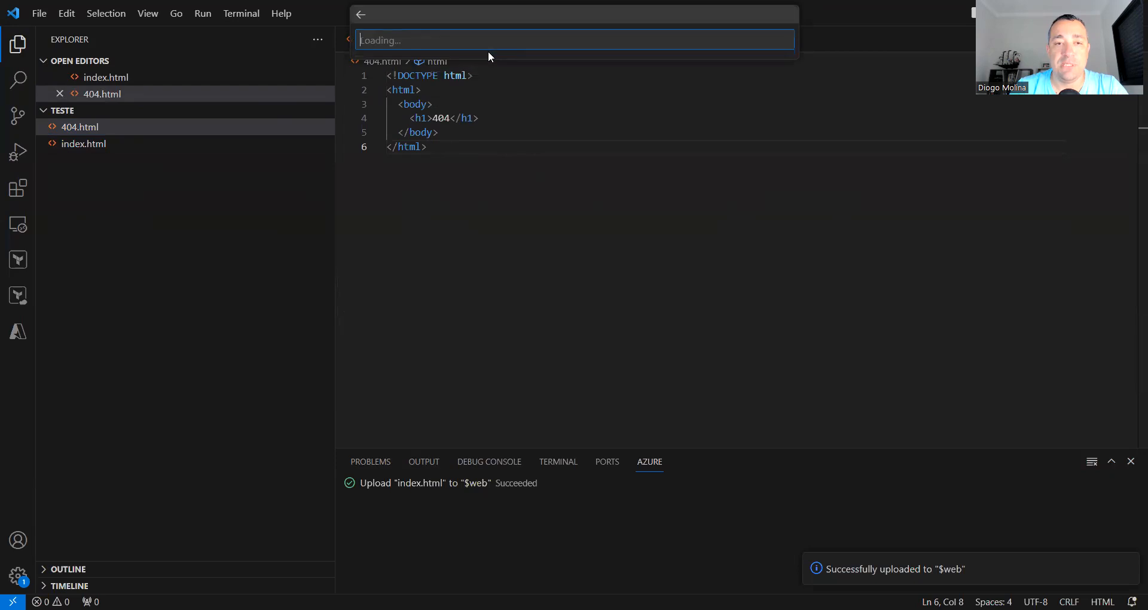
left_click(444, 72)
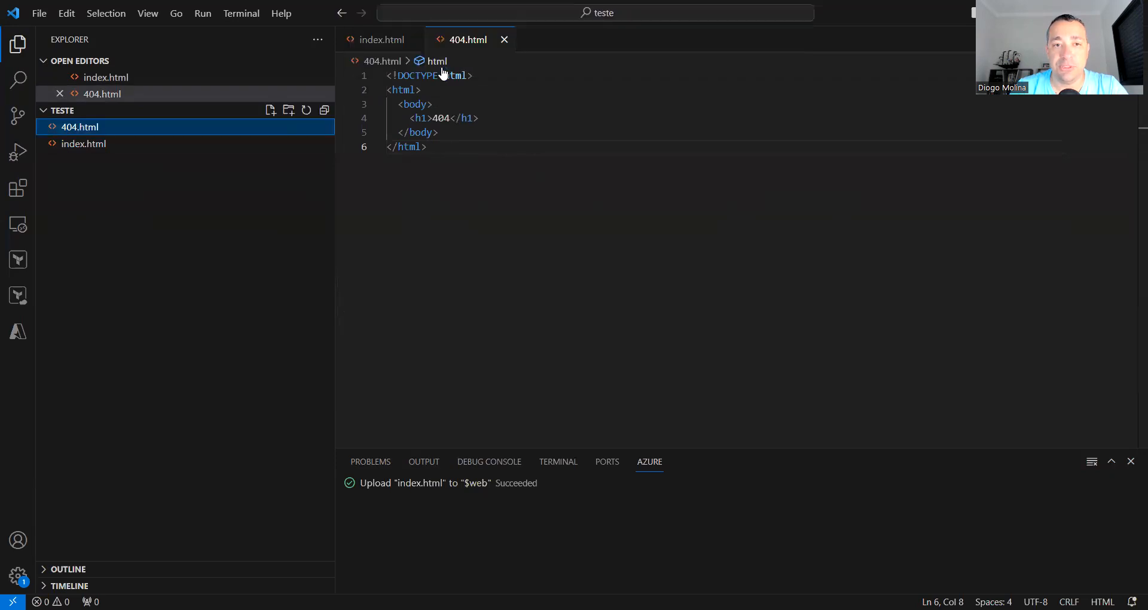
left_click(419, 70)
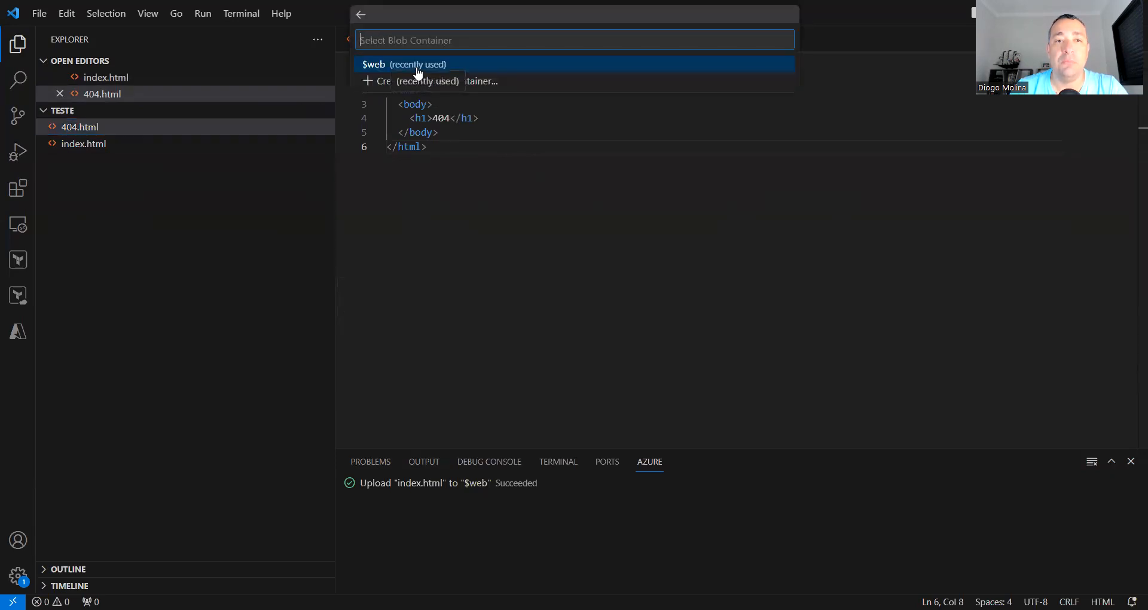
left_click(429, 64)
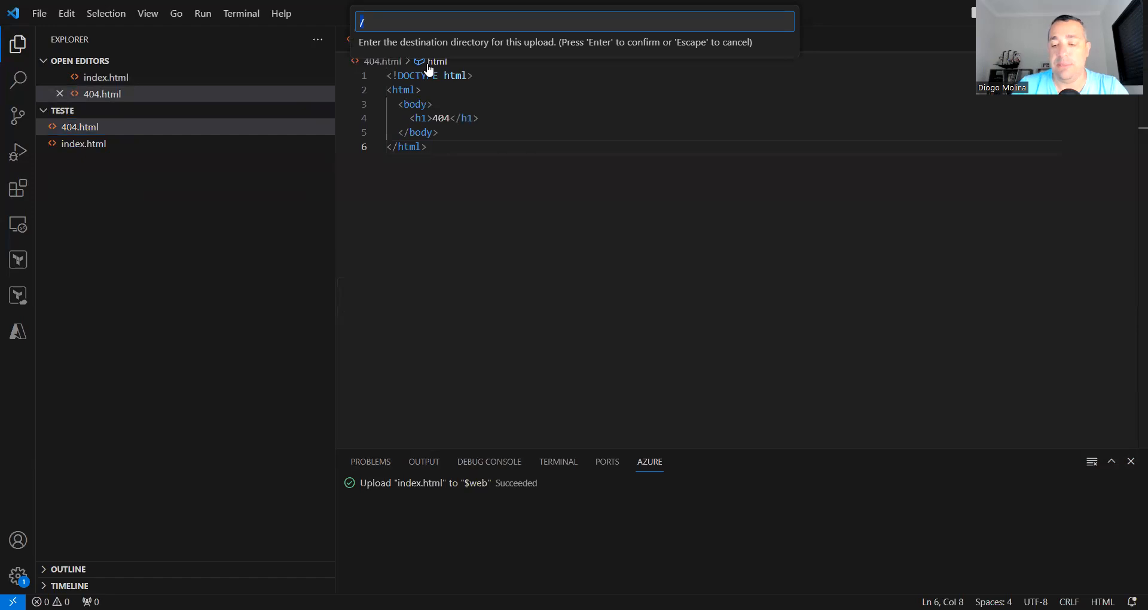
key("Return")
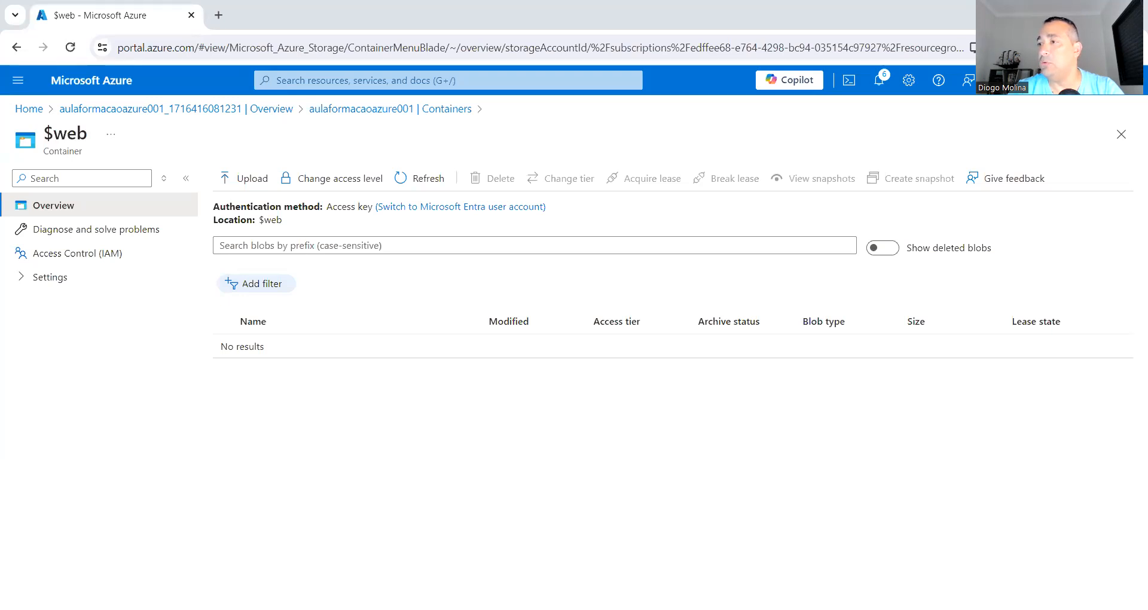
- In the Azure portal, refresh the $web blob list and copy the primary endpoint from aulaformacaoazure001's Static website settings
left_click(425, 190)
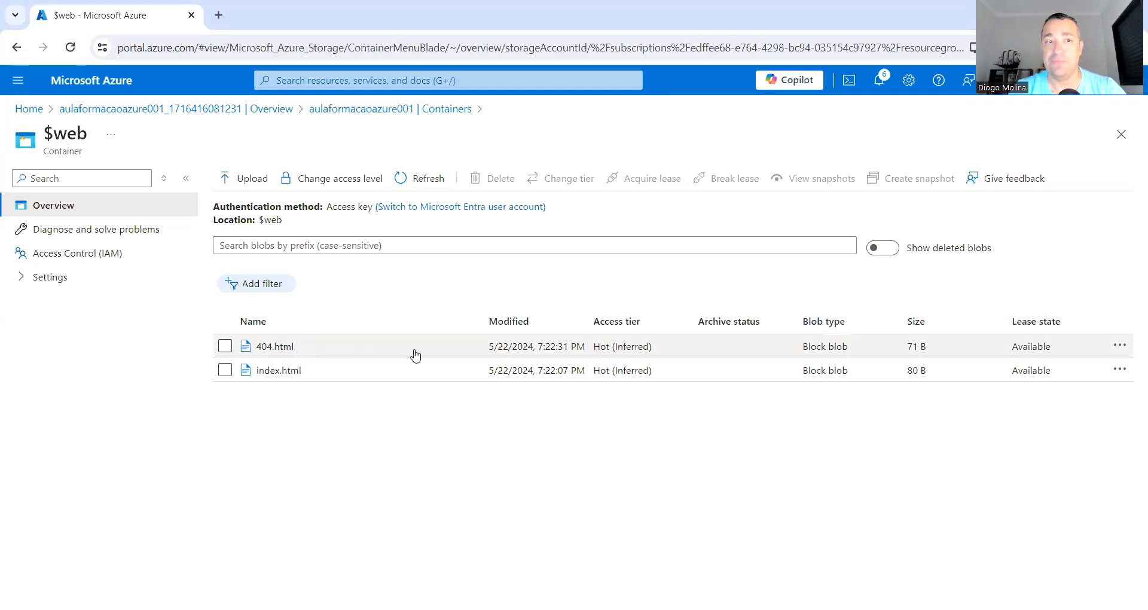
left_click(378, 108)
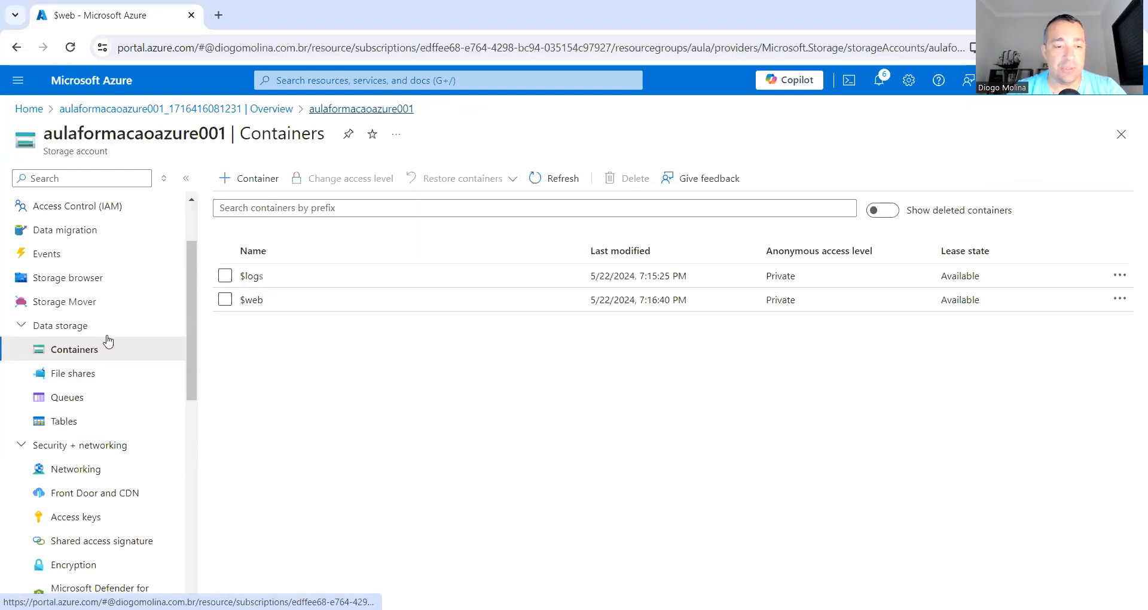
scroll(109, 341, "down", 5)
scroll(108, 337, "down", 4)
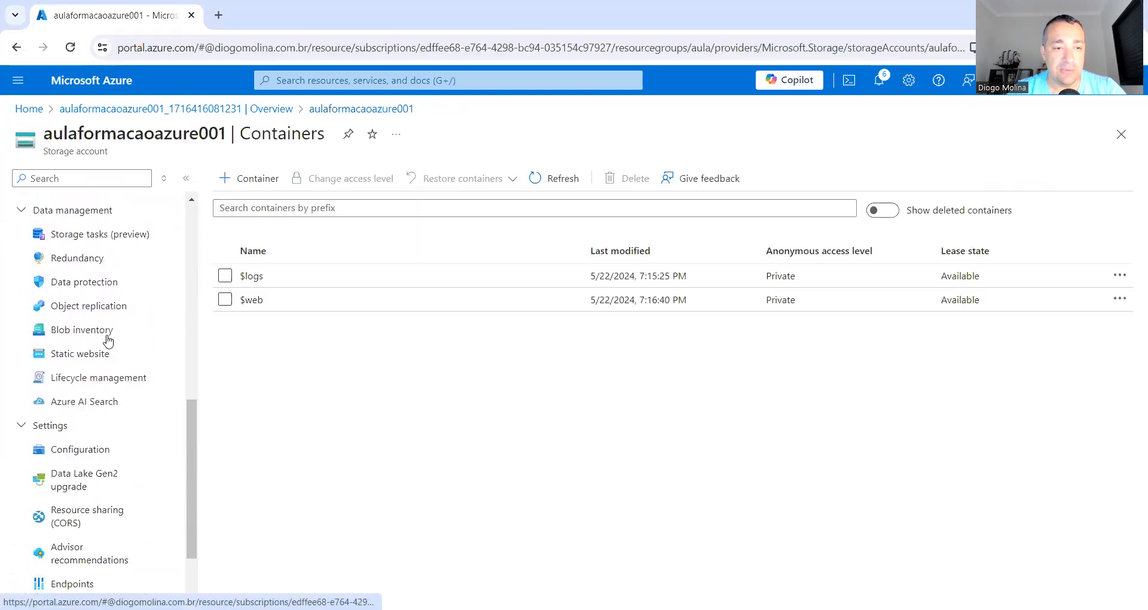
left_click(67, 276)
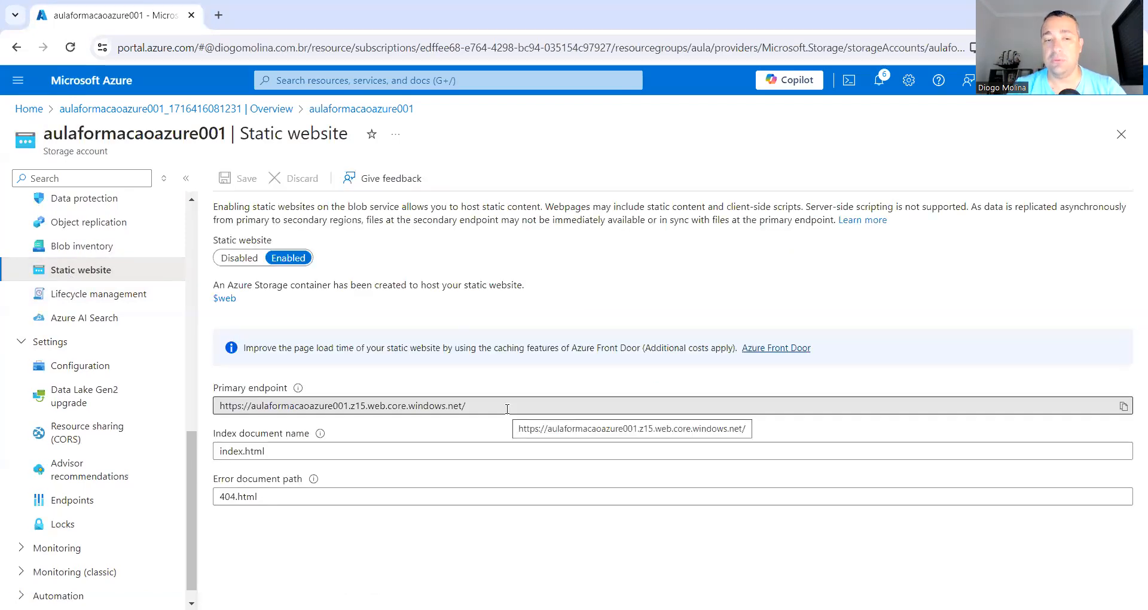
left_click(1124, 409)
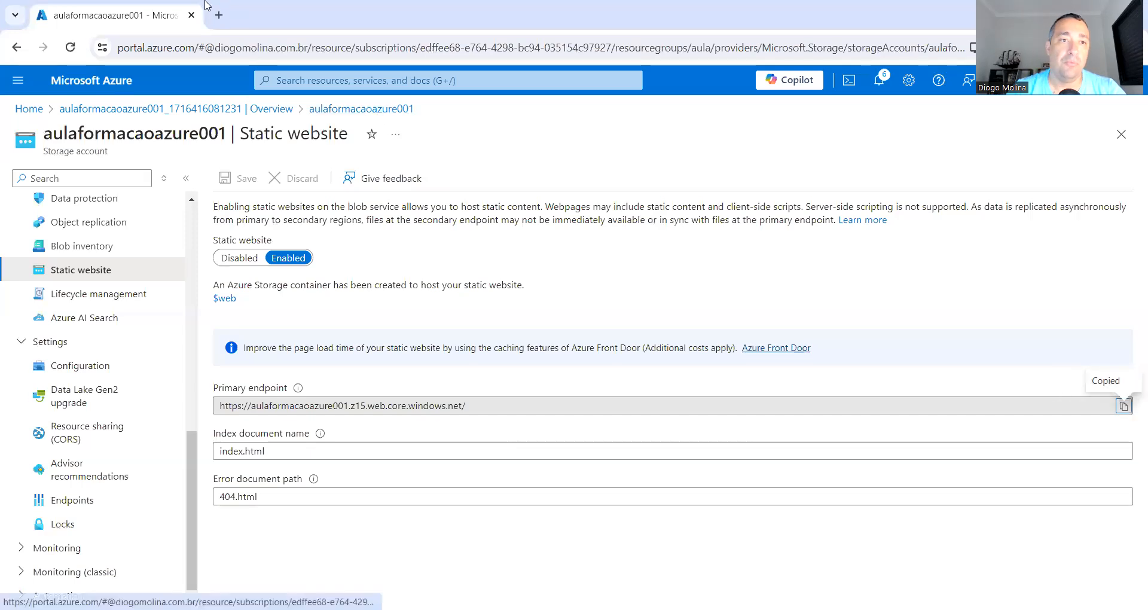
- Open the static website in a new browser tab using the copied primary endpoint URL
left_click(217, 16)
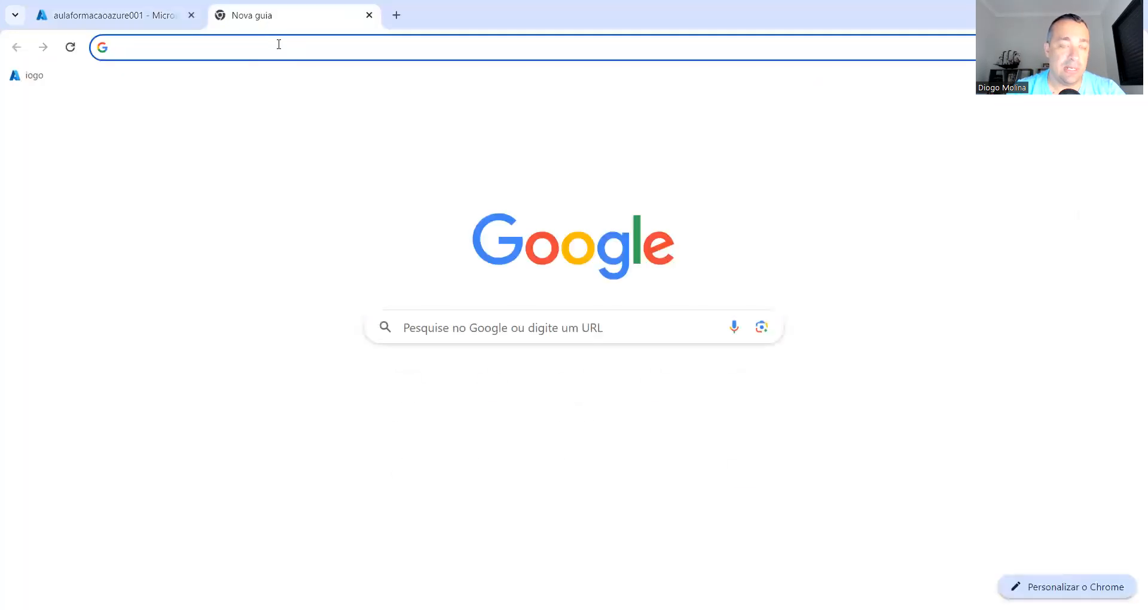
left_click(277, 45)
key("ctrl+v")
key("Return")
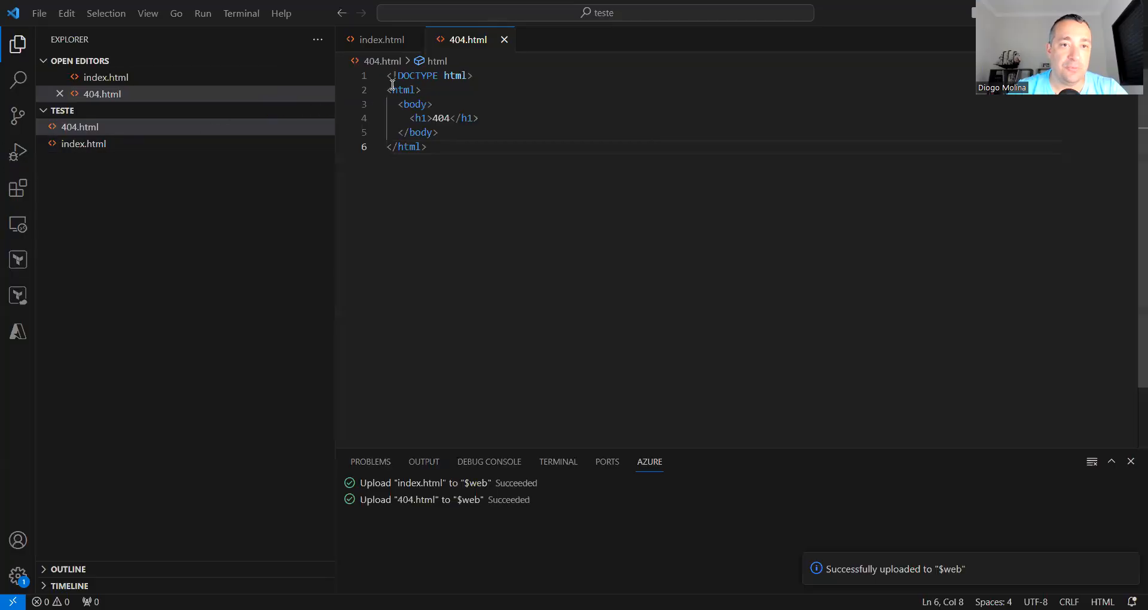
- Switch to Visual Studio Code and append "Aula Azure Expert!!!!!" directly after "Hello World!" in the h1 heading of index.html
left_click(83, 150)
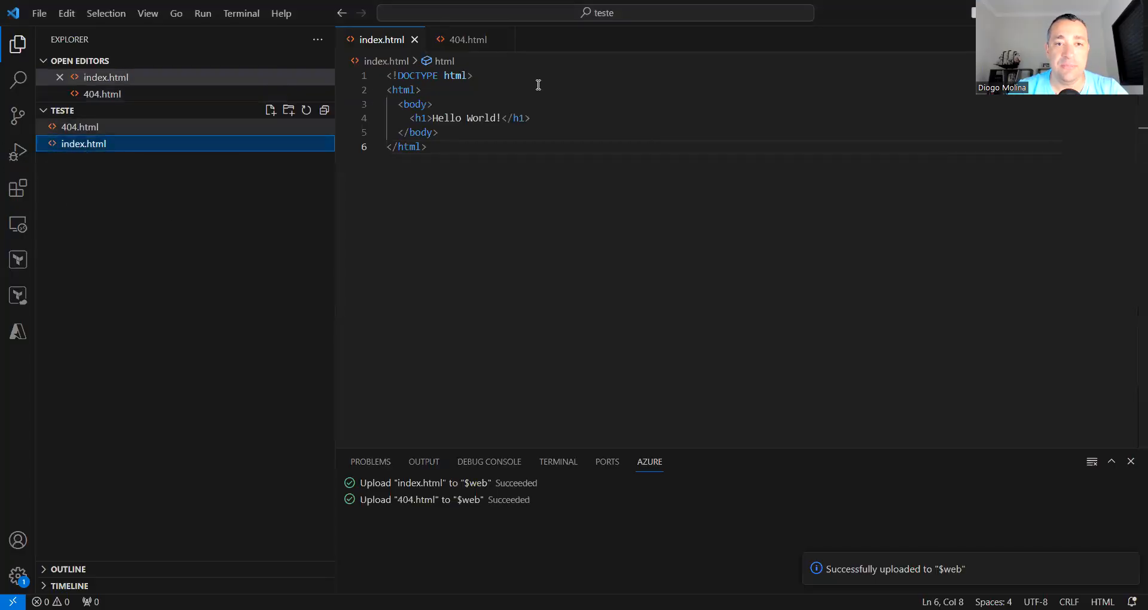
left_click(503, 120)
type("pu")
key("BackSpace")
key("BackSpace")
type("aula")
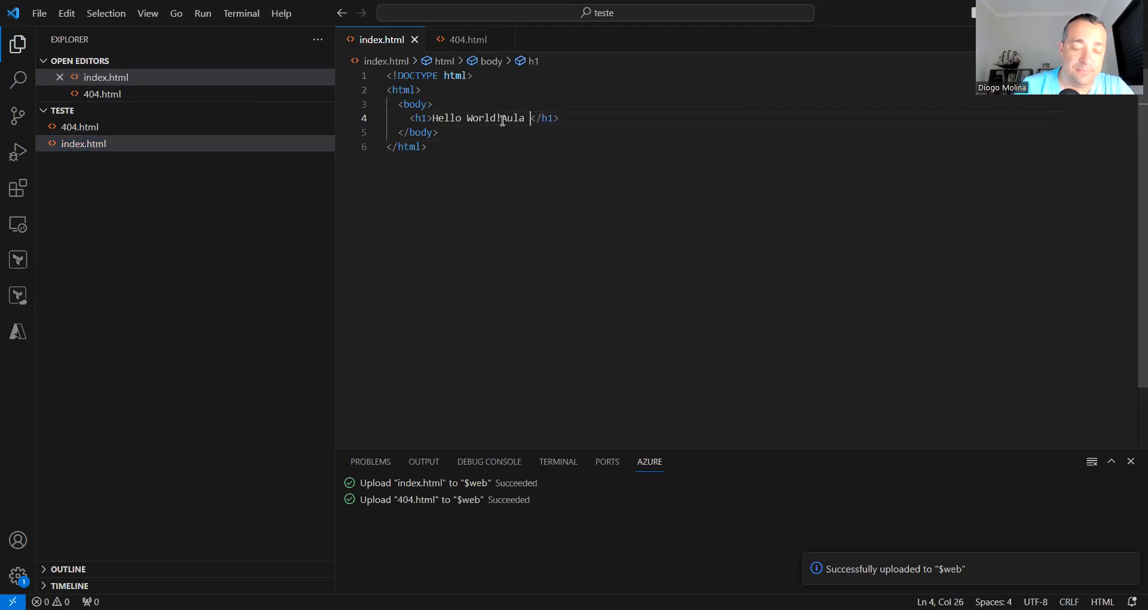
type(" Azue")
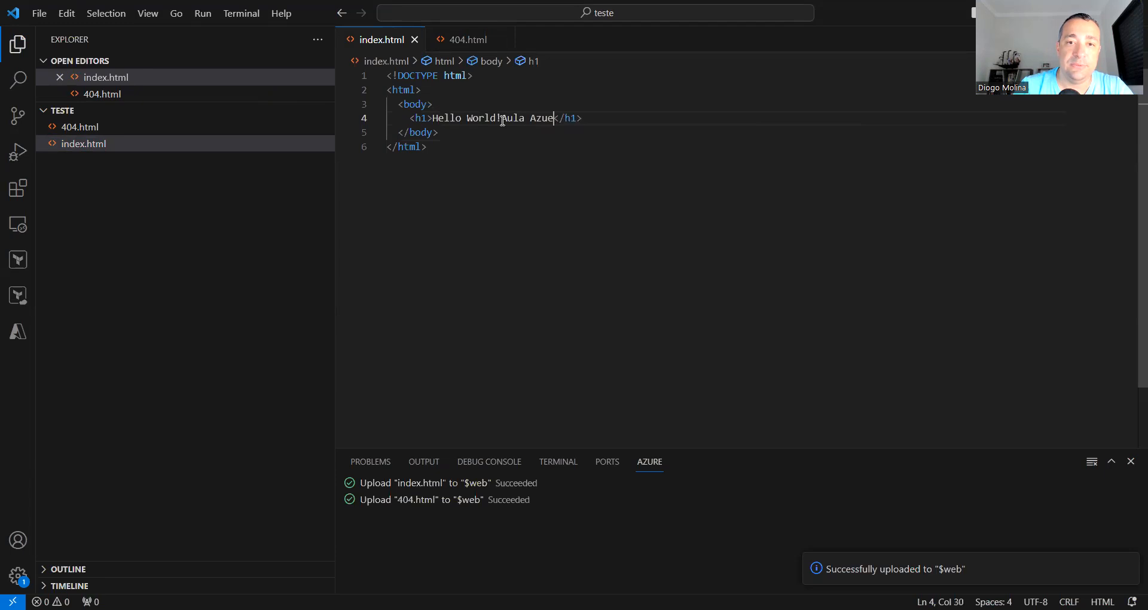
key("BackSpace")
type("re Exp")
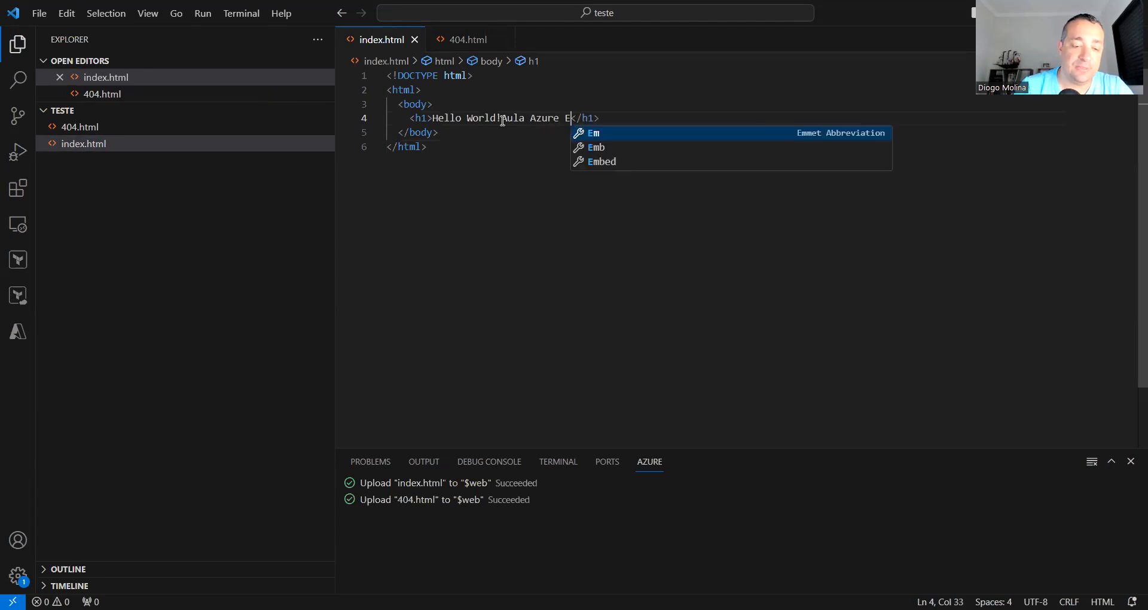
type("ert!!!!!")
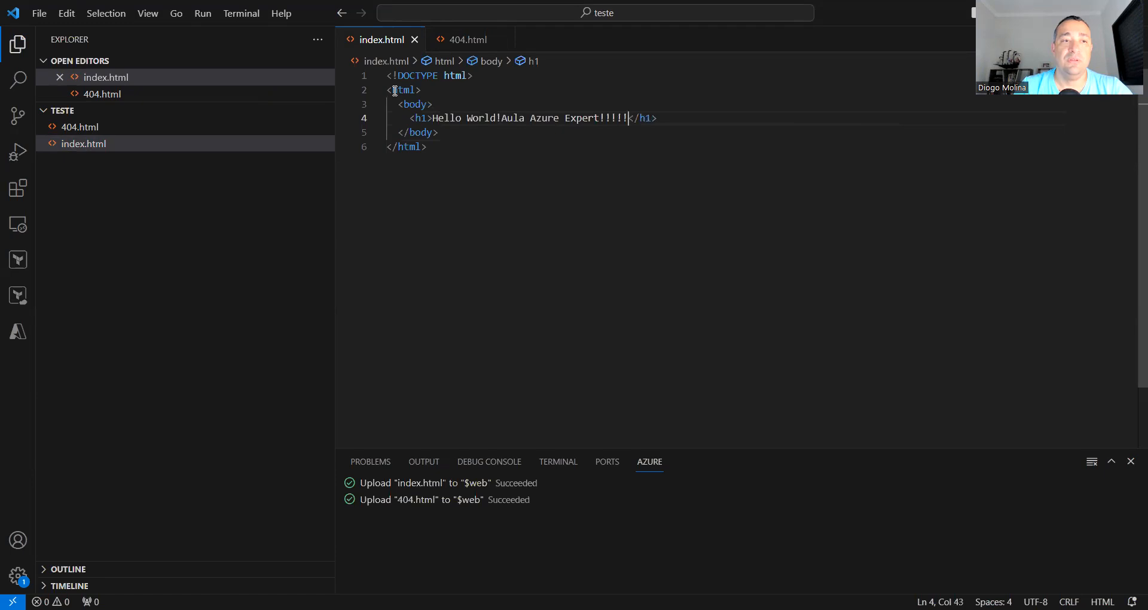
- Upload index.html to Azure Storage again using Assinatura do Azure 1 and account aulaformacaoazure001, overwriting the existing index.html
left_click(89, 146)
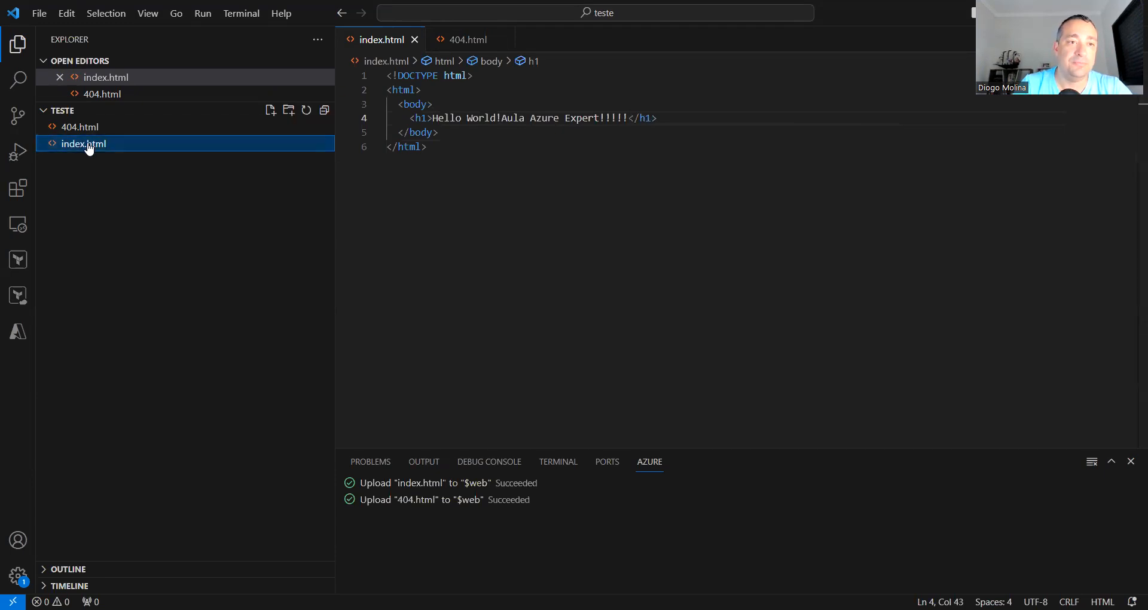
right_click(89, 149)
left_click(193, 439)
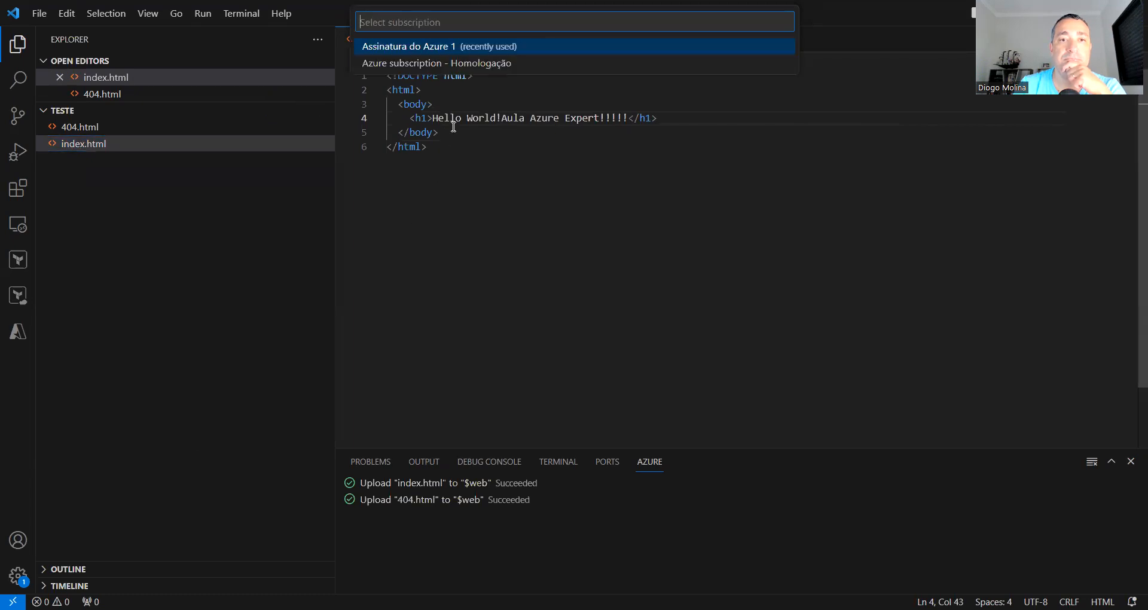
left_click(494, 46)
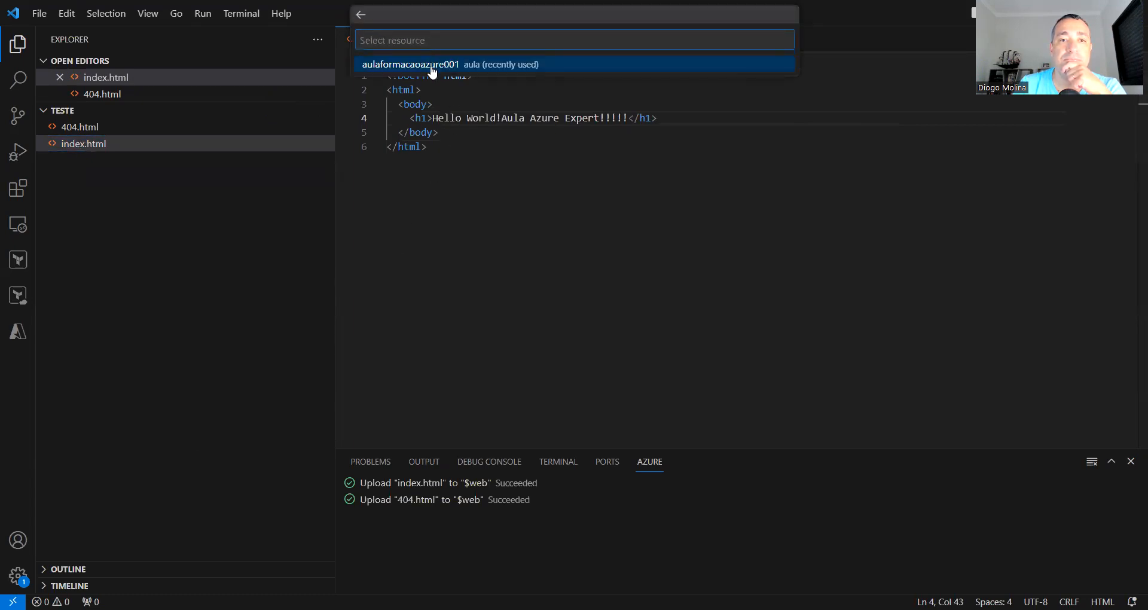
left_click(431, 66)
left_click(420, 67)
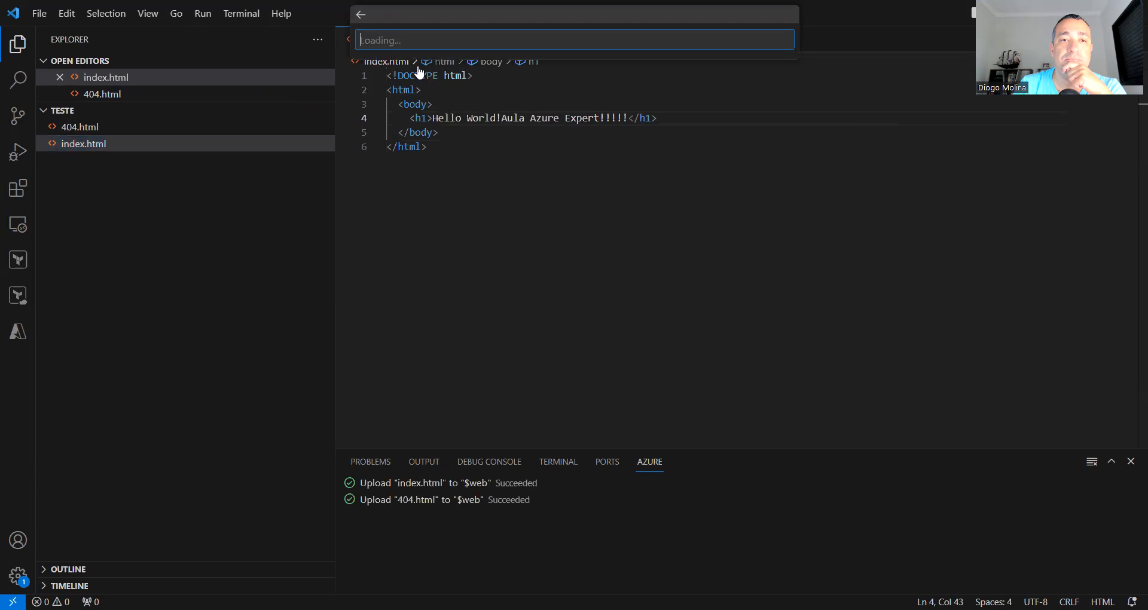
left_click(420, 67)
key("Return")
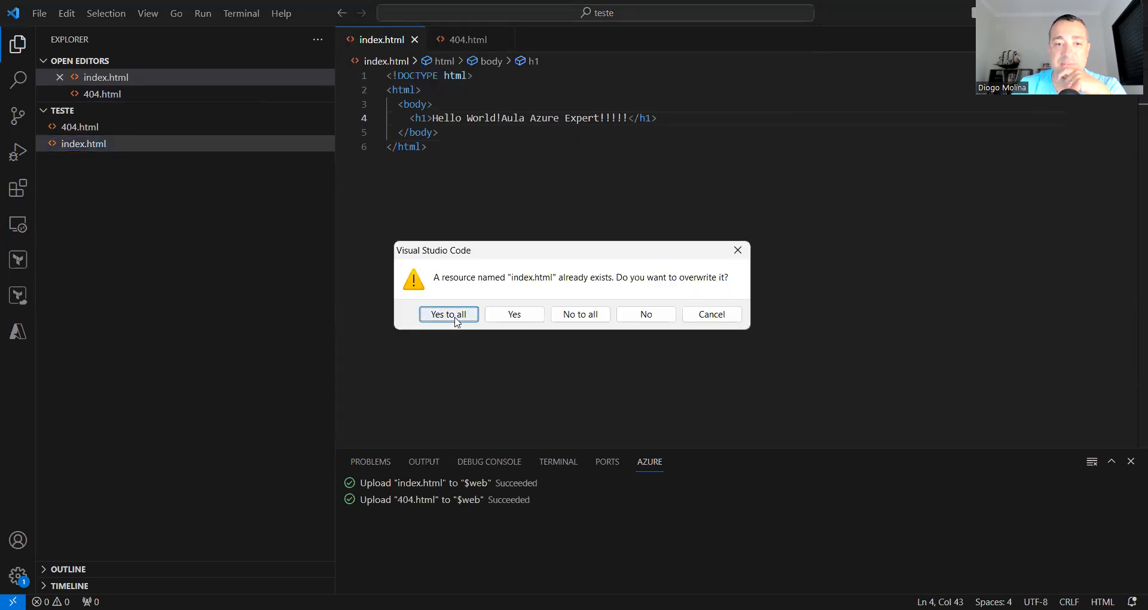
left_click(528, 318)
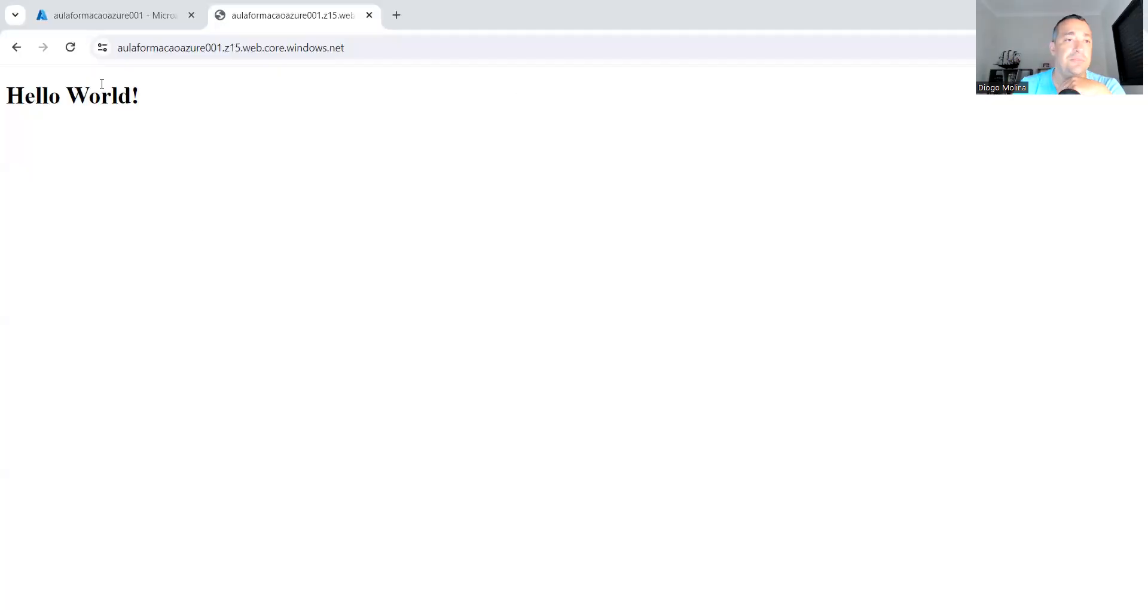
- Reload the published website in the browser, revisit the portal's Static website page and open a new browser tab
left_click(67, 55)
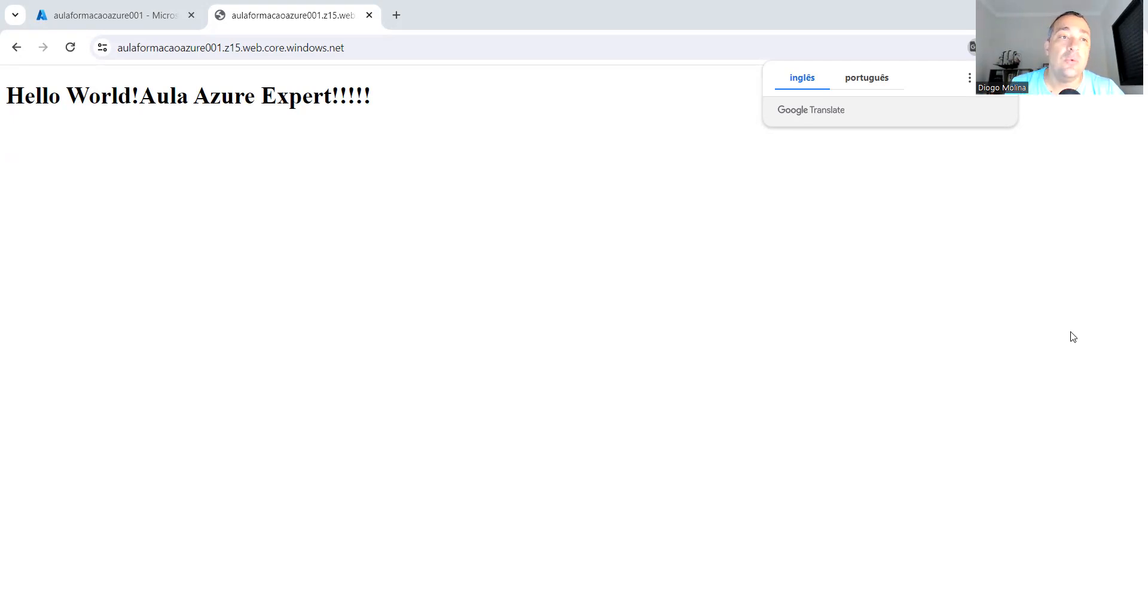
left_click(122, 17)
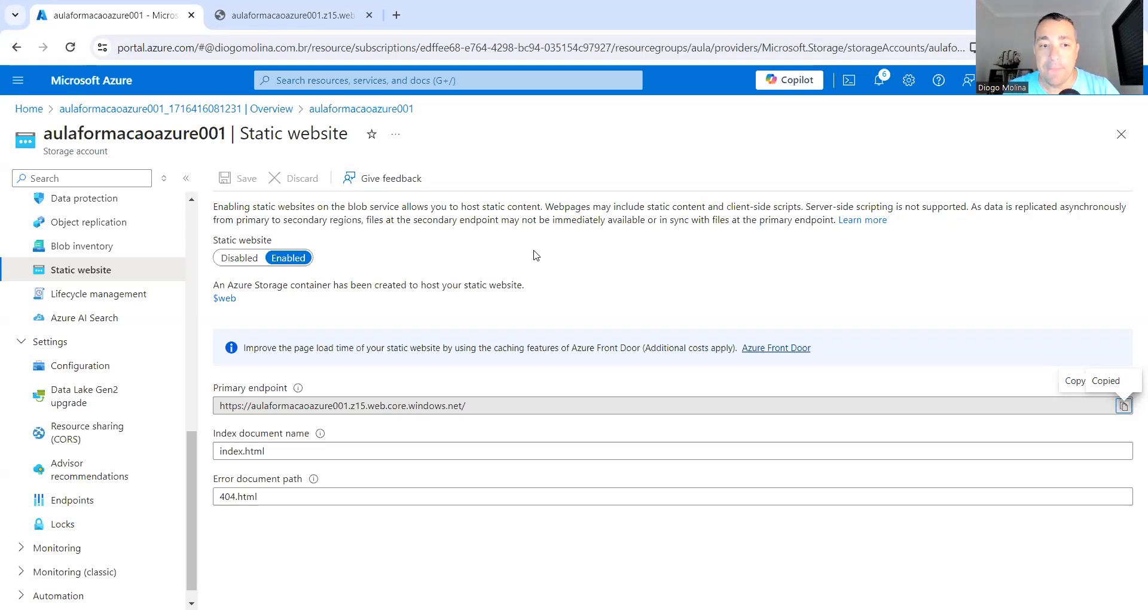
left_click(396, 17)
type("z")
key("BackSpace")
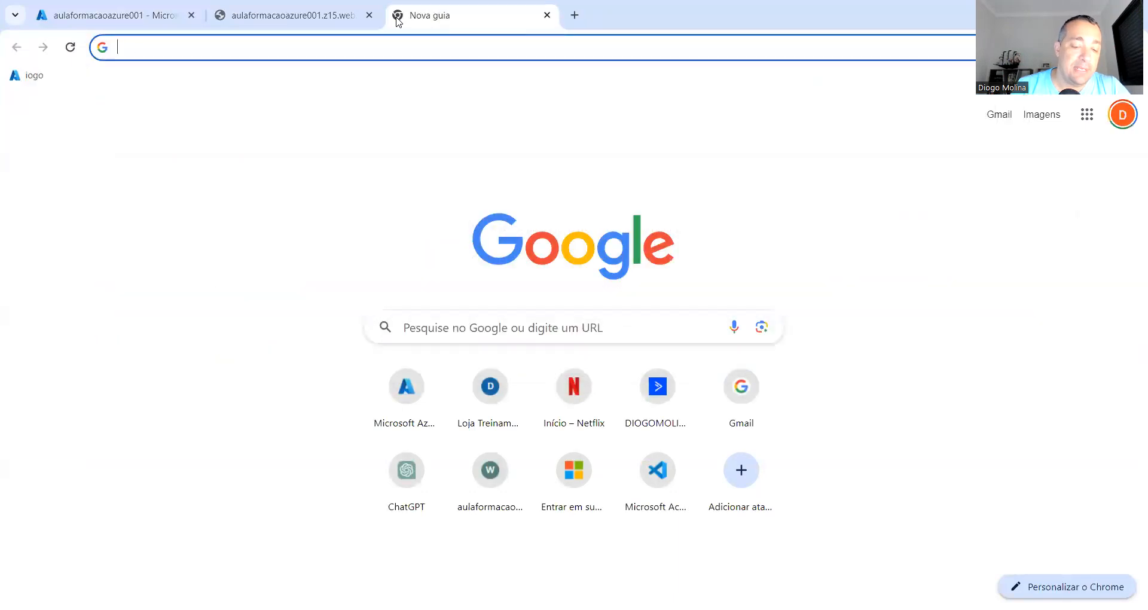
type("azure ca")
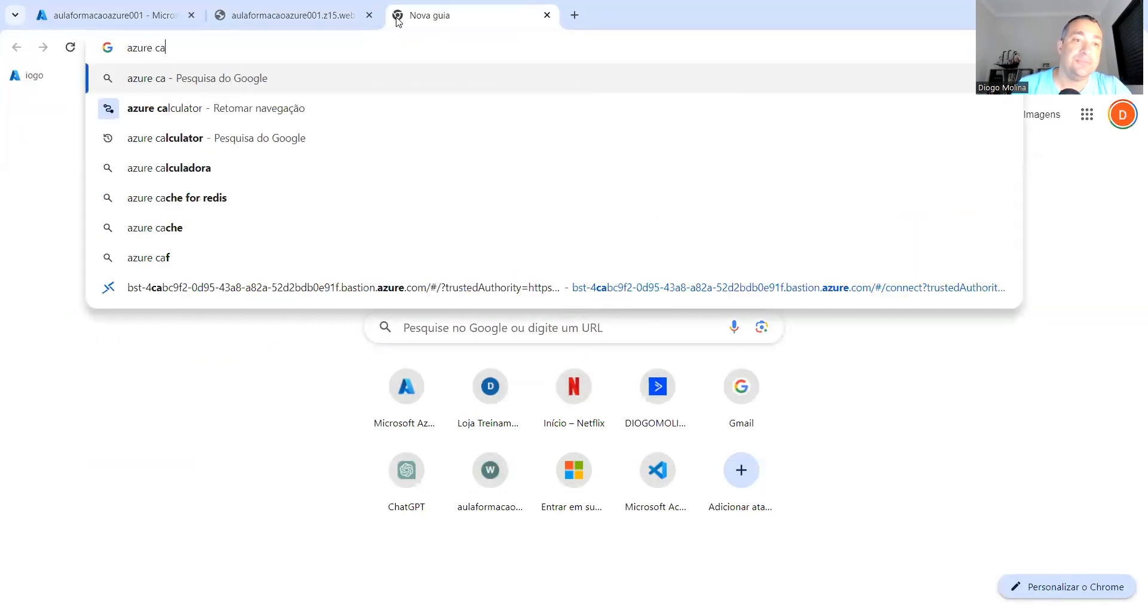
key("Down")
key("Return")
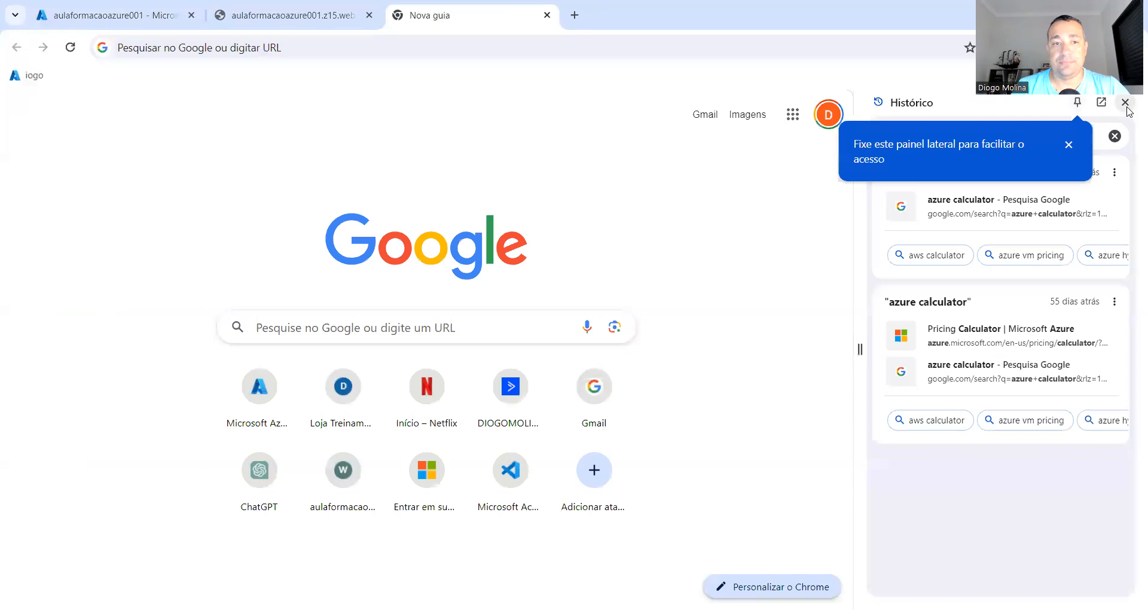
left_click(1125, 102)
- Search Google for "azure calculadora" and open the Microsoft Azure pricing calculator page (Calculadora de Preços)
left_click(564, 323)
type("a")
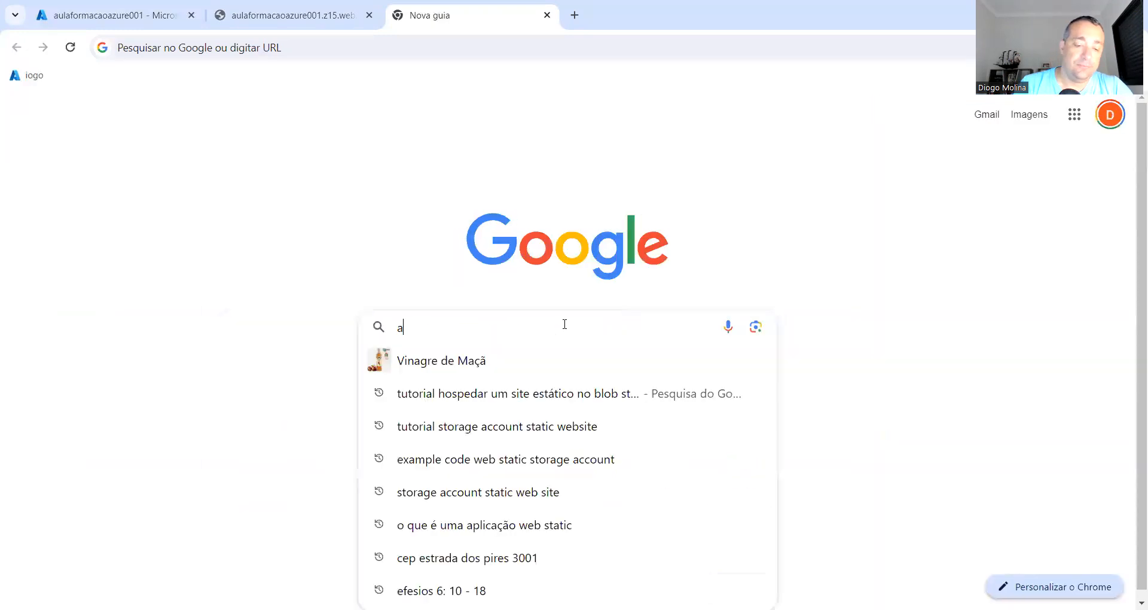
type("zure ca")
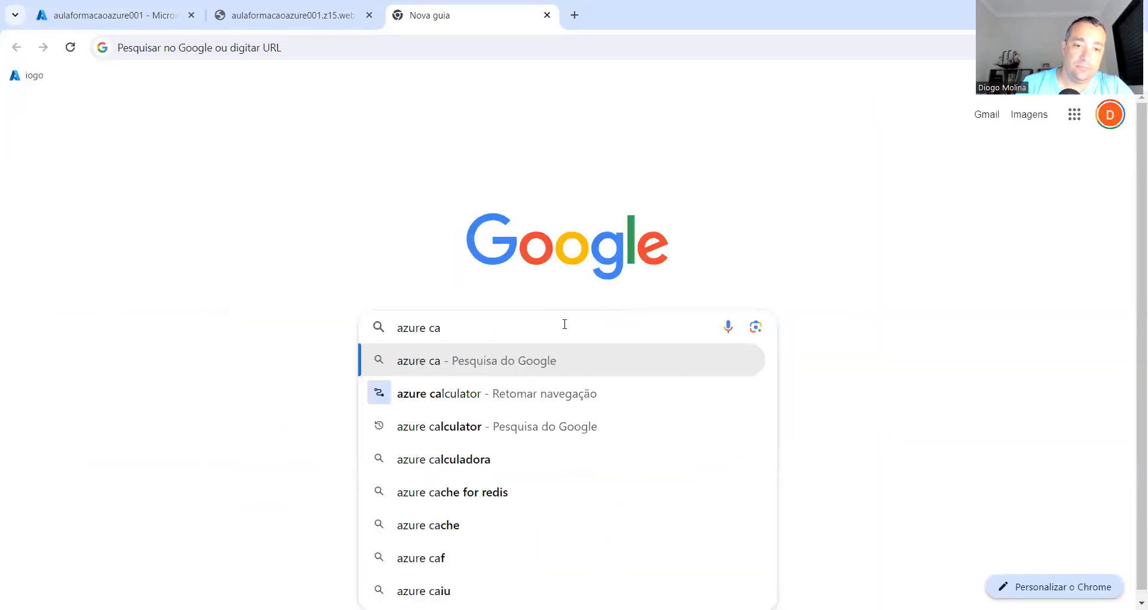
key("Down")
key("Down")
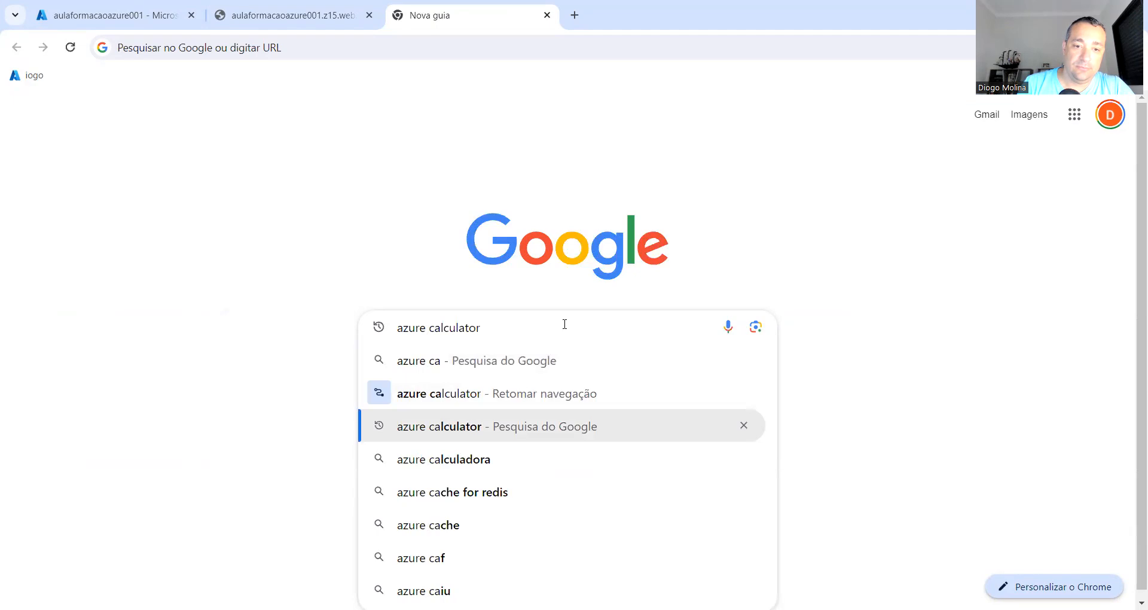
key("Down")
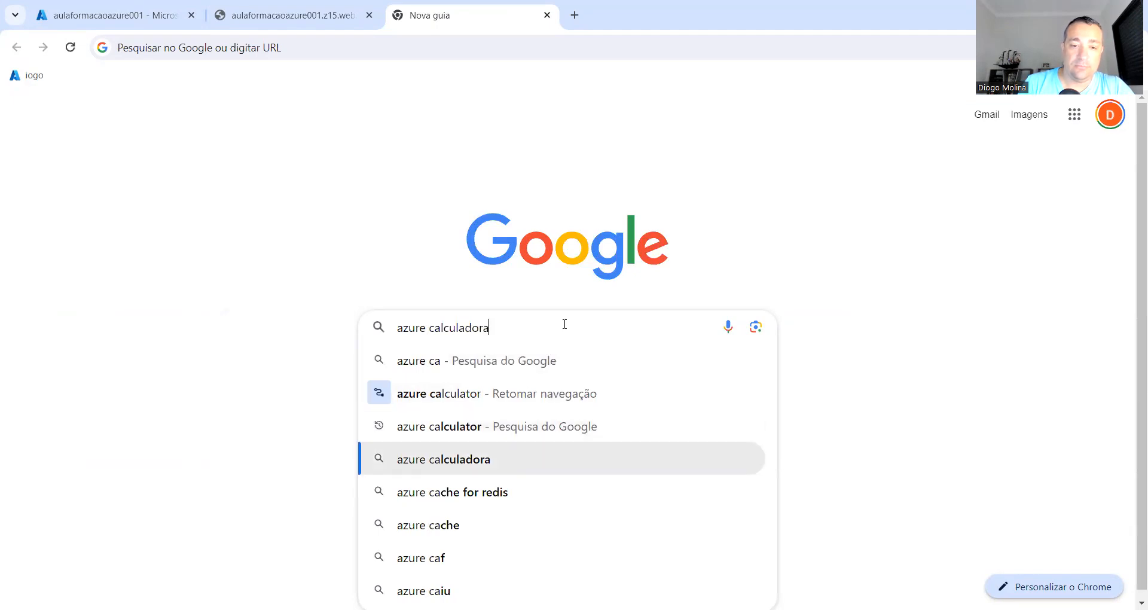
key("Return")
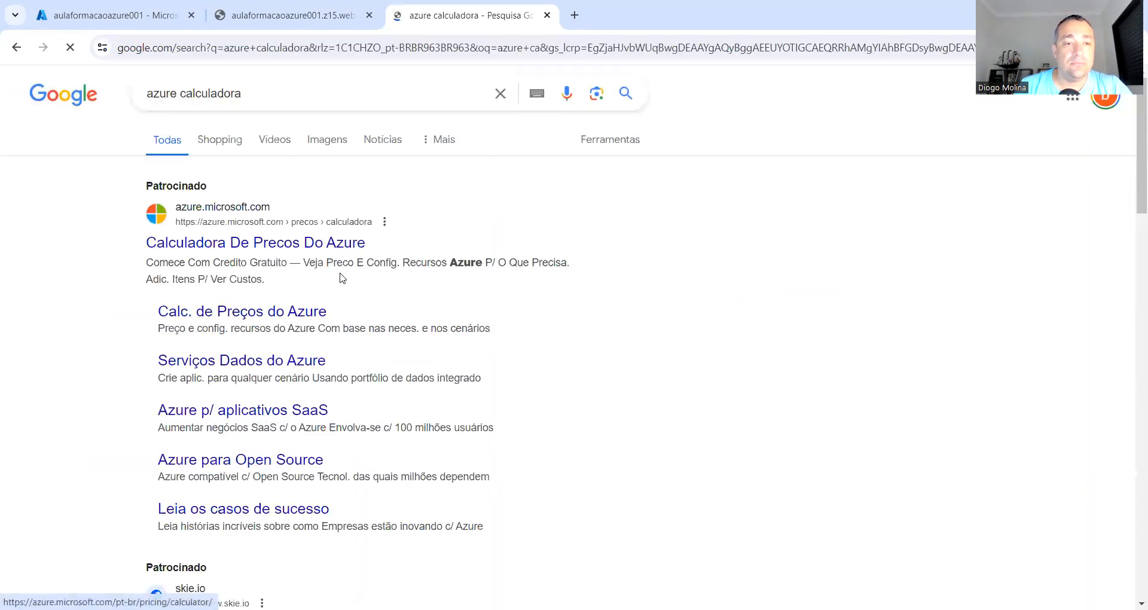
scroll(341, 275, "down", 5)
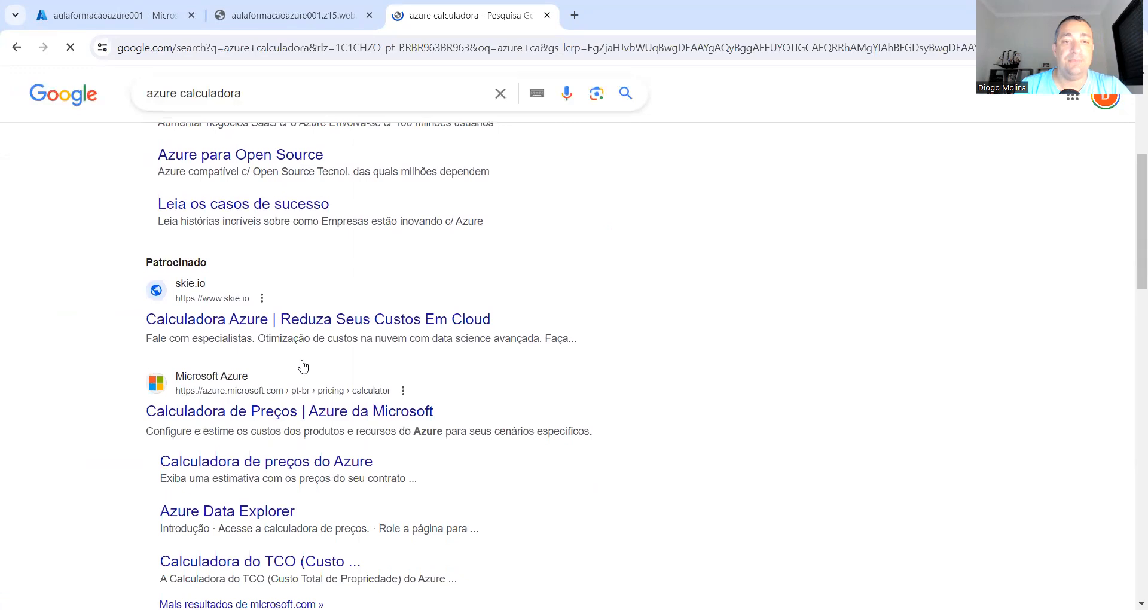
left_click(281, 419)
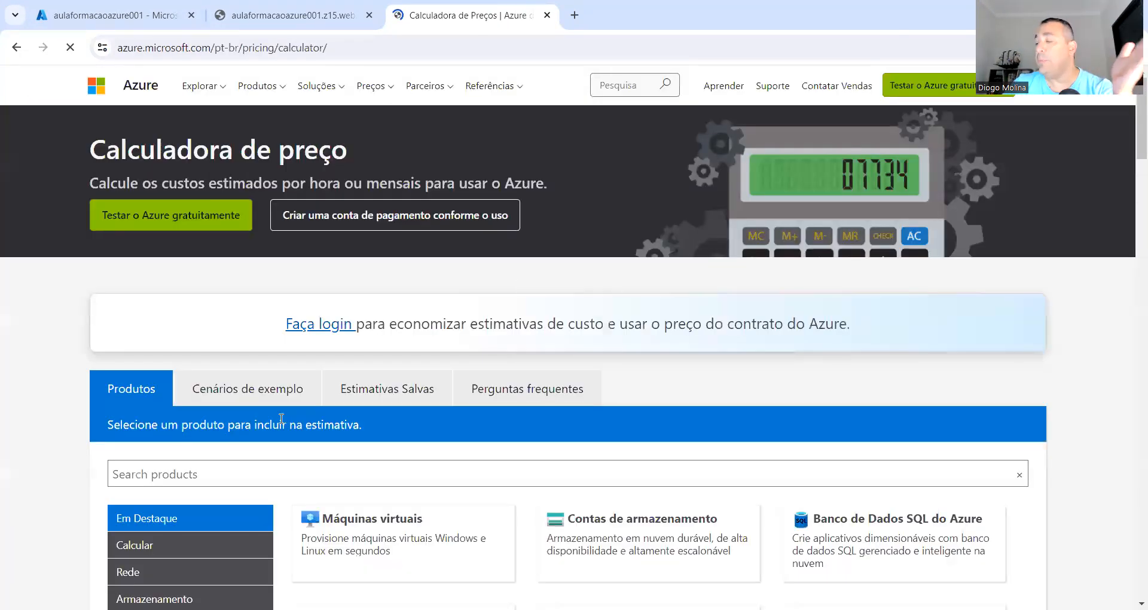
- View the Endpoints of aulaformacaoazure001 in the Azure portal and highlight "blob.core.windows.net/" in the Blob service URL
left_click(119, 16)
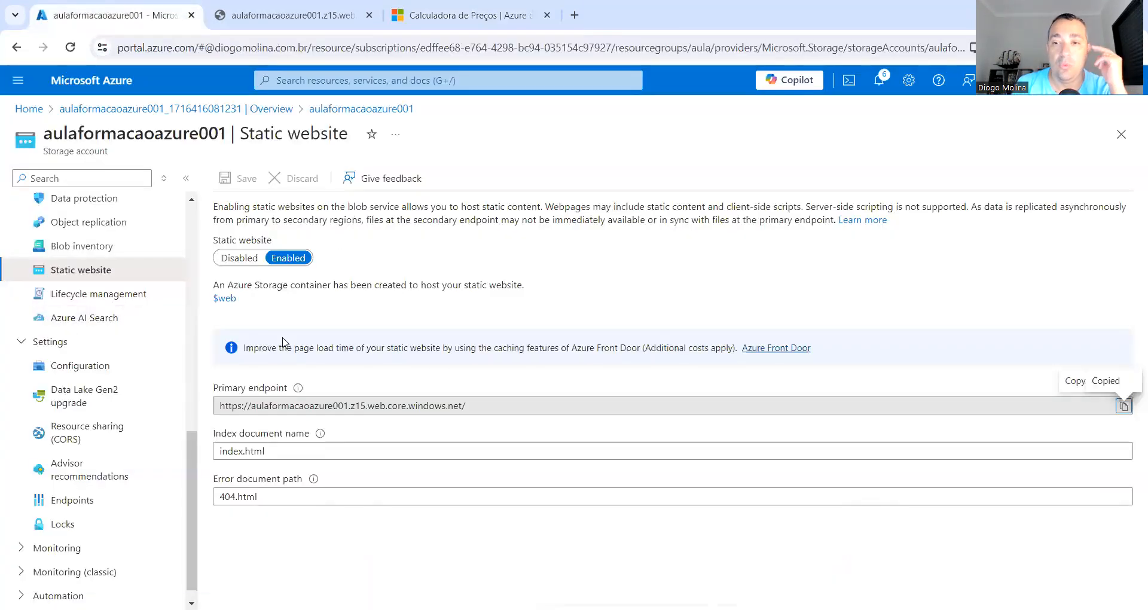
left_click(93, 507)
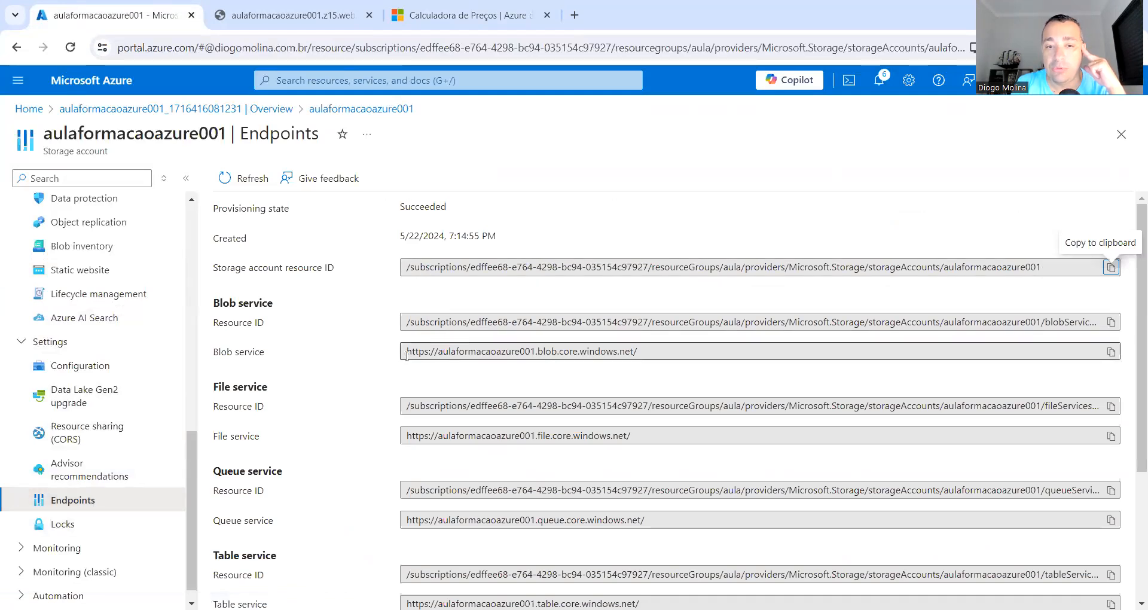
left_click(645, 353)
left_click_drag(645, 354, 548, 349)
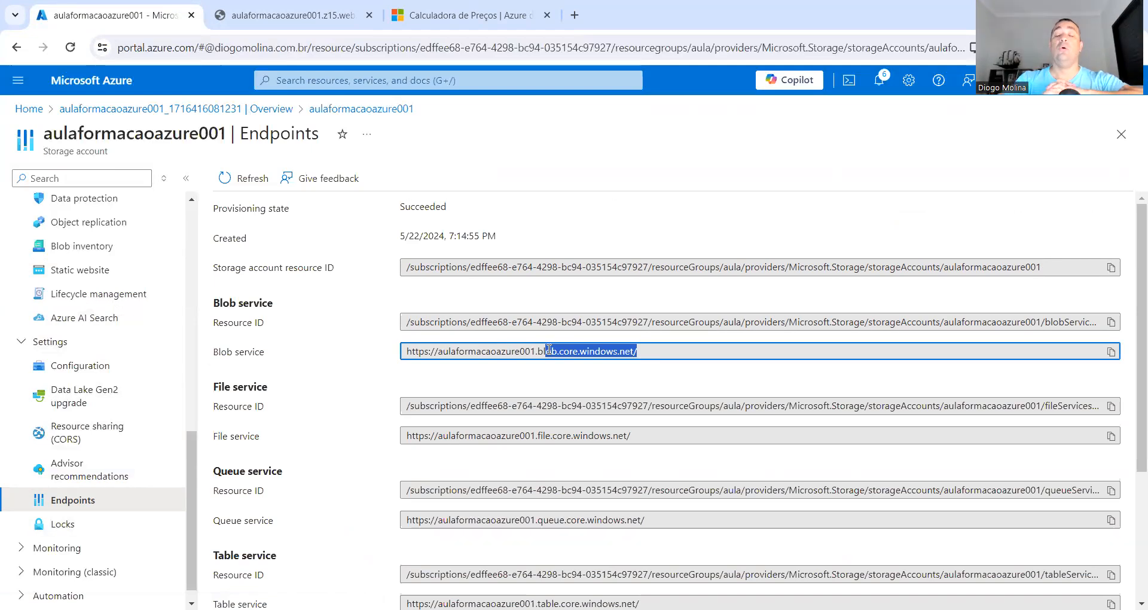
left_click(548, 349)
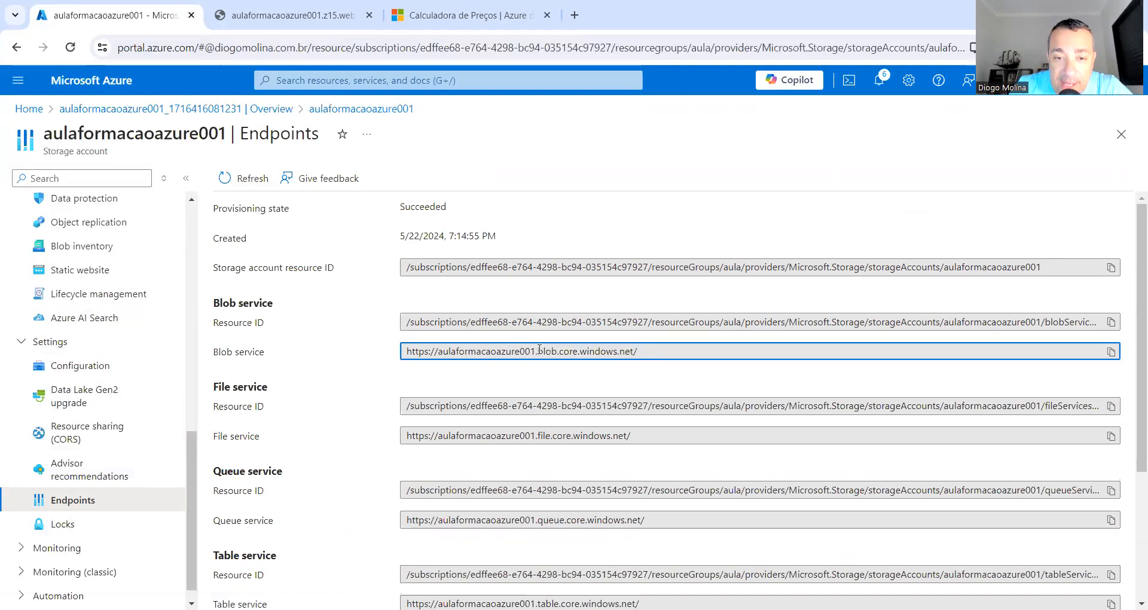
left_click_drag(537, 351, 646, 343)
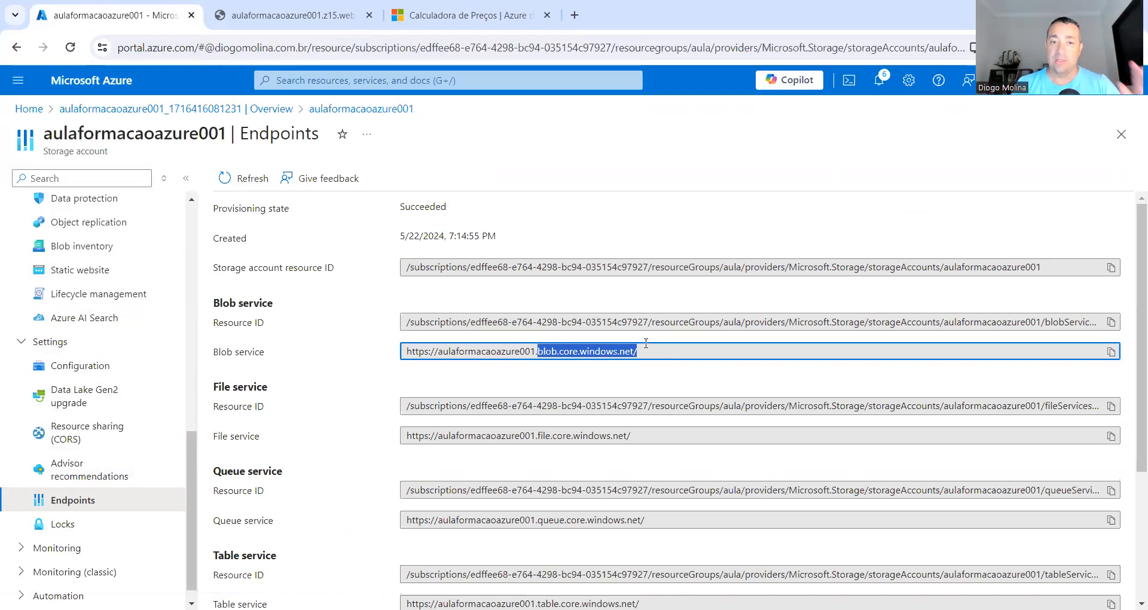
- Highlight the account name aulaformacaoazure001 and the complete URL of the Blob service endpoint
left_click_drag(536, 350, 440, 353)
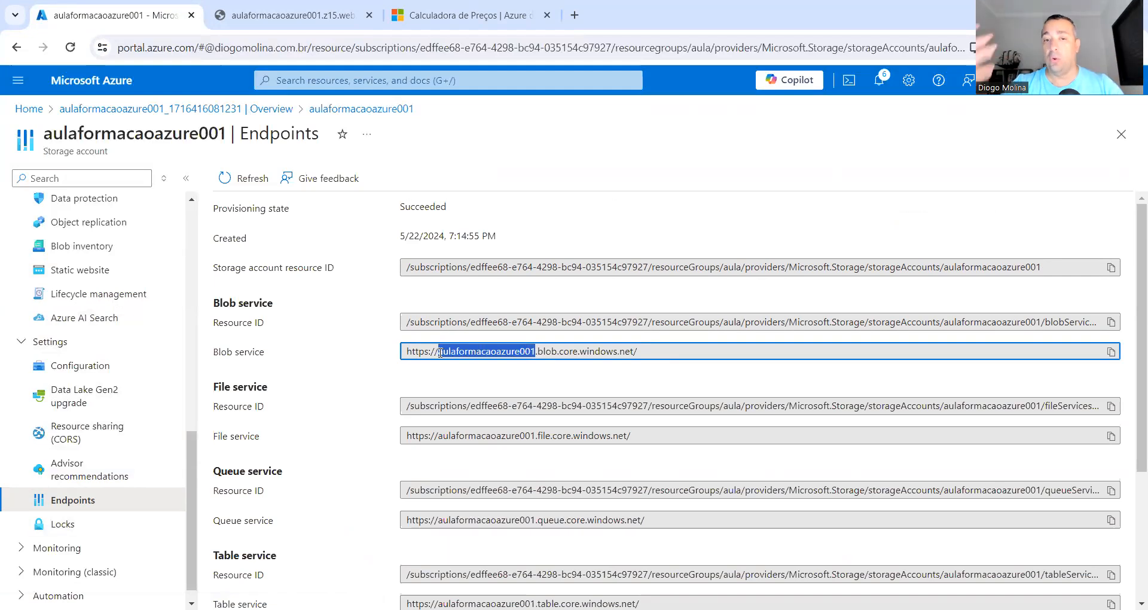
left_click_drag(655, 351, 374, 350)
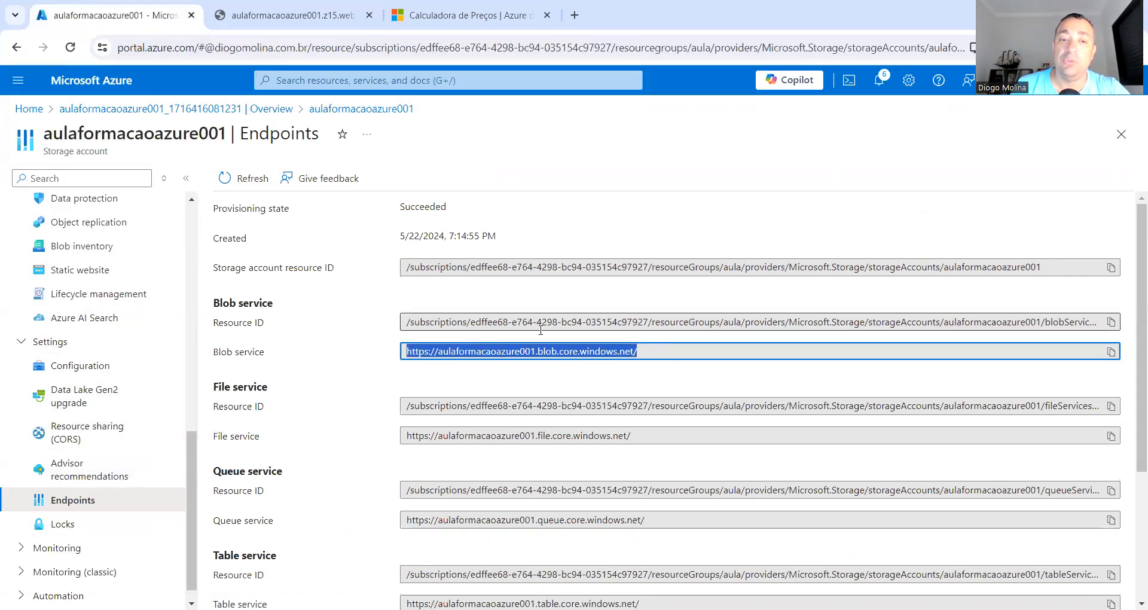
left_click(670, 352)
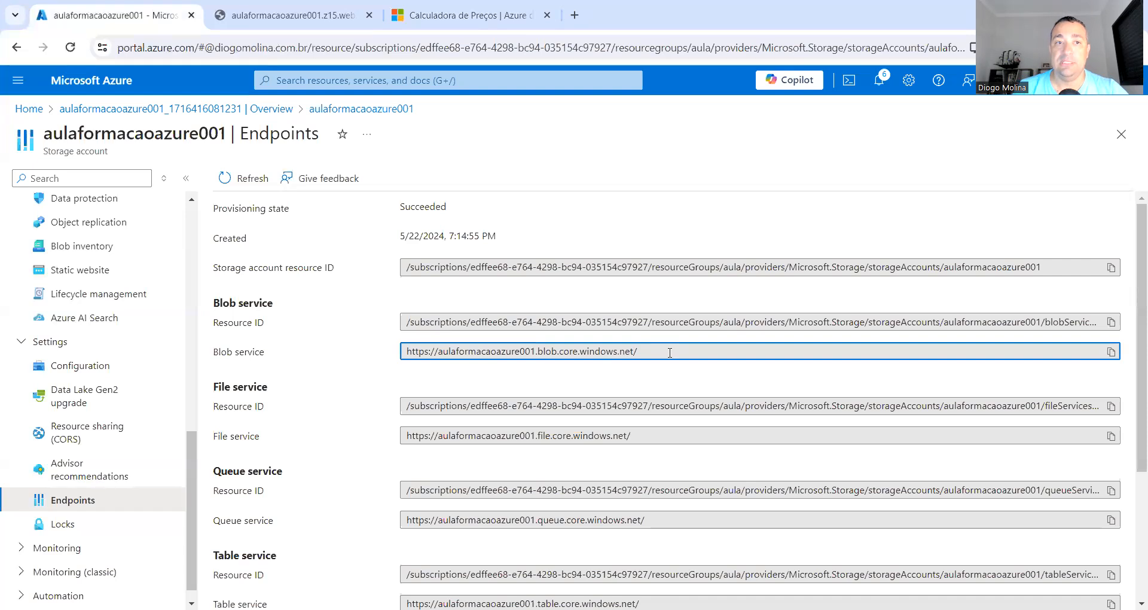
- View the published website and highlight "web.core.windows.net" in its address
left_click(288, 19)
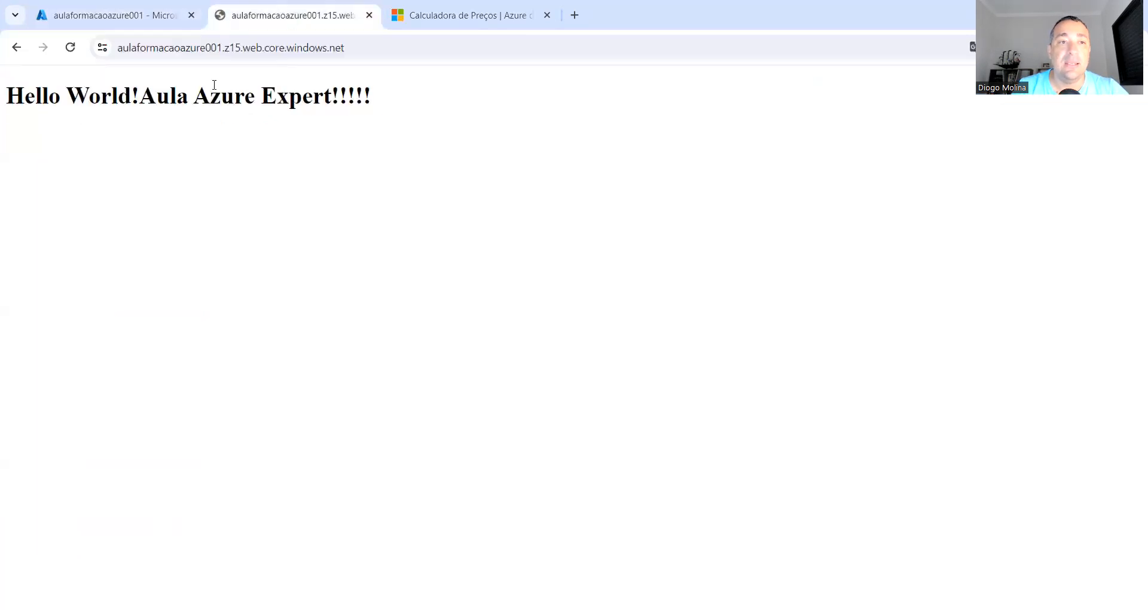
left_click(250, 48)
left_click_drag(244, 48, 378, 48)
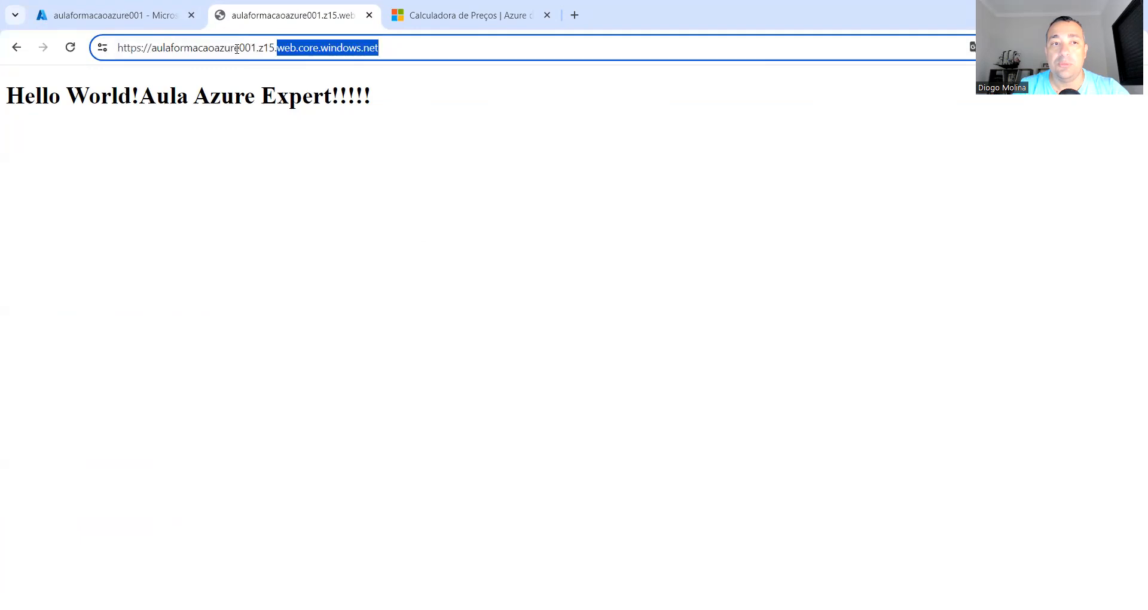
- Return to the storage account's Endpoints page and highlight "web.core.windows.net/" and the preceding part of the Static website URL
left_click(149, 24)
scroll(469, 385, "down", 3)
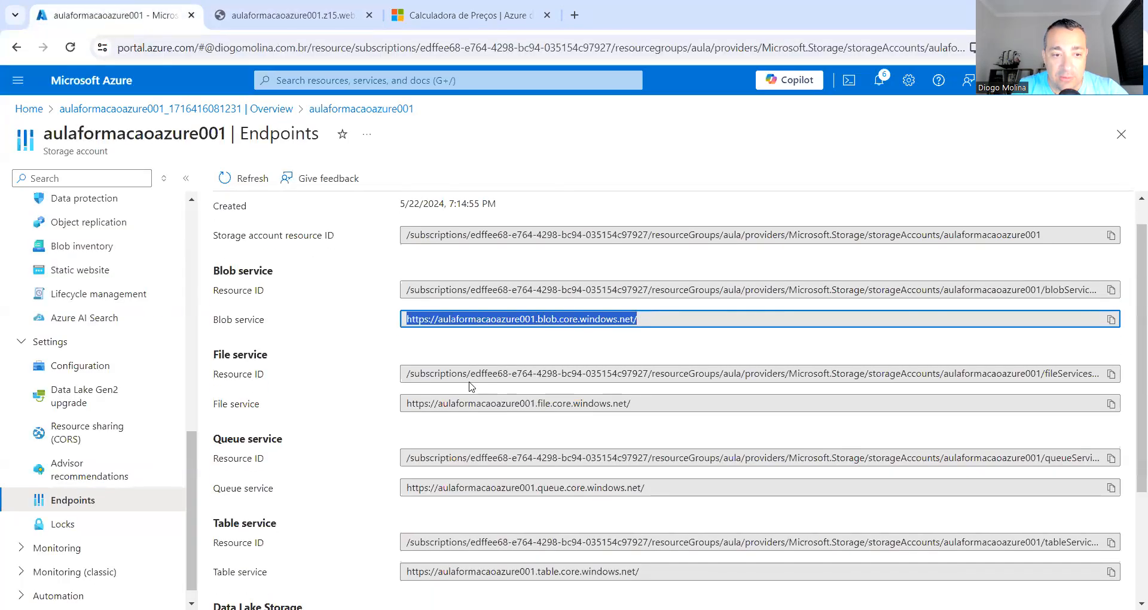
left_click_drag(228, 526, 287, 531)
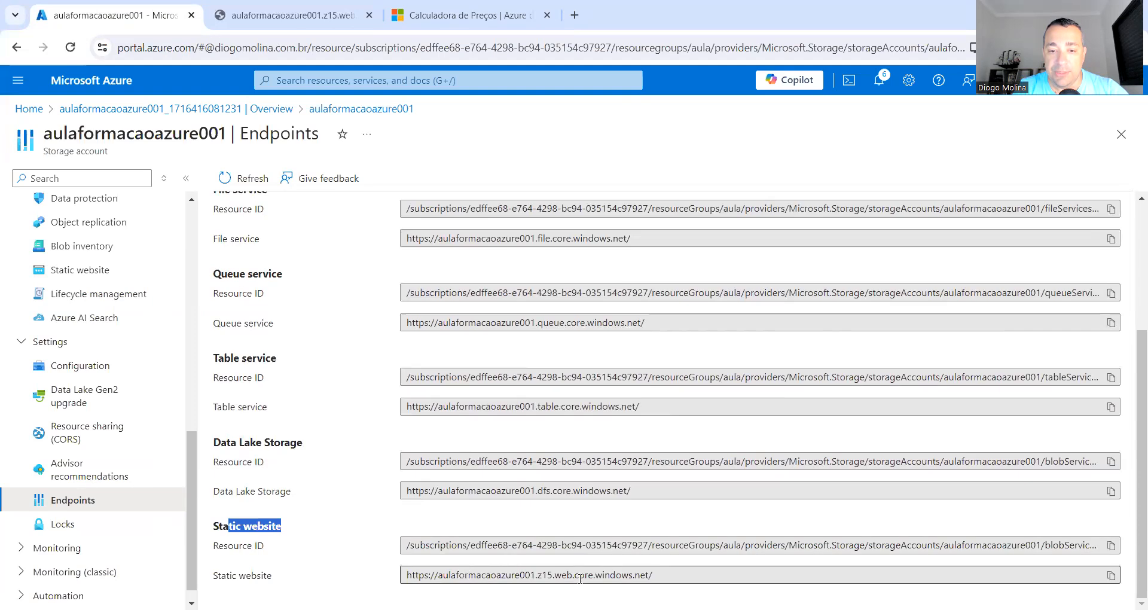
left_click_drag(556, 576, 735, 572)
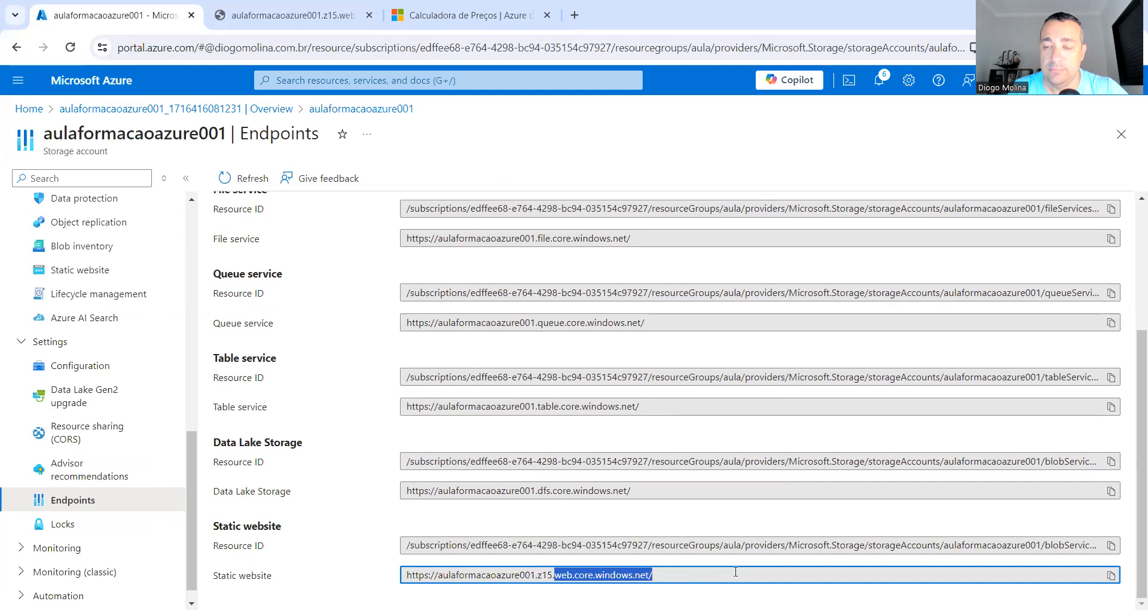
left_click_drag(554, 575, 415, 577)
left_click(692, 563)
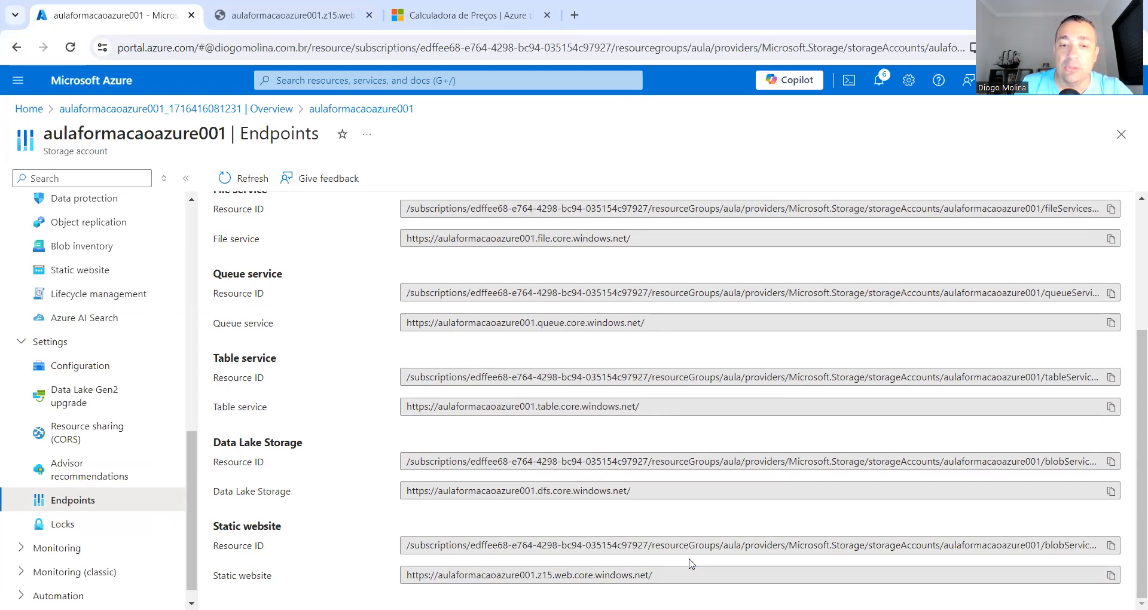
- Highlight "z15", the account name aulaformacaoazure001 and the complete URL of the Static website endpoint
left_click(546, 574)
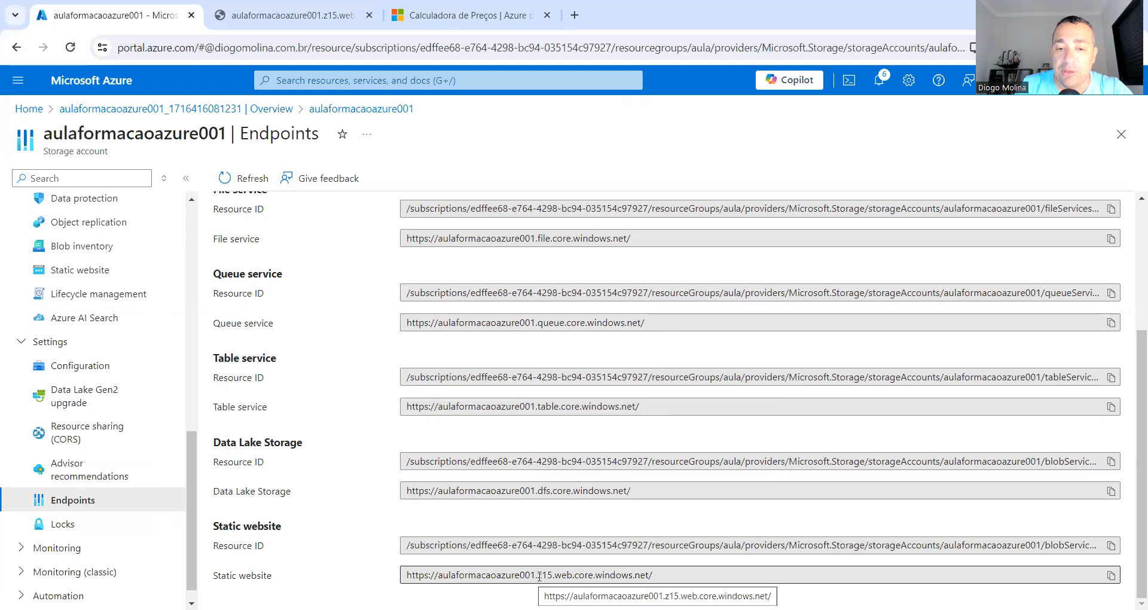
left_click_drag(539, 575, 551, 575)
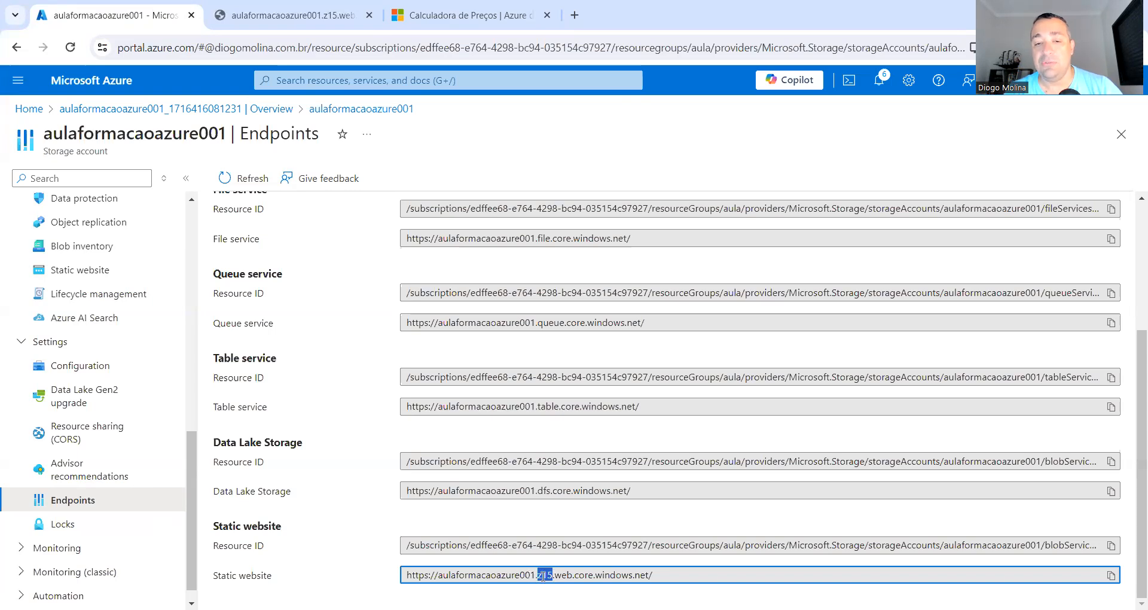
left_click(544, 577)
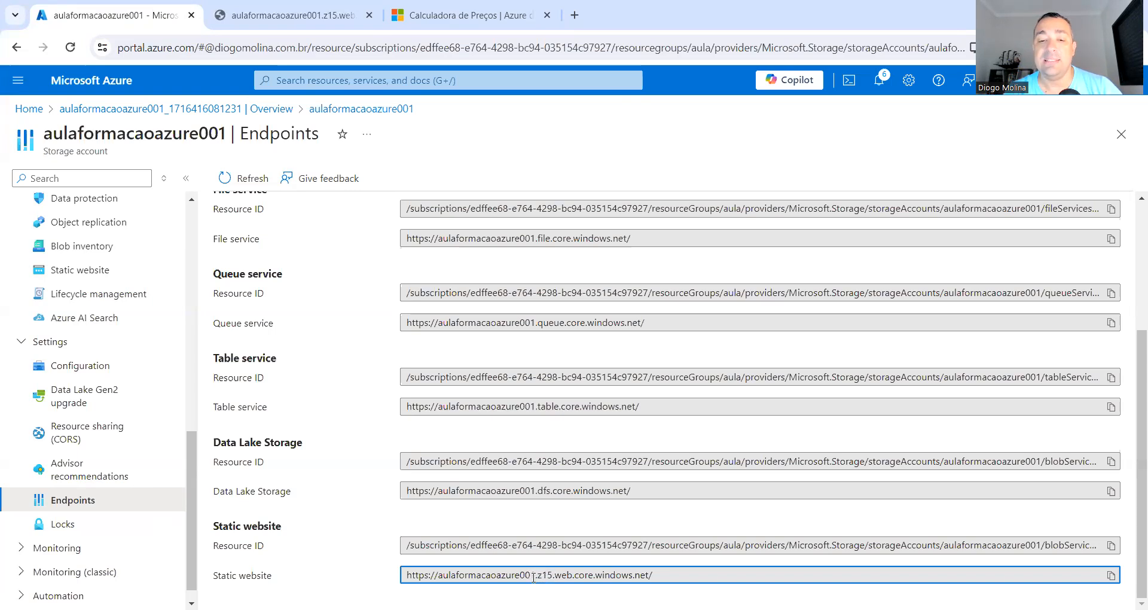
left_click_drag(535, 577, 440, 575)
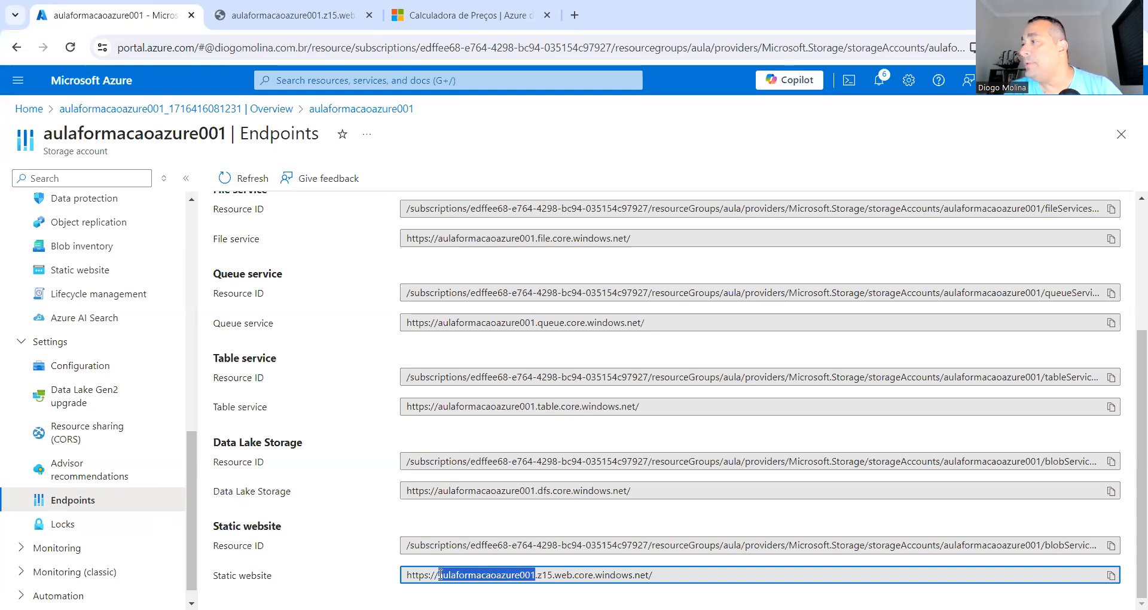
left_click(720, 521)
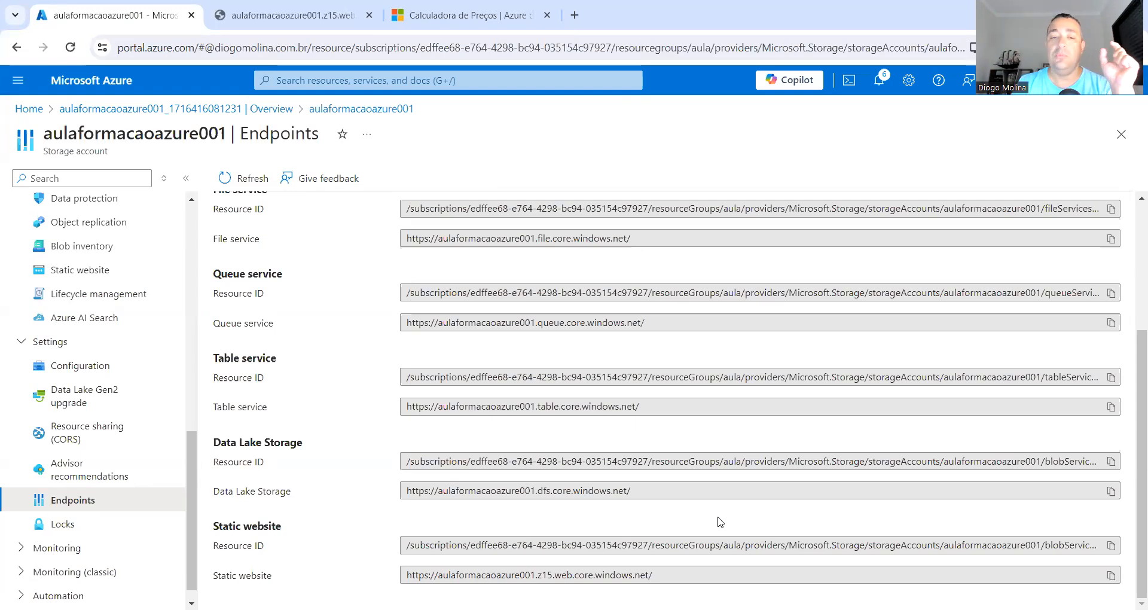
left_click_drag(669, 574, 406, 575)
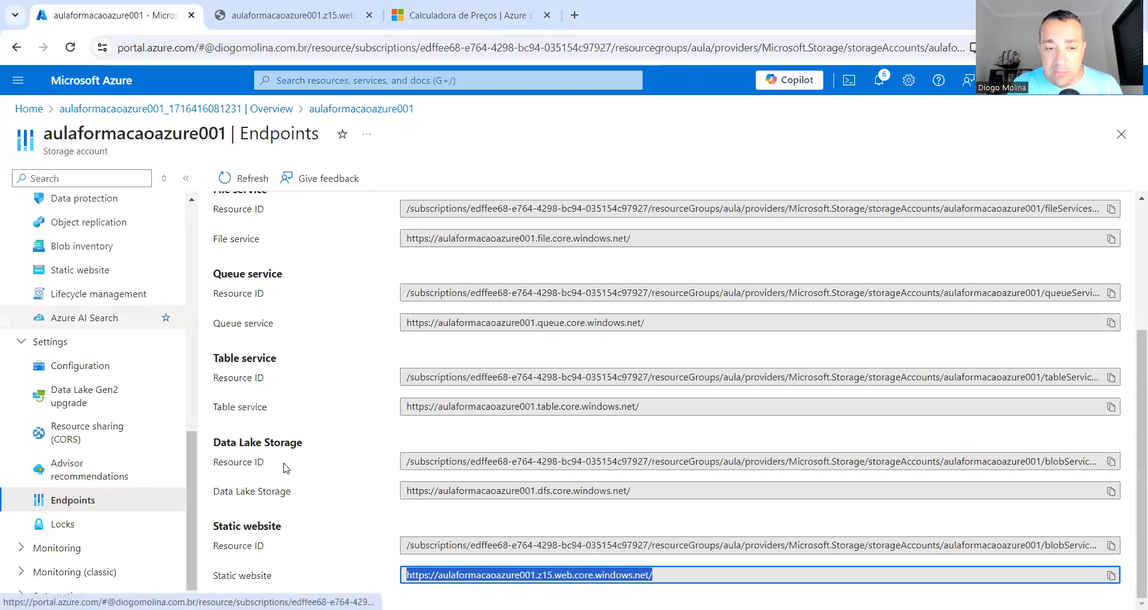
left_click(672, 568)
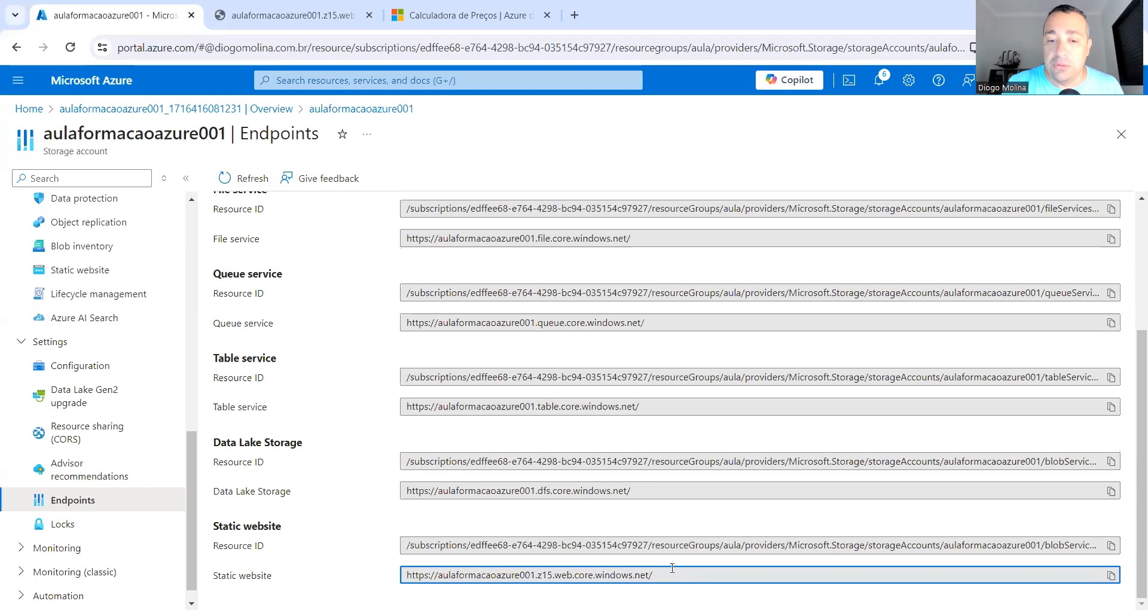
left_click_drag(653, 574, 402, 575)
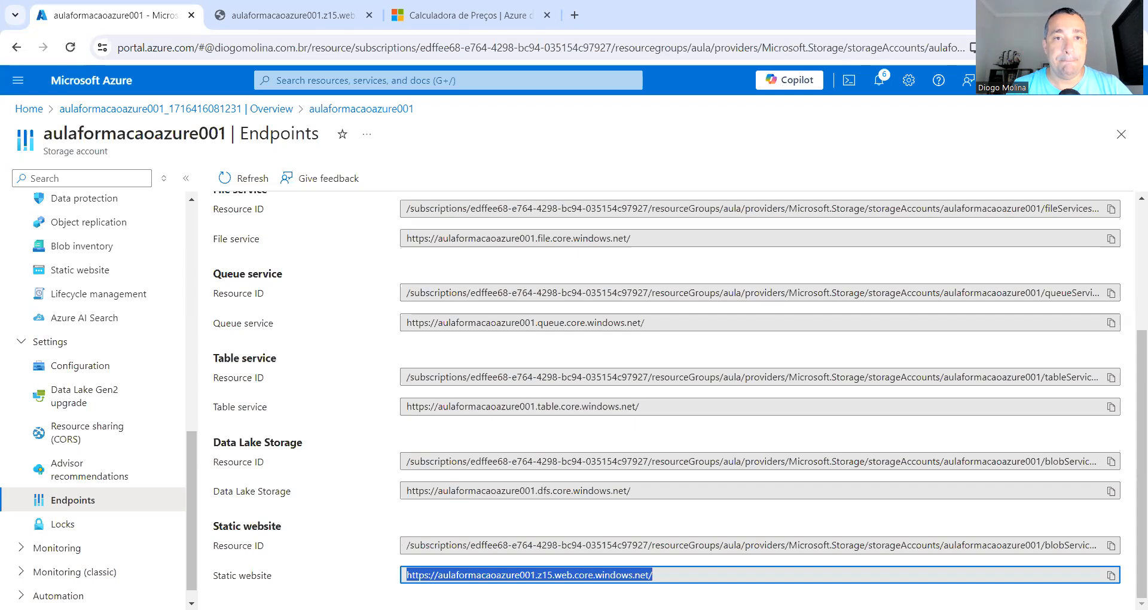
- Add the Contas de armazenamento product to the estimate in the Azure pricing calculator and view its settings
left_click(529, 24)
scroll(420, 330, "down", 2)
scroll(420, 330, "down", 1)
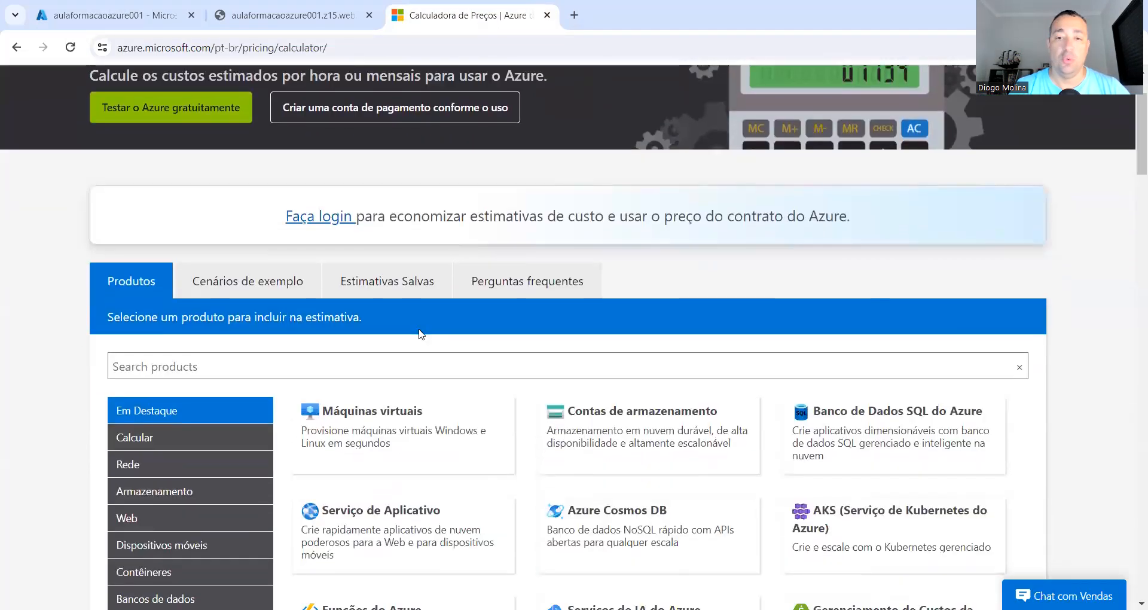
left_click(600, 430)
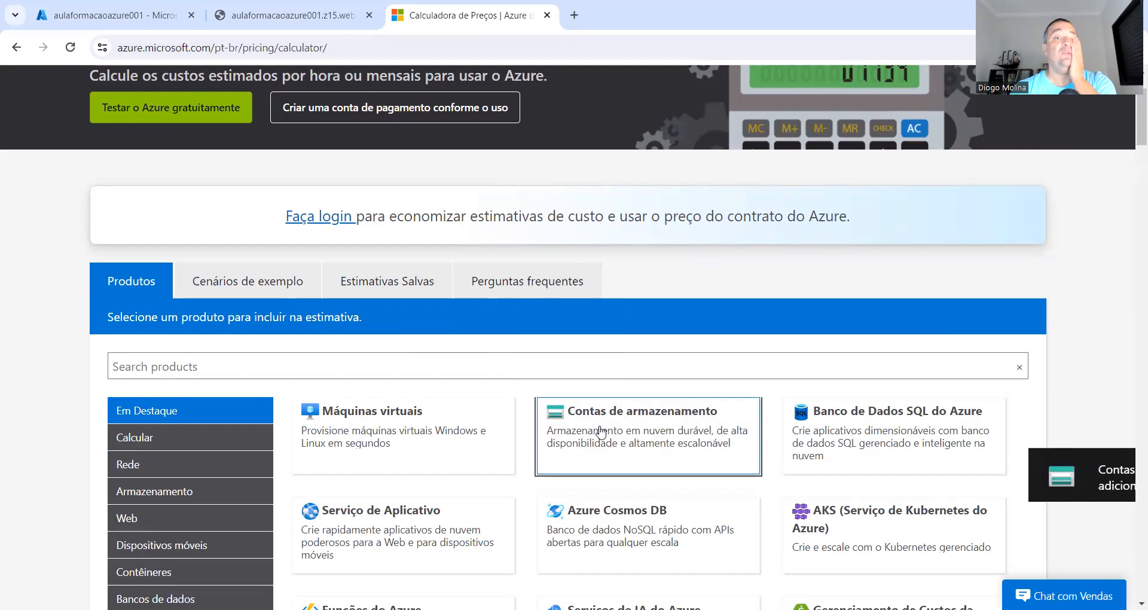
left_click(1015, 488)
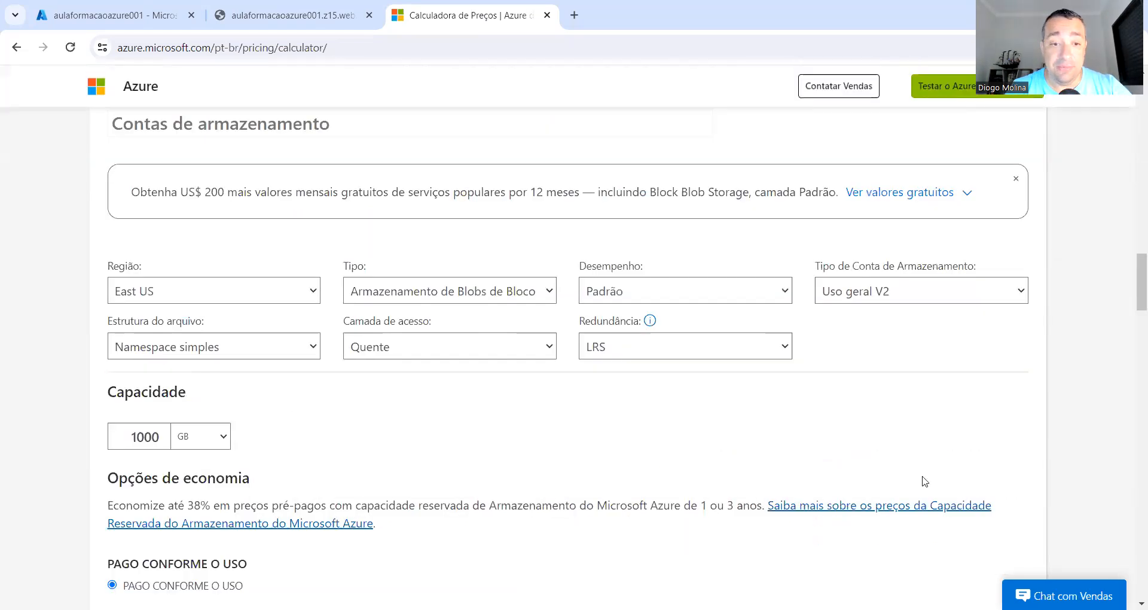
- Set the storage account's region to Brazil South and its type to Armazenamento de Blobs de Bloco
left_click(266, 296)
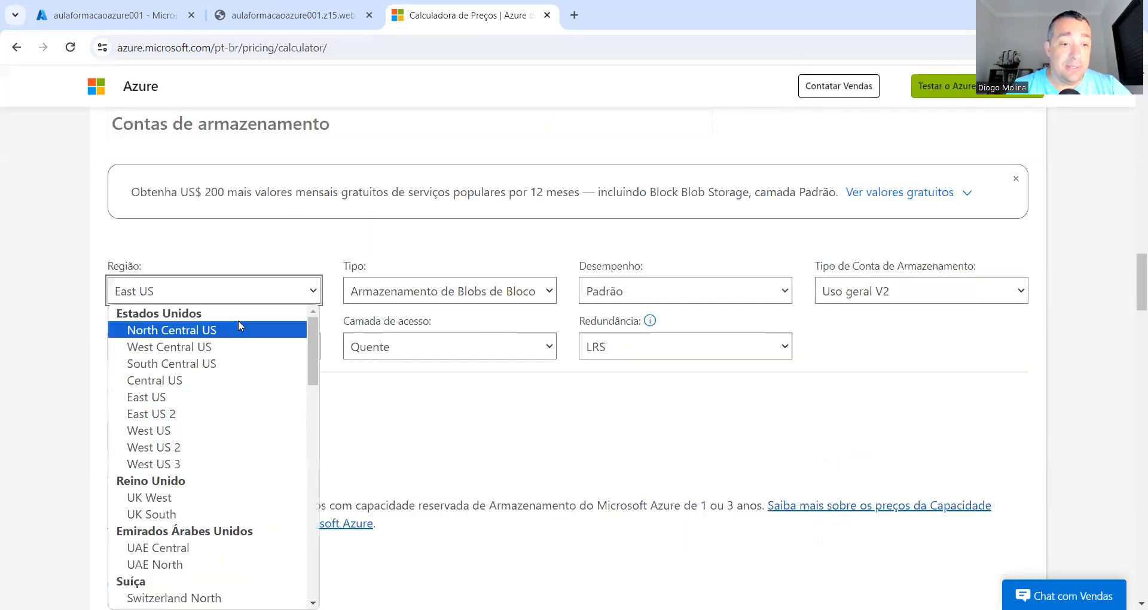
scroll(238, 323, "down", 5)
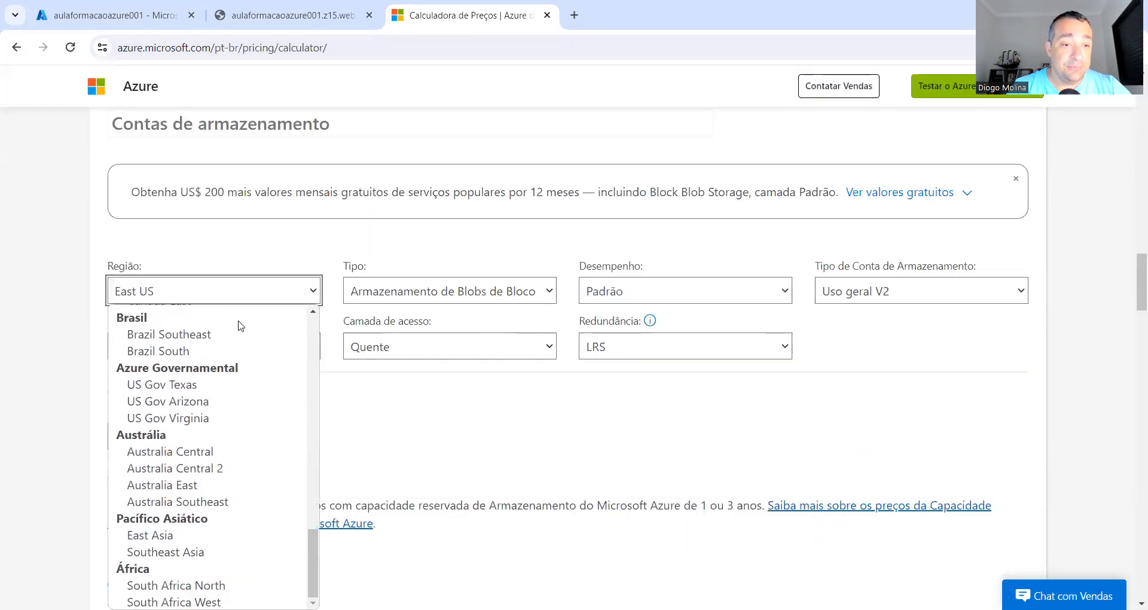
left_click(187, 353)
left_click(453, 293)
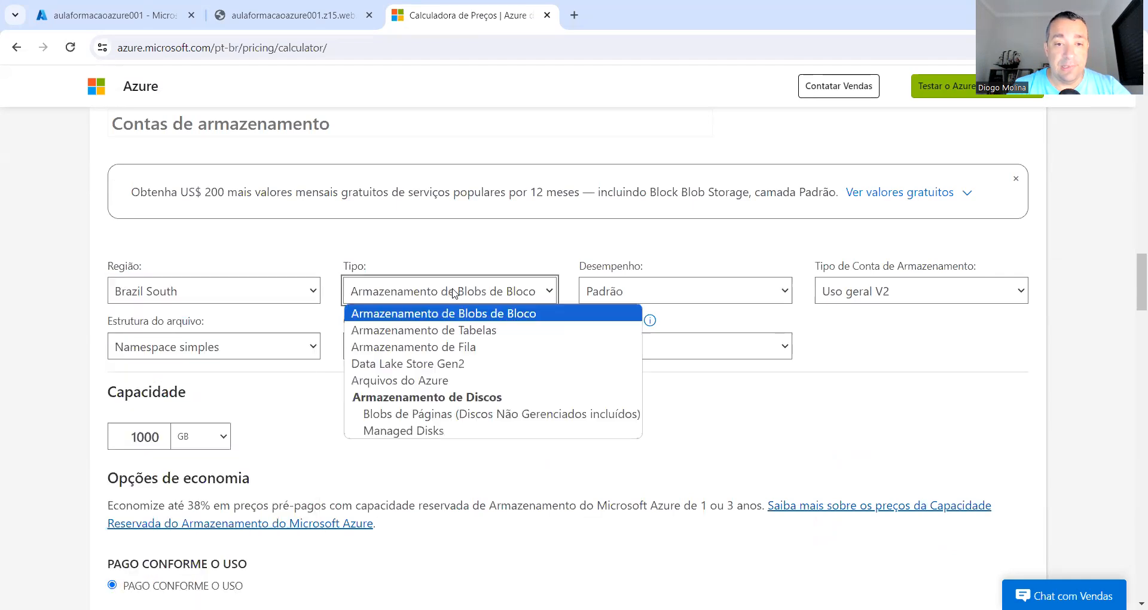
left_click(510, 317)
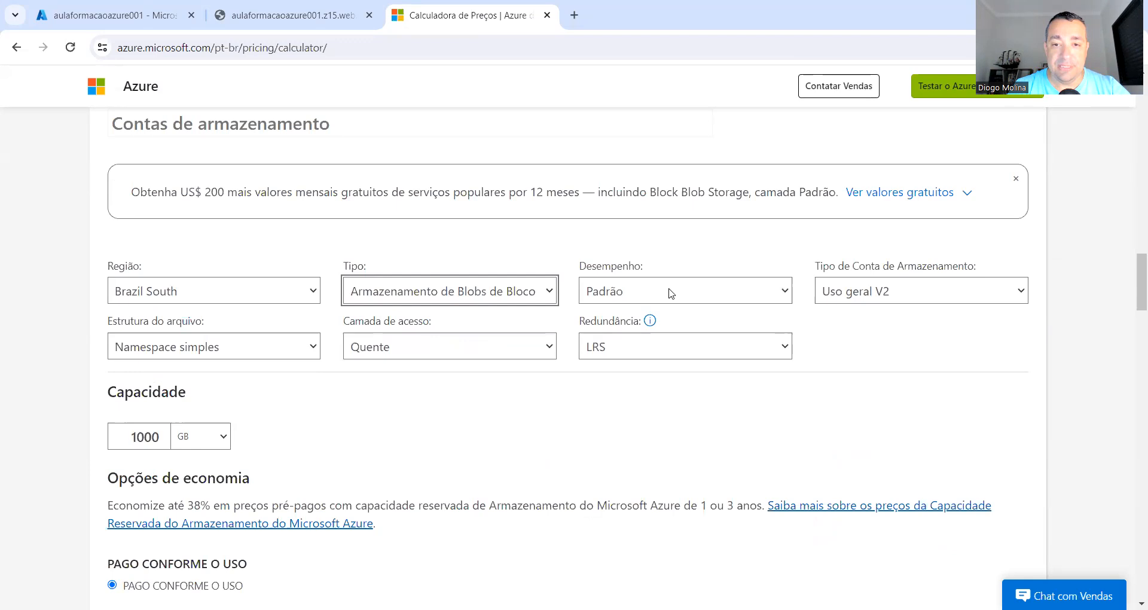
- Keep performance Padrão, select Namespace simples as the file structure, and keep the Quente access tier
left_click(670, 293)
left_click(746, 288)
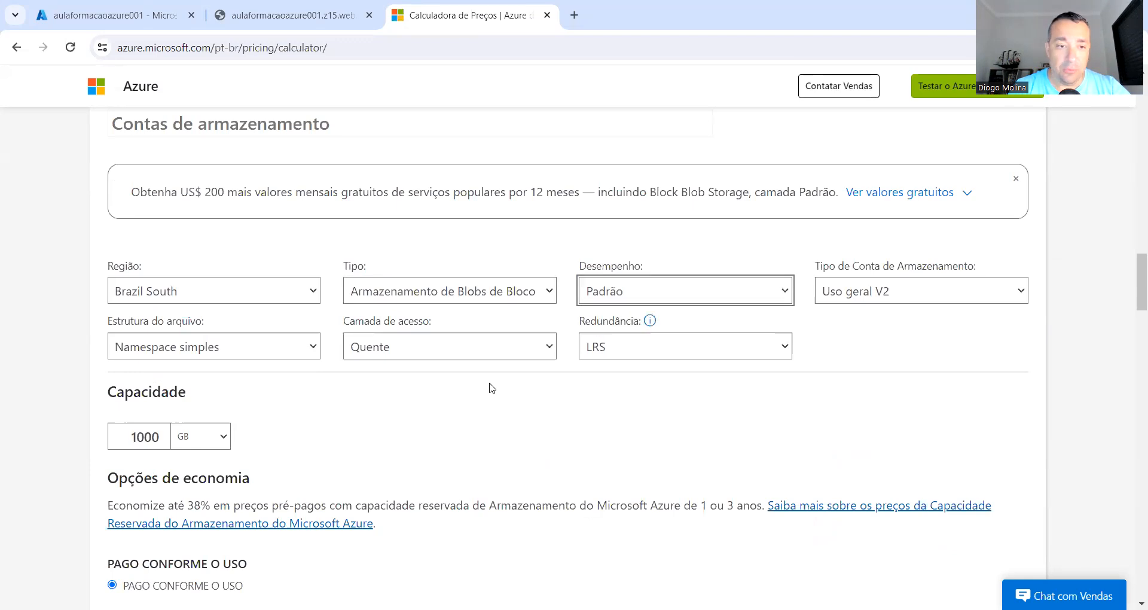
left_click(238, 354)
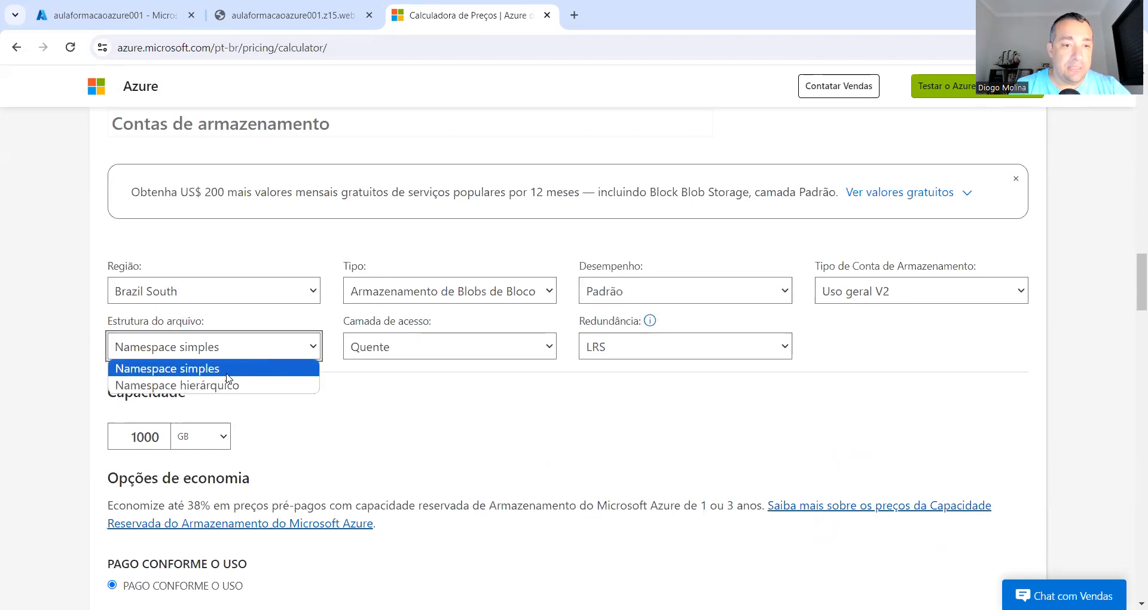
left_click(226, 374)
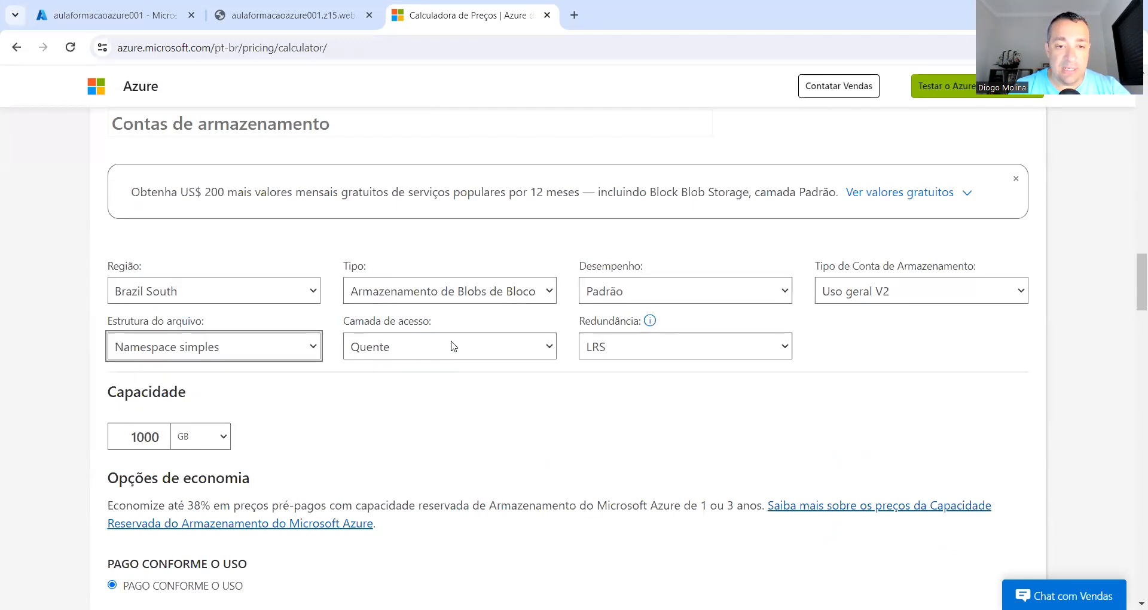
left_click(452, 346)
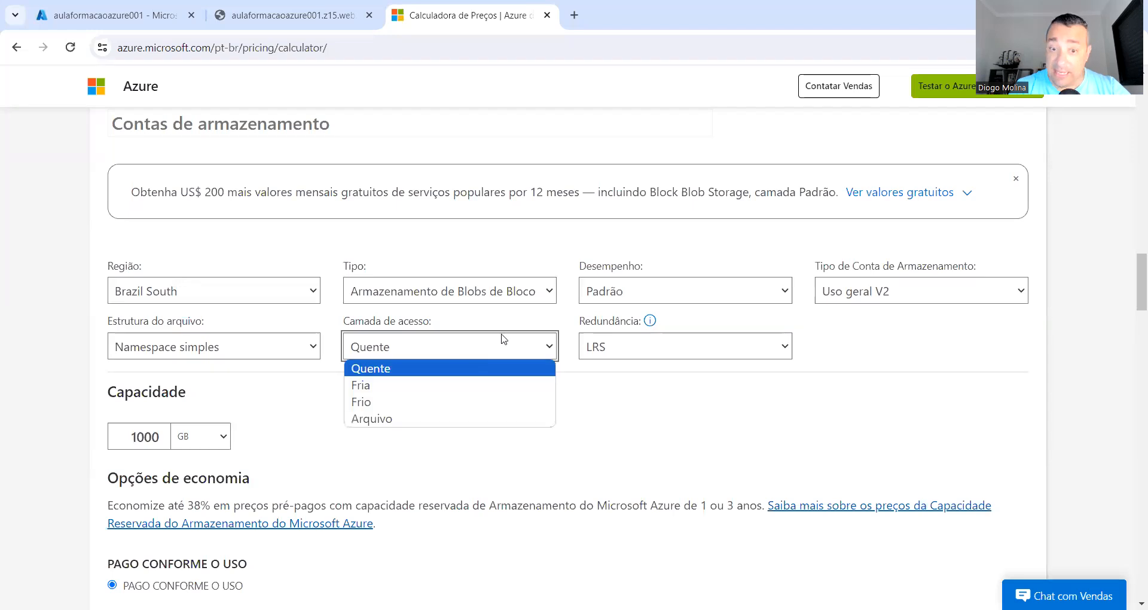
left_click(634, 350)
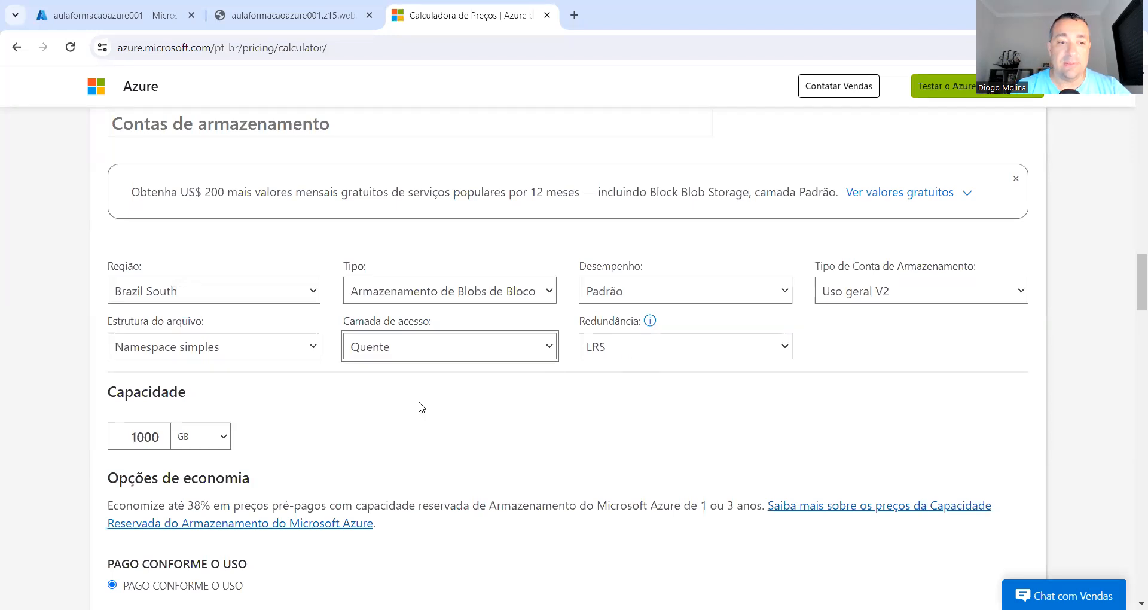
- Set the estimate's currency to Brasil – Real – BRL (R$) and return to the storage account's Capacidade setting
scroll(420, 407, "down", 3)
scroll(420, 406, "down", 2)
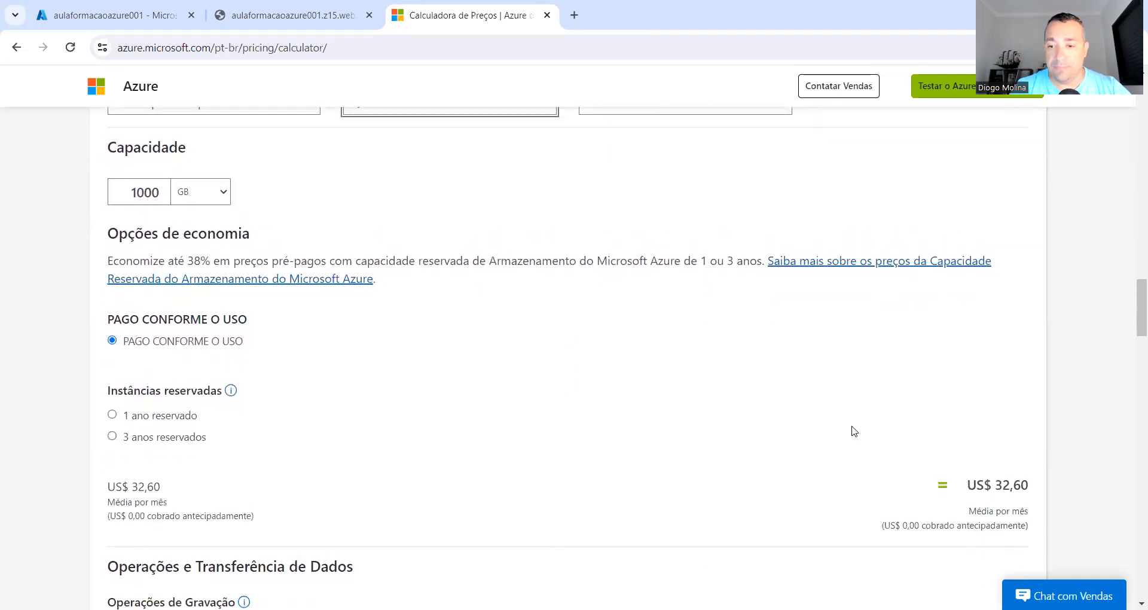
scroll(854, 431, "down", 8)
scroll(854, 430, "down", 10)
scroll(854, 431, "down", 2)
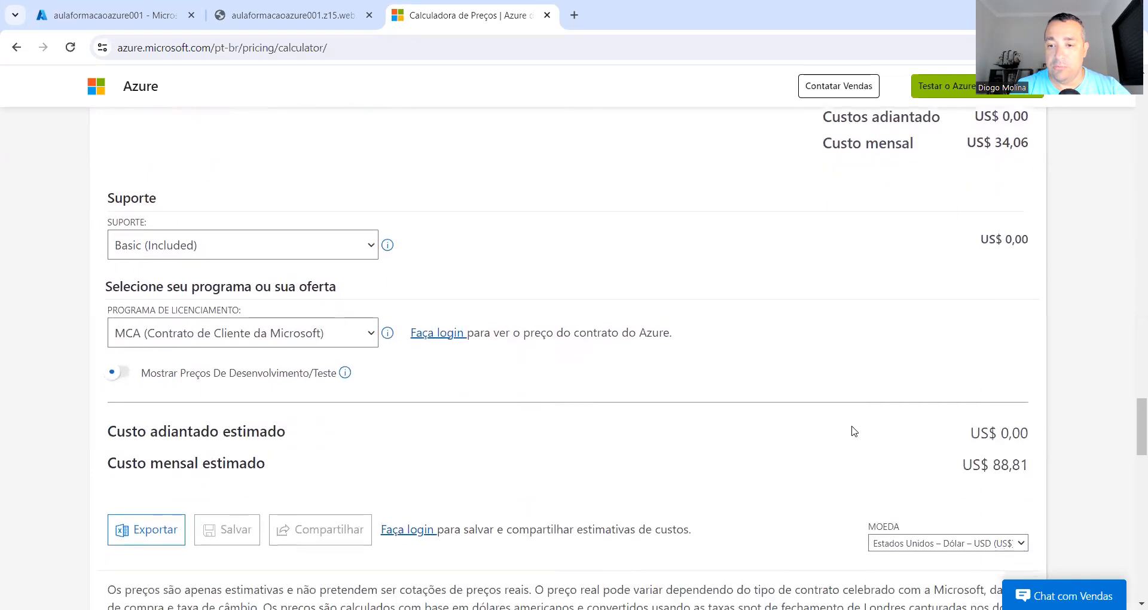
left_click(925, 487)
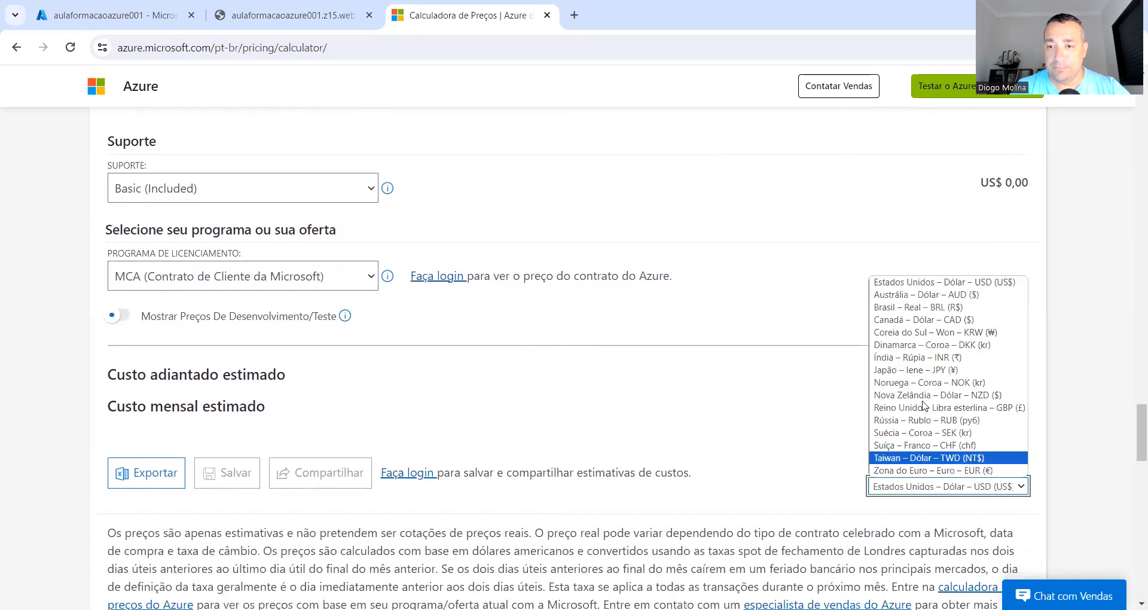
left_click(931, 313)
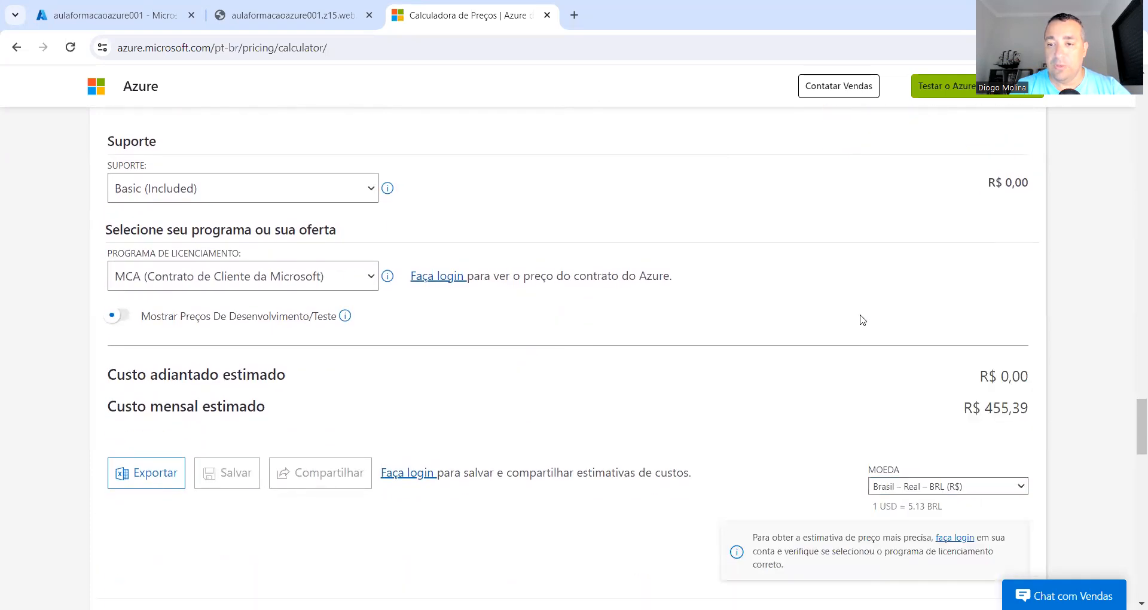
scroll(859, 321, "up", 11)
scroll(639, 341, "up", 8)
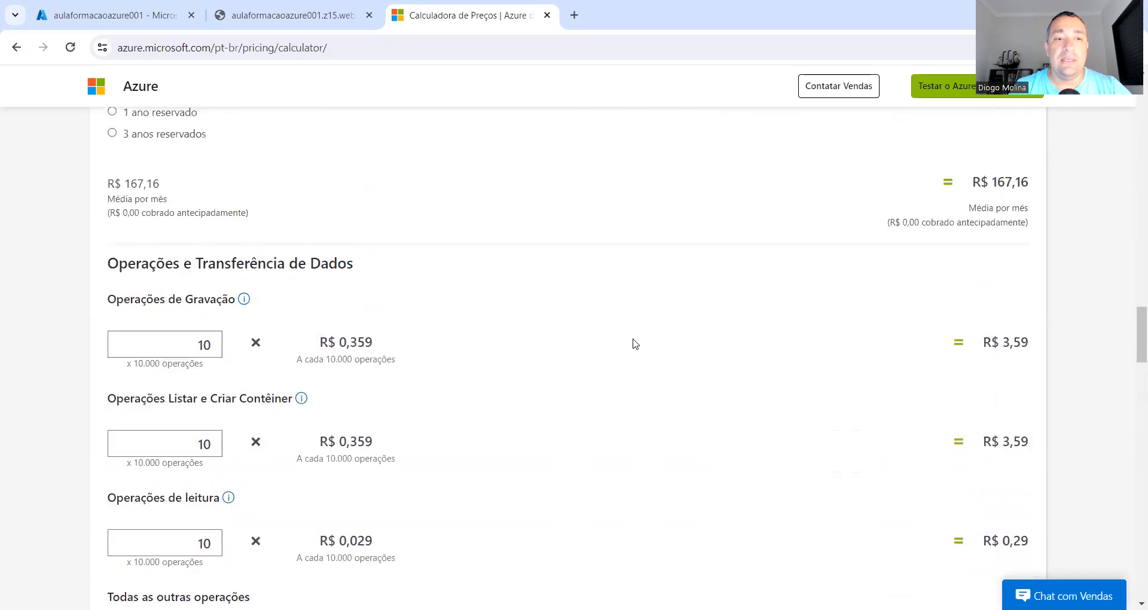
scroll(635, 344, "up", 3)
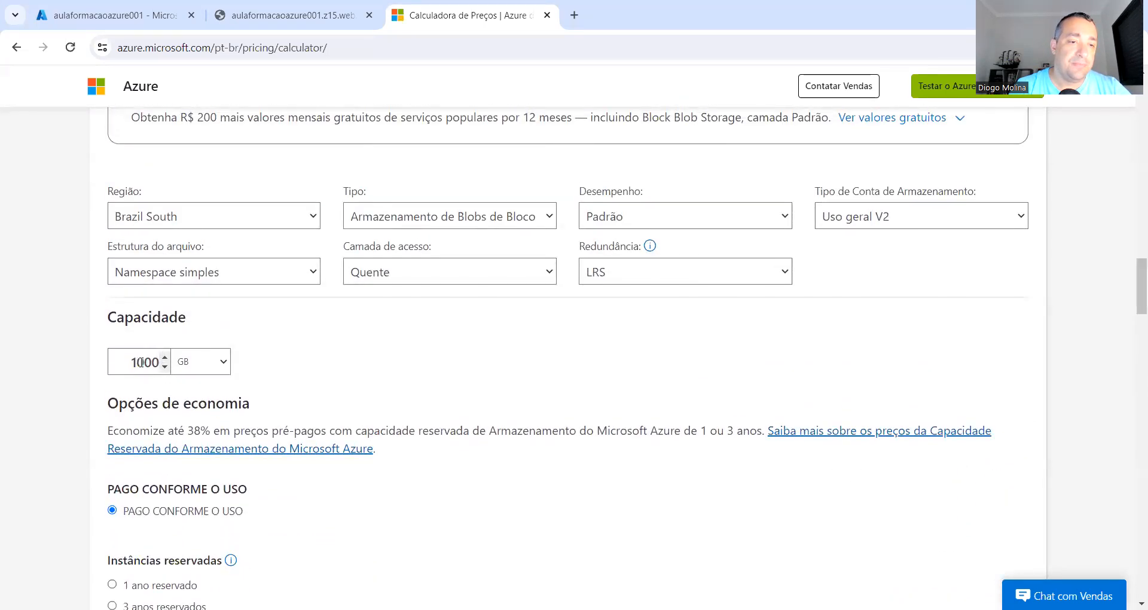
- Set the storage account's Capacidade to 10 GB and review the resulting monthly cost
left_click_drag(144, 362, 168, 367)
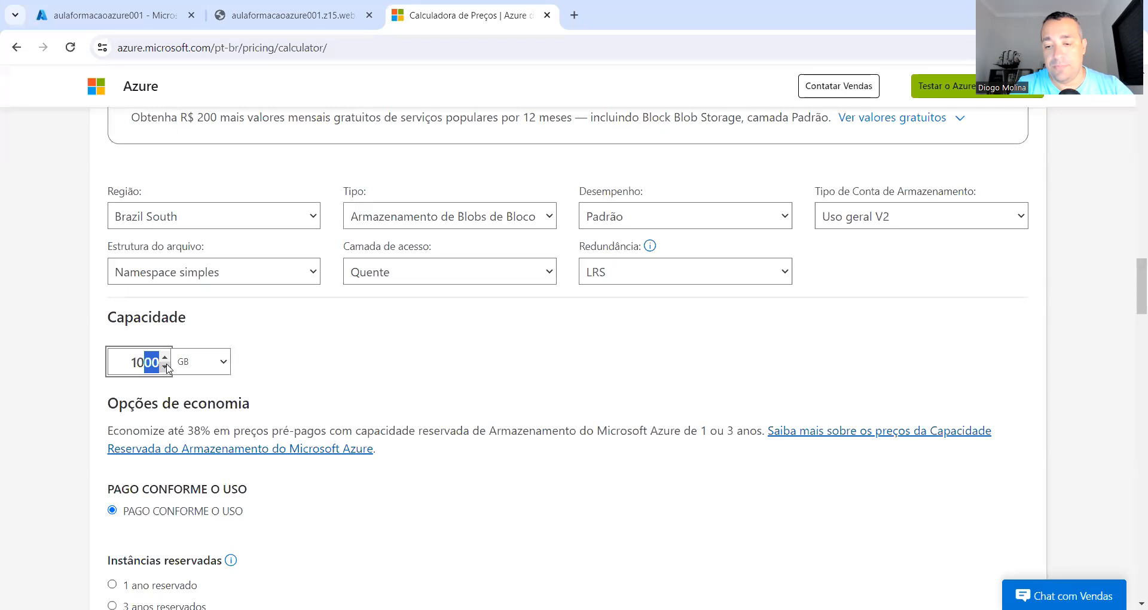
key("BackSpace")
left_click(371, 356)
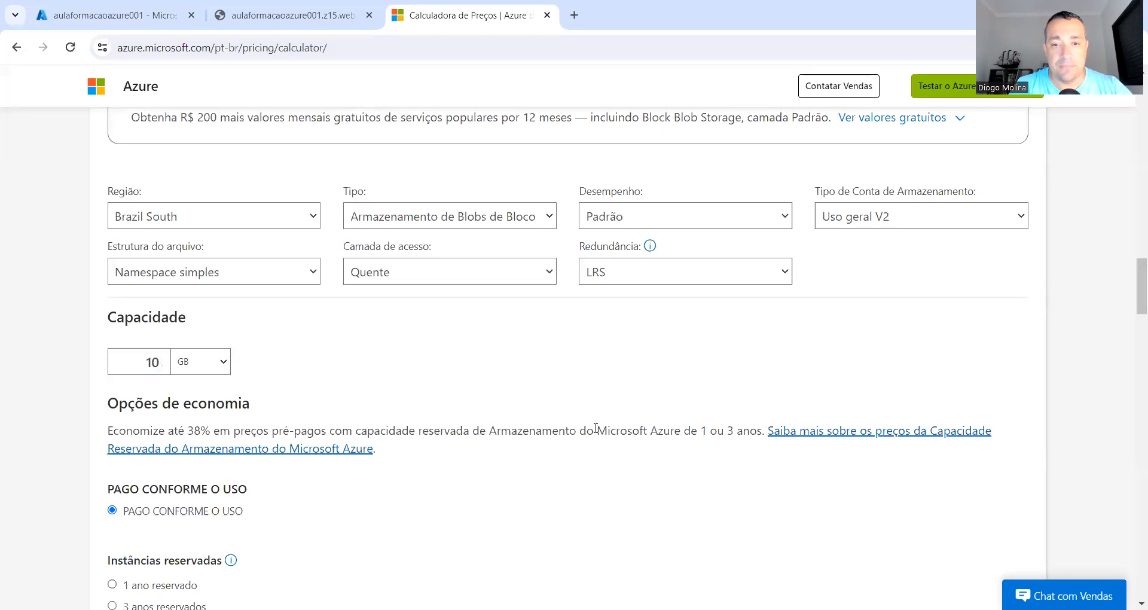
scroll(596, 429, "down", 5)
scroll(596, 431, "up", 4)
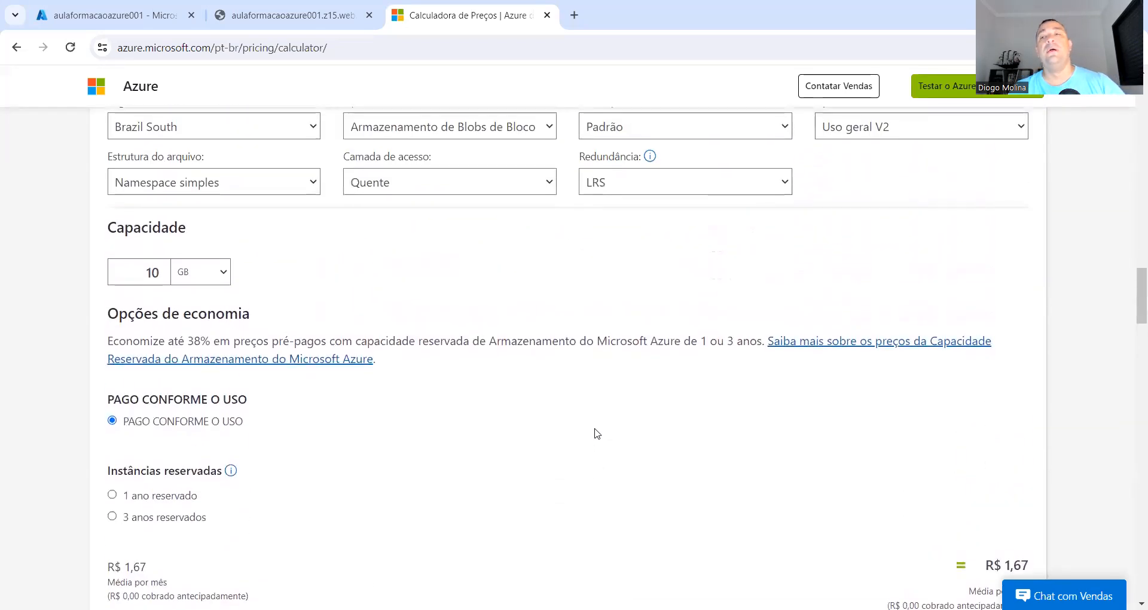
scroll(596, 432, "up", 1)
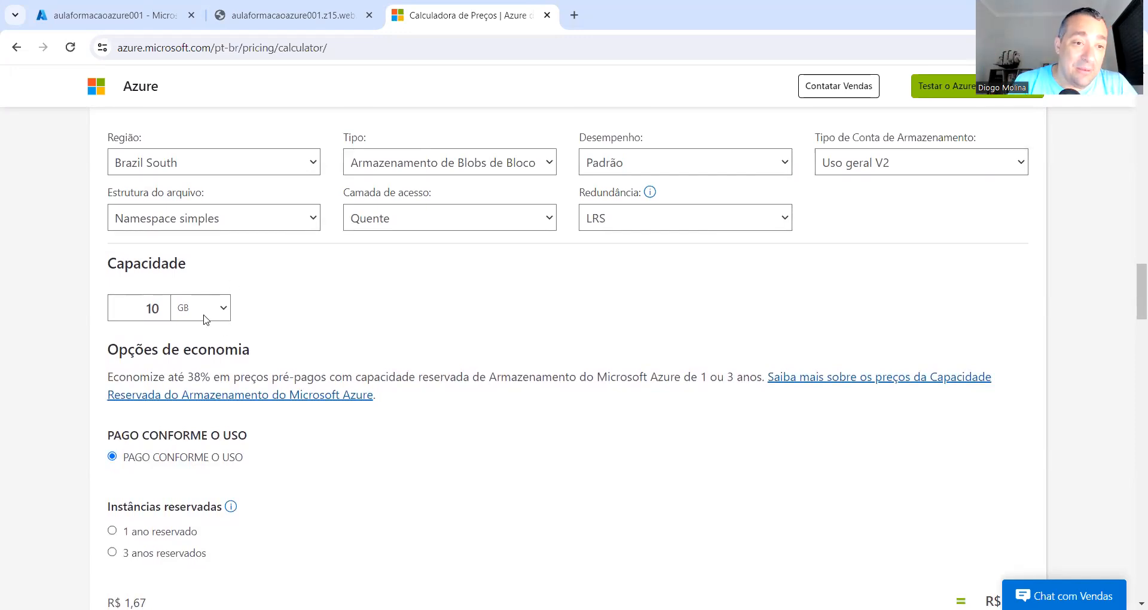
- Set the storage account's Capacidade to 5 GB and review its operation charges and monthly cost
double_click(132, 313)
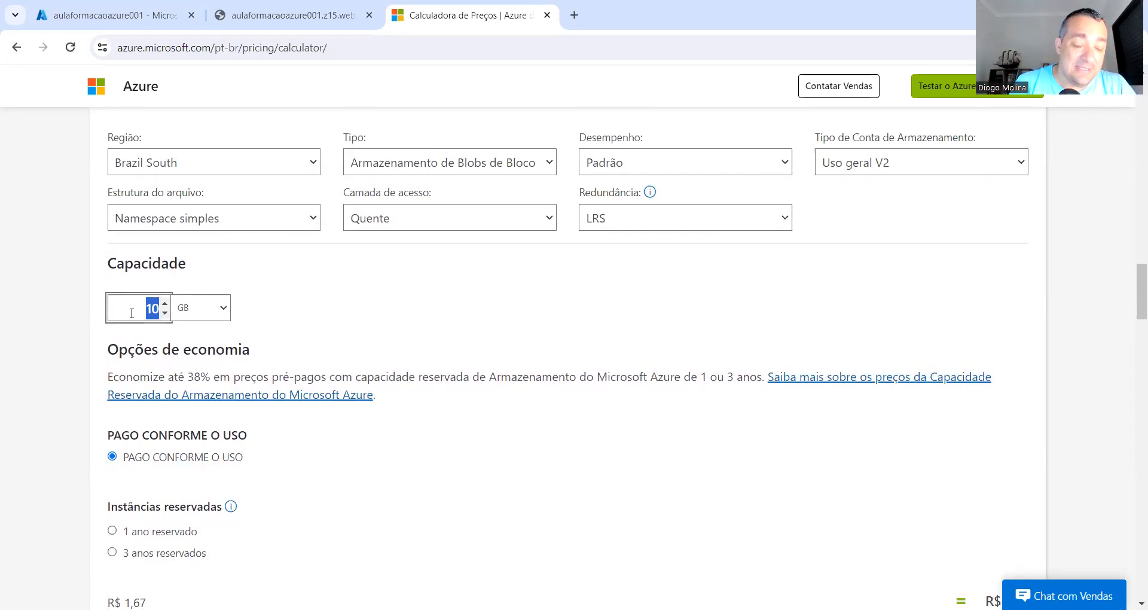
type("5")
left_click(547, 309)
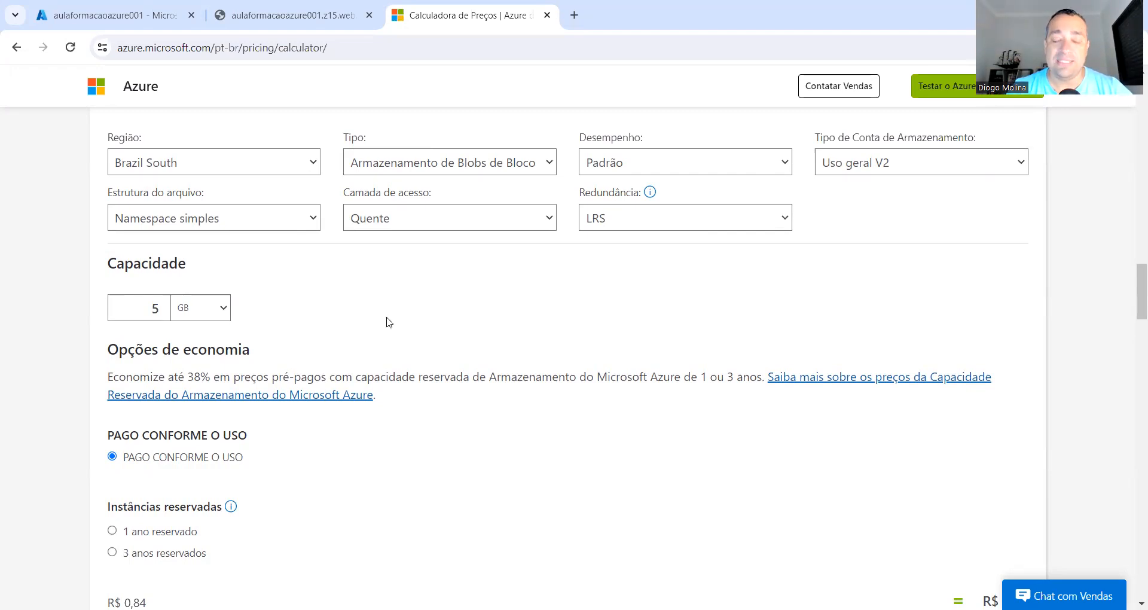
scroll(442, 308, "down", 1)
scroll(442, 308, "down", 3)
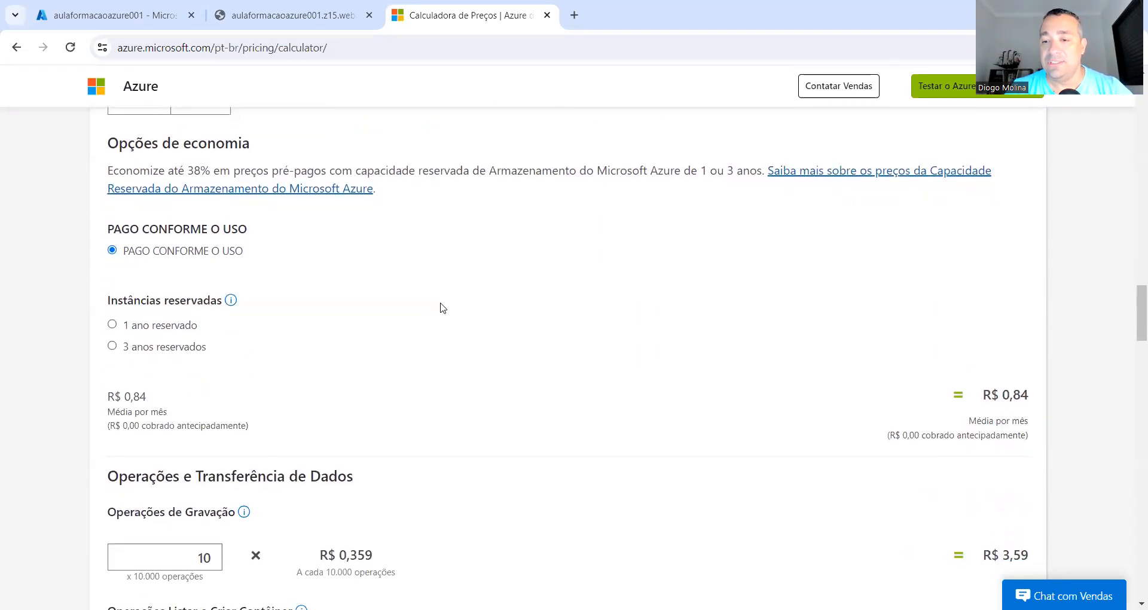
scroll(792, 453, "down", 1)
scroll(792, 453, "down", 5)
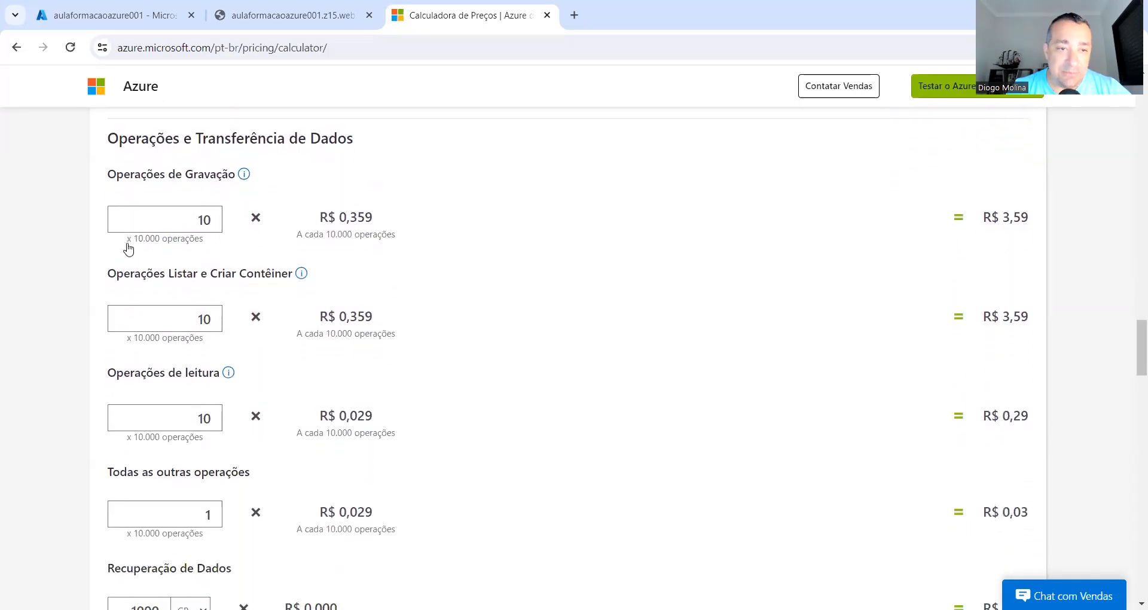
scroll(629, 290, "up", 1)
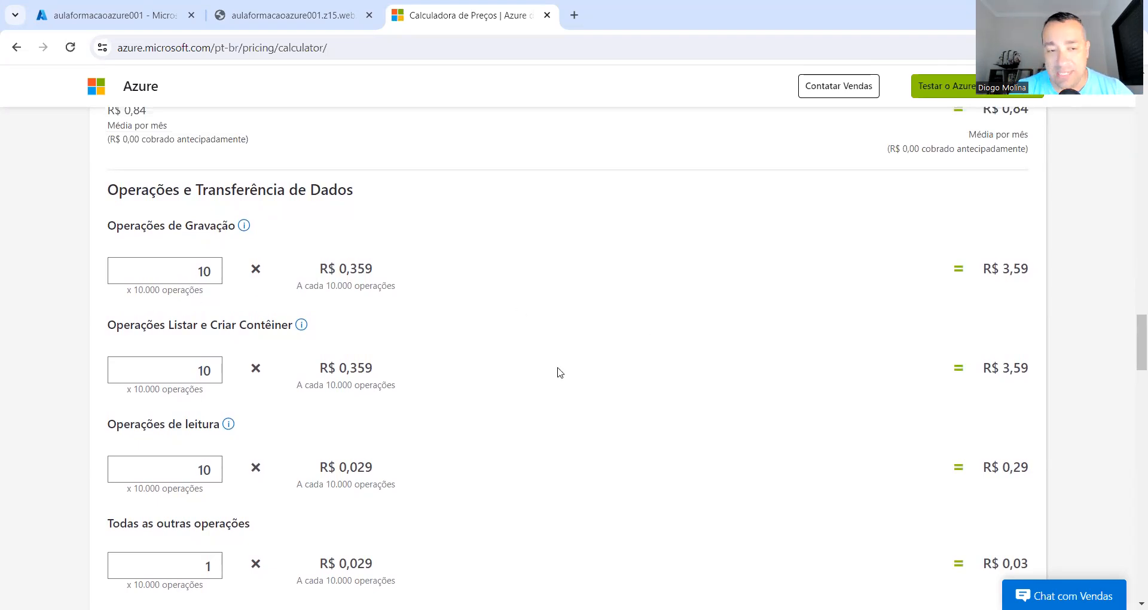
scroll(560, 373, "down", 7)
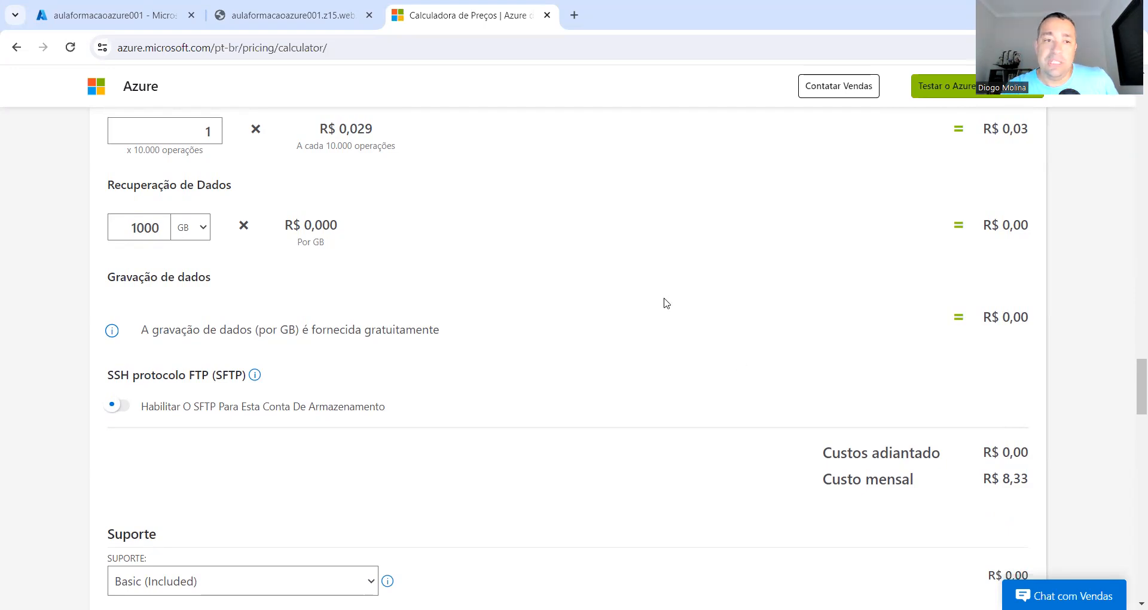
- Lower Operações de Gravação to 1 unit of 10.000 operations
scroll(666, 303, "up", 7)
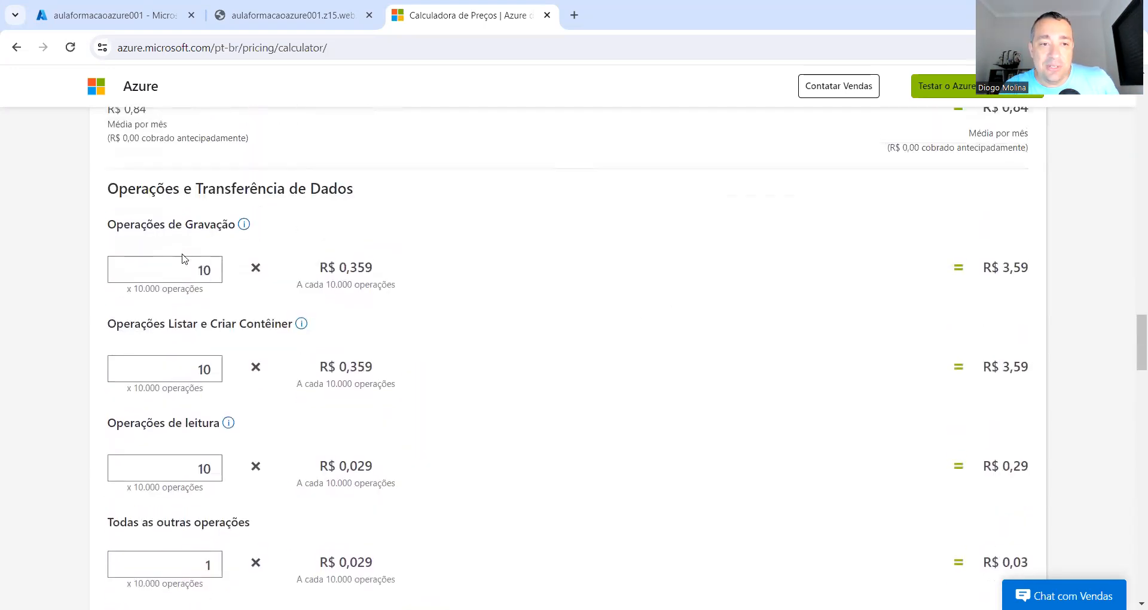
left_click(220, 278)
left_click(220, 278)
left_click(220, 278)
left_click(220, 279)
left_click(220, 279)
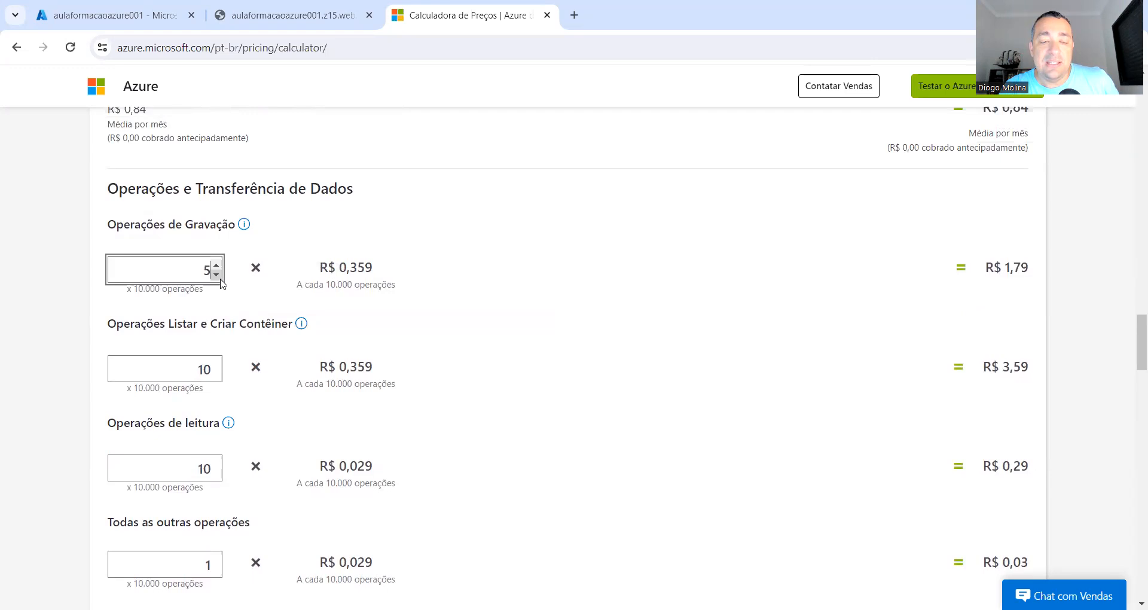
left_click(220, 279)
left_click(220, 278)
left_click(220, 278)
left_click(220, 278)
- Lower Operações Listar e Criar Contêiner to 1 unit of 10.000 operations
left_click(216, 375)
left_click(216, 375)
left_click(215, 375)
left_click(216, 375)
left_click(216, 375)
left_click(216, 375)
left_click(216, 375)
left_click(216, 375)
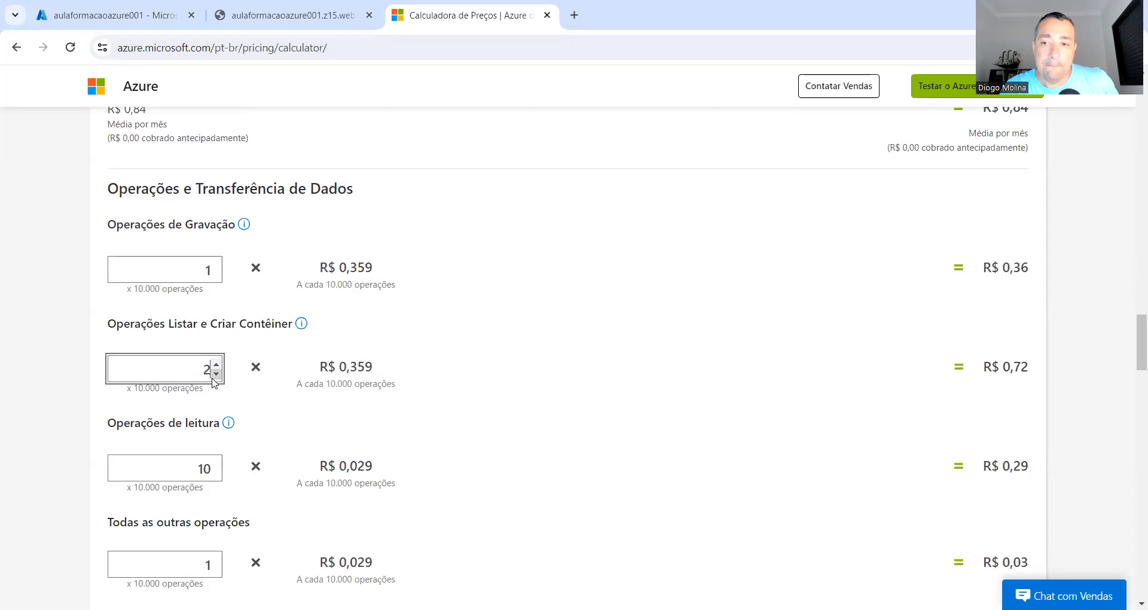
left_click(216, 375)
- Lower Operações de leitura to 1 unit of 10.000 operations
scroll(213, 389, "down", 1)
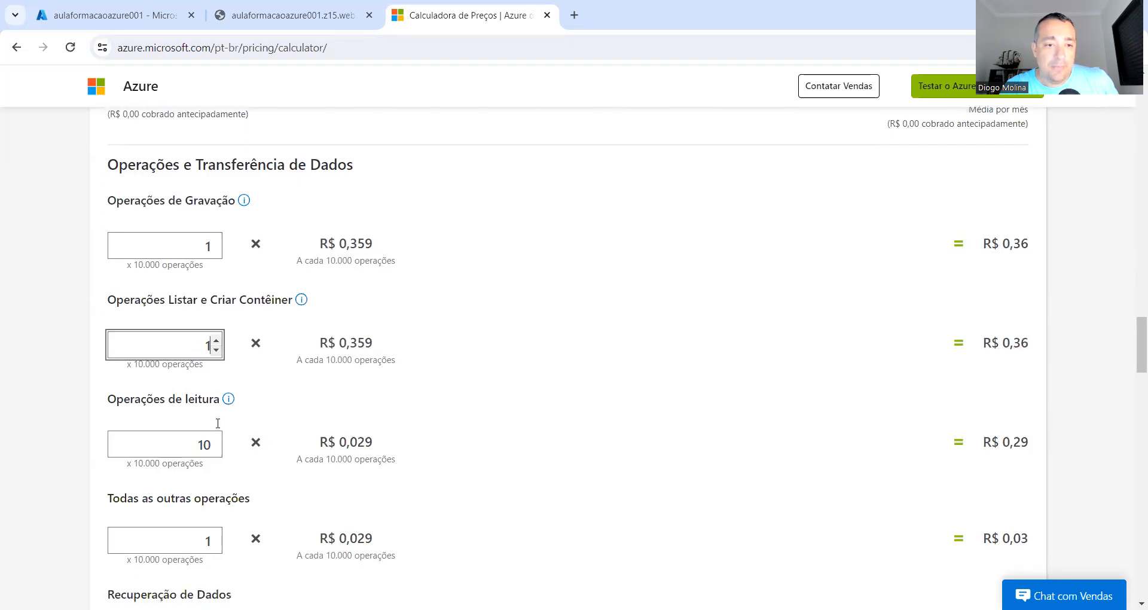
left_click(216, 405)
left_click(216, 405)
left_click(216, 406)
left_click(216, 406)
left_click(216, 406)
left_click(216, 405)
left_click(216, 405)
left_click(216, 405)
left_click(216, 405)
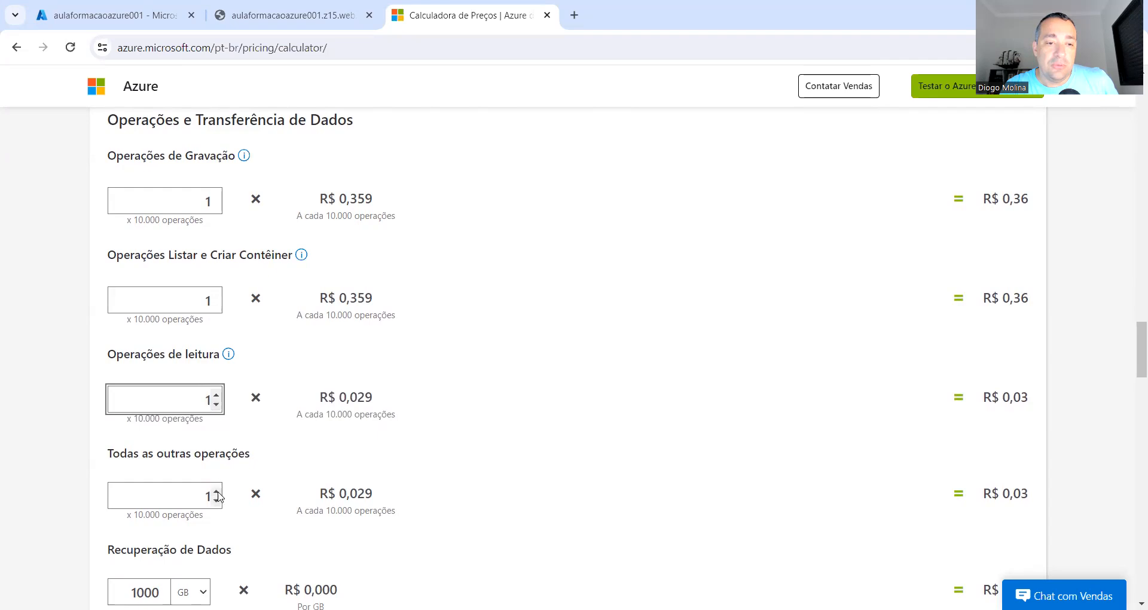
- Examine the estimate's Custo mensal and revisit the published static website it covers
scroll(476, 476, "down", 1)
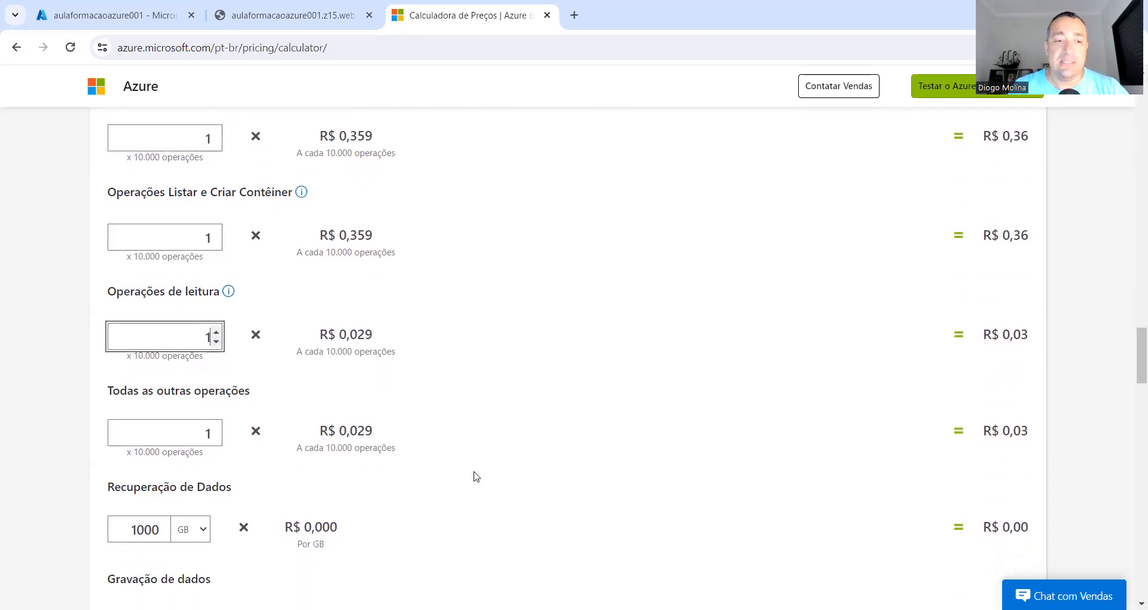
scroll(476, 477, "down", 1)
scroll(476, 476, "down", 4)
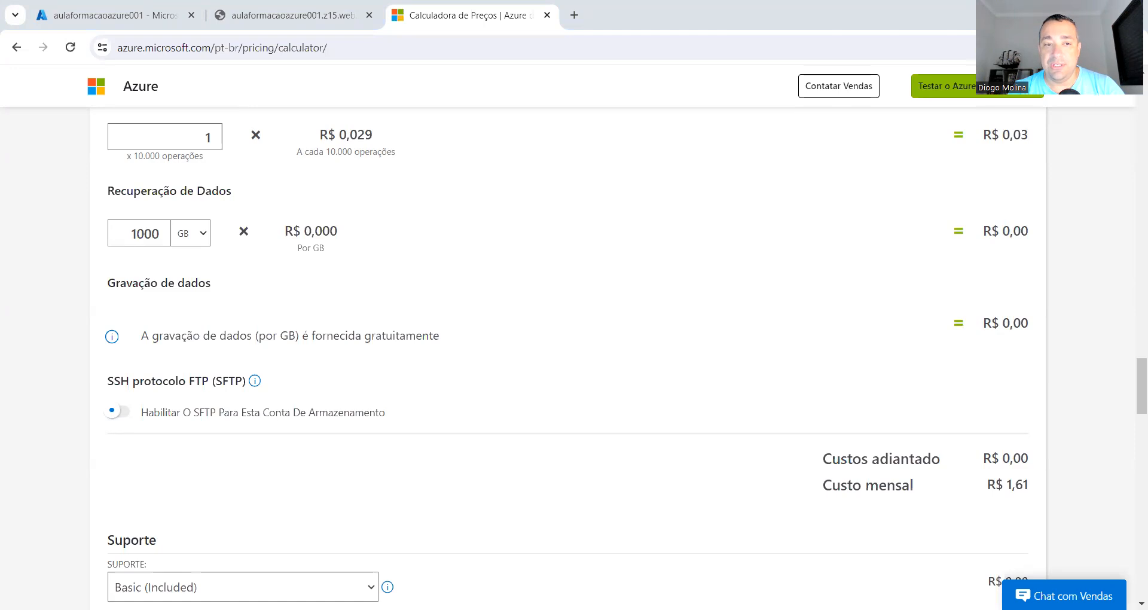
left_click(299, 23)
left_click(140, 49)
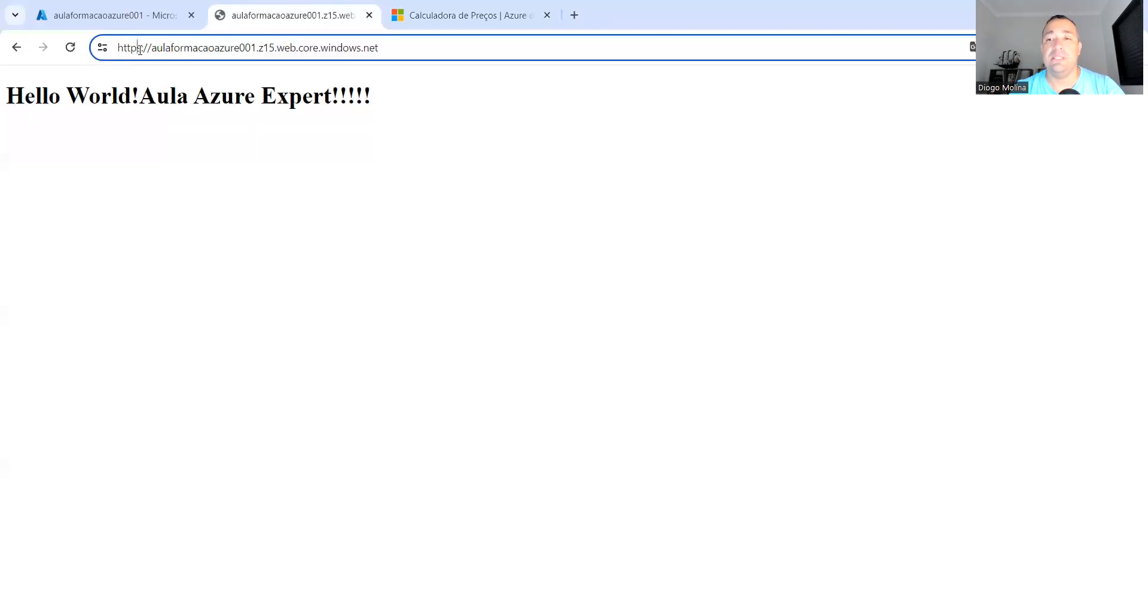
left_click(108, 15)
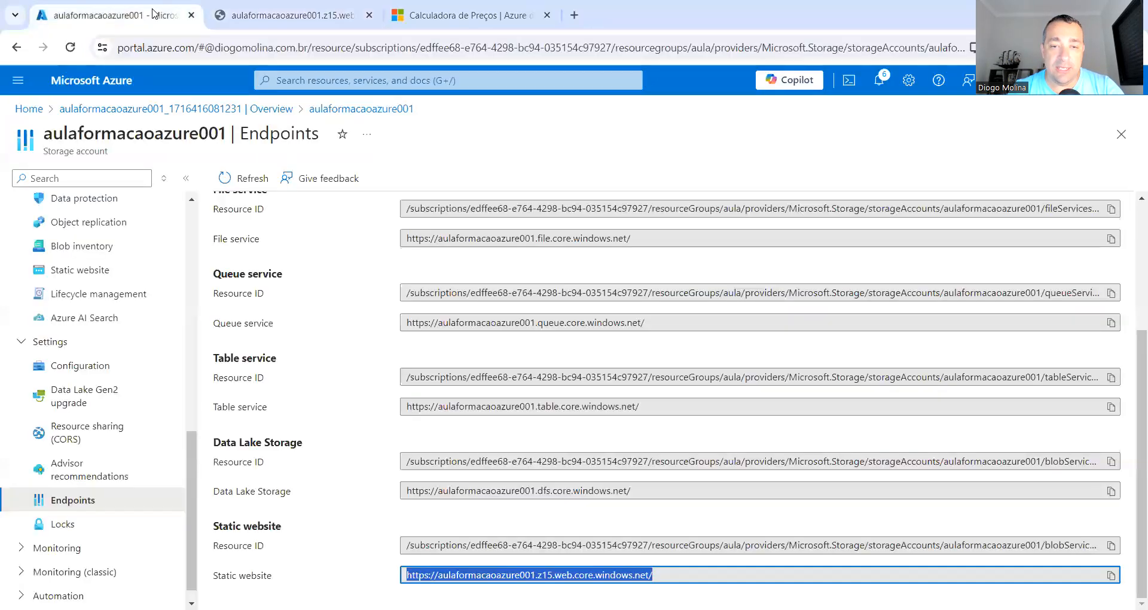
left_click(467, 15)
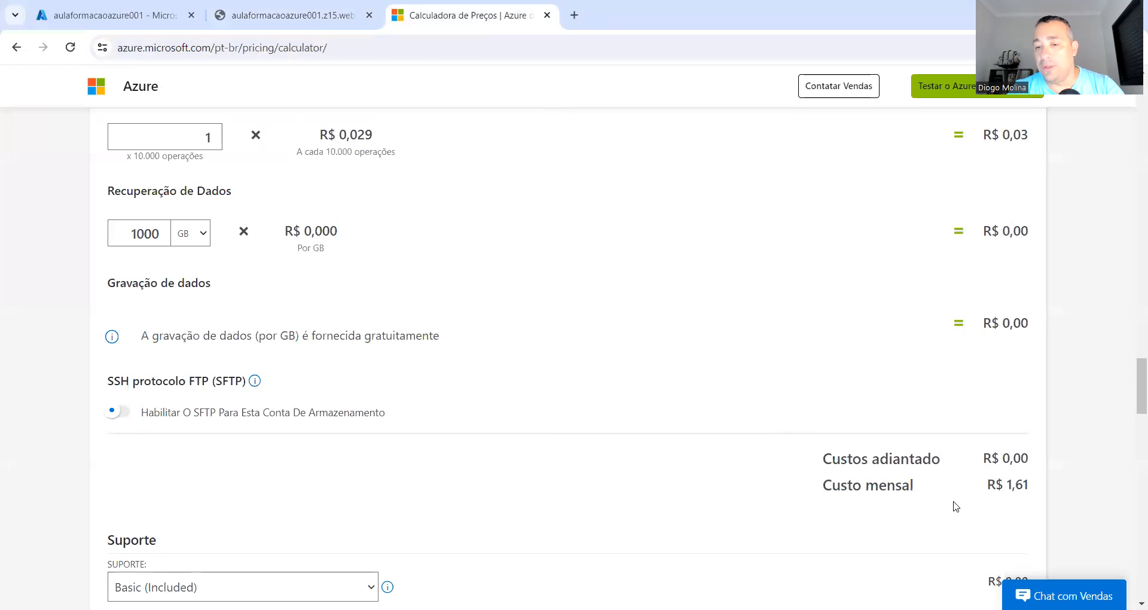
double_click(1044, 484)
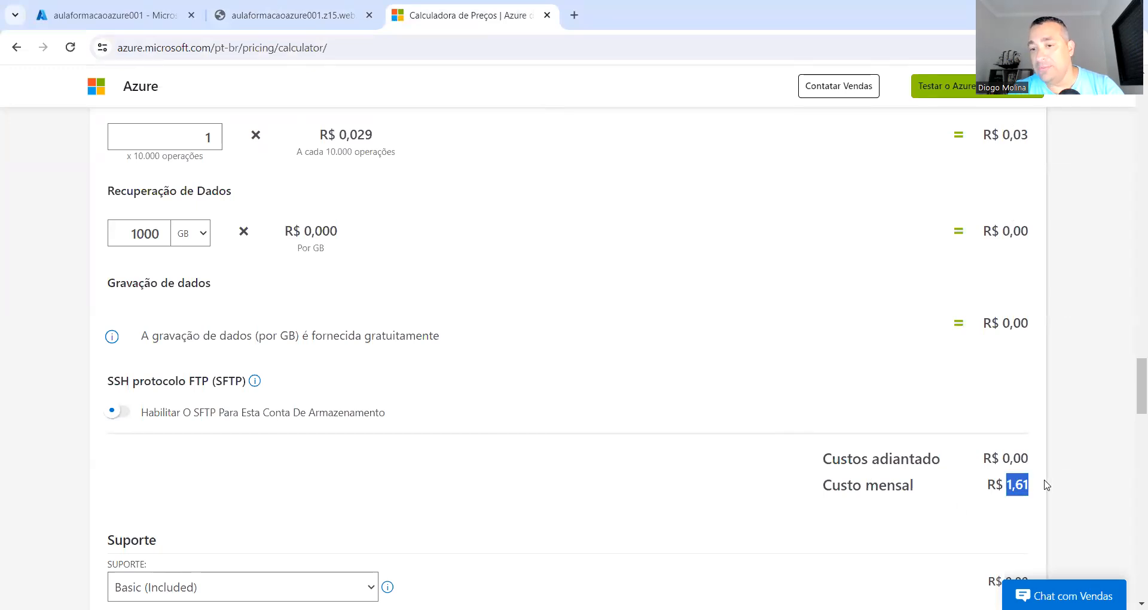
left_click(274, 18)
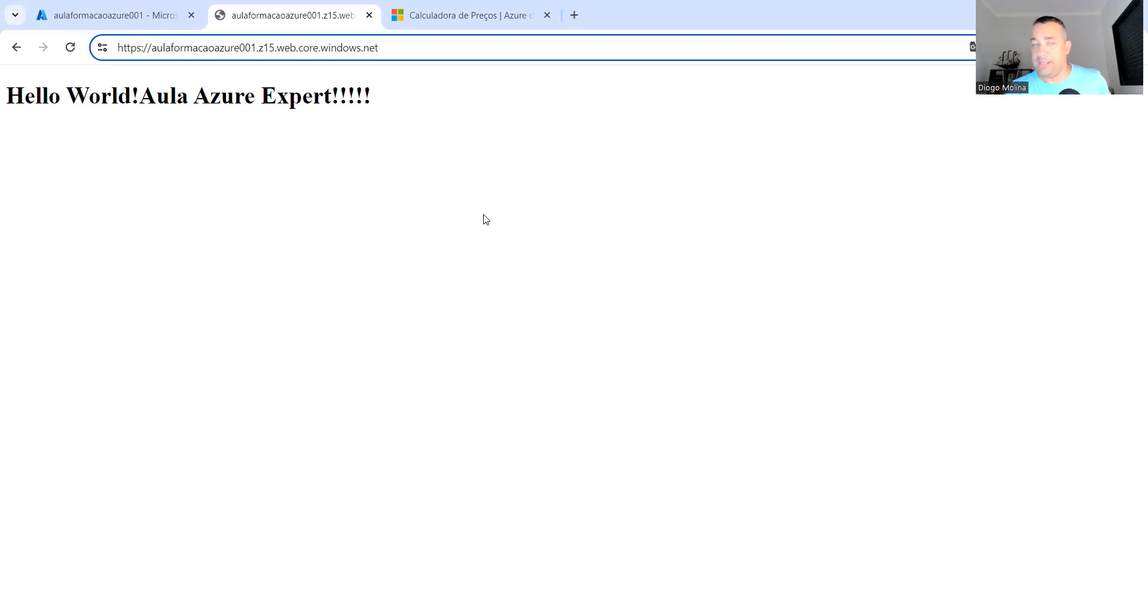
- Switch to the Azure portal and open the Networking settings of storage account aulaformacaoazure001
left_click(128, 21)
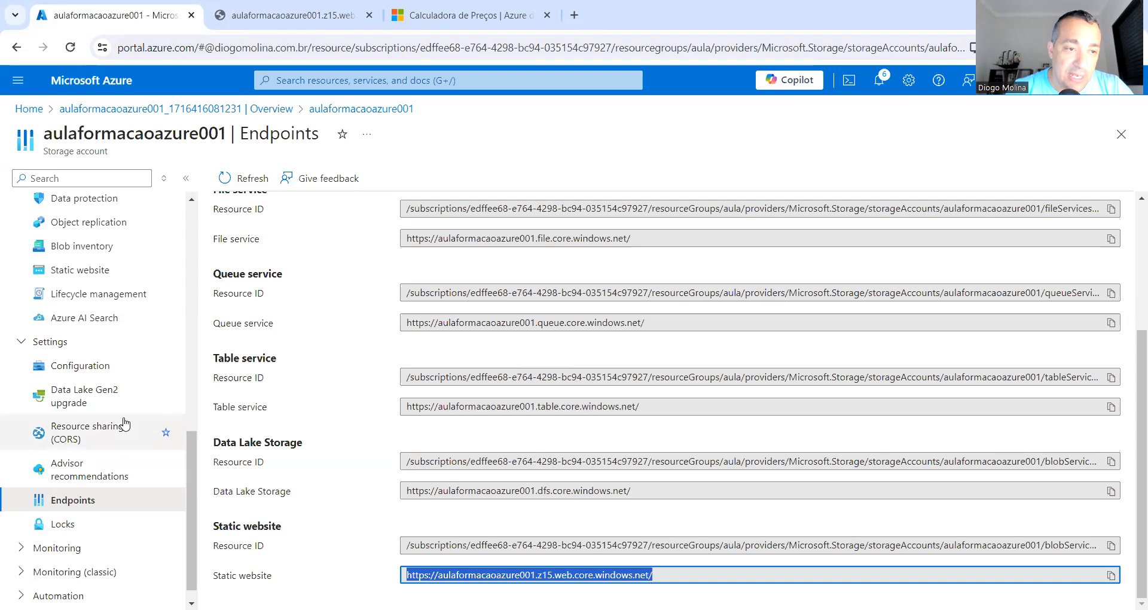
scroll(124, 424, "down", 1)
scroll(124, 423, "up", 2)
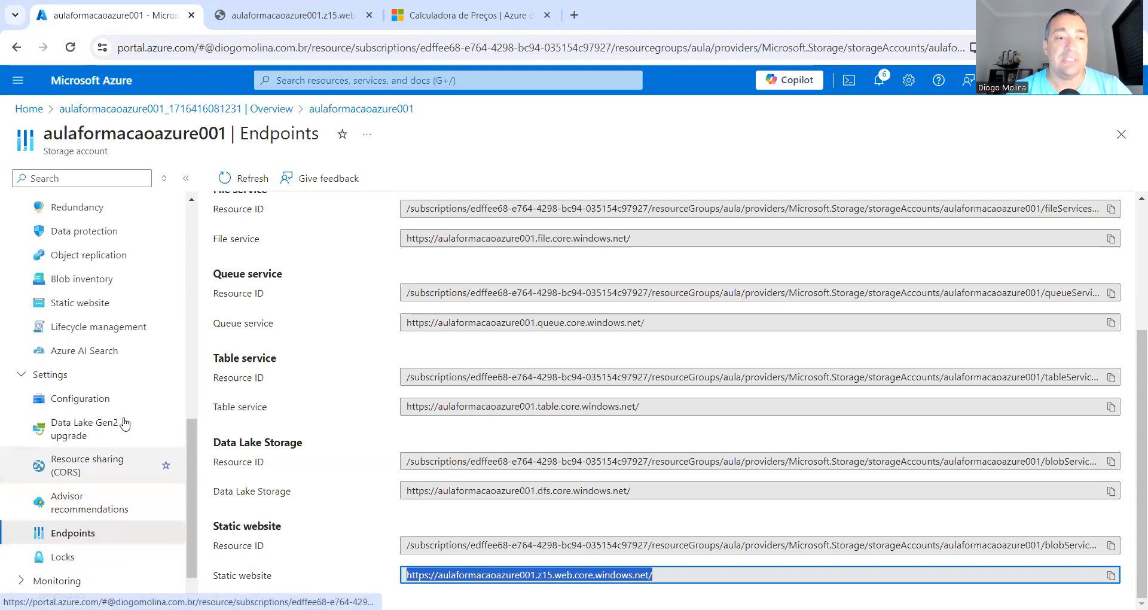
scroll(124, 423, "up", 4)
scroll(124, 423, "up", 2)
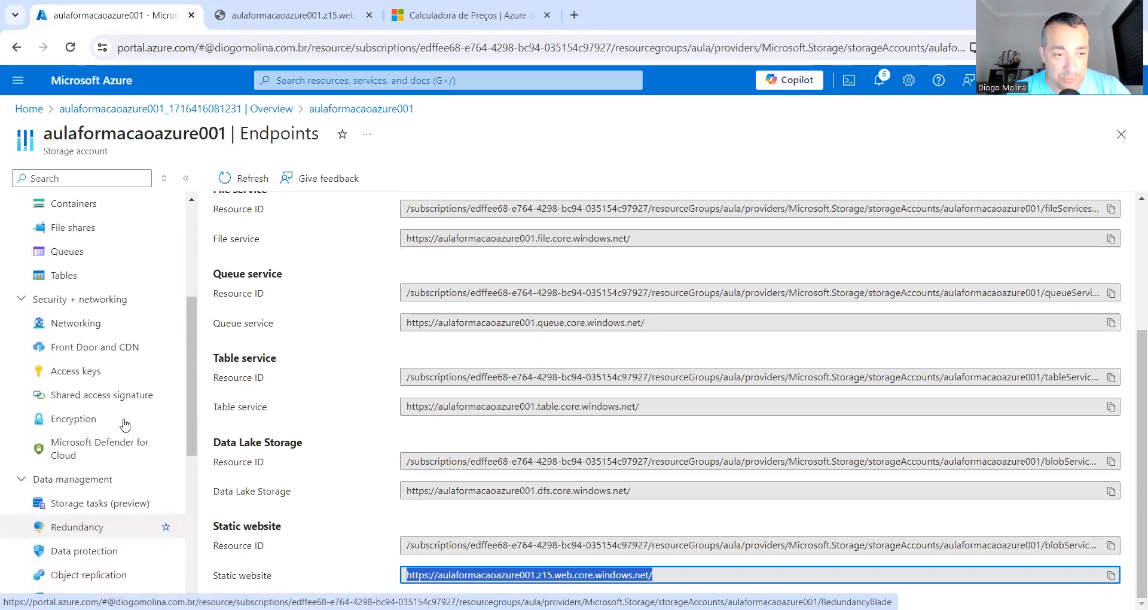
scroll(124, 424, "up", 1)
left_click(87, 389)
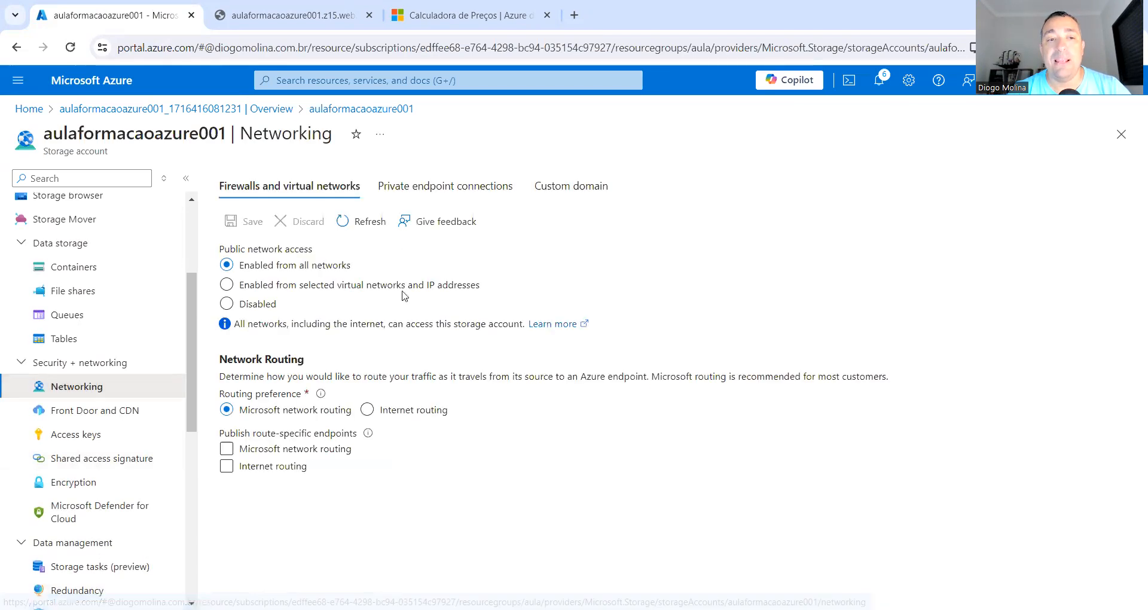
- Preview public network access with "Enabled from selected virtual networks and IP addresses" without saving, and view the private endpoint connections
left_click(315, 287)
scroll(421, 315, "down", 2)
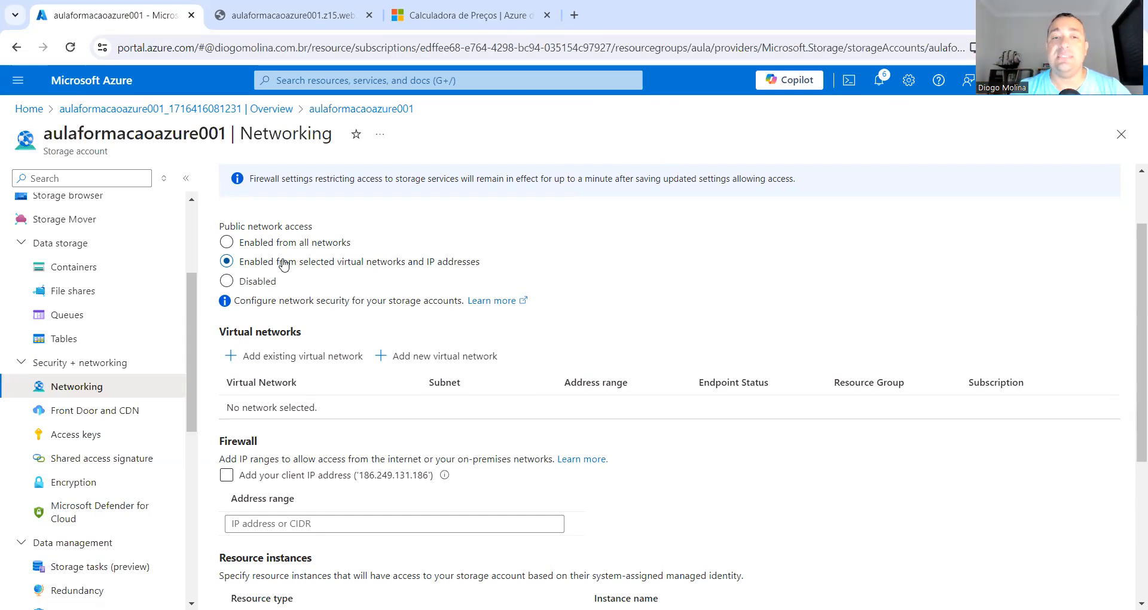
scroll(284, 265, "up", 2)
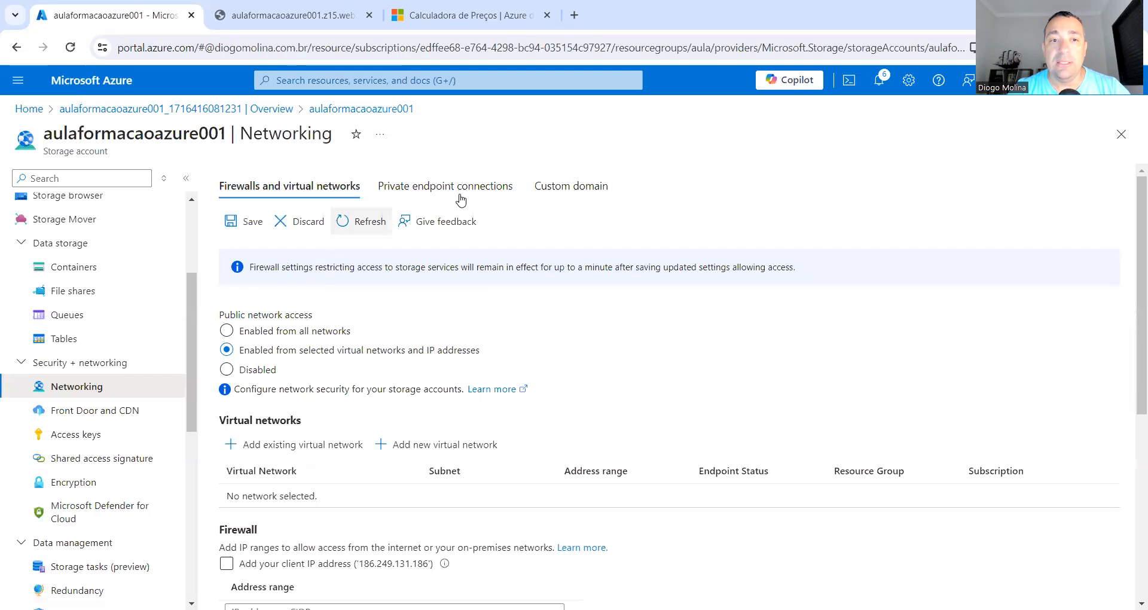
left_click(484, 195)
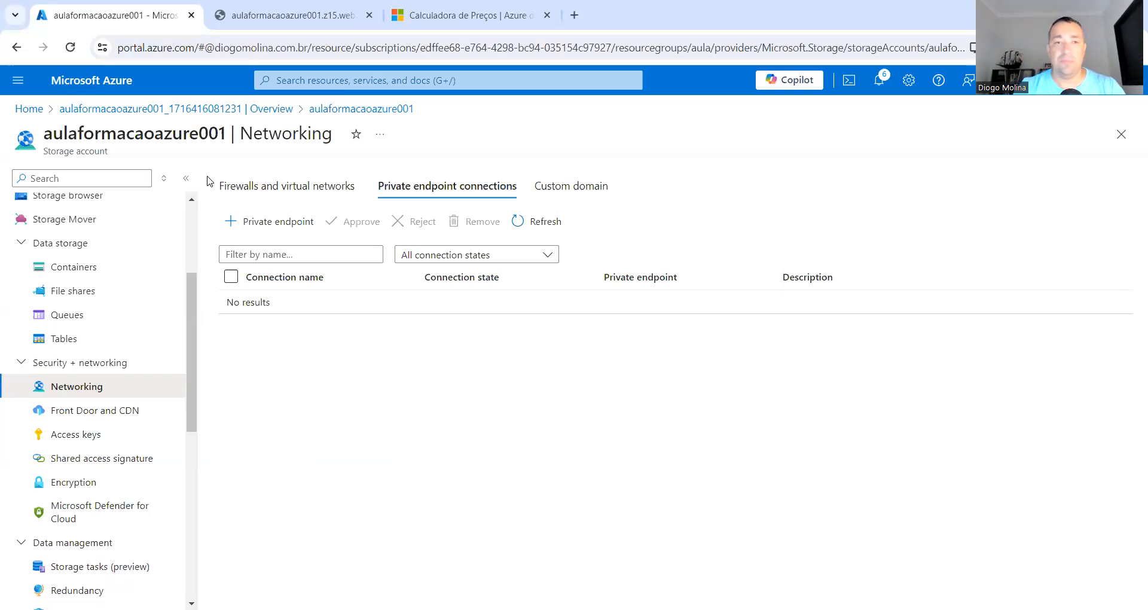
- Search the portal for "vne", open the Virtual networks service, and start creating a new virtual network
left_click(396, 84)
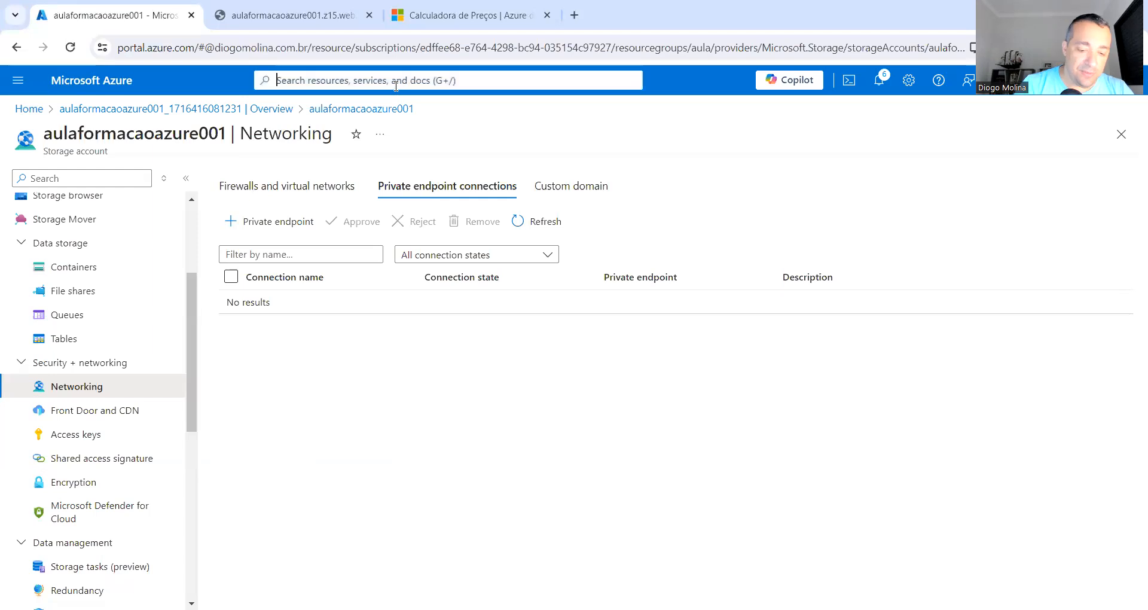
type("vne")
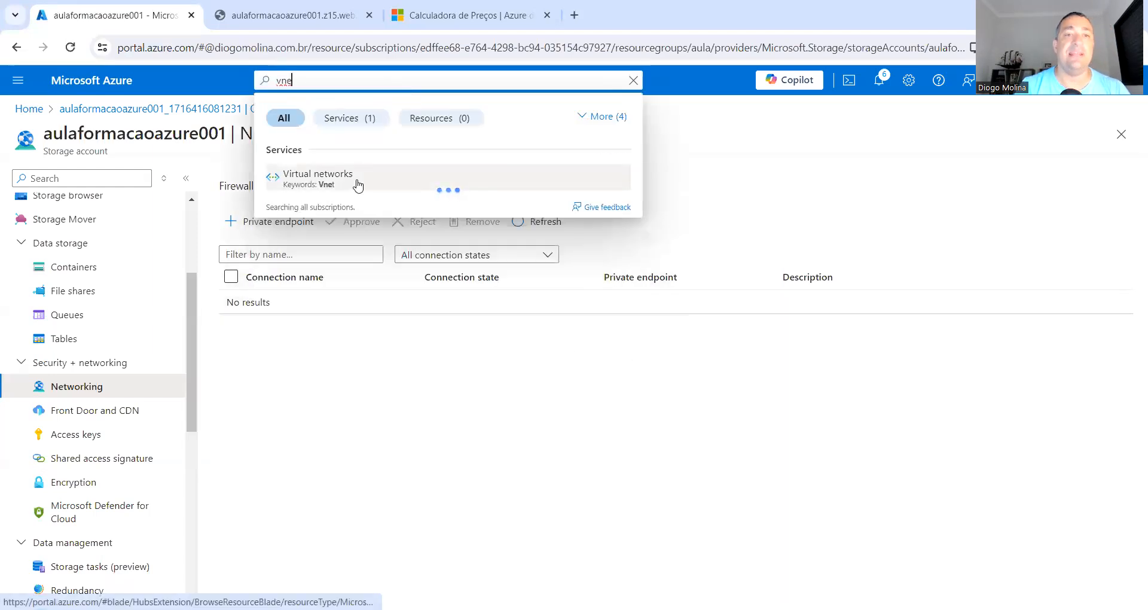
left_click(358, 186)
left_click(626, 143)
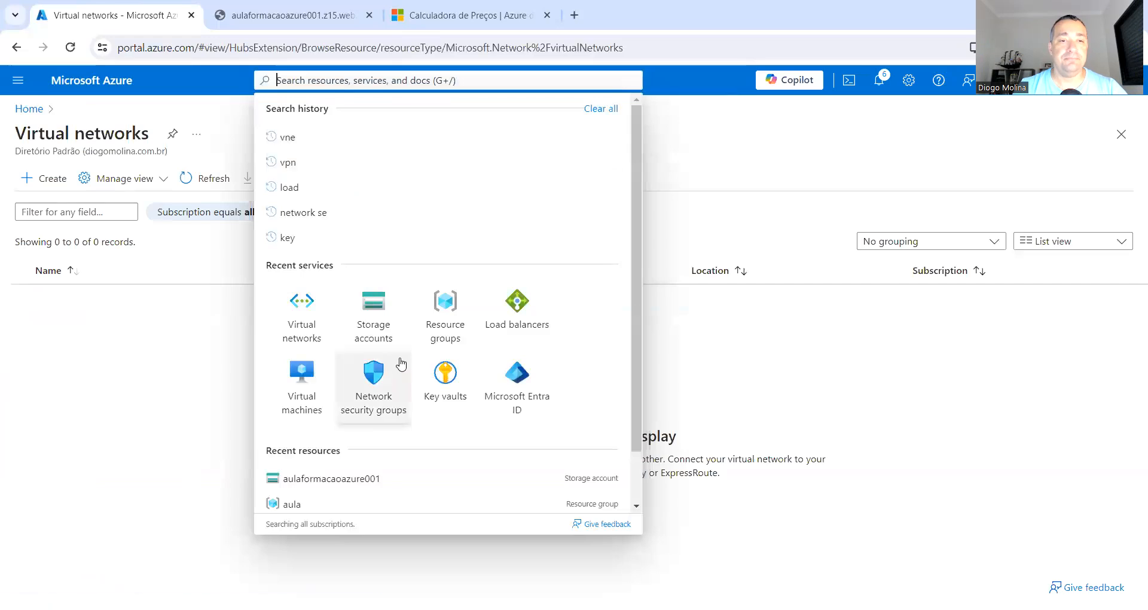
left_click(301, 322)
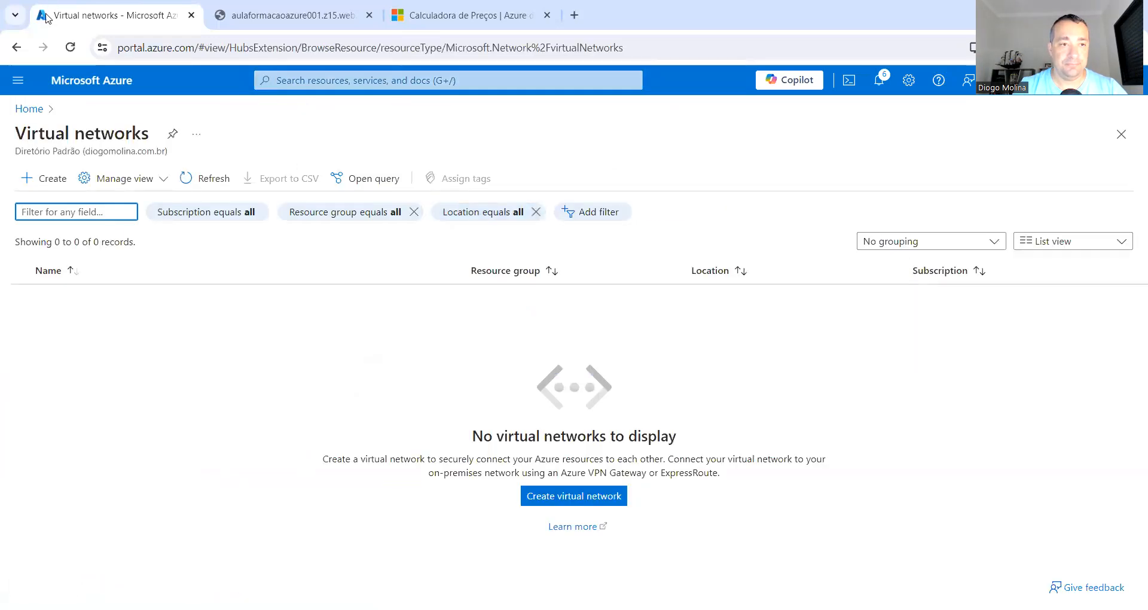
left_click(44, 179)
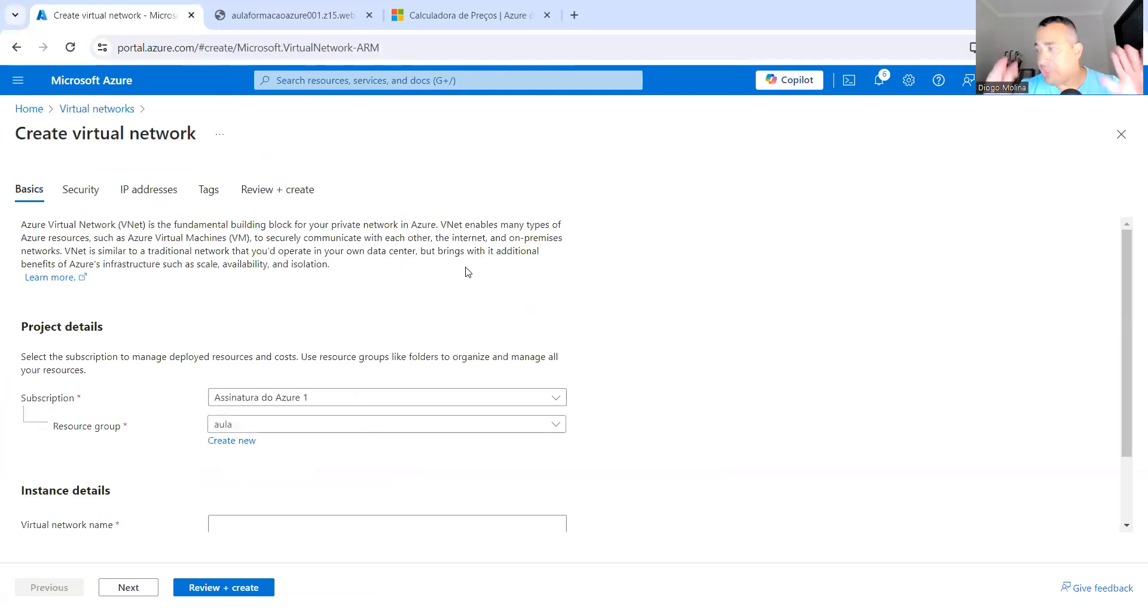
scroll(291, 459, "down", 1)
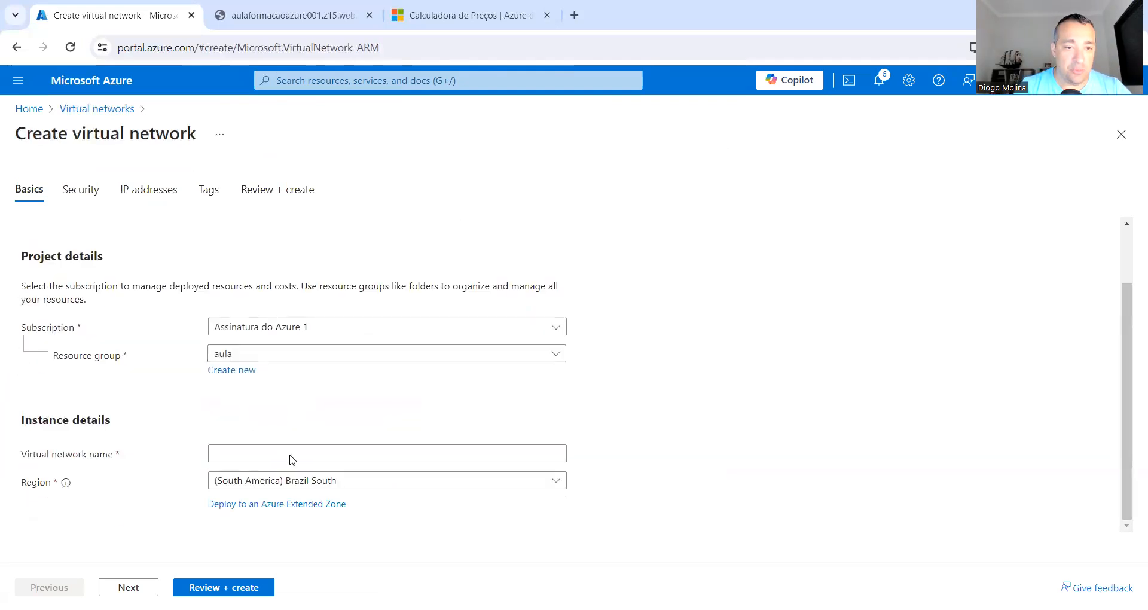
- Create virtual network vnet001 in resource group aula, region Brazil South, with the default security and IP address settings
left_click(291, 454)
type("vnet001")
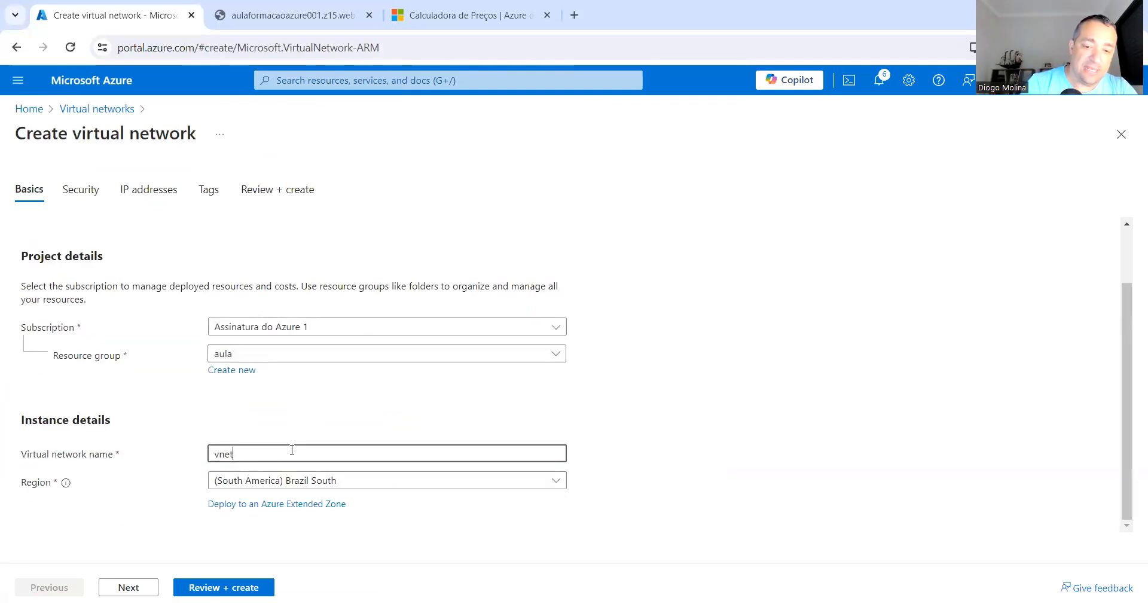
left_click(128, 587)
left_click(129, 587)
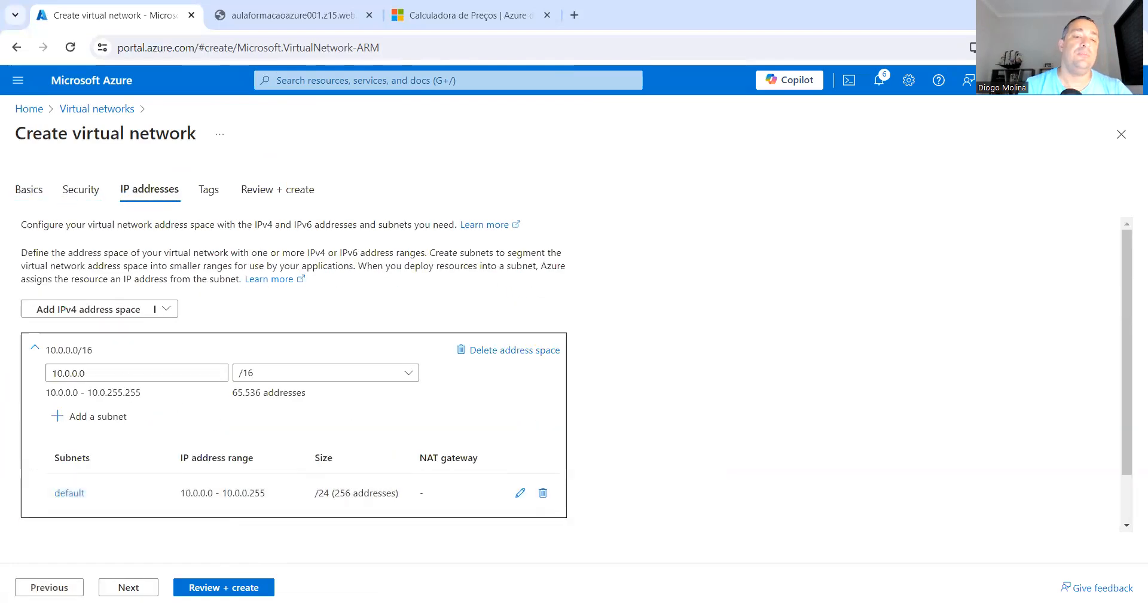
left_click(224, 587)
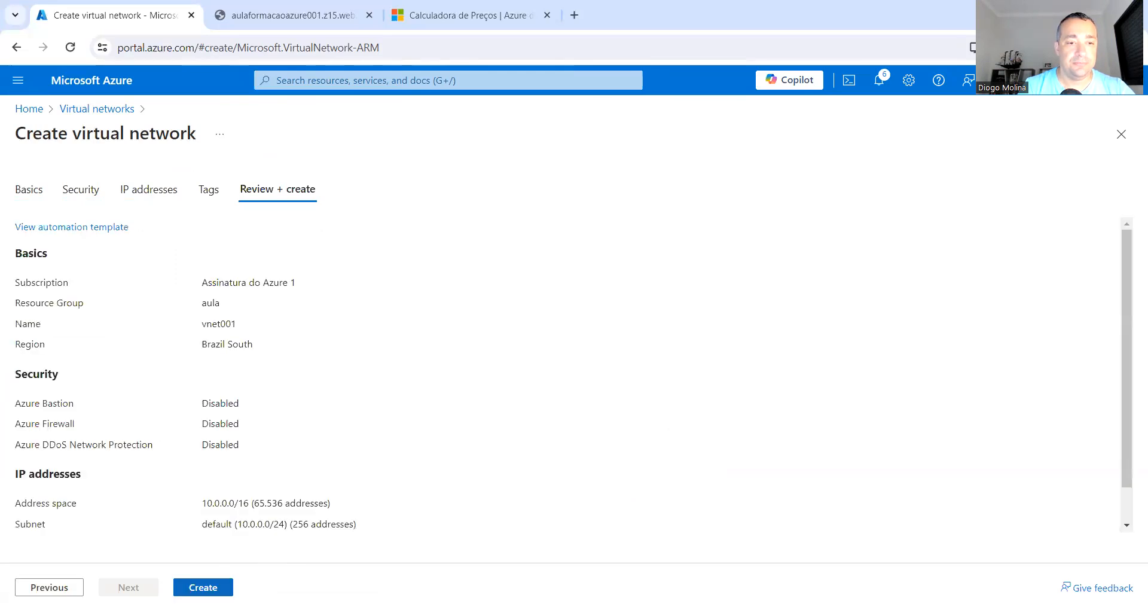
left_click(202, 587)
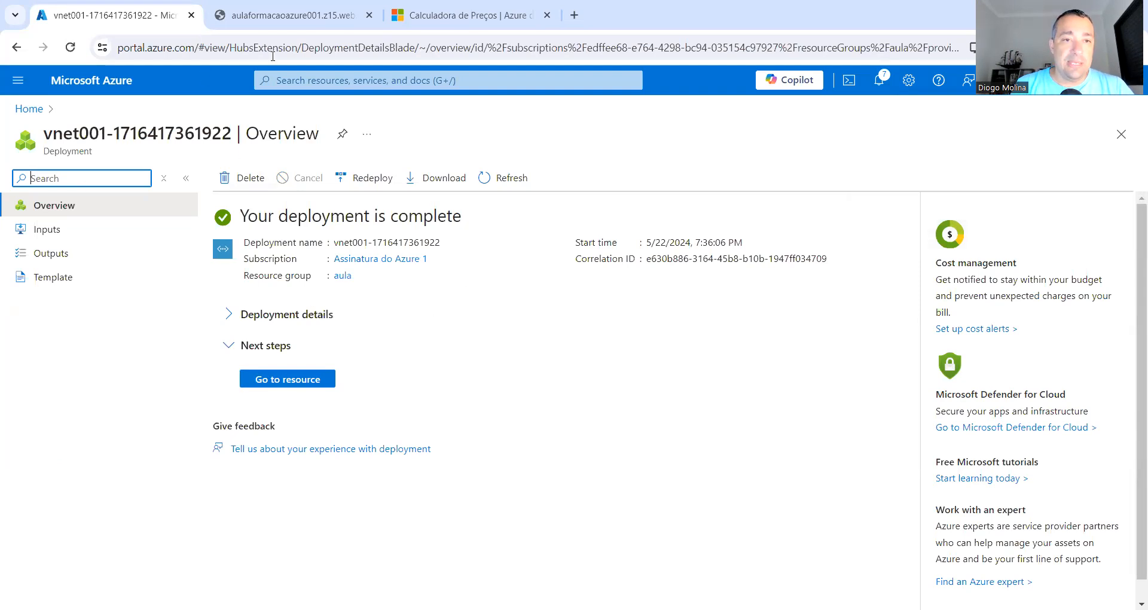
- Return to the portal home and open the Networking settings of storage account aulaformacaoazure001
left_click(29, 112)
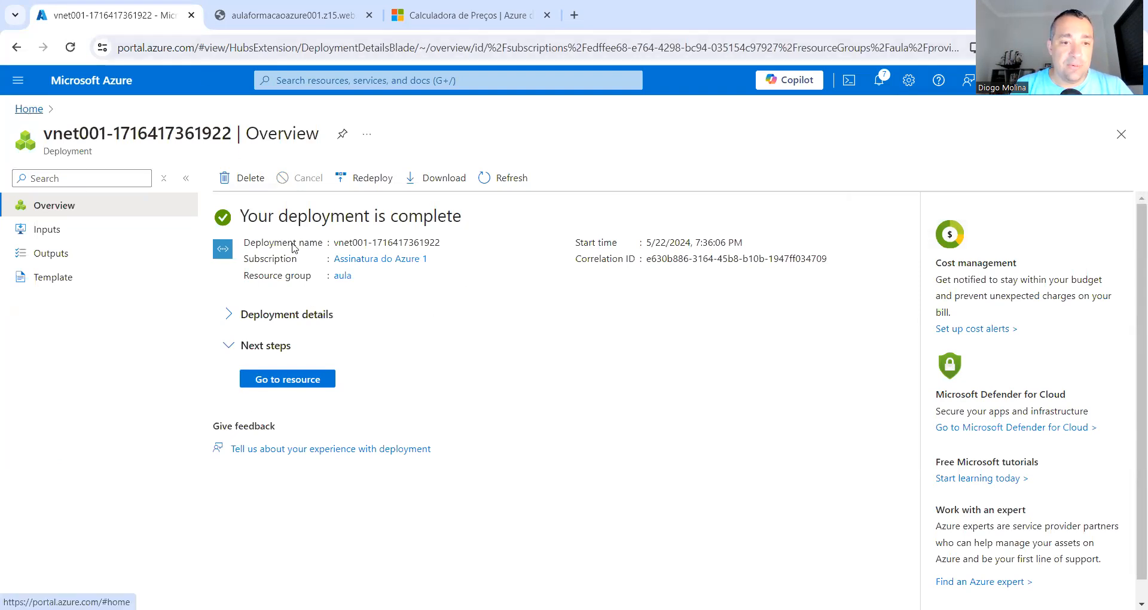
left_click(247, 398)
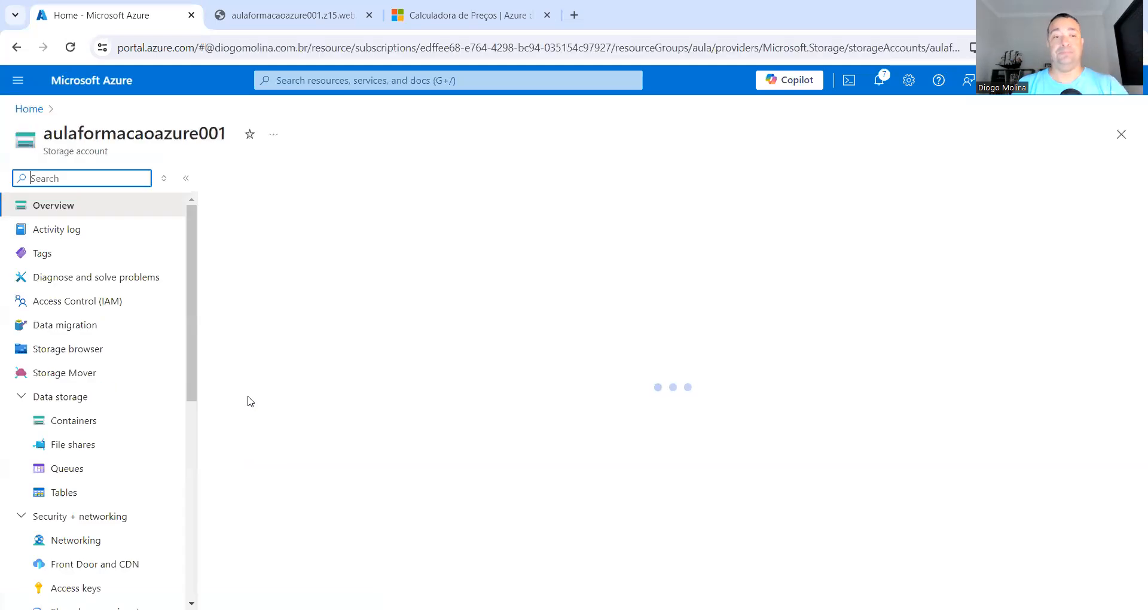
scroll(94, 446, "down", 1)
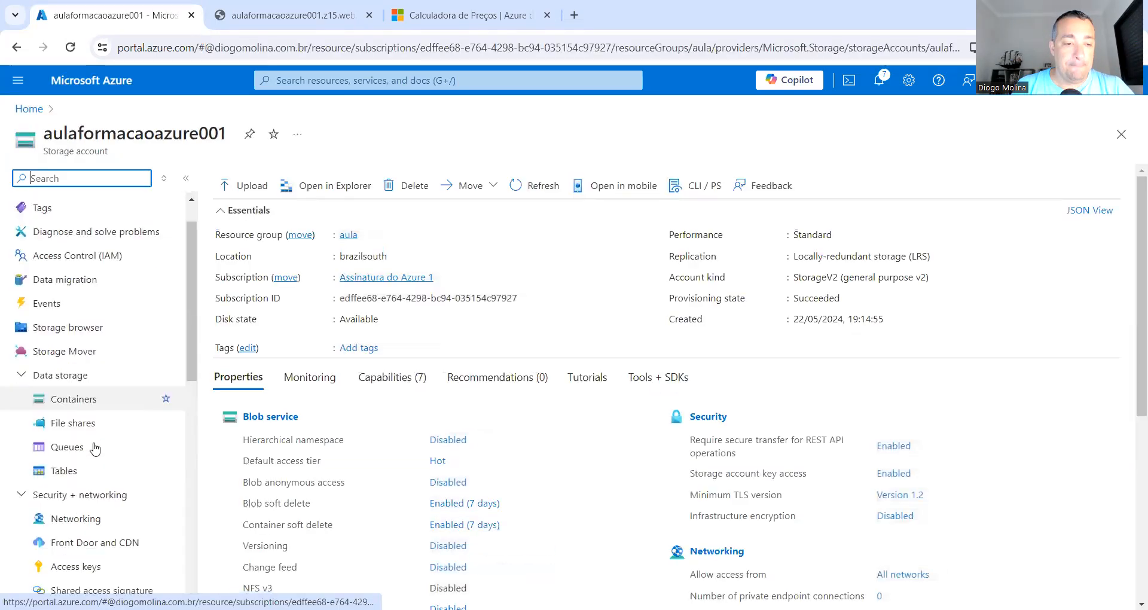
scroll(95, 447, "down", 1)
left_click(77, 495)
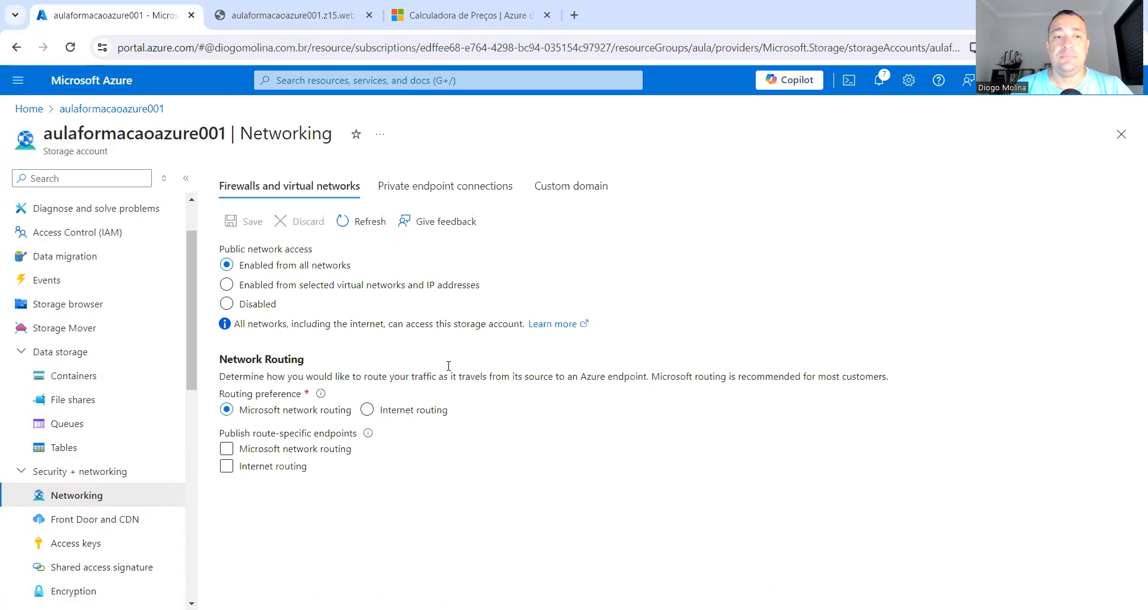
- Restrict public network access to selected virtual networks and IP addresses, allow the client IP address in the firewall, and save
left_click(345, 292)
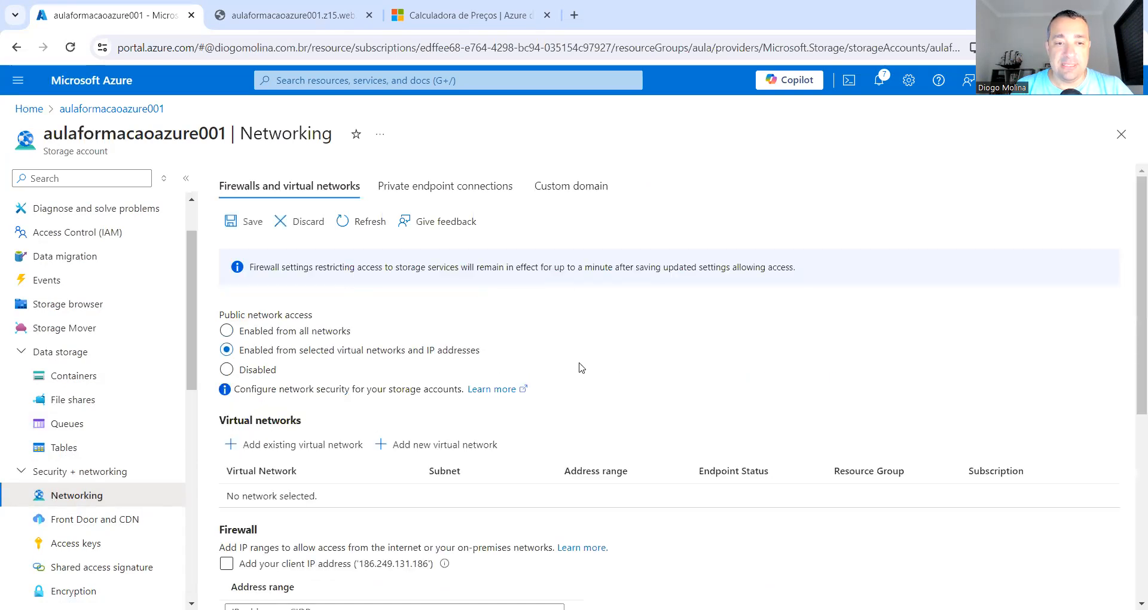
scroll(580, 366, "down", 2)
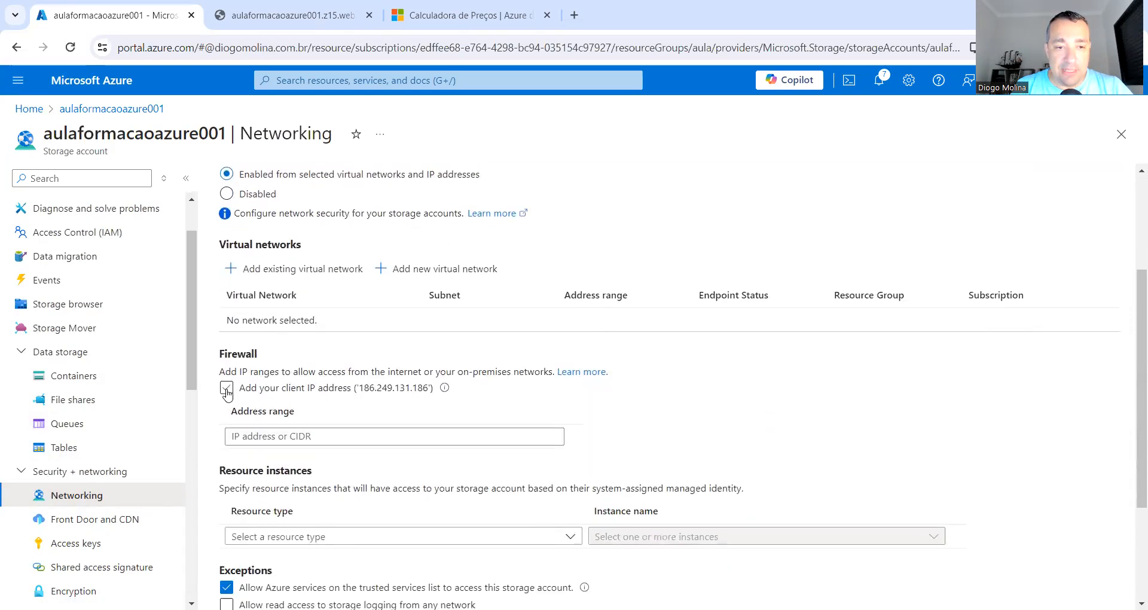
left_click(227, 389)
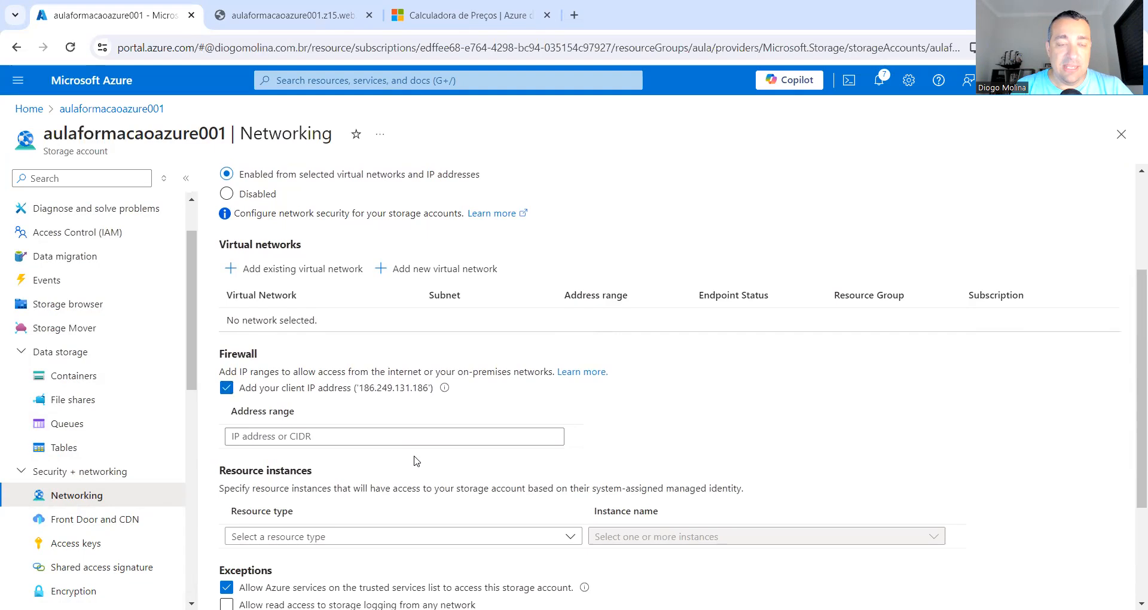
scroll(416, 460, "up", 3)
scroll(416, 460, "down", 5)
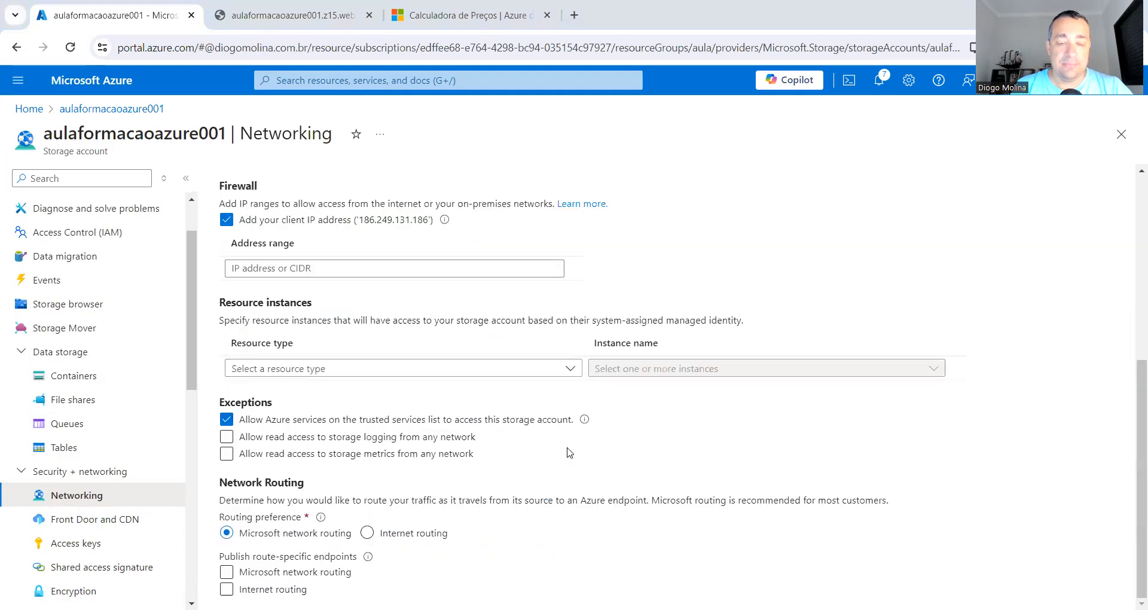
scroll(569, 450, "up", 5)
left_click(243, 221)
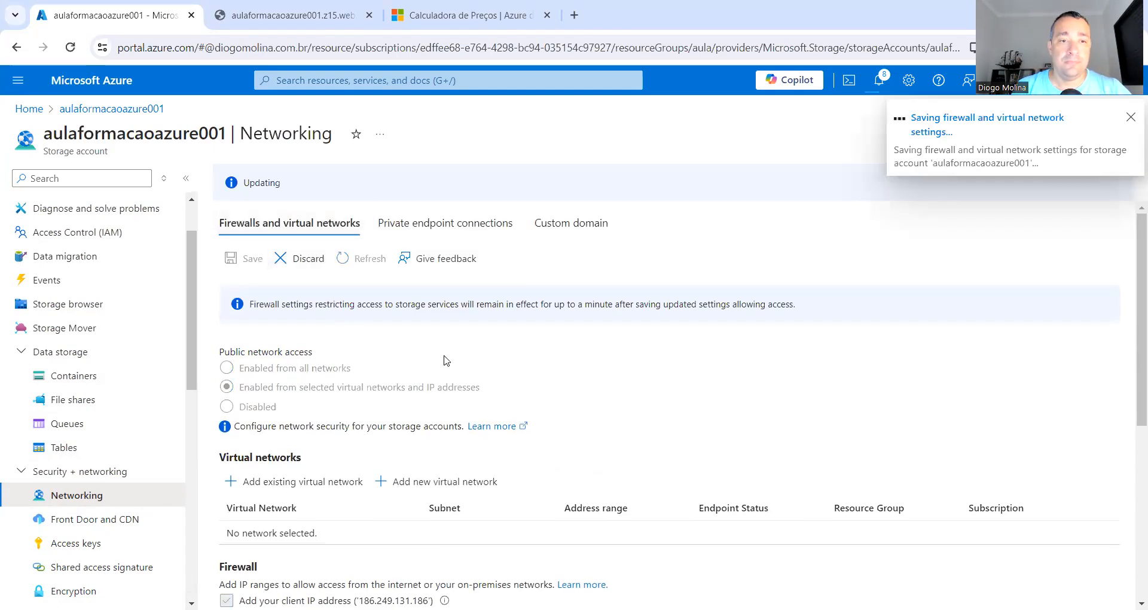
- Reload the published static website to test its access, and return to the storage account's networking settings
left_click(305, 16)
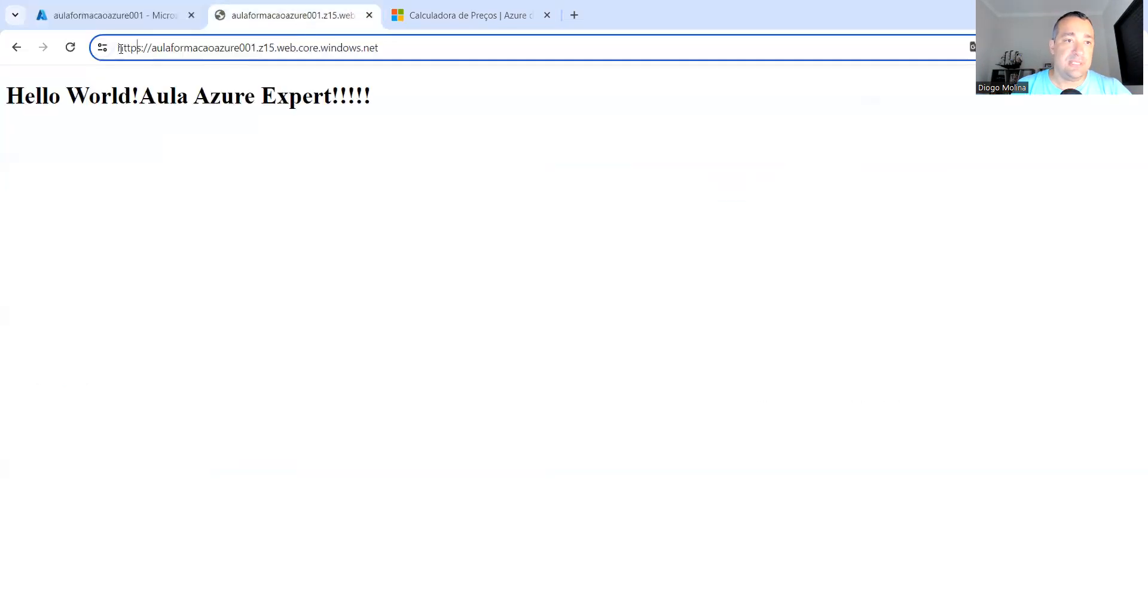
left_click(71, 47)
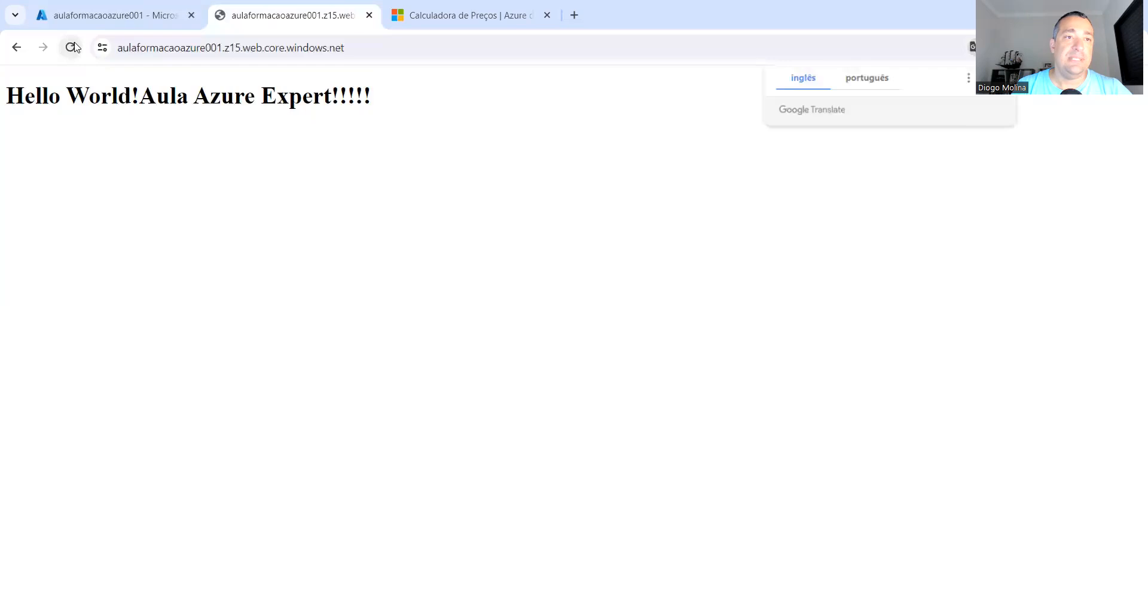
left_click(98, 17)
- Start a new private endpoint for the storage account, name it privatestaticweb, and proceed to its resource settings
left_click(466, 187)
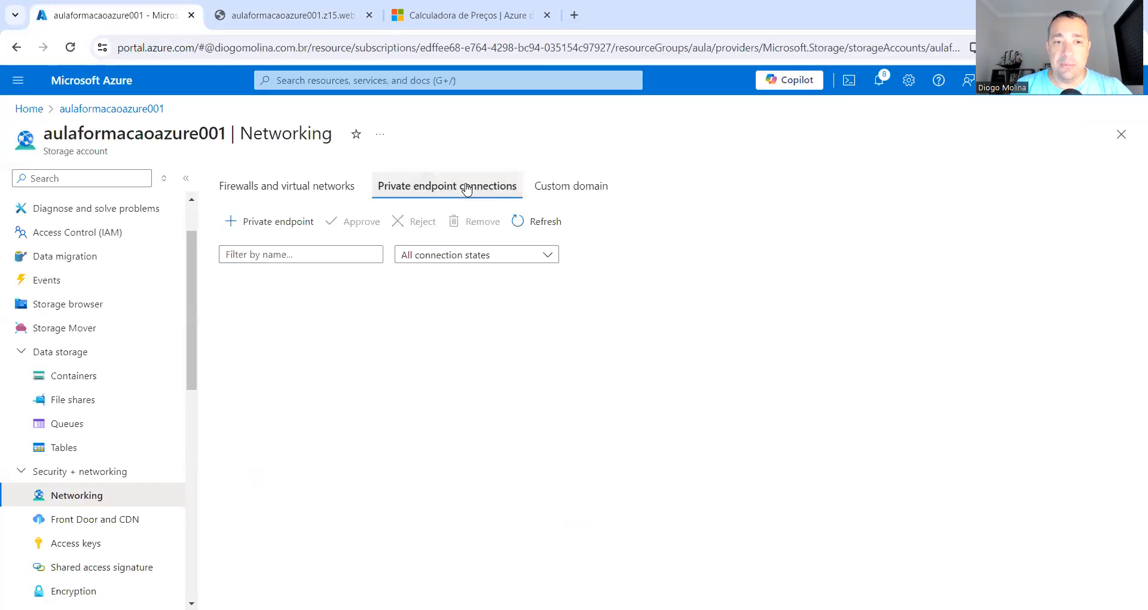
left_click(281, 220)
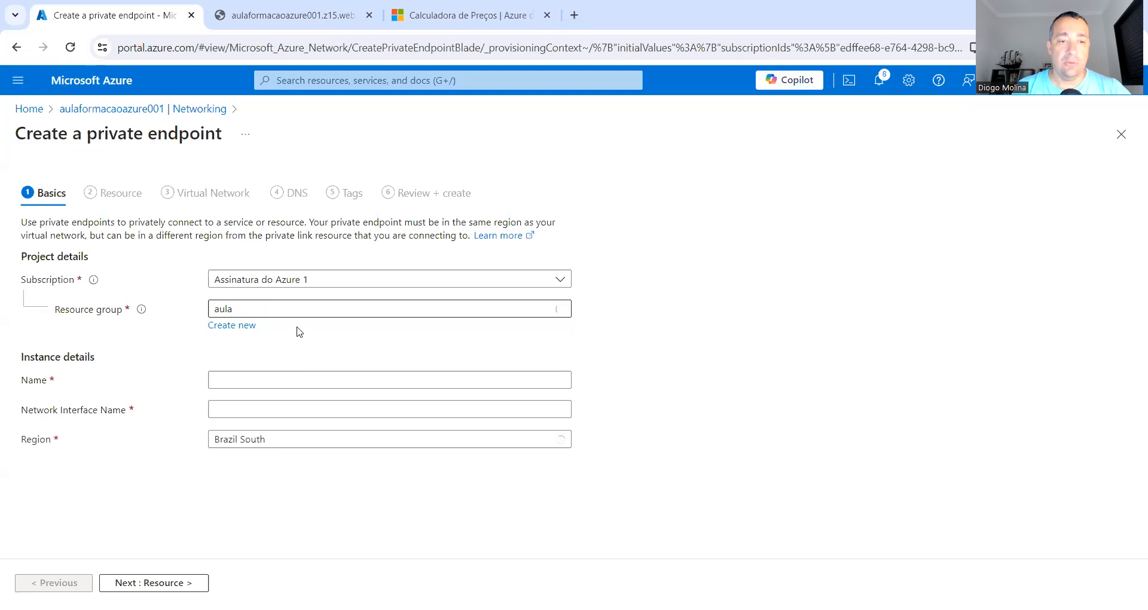
left_click(282, 378)
type("p")
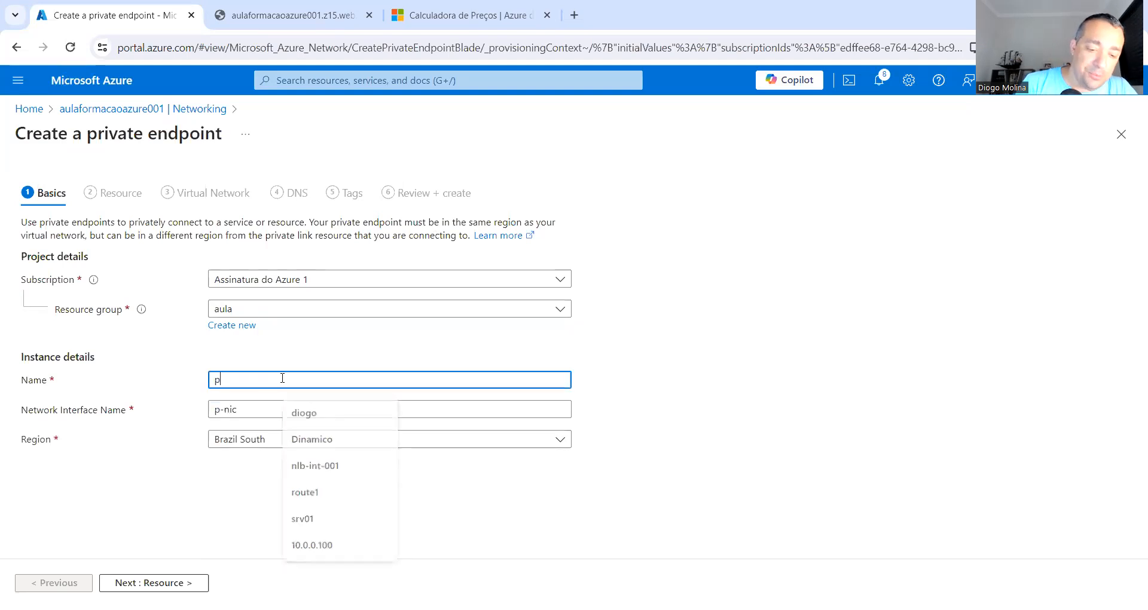
type("riv")
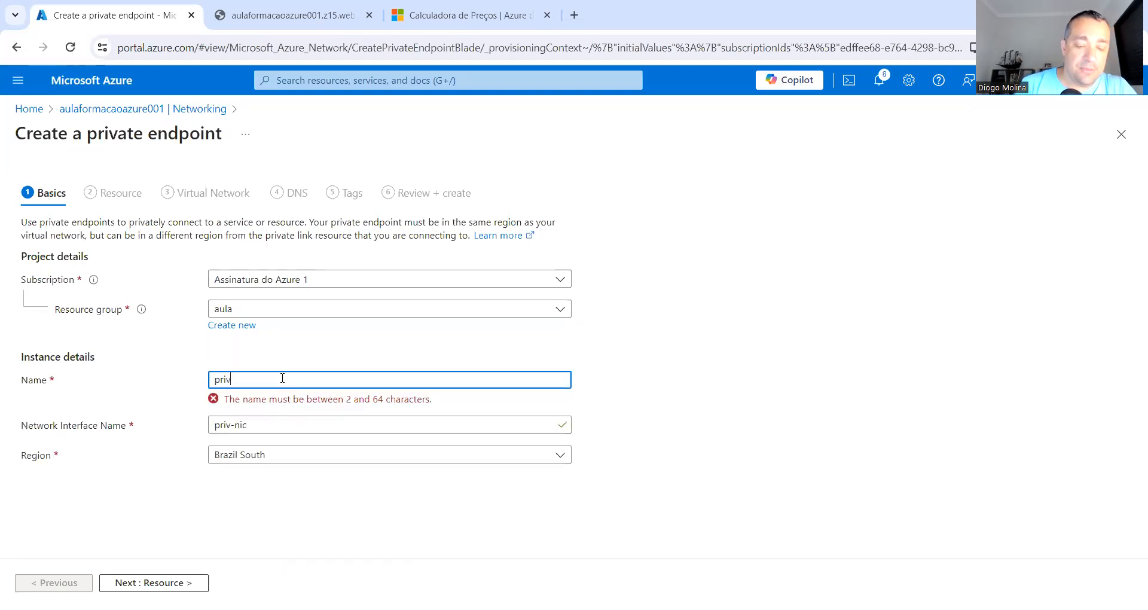
type("atestatic")
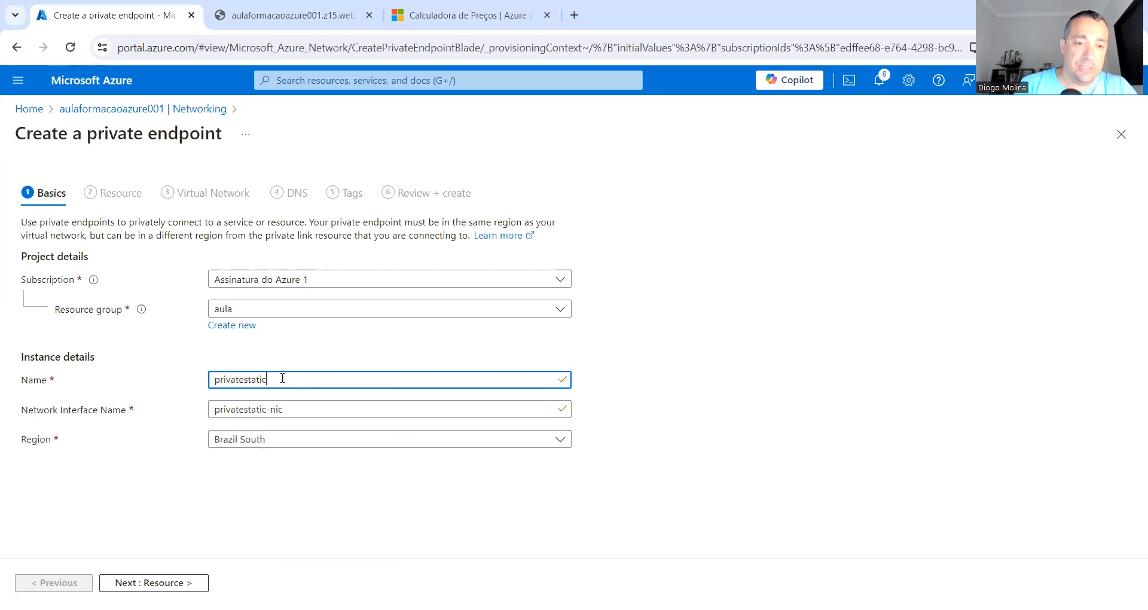
type("web")
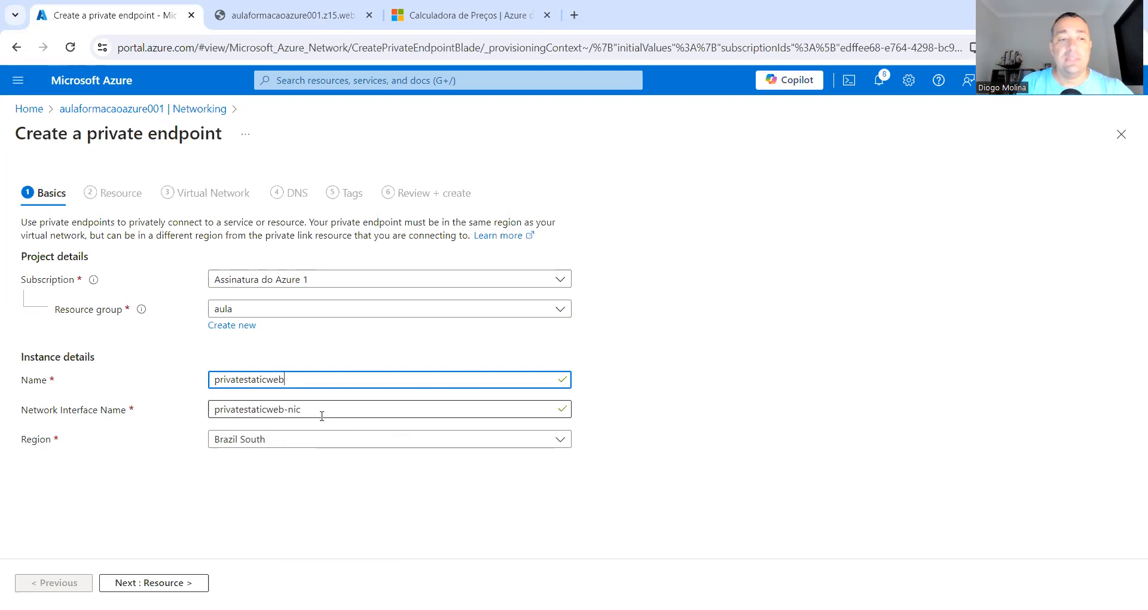
left_click_drag(322, 409, 181, 406)
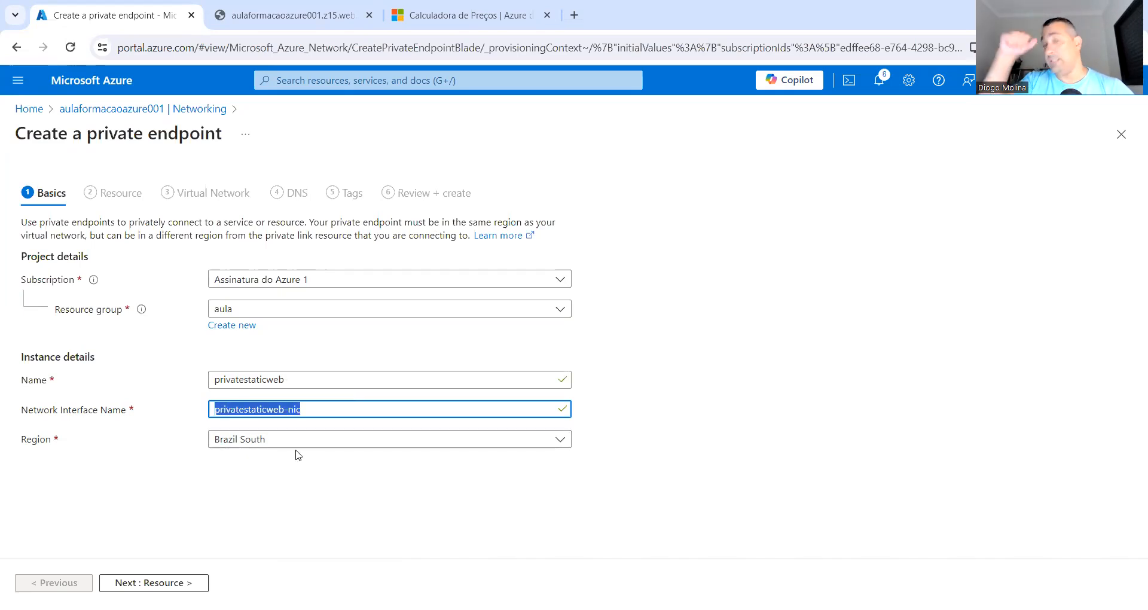
left_click(156, 581)
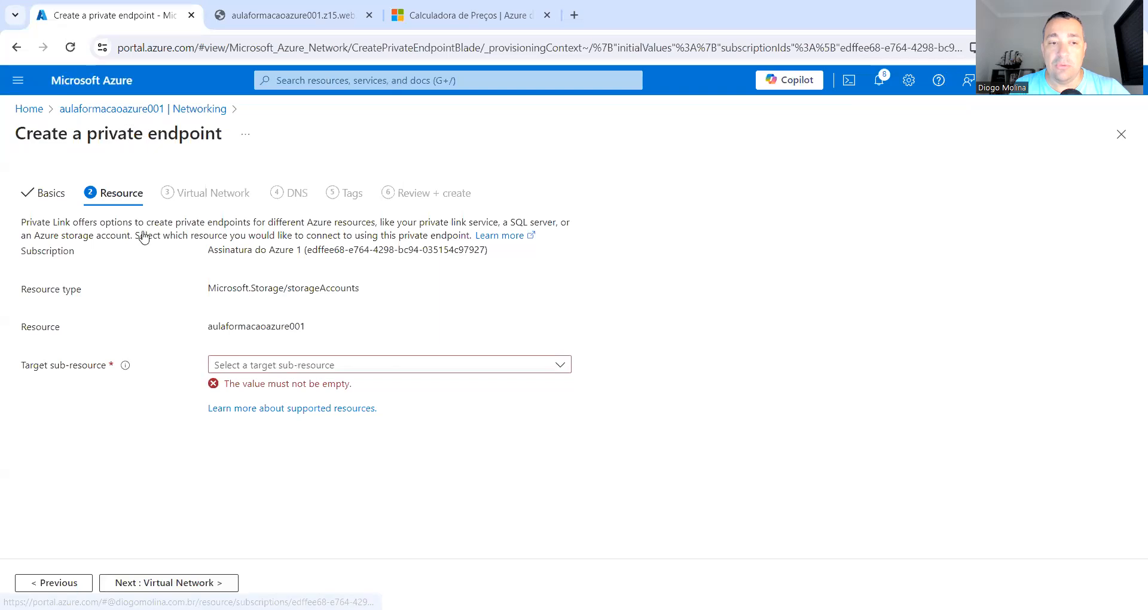
- Set the private endpoint's target sub-resource to web and proceed to the virtual network settings
left_click(388, 372)
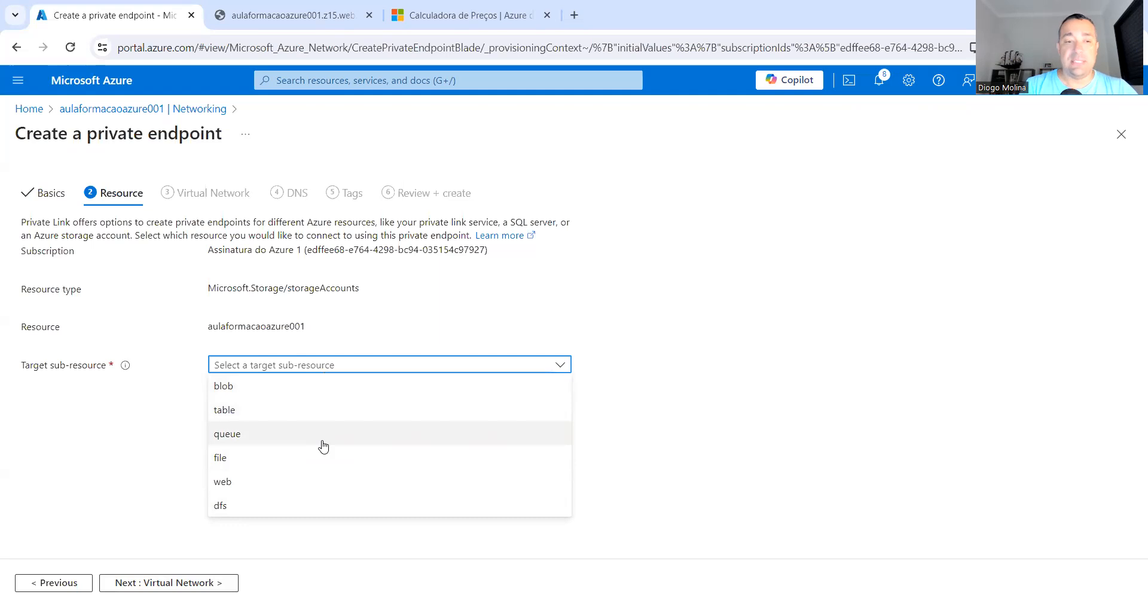
left_click(227, 484)
left_click(199, 582)
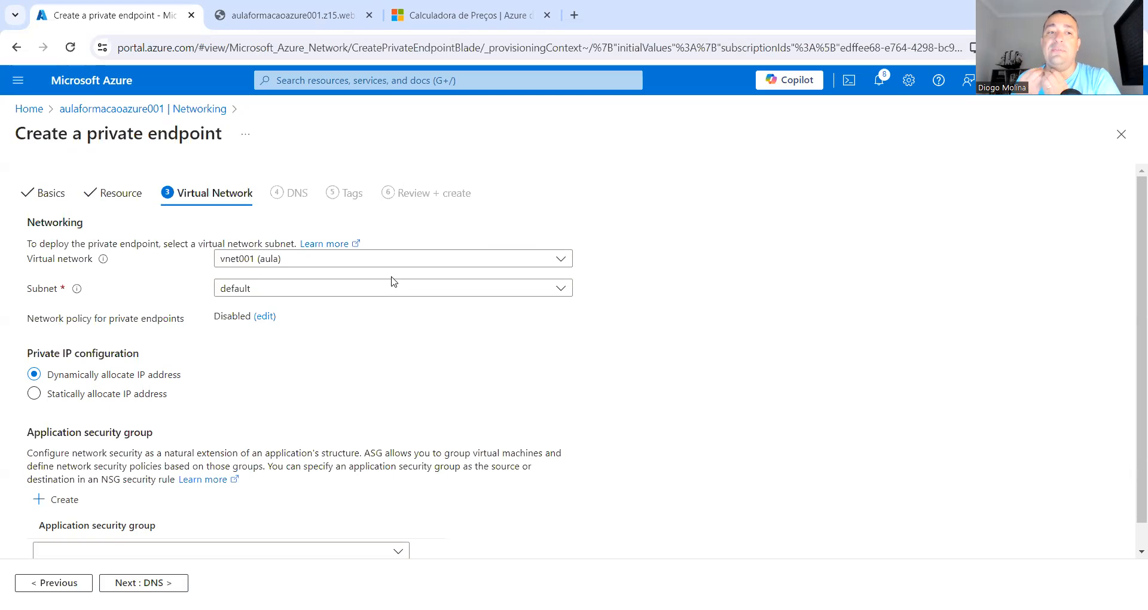
- Place the private endpoint in virtual network vnet001 and its default subnet with a dynamically allocated IP address, and proceed to DNS
left_click(326, 263)
left_click(302, 304)
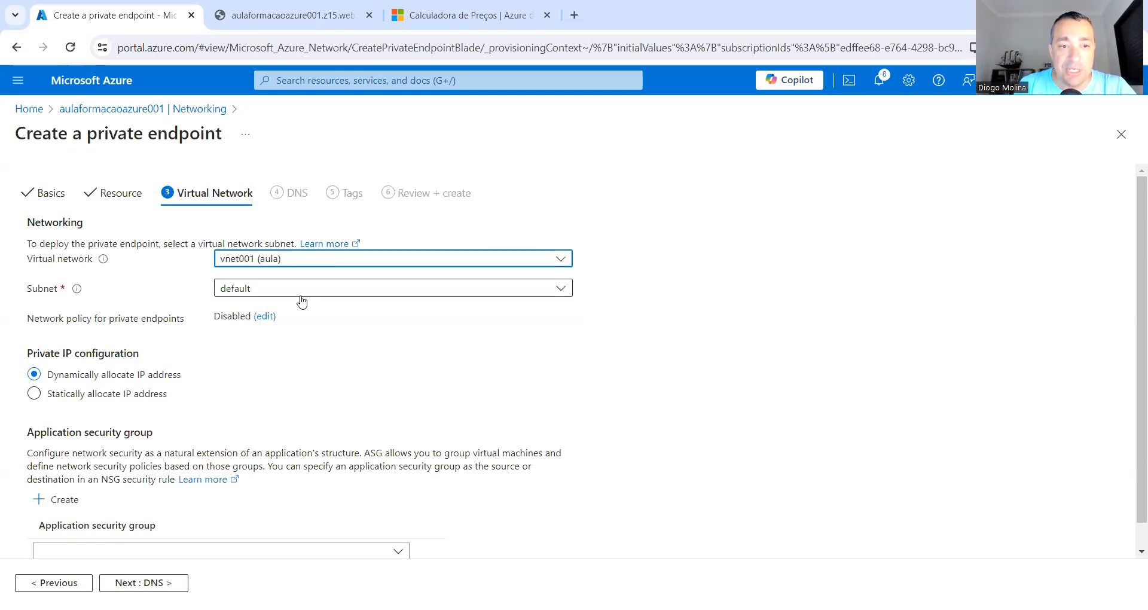
left_click(300, 293)
left_click(300, 293)
left_click(302, 293)
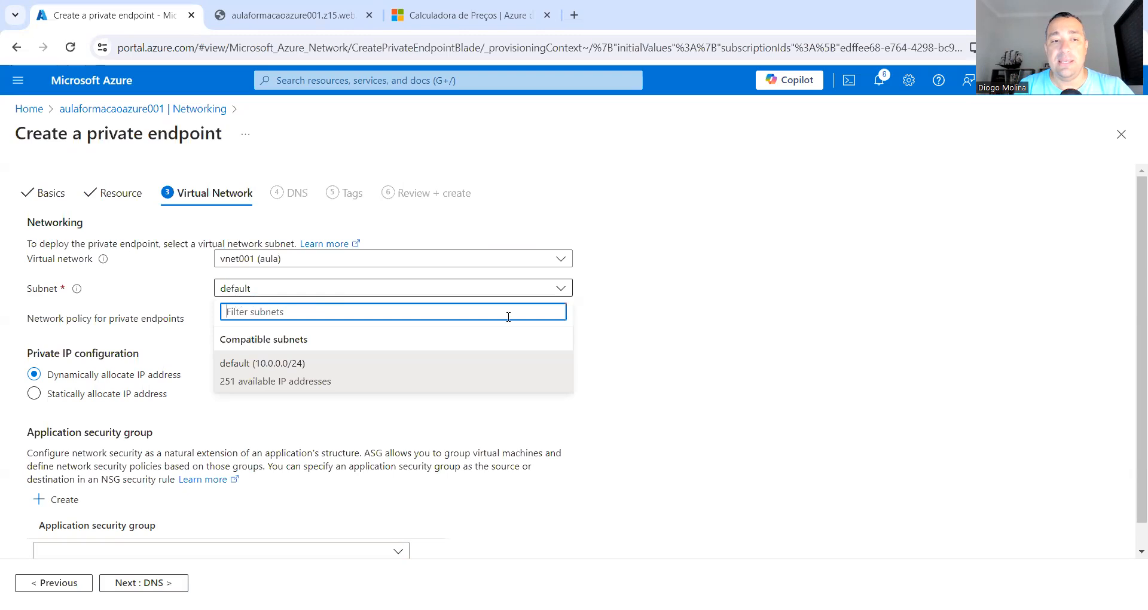
left_click(714, 302)
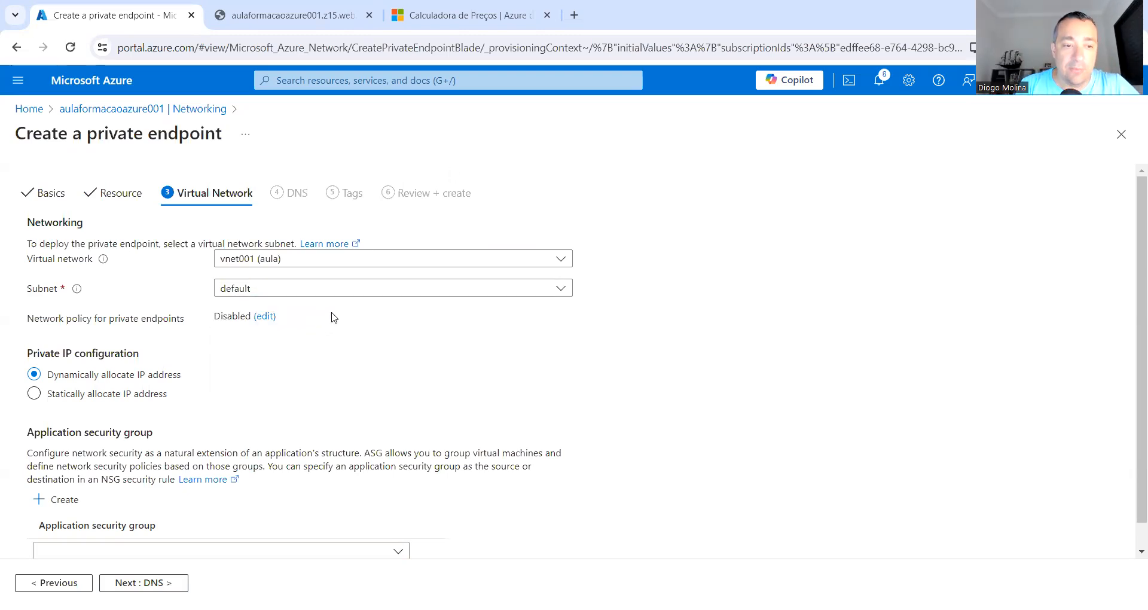
scroll(308, 375, "down", 1)
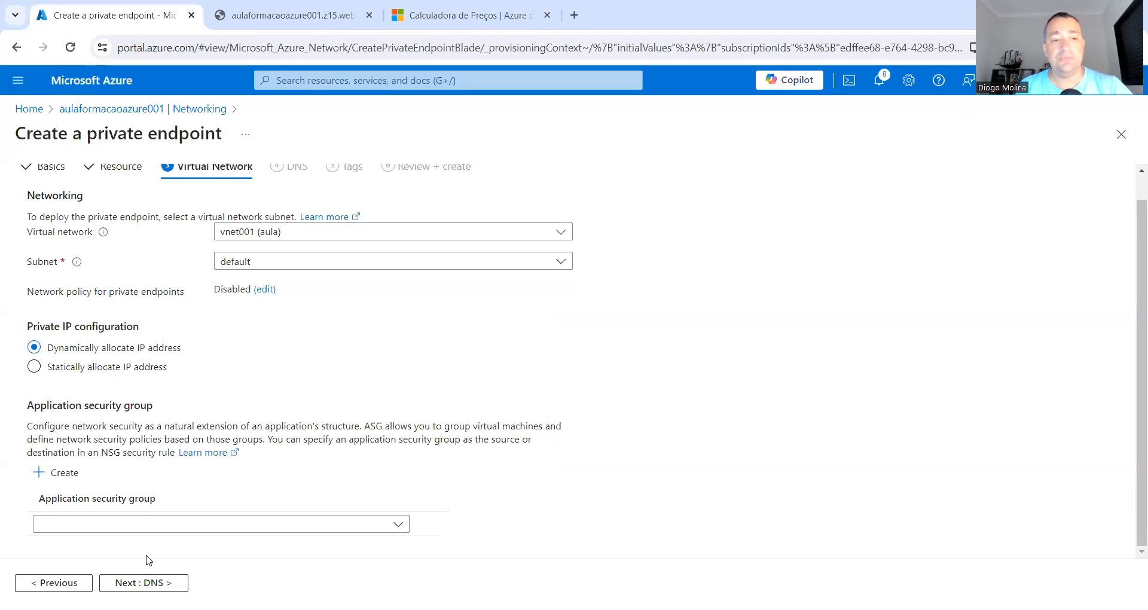
left_click(153, 582)
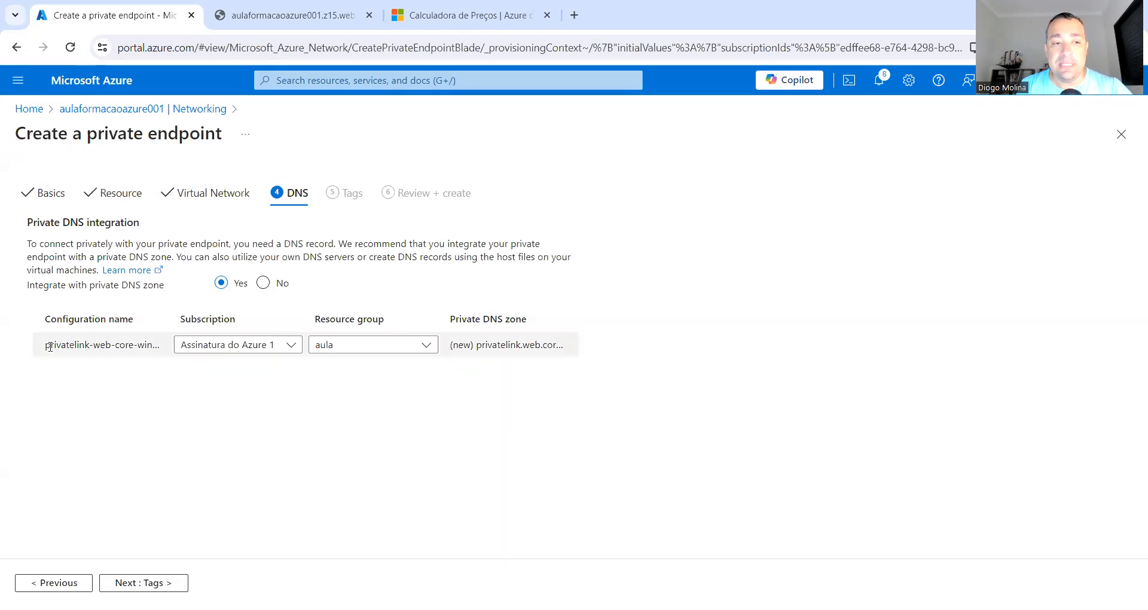
- Keep private DNS zone integration enabled in resource group aula, leave the tags empty, and create the private endpoint
left_click_drag(50, 345, 114, 345)
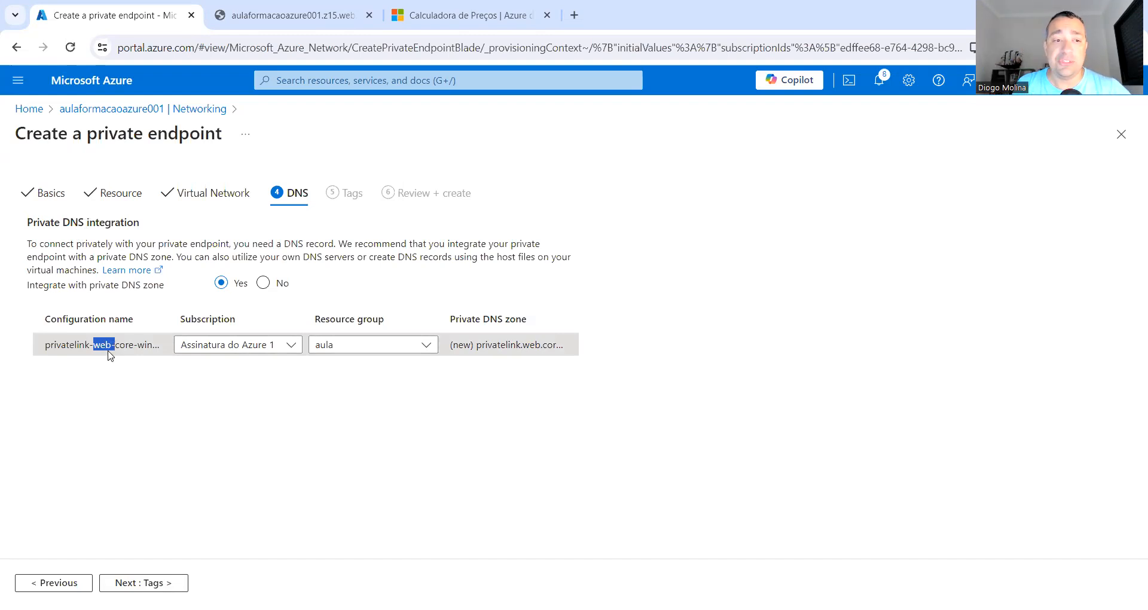
left_click(110, 354)
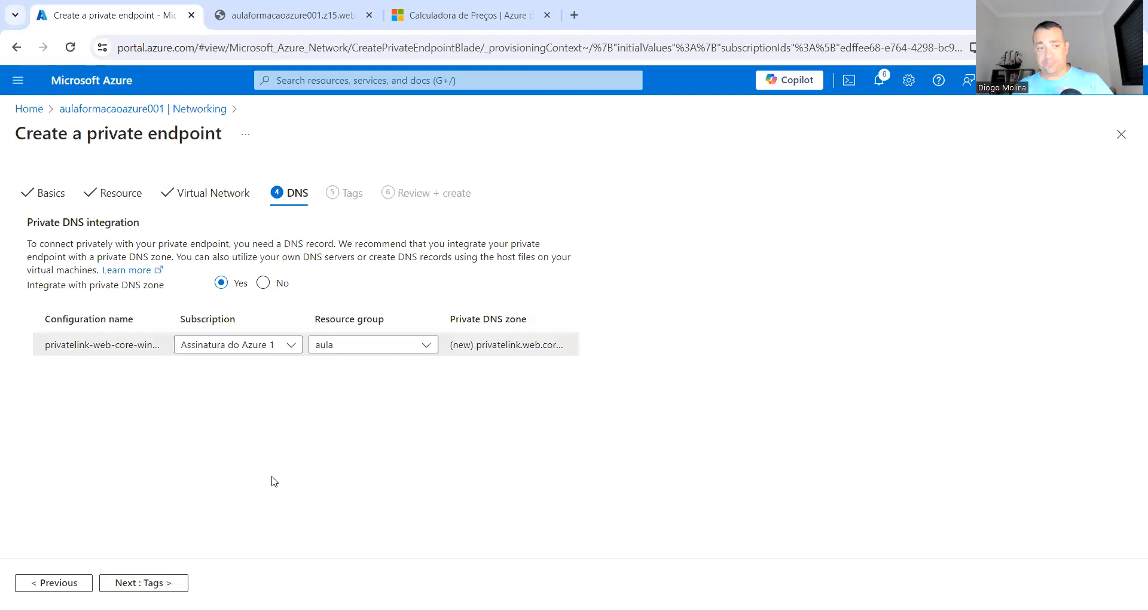
left_click(166, 583)
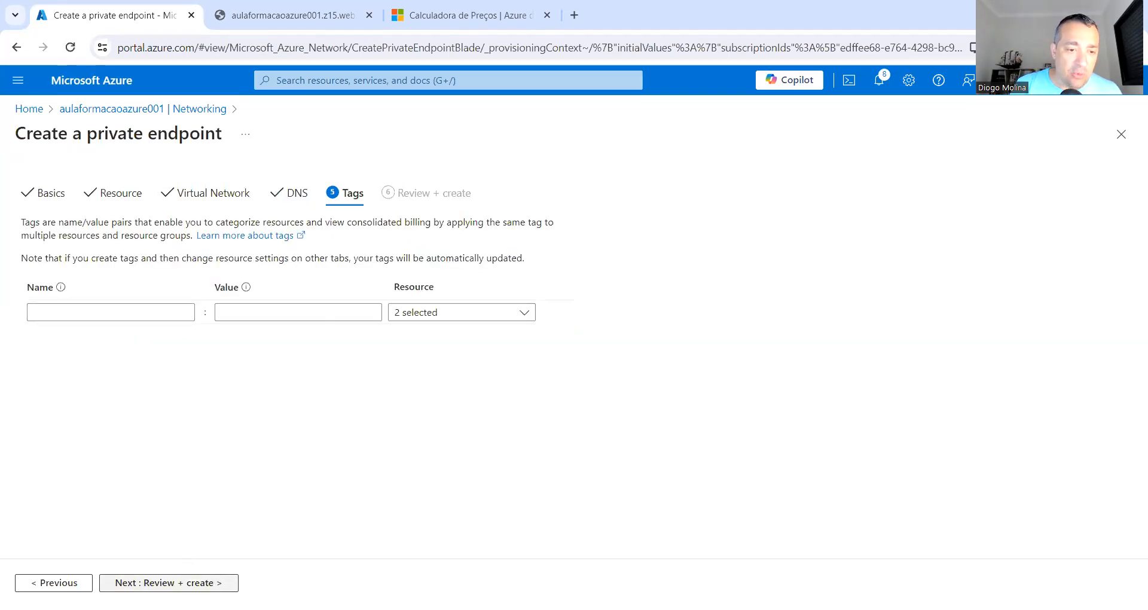
left_click(169, 583)
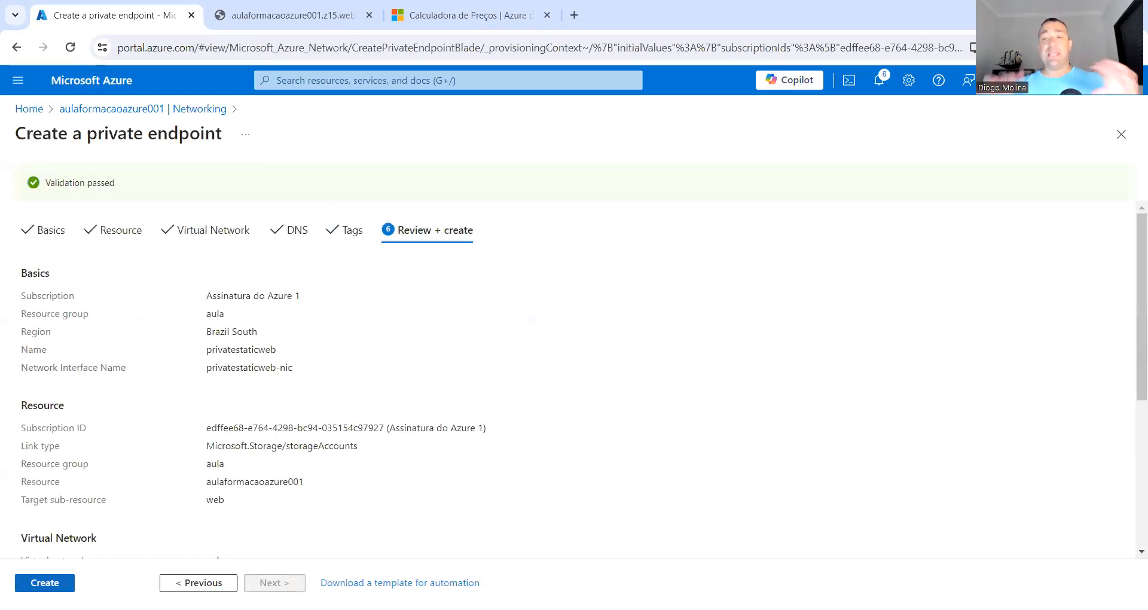
left_click(45, 583)
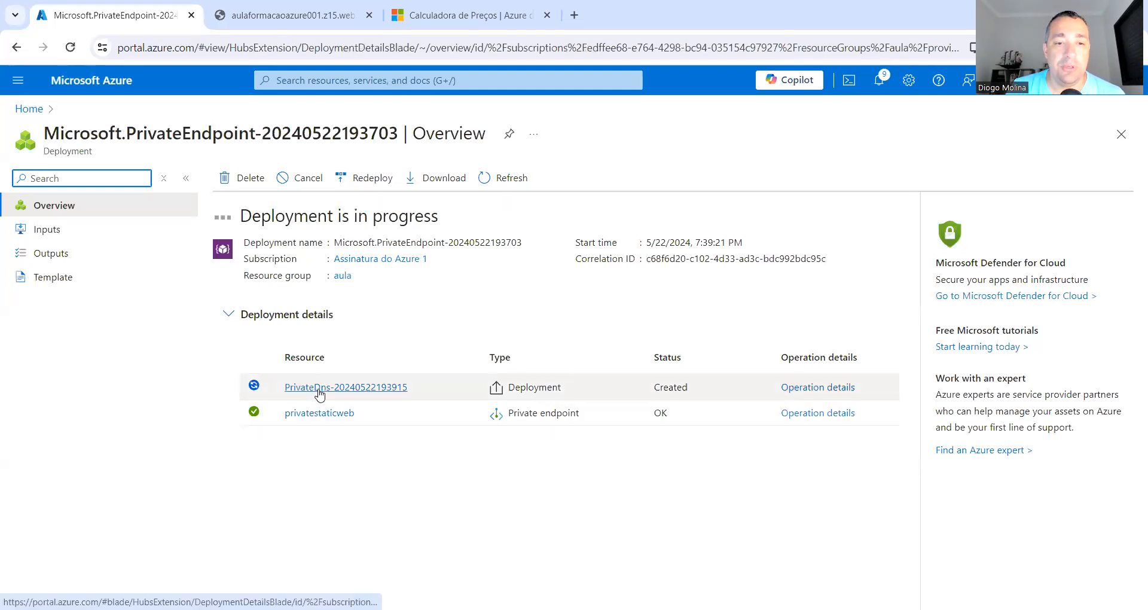
- Once the deployment finishes, open the privatestaticweb private endpoint and examine the IP address in its DNS configuration
mouse_move(340, 389)
left_click(593, 523)
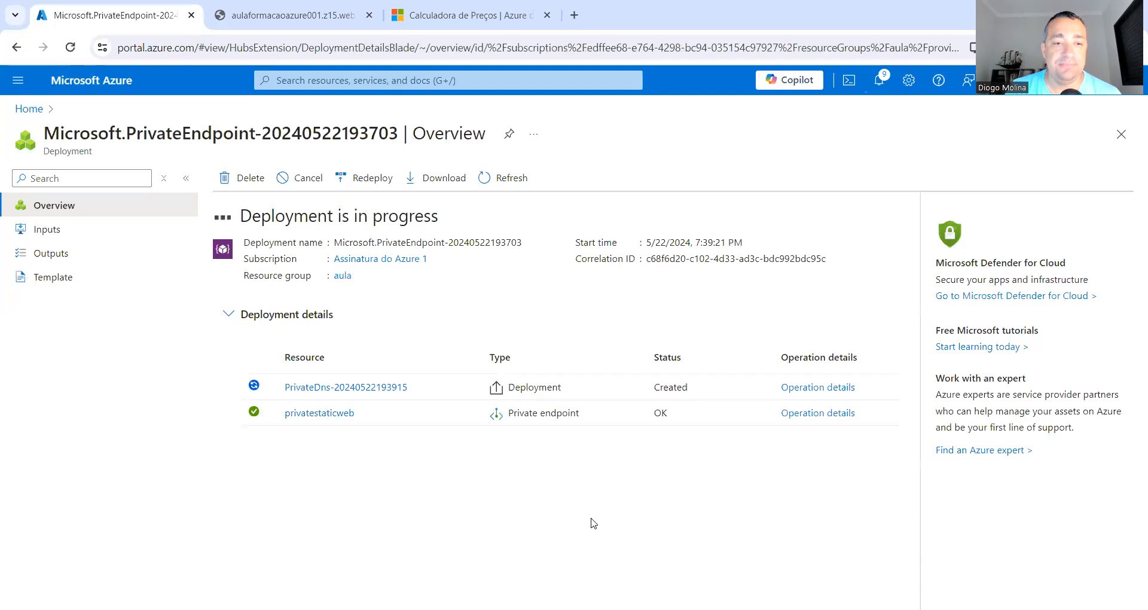
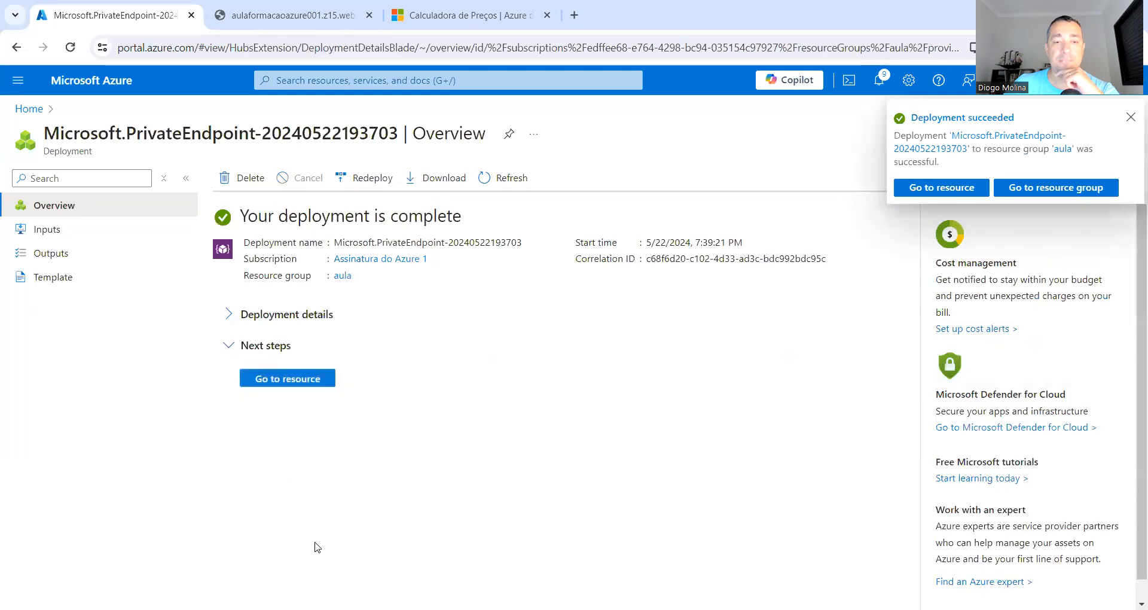
left_click(288, 379)
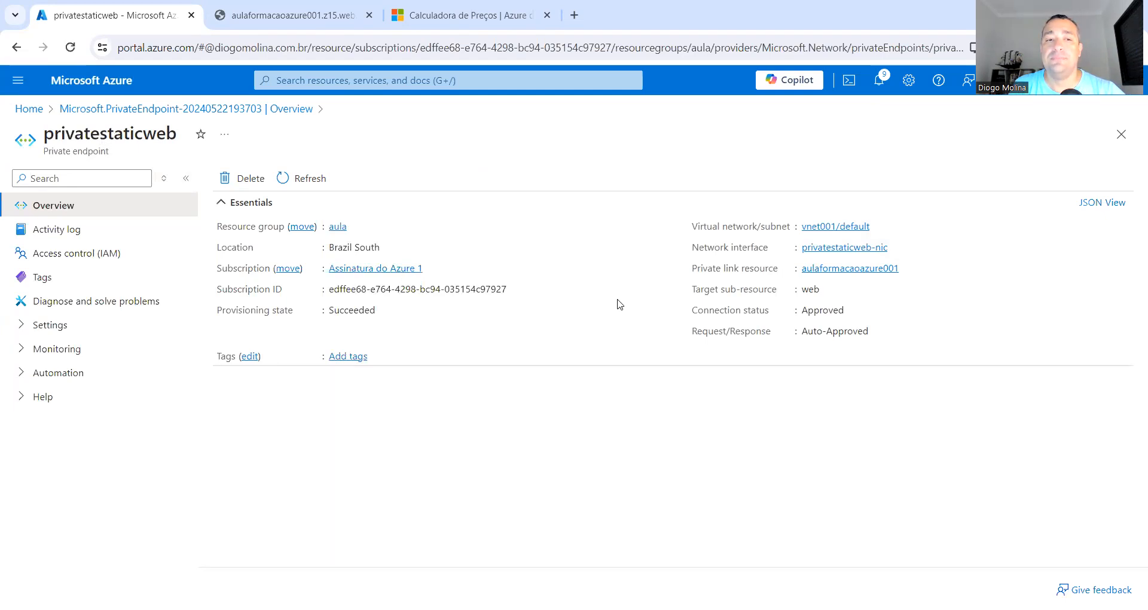
left_click(24, 330)
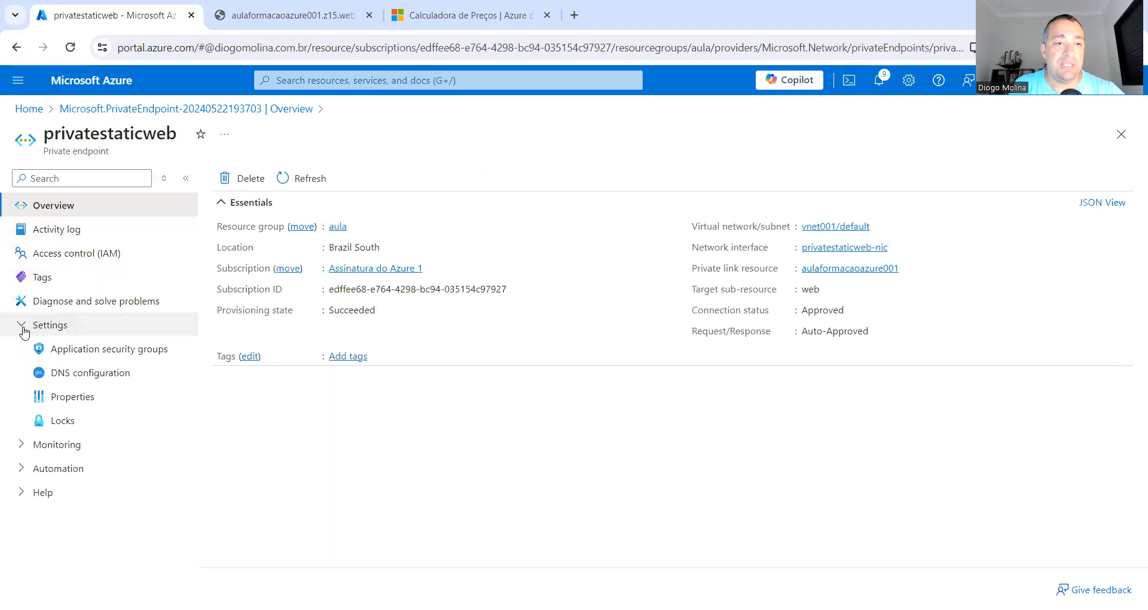
left_click(80, 375)
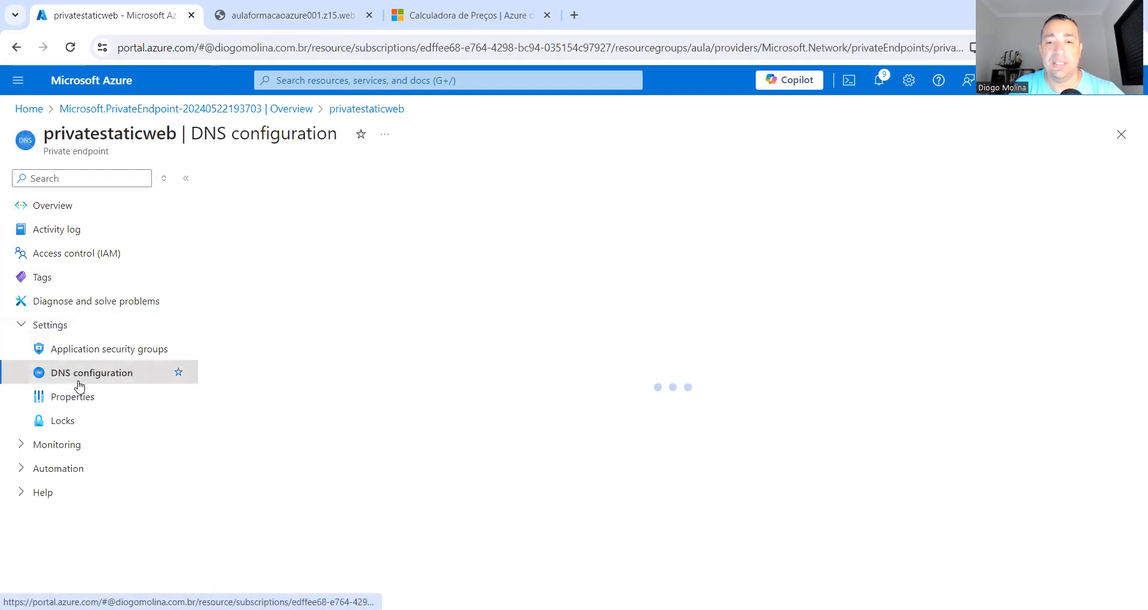
scroll(563, 325, "down", 2)
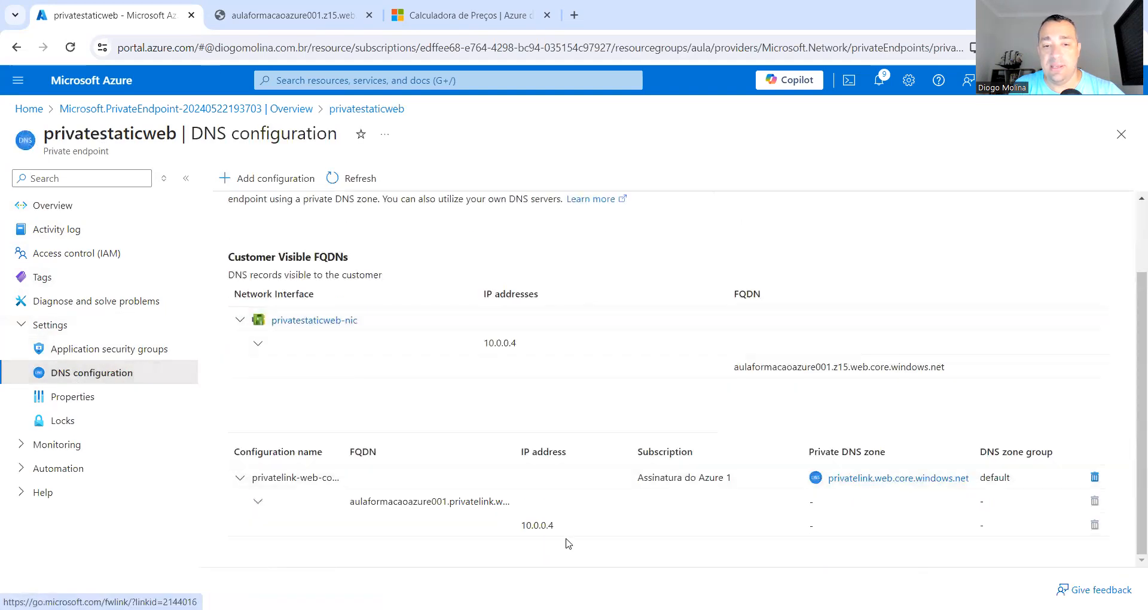
left_click_drag(555, 526, 516, 536)
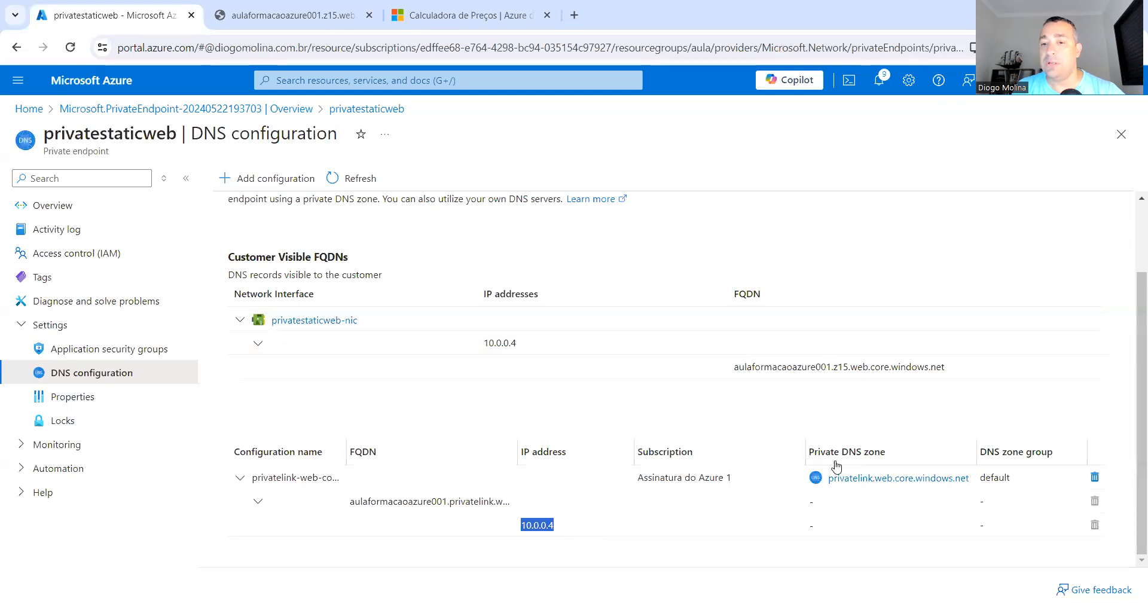
- Open the linked privatelink.web.core.windows.net private DNS zone and examine the storage account's A record name and IP value
left_click(884, 478)
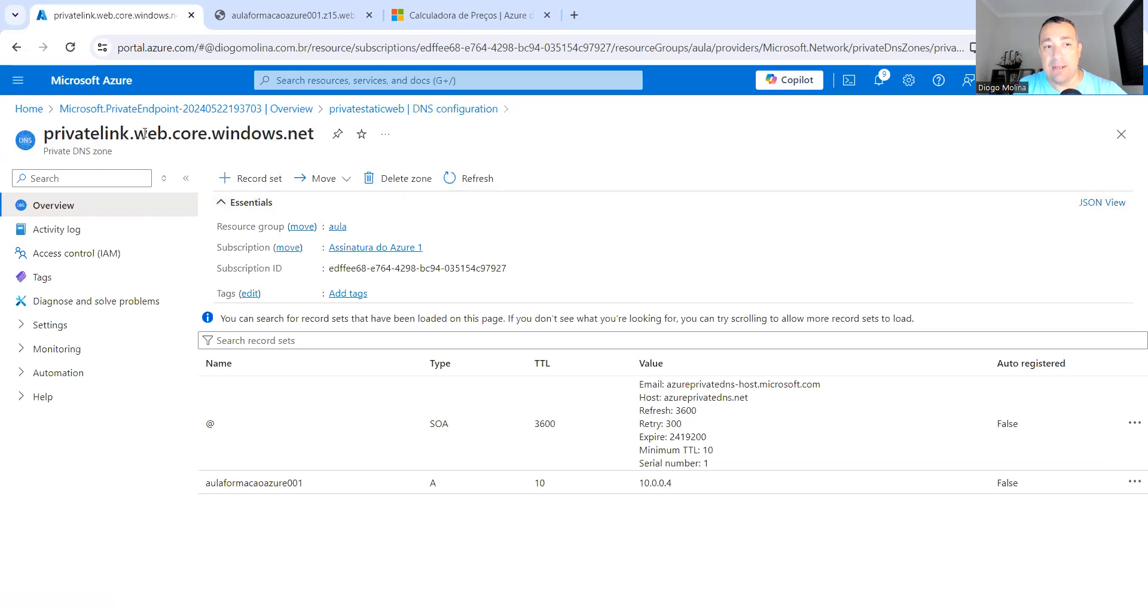
left_click_drag(134, 132, 167, 133)
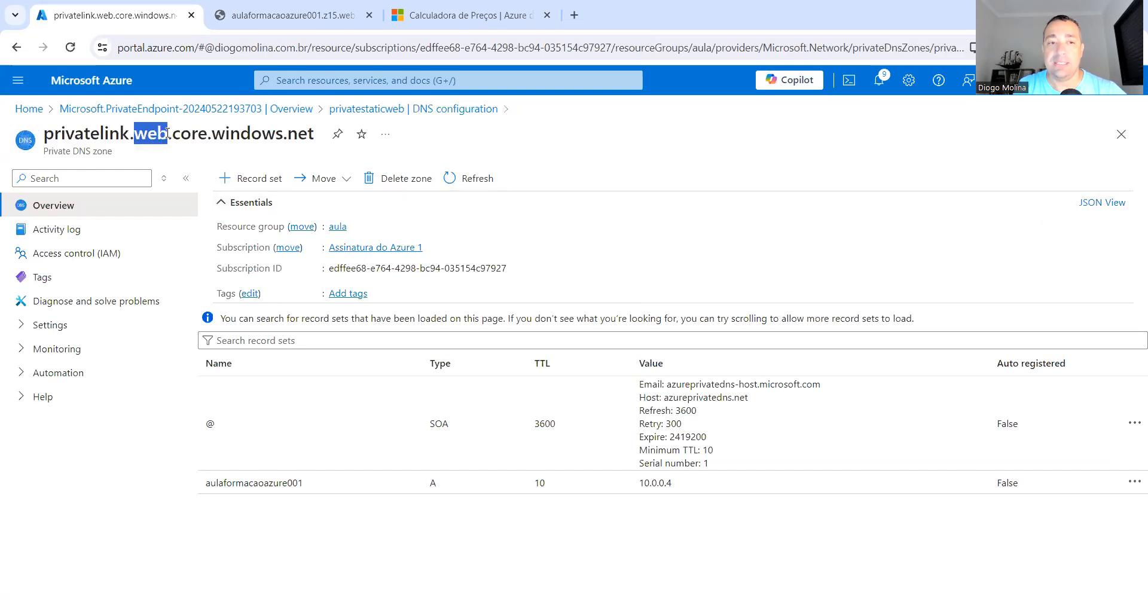
left_click_drag(308, 484, 203, 500)
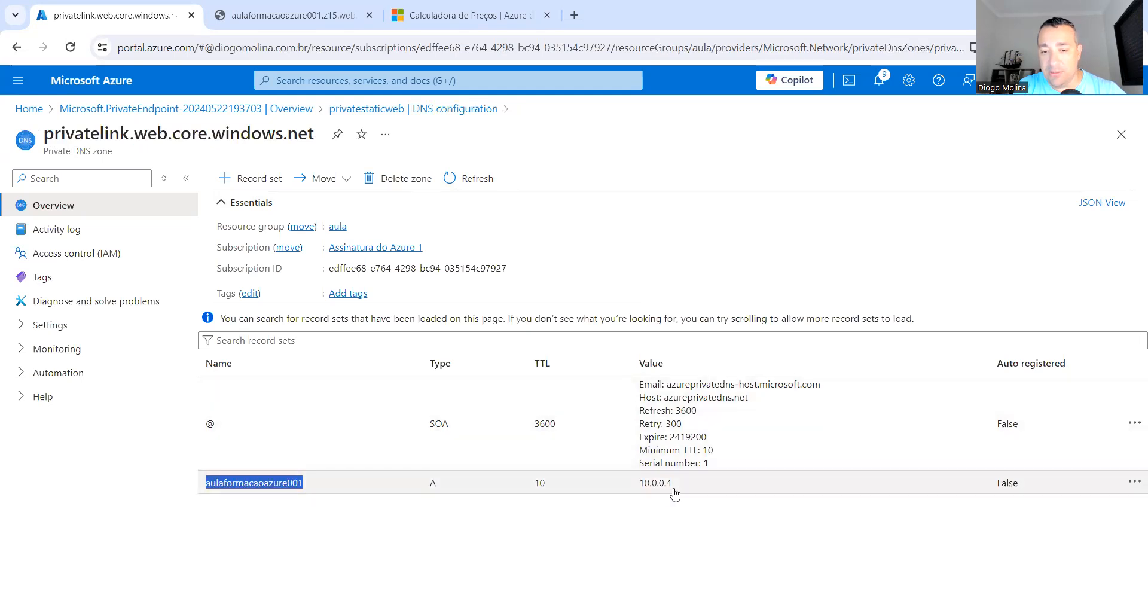
left_click(676, 491)
left_click_drag(676, 492, 638, 492)
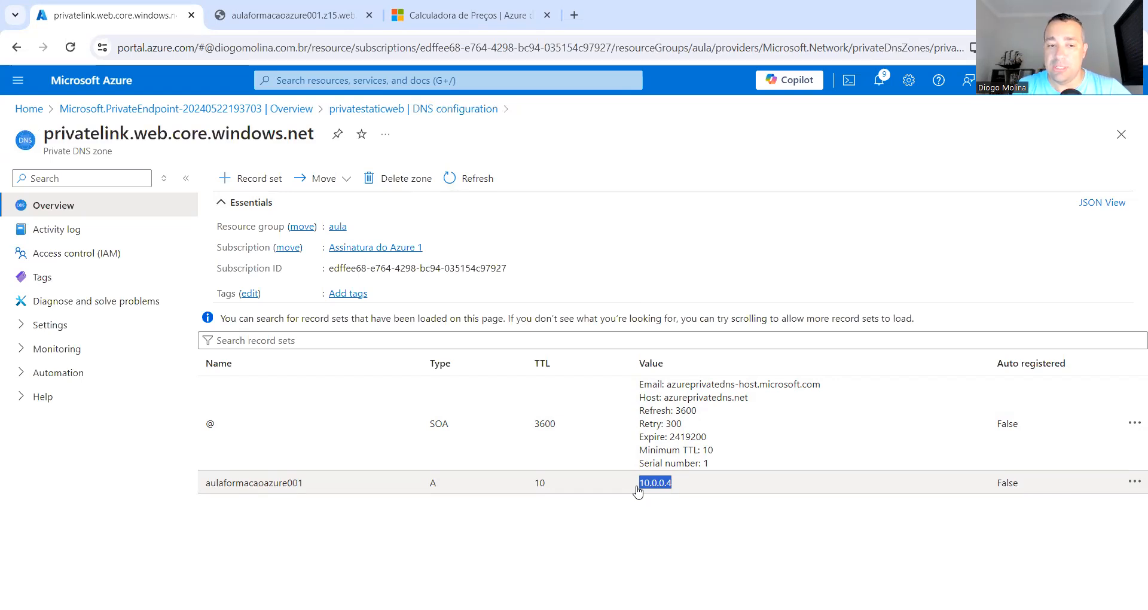
- Return to storage account aulaformacaoazure001 and view the private endpoint connections in its networking settings
left_click(36, 117)
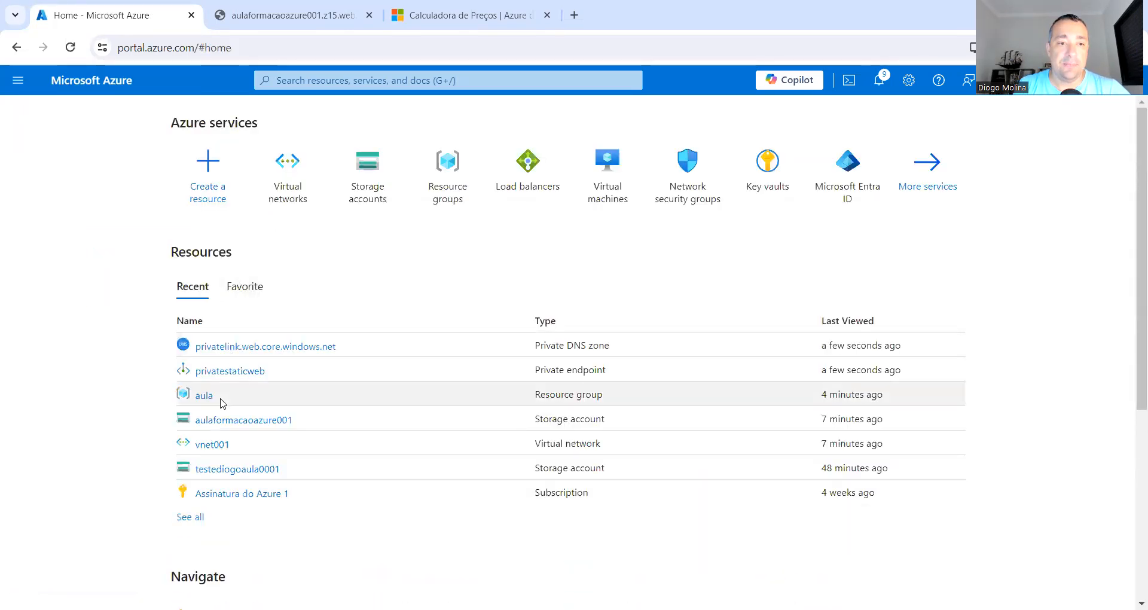
left_click(210, 420)
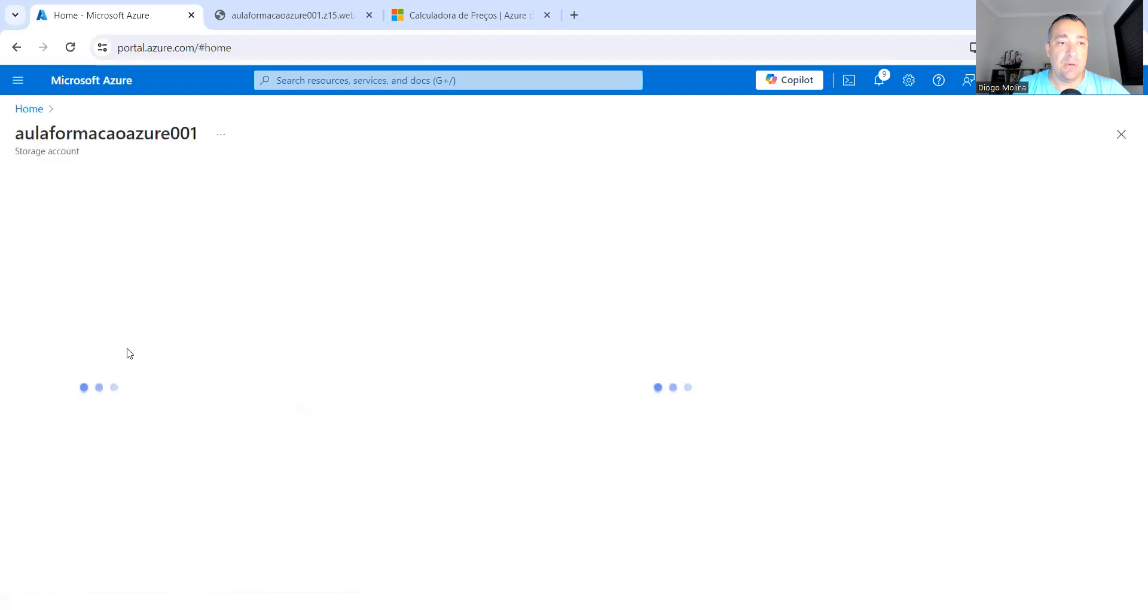
scroll(93, 383, "down", 5)
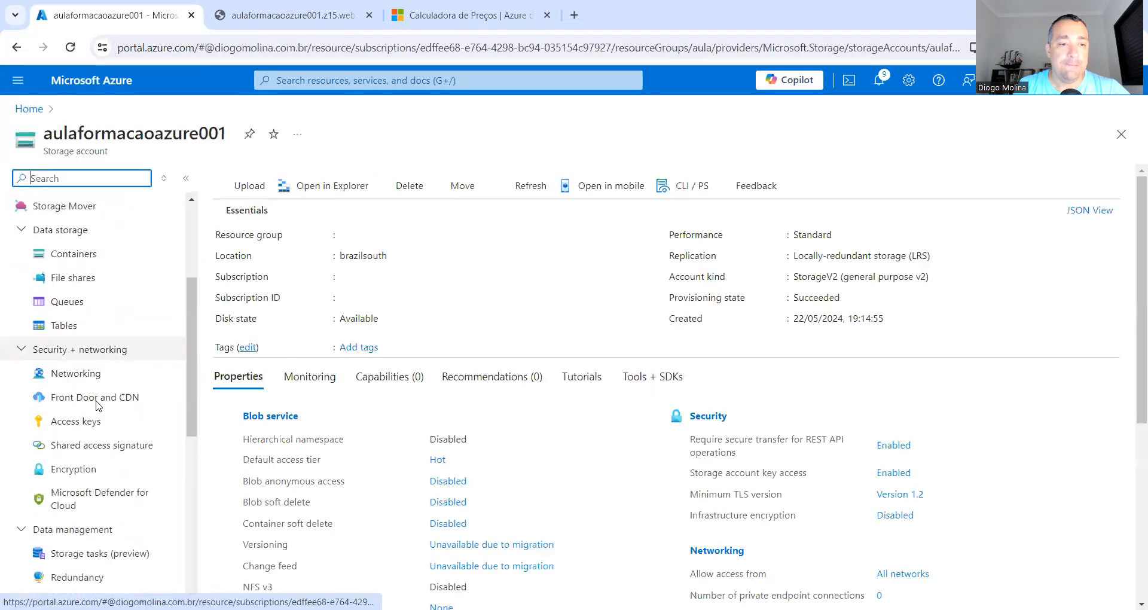
left_click(76, 265)
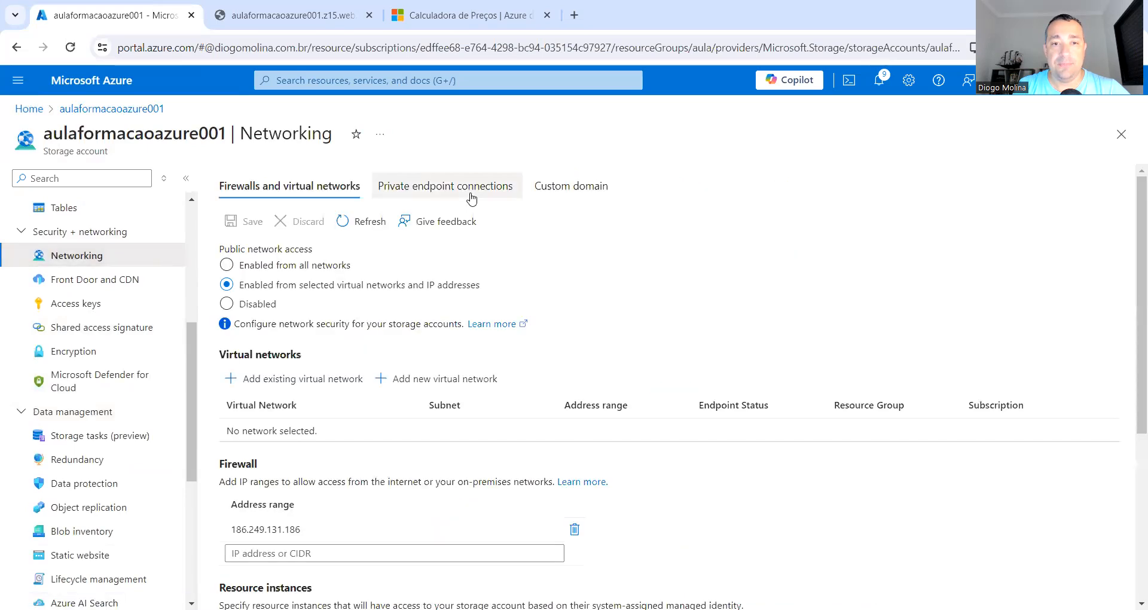
left_click(472, 191)
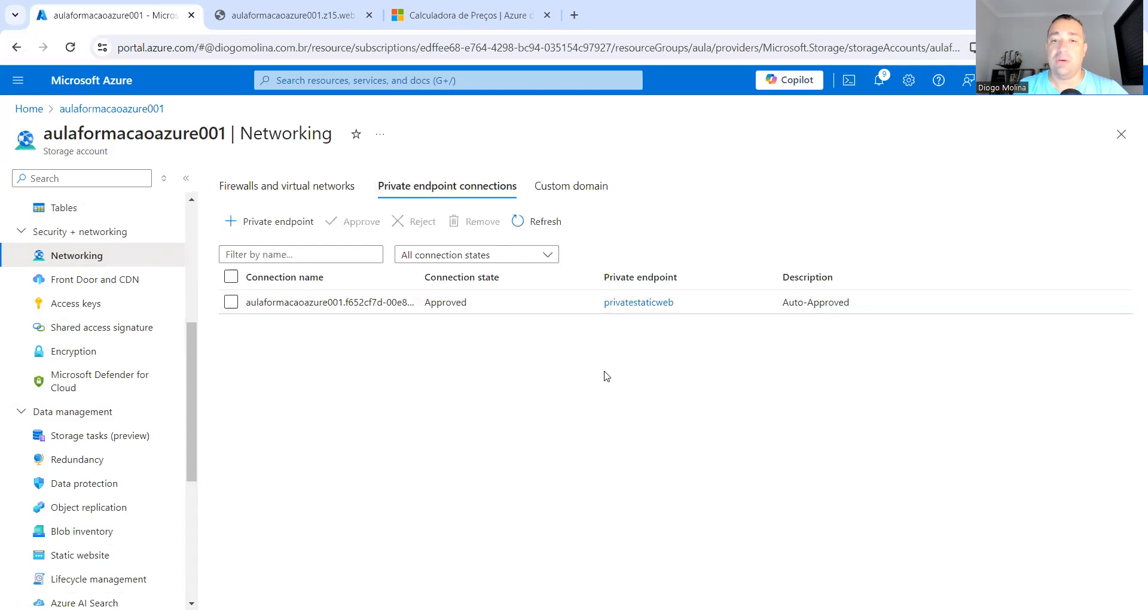
- Trace the privatestaticweb connection through its DNS configuration to the private DNS zone, reviewing the zone name and A record
left_click(657, 303)
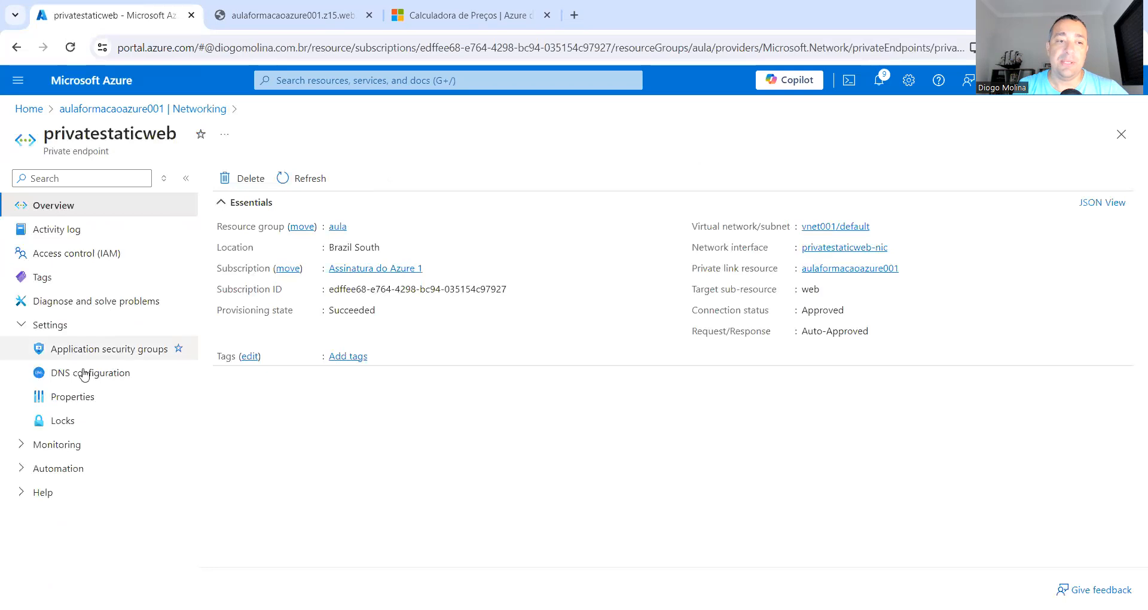
left_click(83, 375)
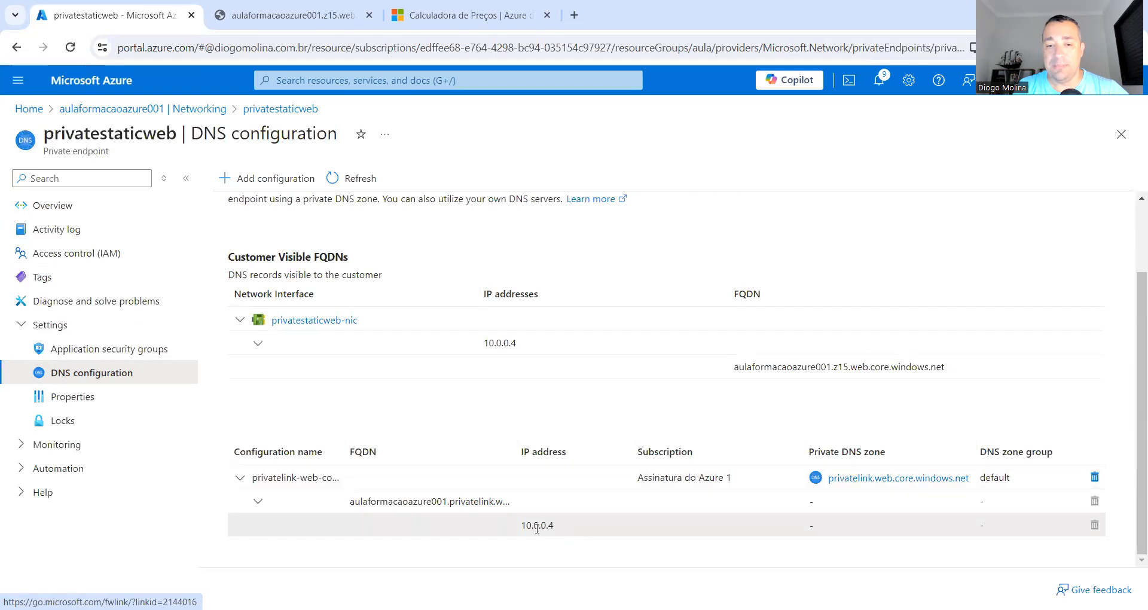
left_click_drag(558, 530, 510, 529)
left_click(932, 481)
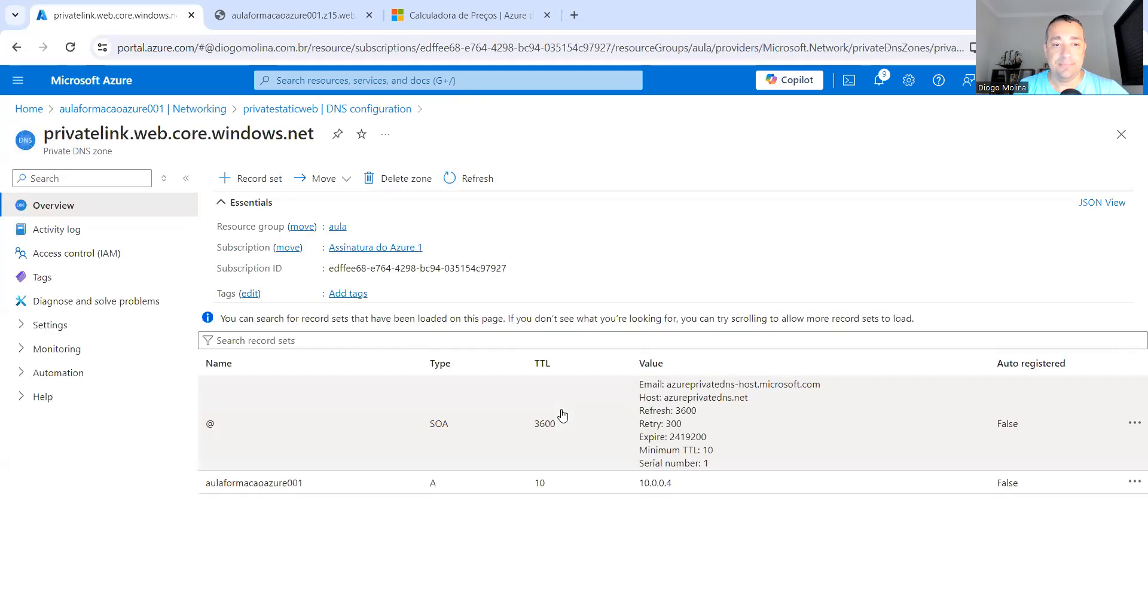
left_click_drag(346, 486, 176, 493)
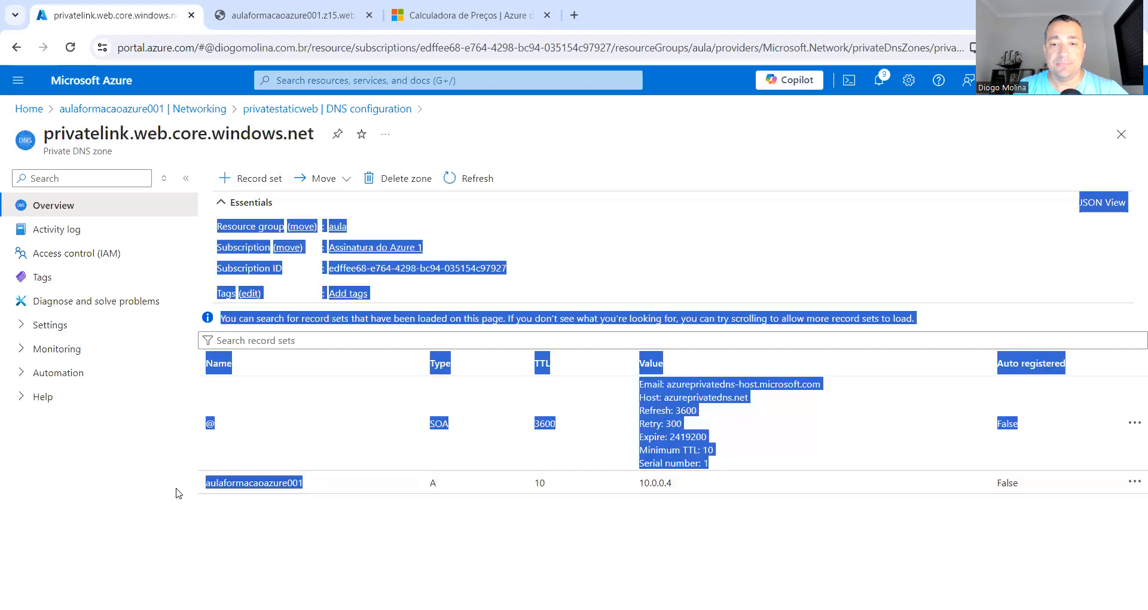
left_click(307, 492)
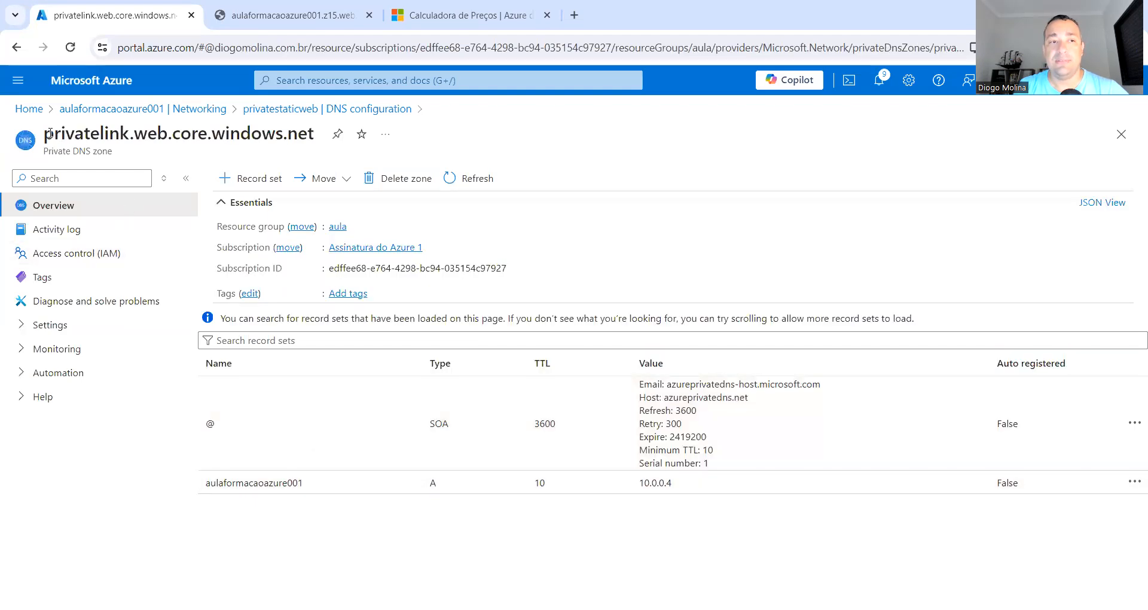
left_click_drag(46, 133, 312, 124)
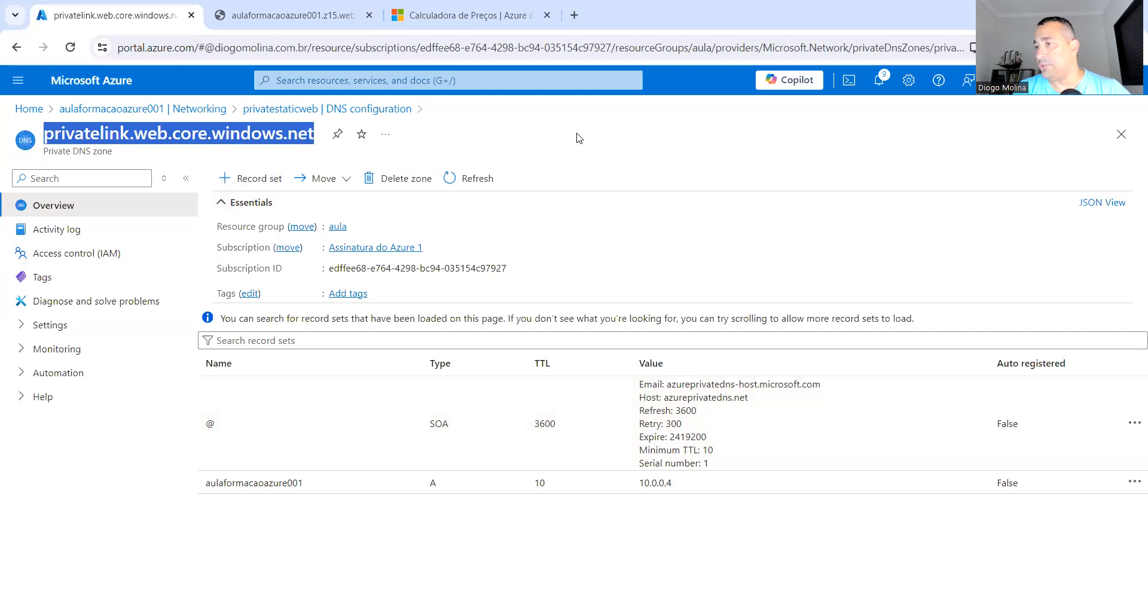
- Go back to the storage account and review its encryption settings and the available key management types
left_click(178, 112)
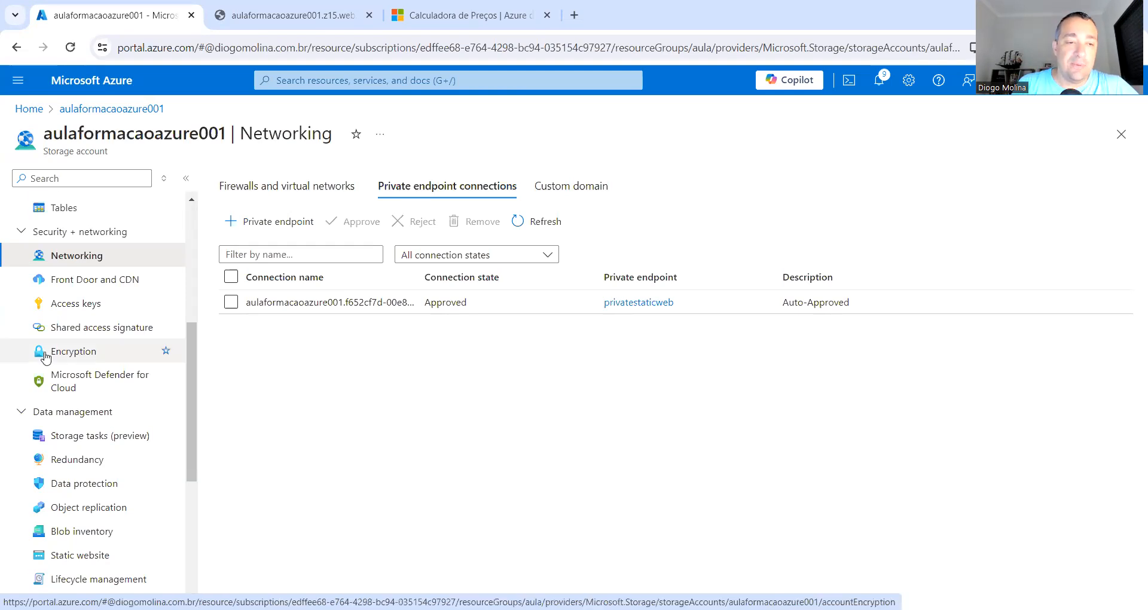
scroll(43, 359, "up", 2)
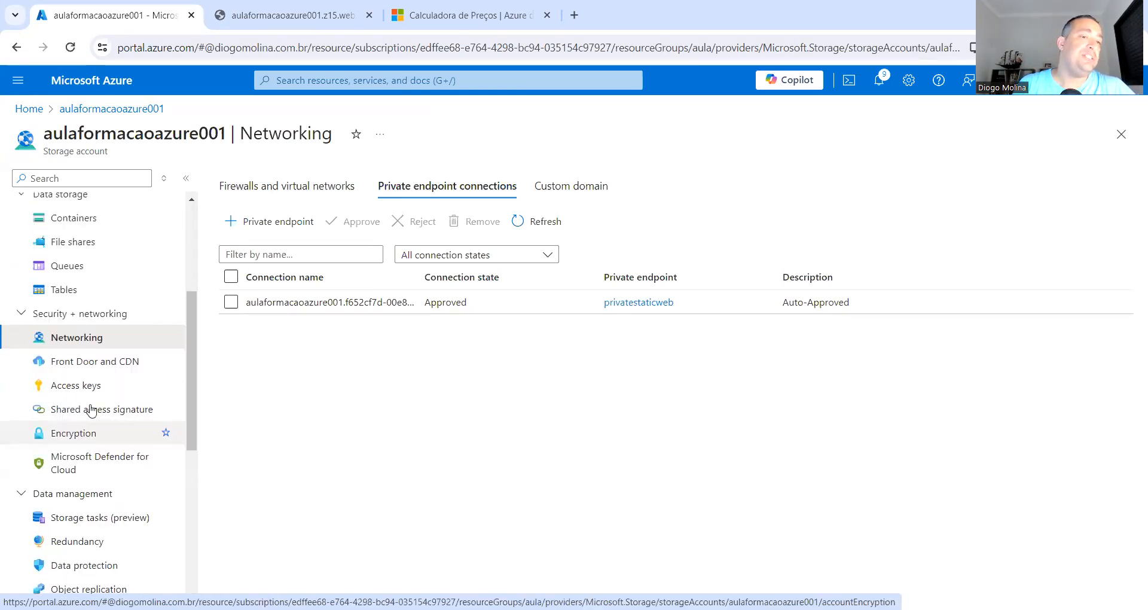
left_click(75, 432)
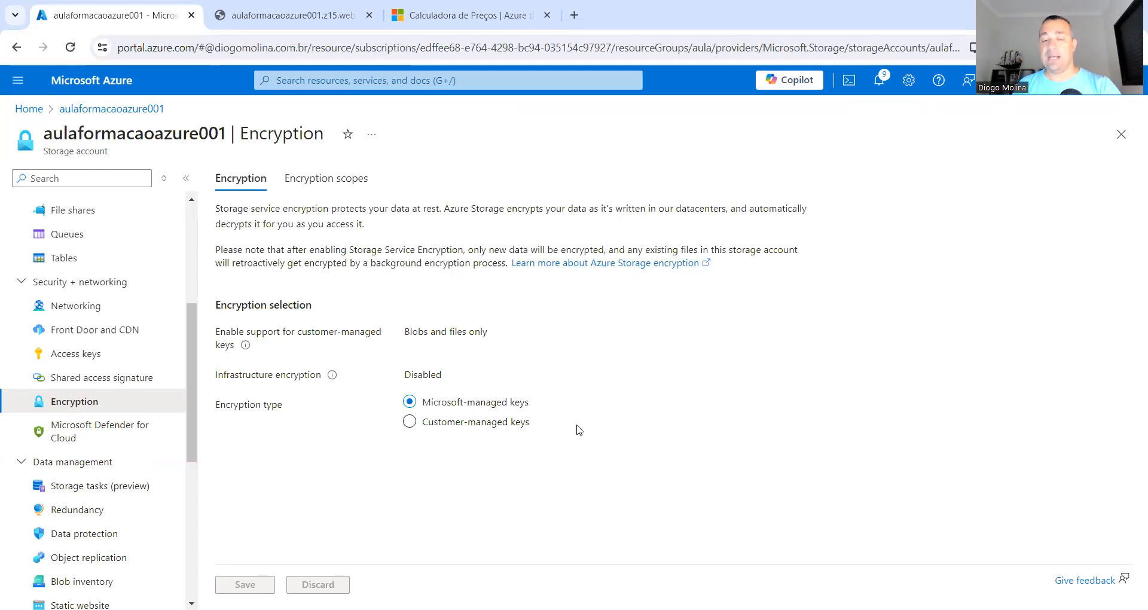
- Find the Key vaults service by searching for key, and start creating a new key vault
left_click(445, 80)
type("key")
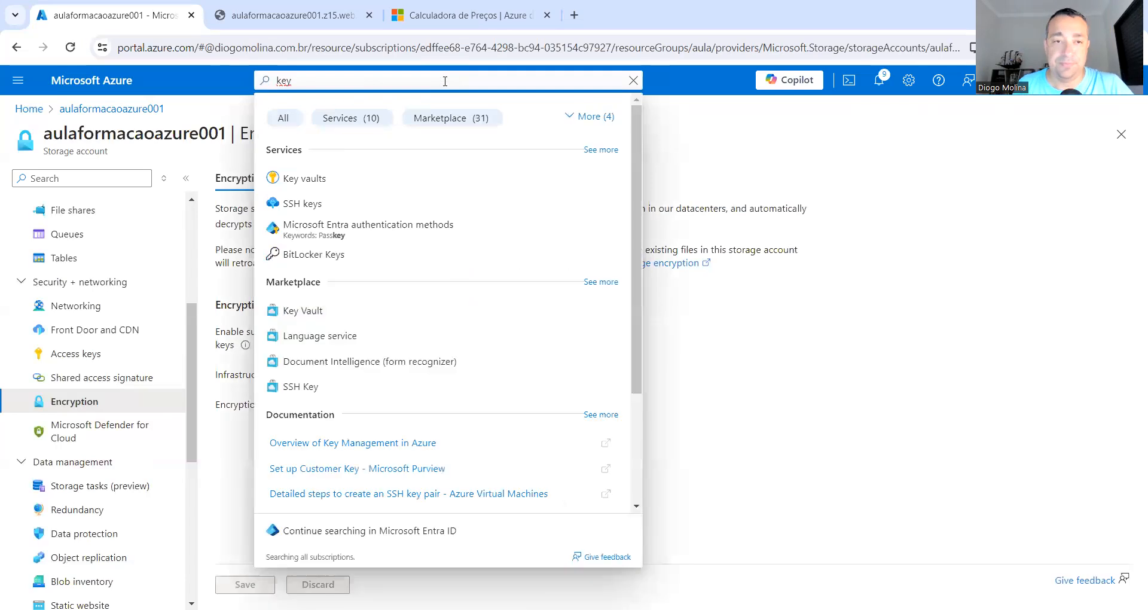
left_click(324, 181)
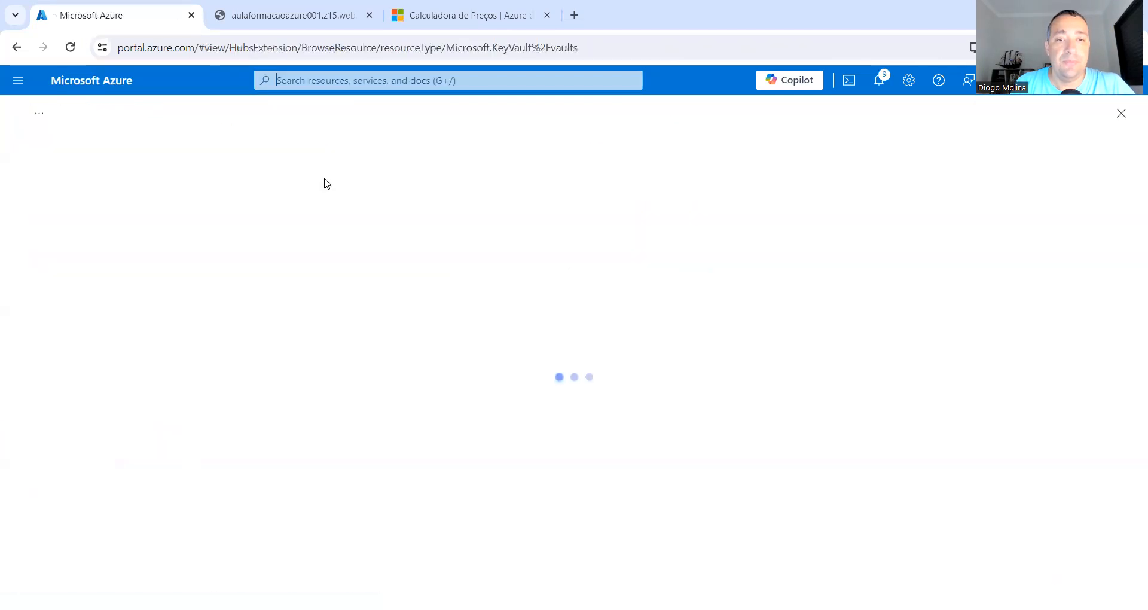
left_click(580, 479)
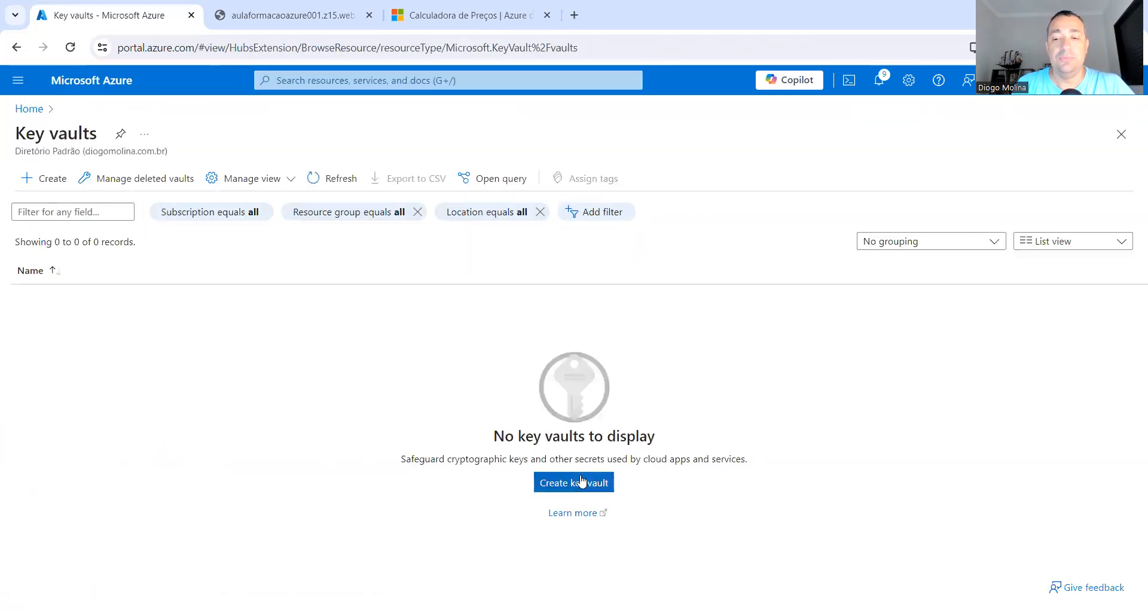
left_click(580, 482)
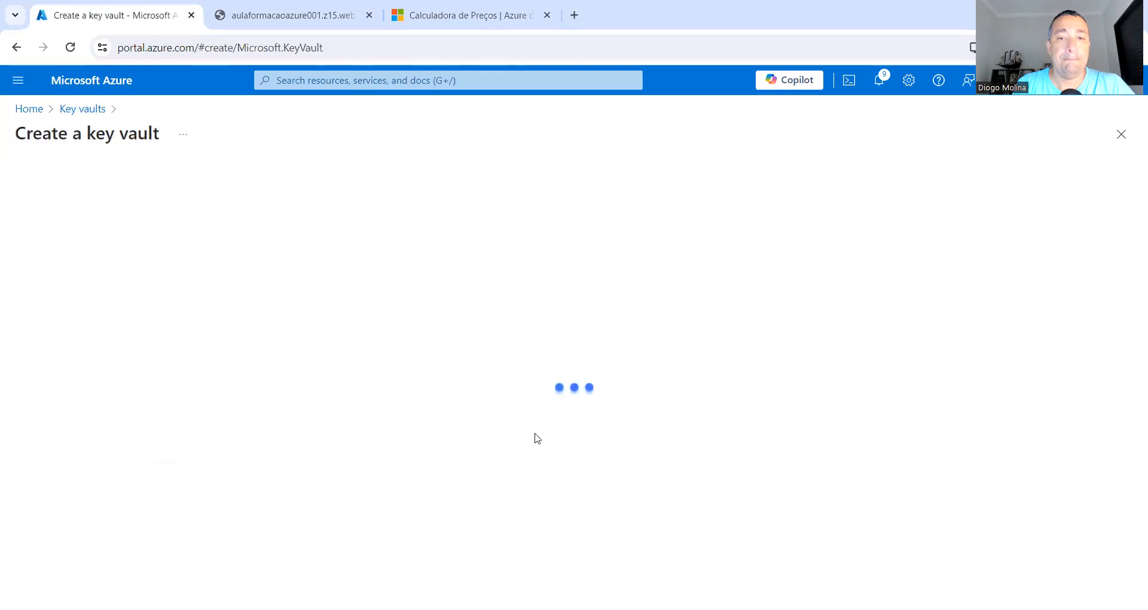
- Assign the new key vault to resource group aula and begin entering its name
scroll(464, 335, "down", 2)
left_click(412, 317)
left_click(249, 373)
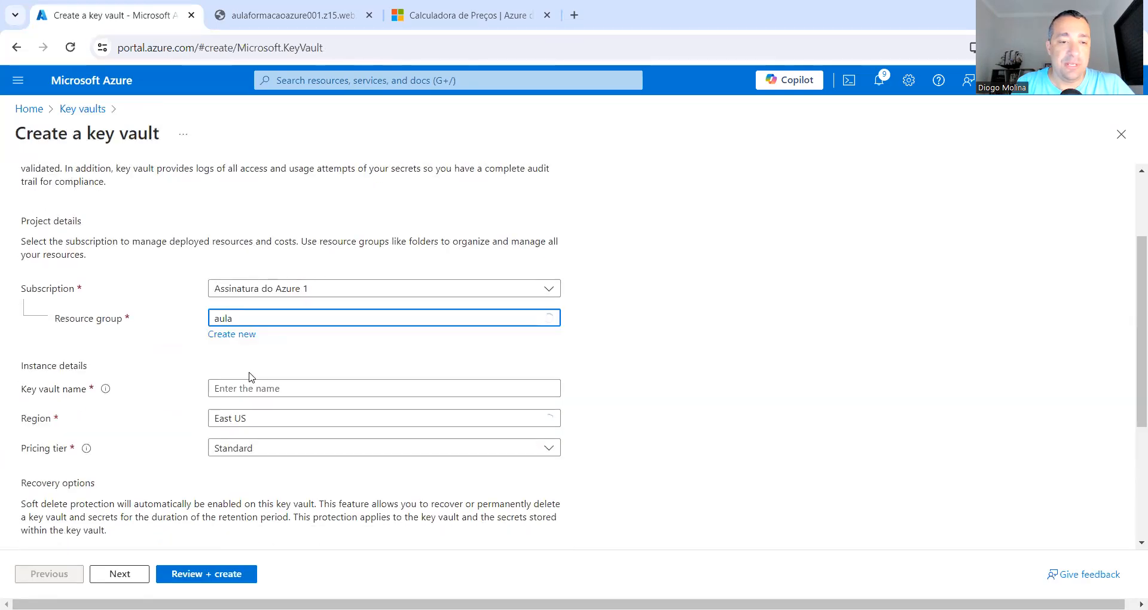
left_click(289, 394)
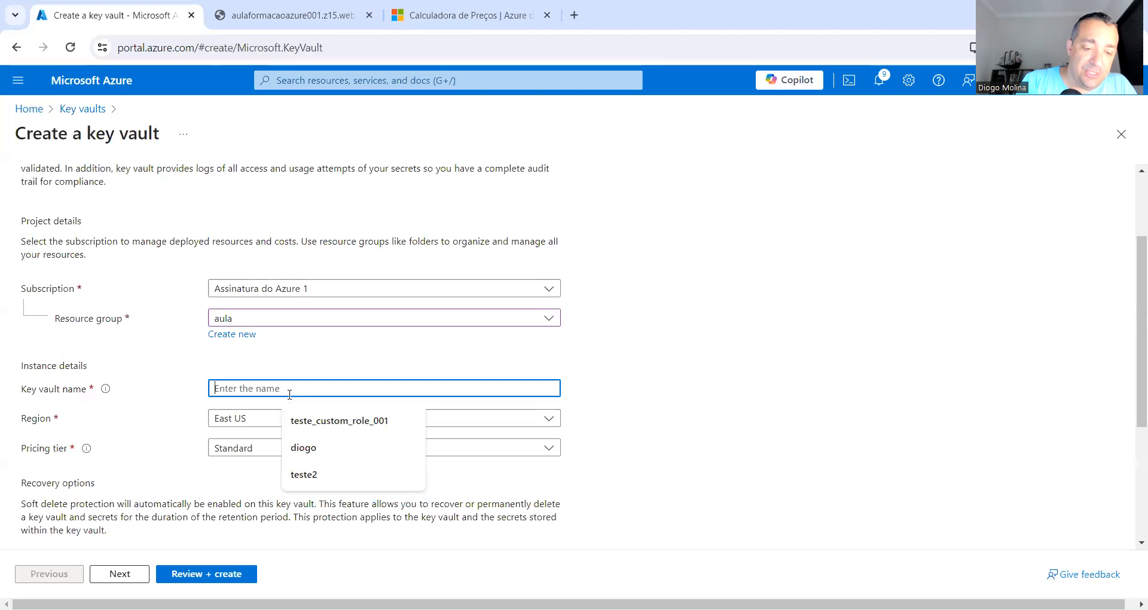
- Create the key vault with the name keyvault00101, the Brazil South region and the Standard pricing tier
type("keyvault001")
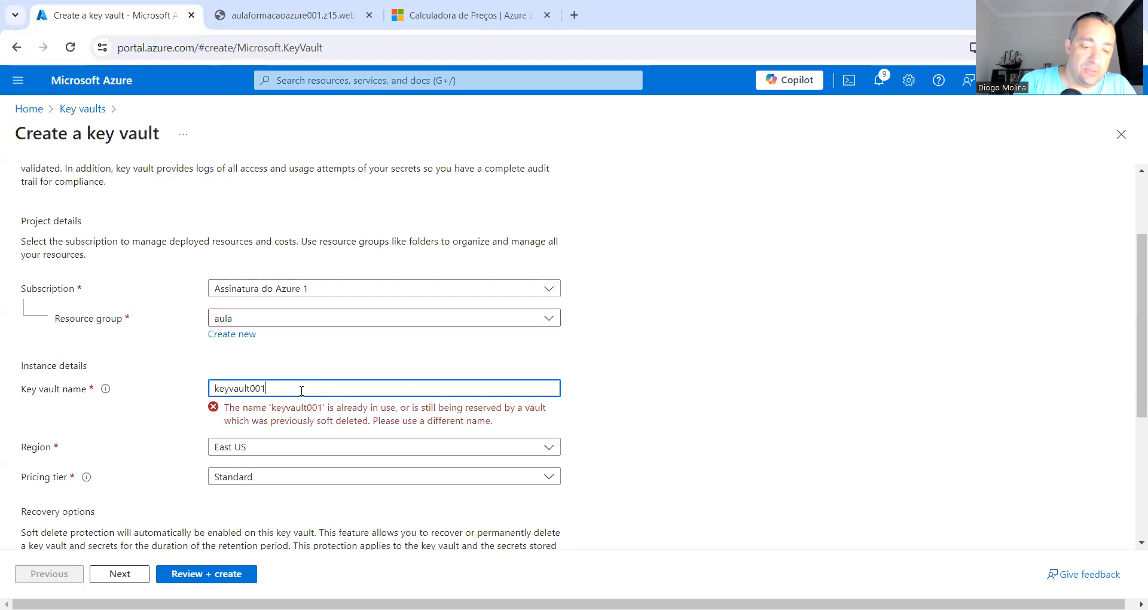
type("01")
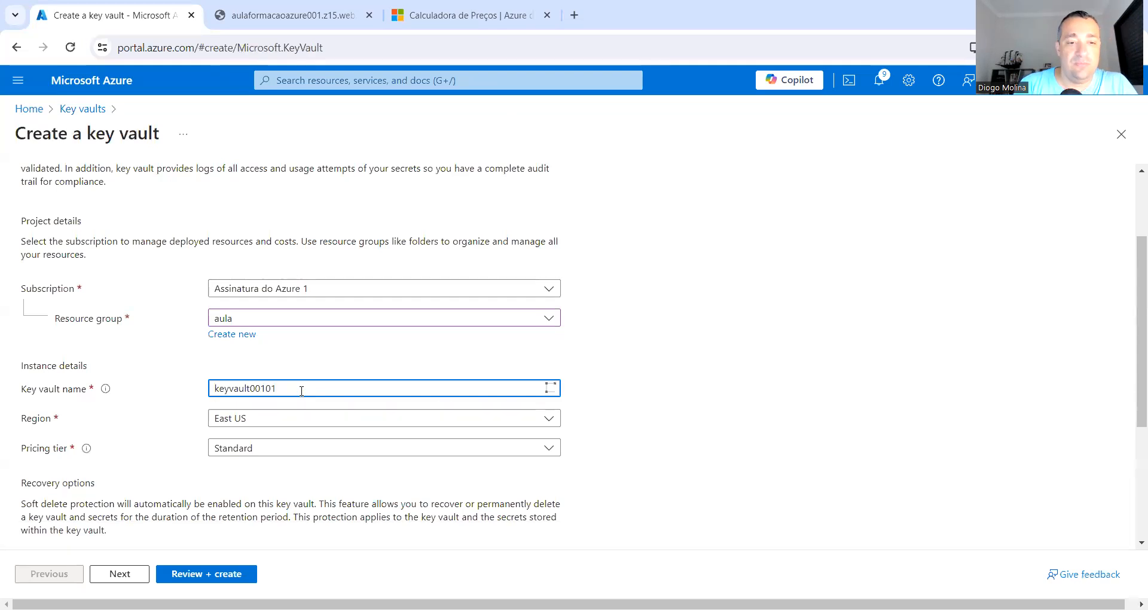
left_click(343, 417)
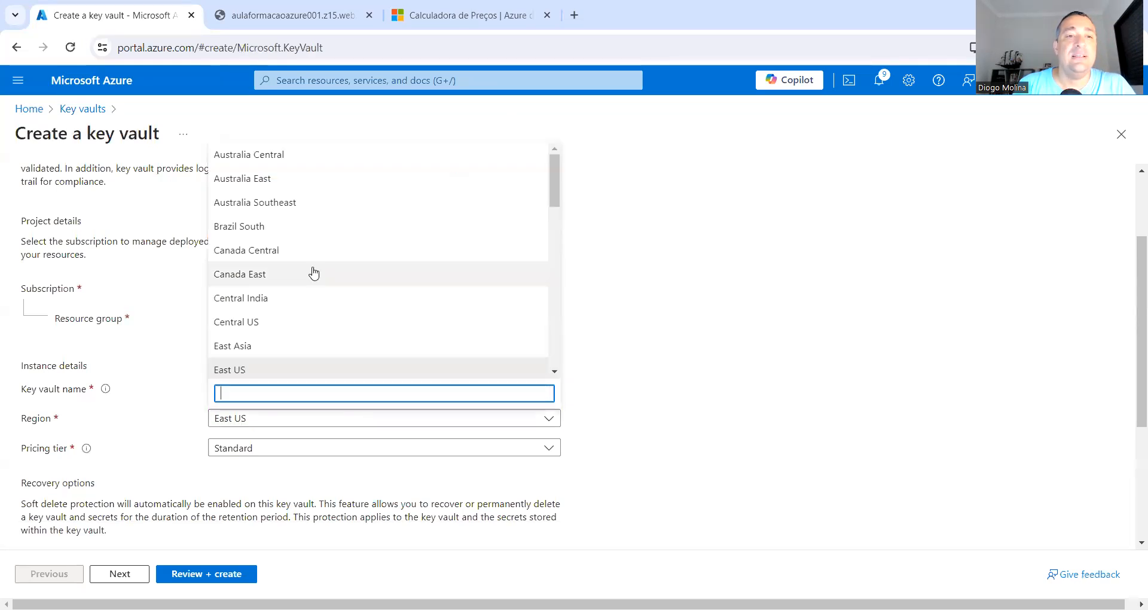
left_click(304, 232)
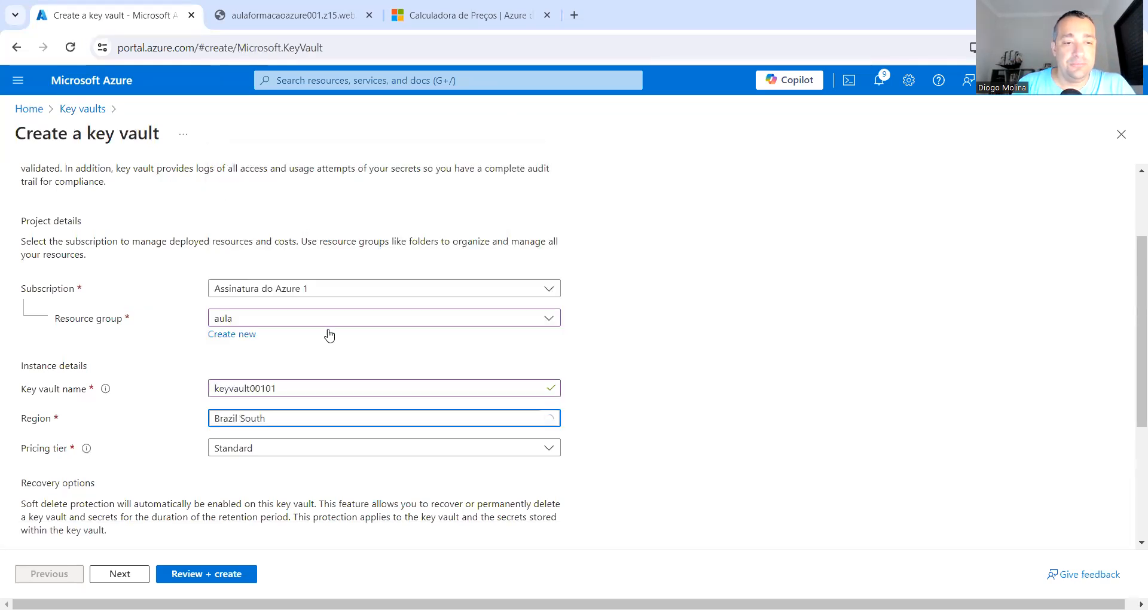
left_click(437, 455)
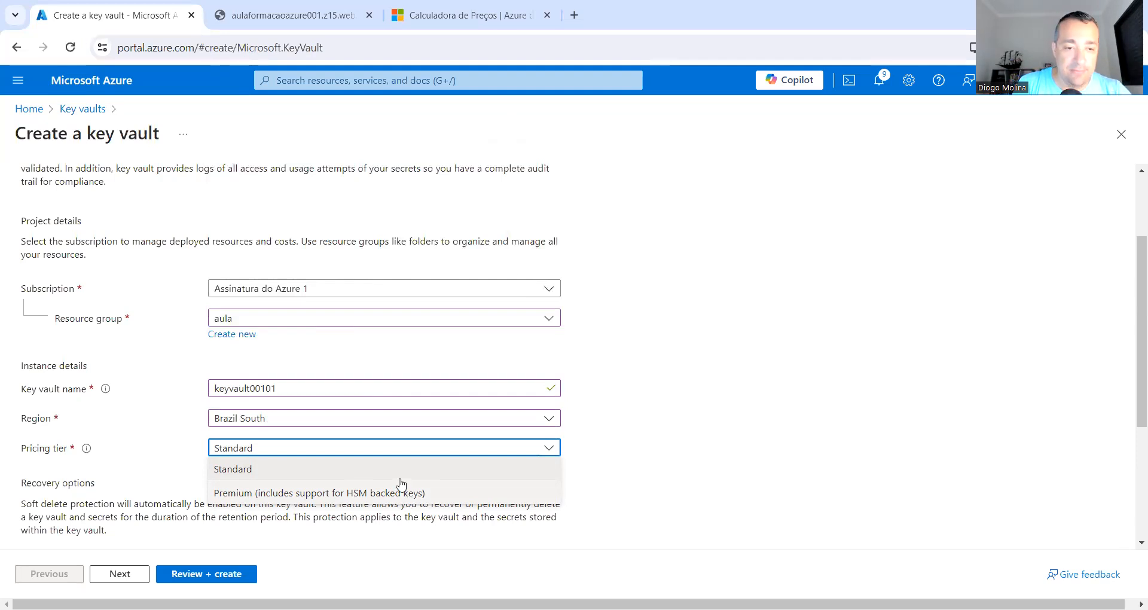
left_click(341, 469)
left_click(209, 574)
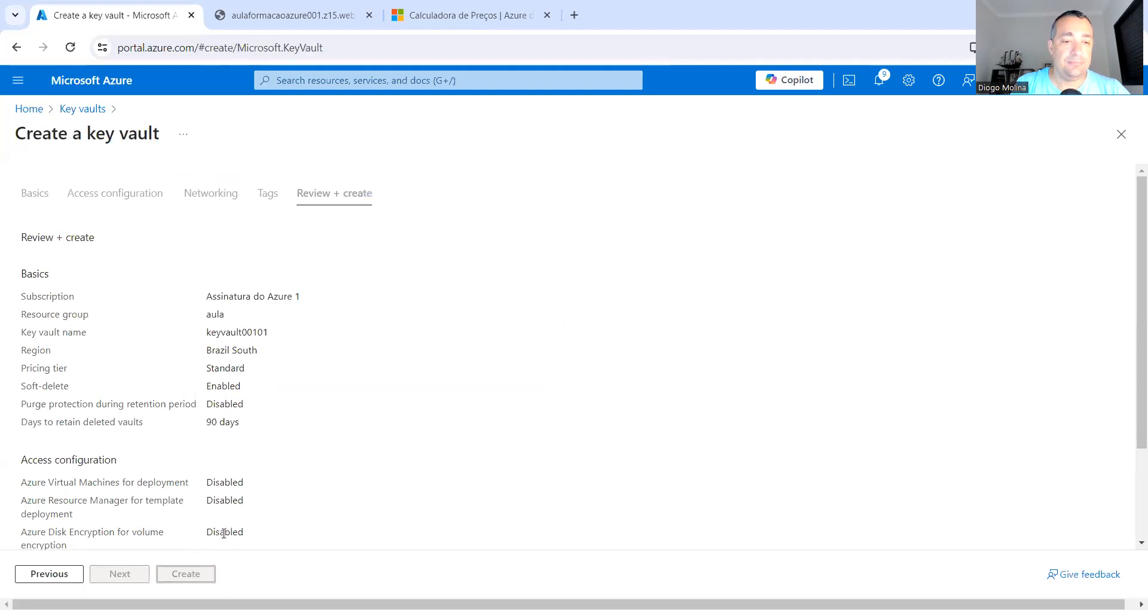
left_click(196, 577)
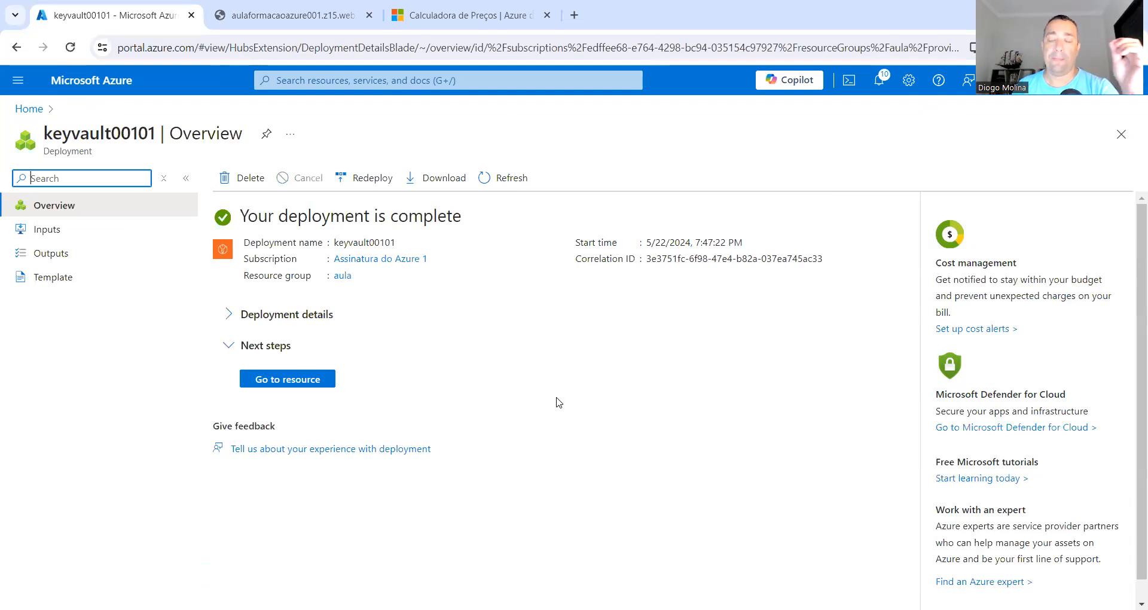
- Switch the new vault's permission model to Vault access policy and grant access for VM deployment, Resource Manager template deployment and Disk Encryption, applying the changes
left_click(321, 382)
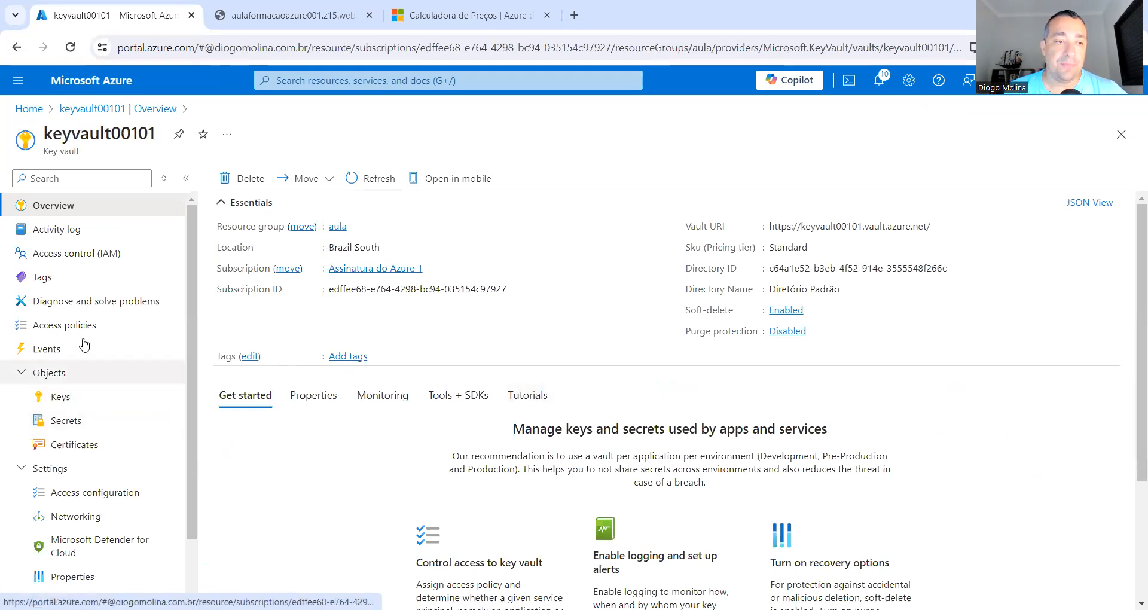
scroll(89, 395, "down", 1)
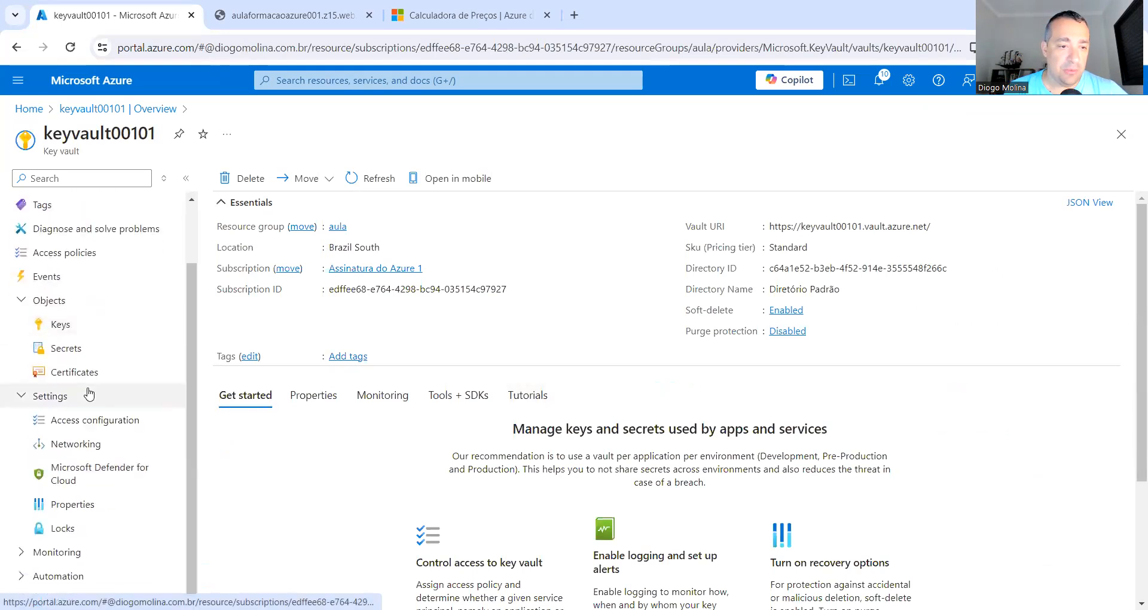
left_click(90, 420)
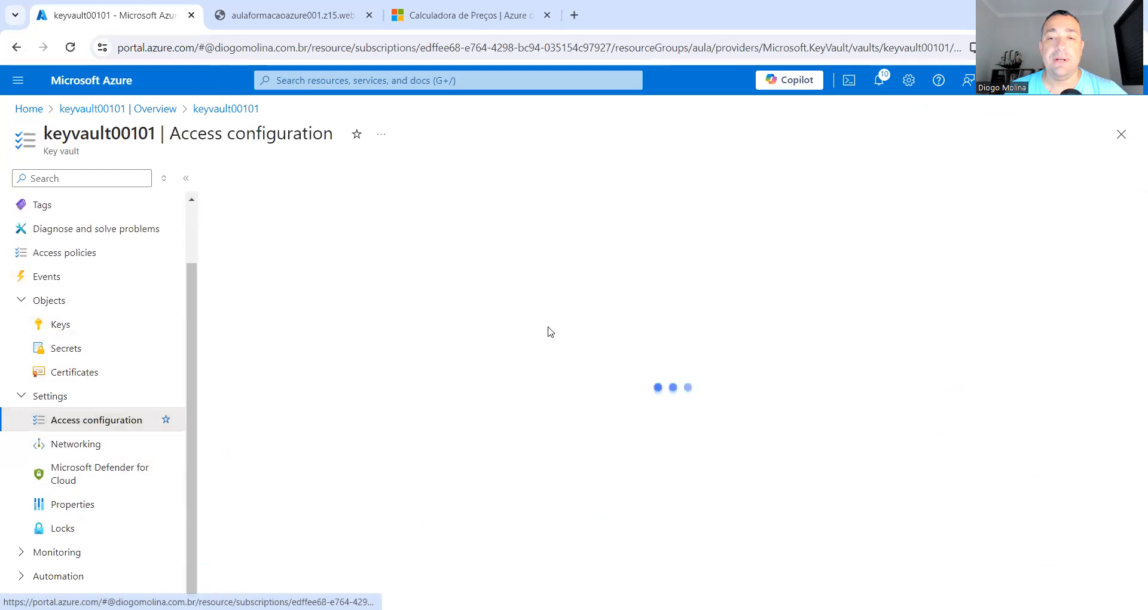
left_click(351, 383)
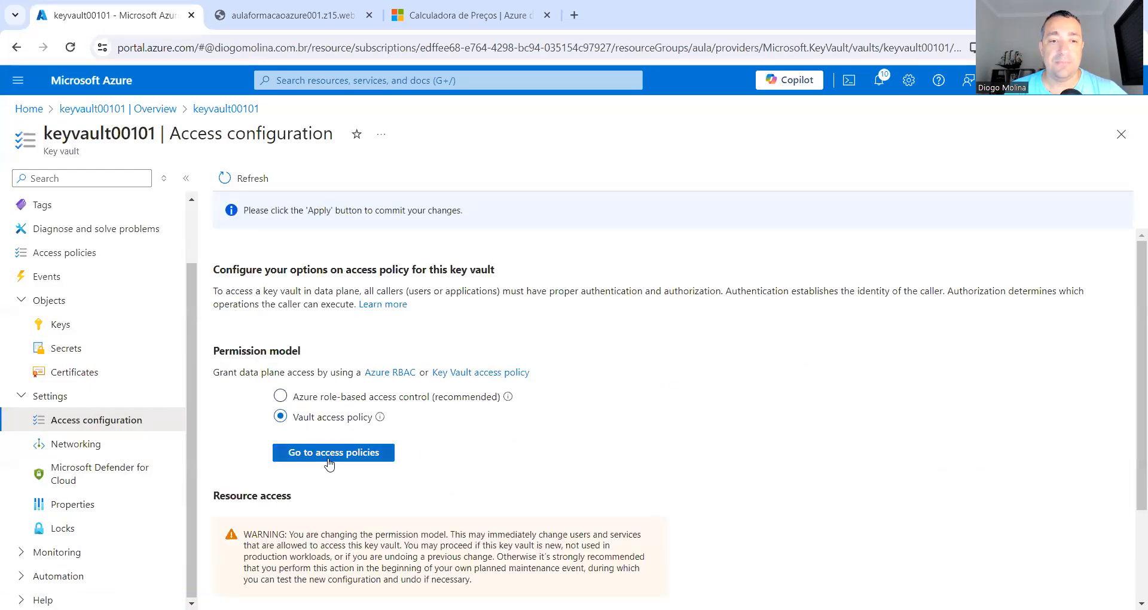
scroll(329, 463, "down", 2)
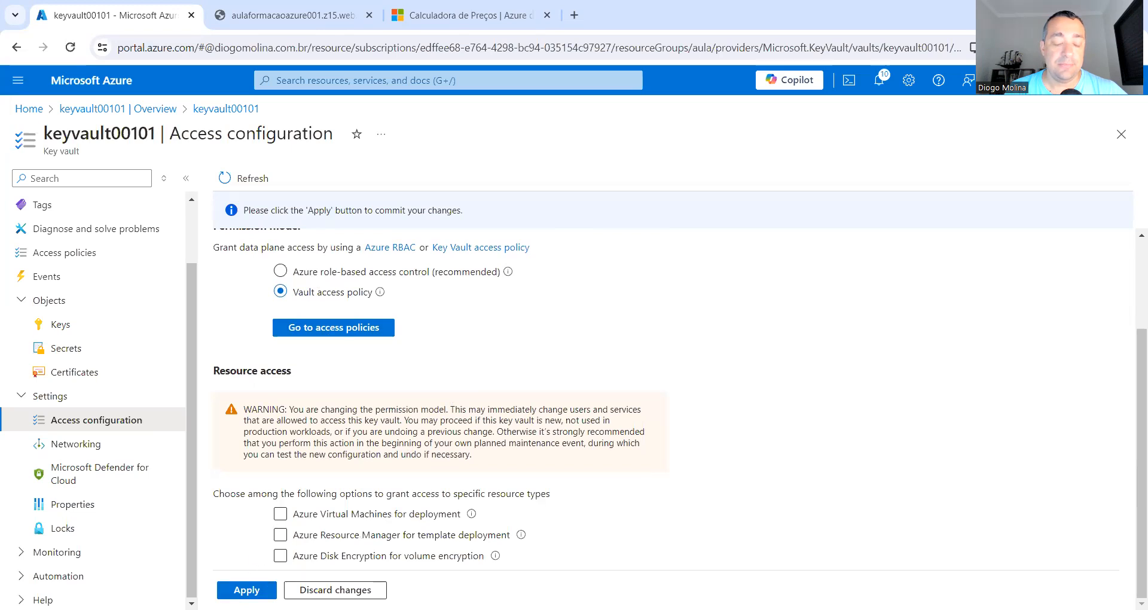
left_click(281, 514)
left_click(280, 538)
left_click(280, 556)
left_click(258, 589)
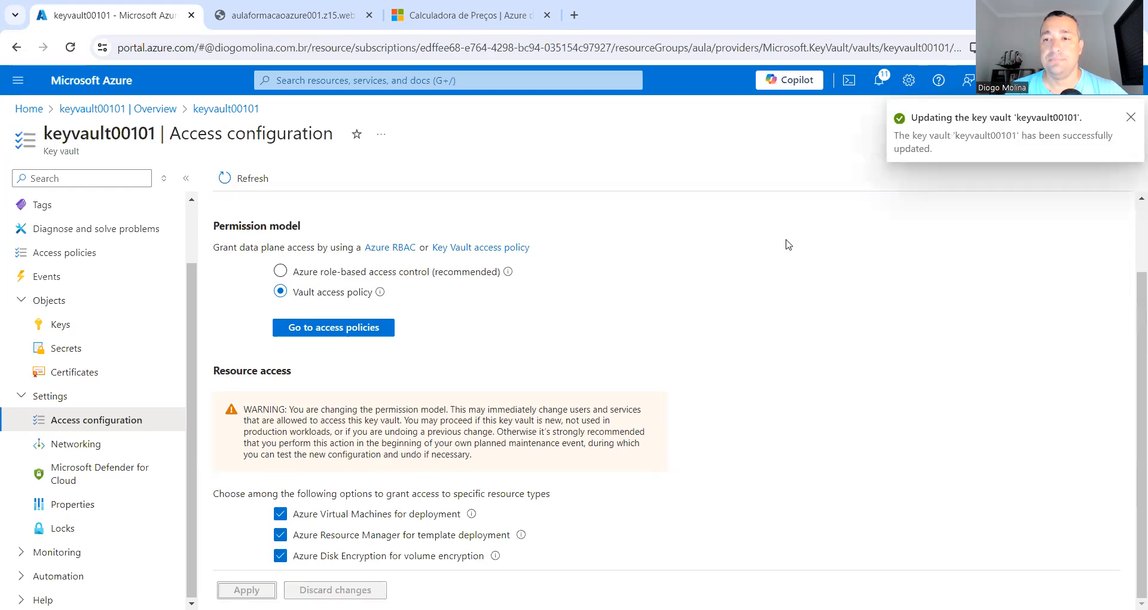
- Start a new access policy for the vault with all key, secret and certificate management operations selected
left_click(91, 253)
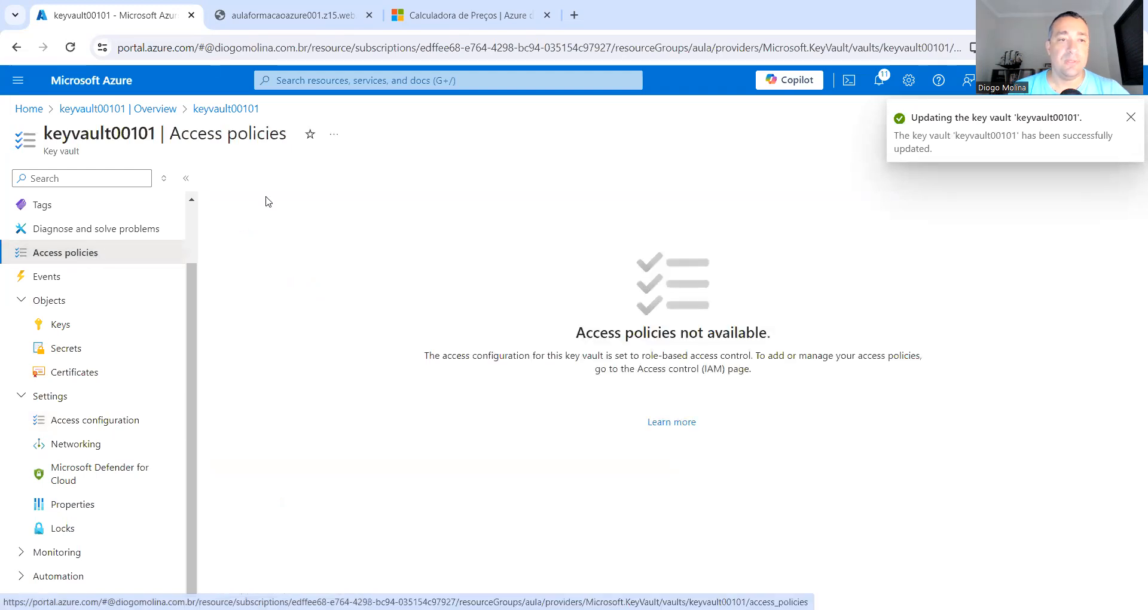
left_click(70, 48)
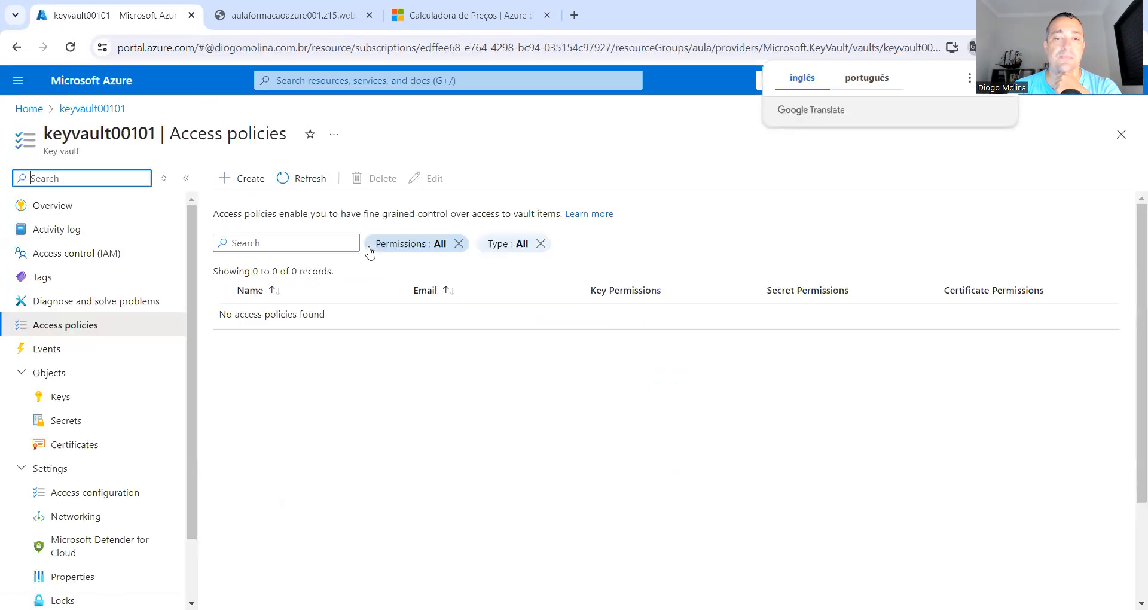
left_click(244, 190)
left_click(244, 190)
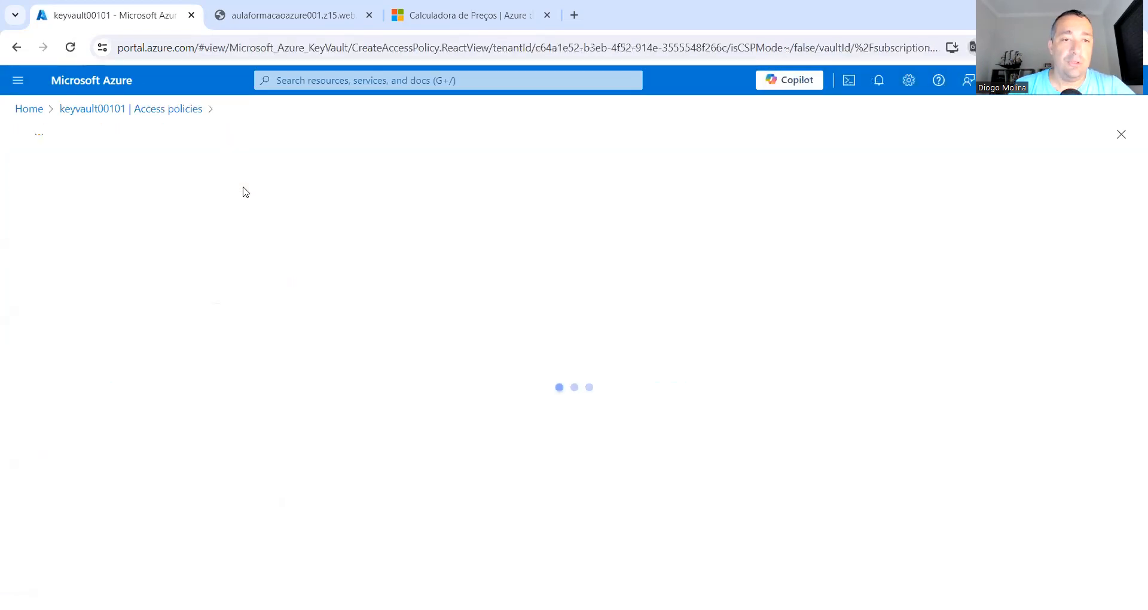
left_click(30, 354)
left_click(222, 352)
left_click(437, 352)
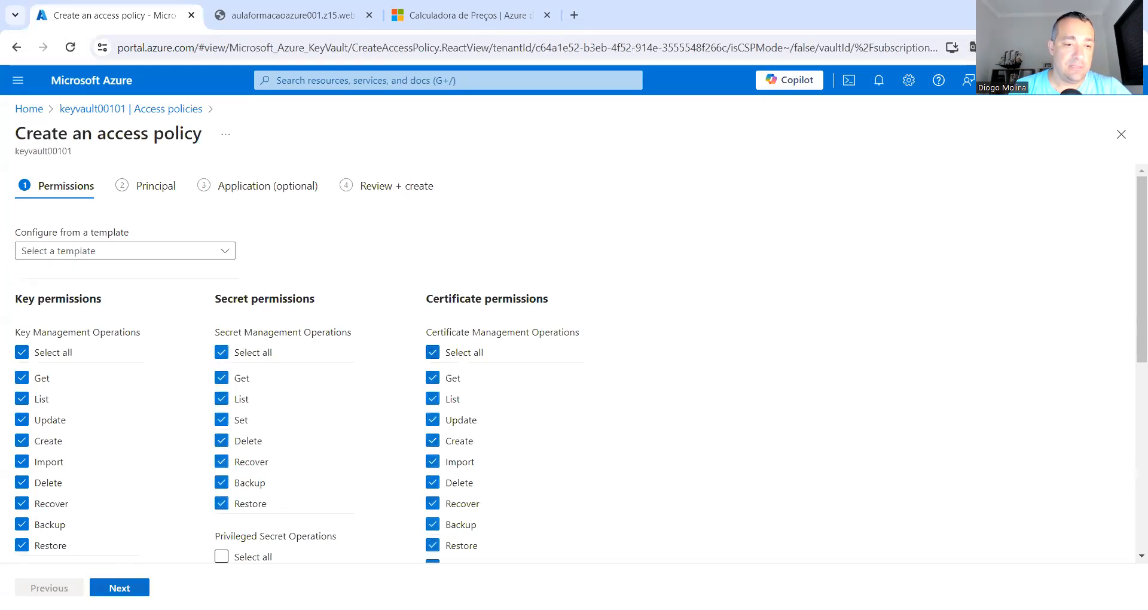
- Assign the administrator's Outlook account as the policy's principal and create the access policy without selecting an application
left_click(144, 588)
left_click(162, 289)
type("diogo")
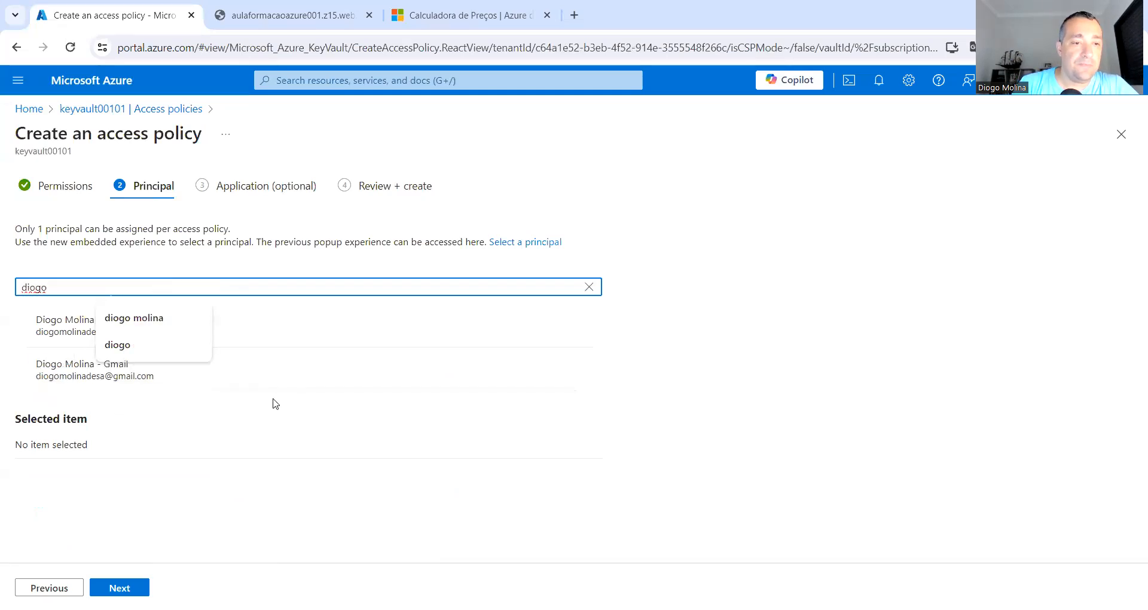
left_click(184, 342)
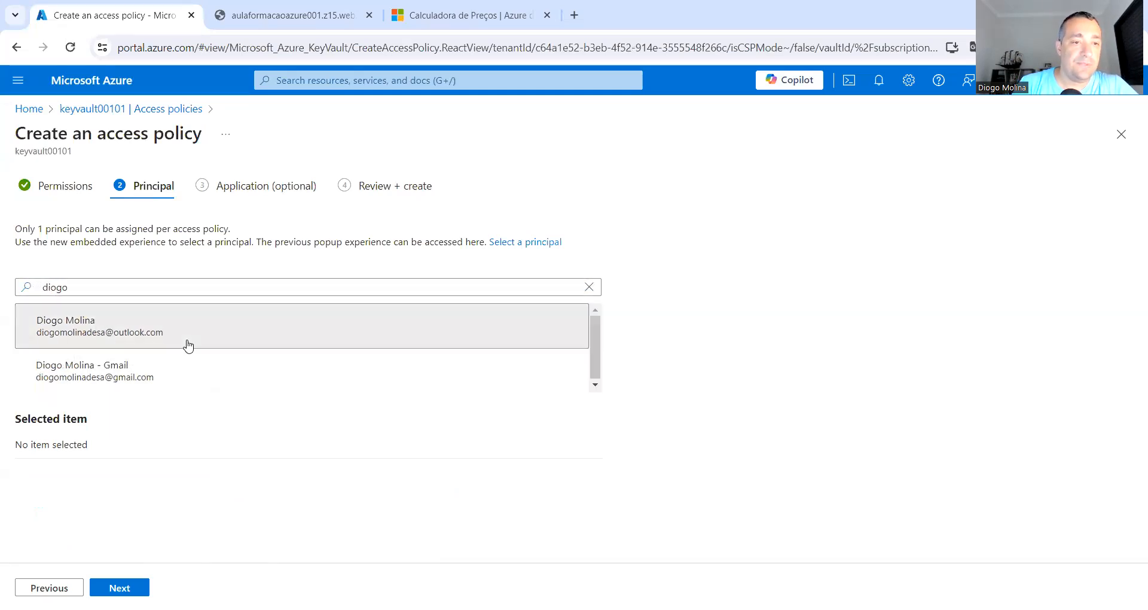
left_click(119, 588)
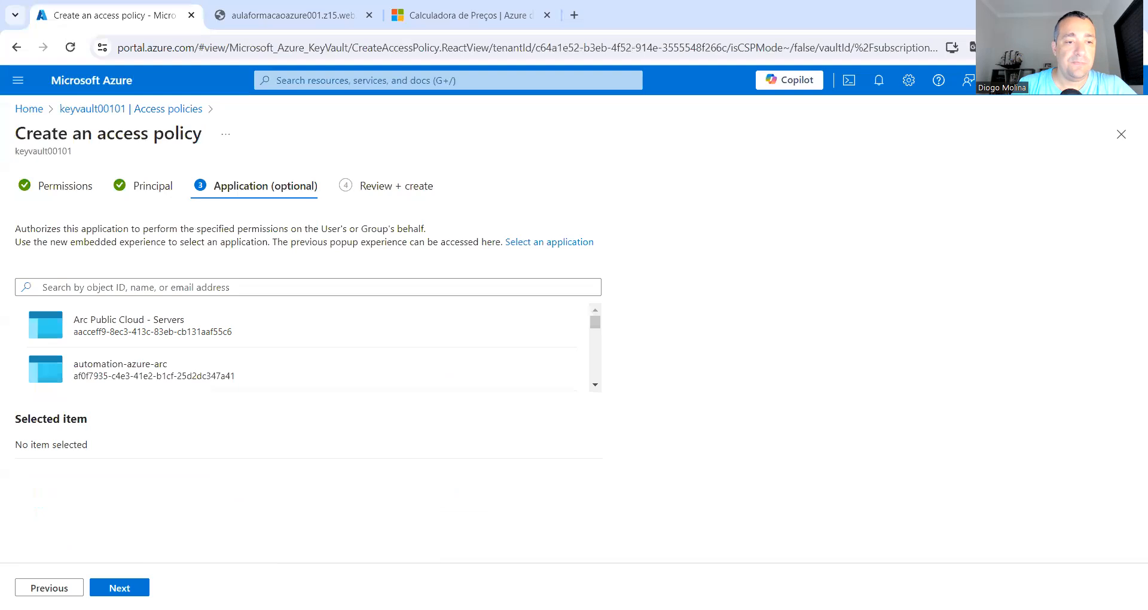
left_click(119, 588)
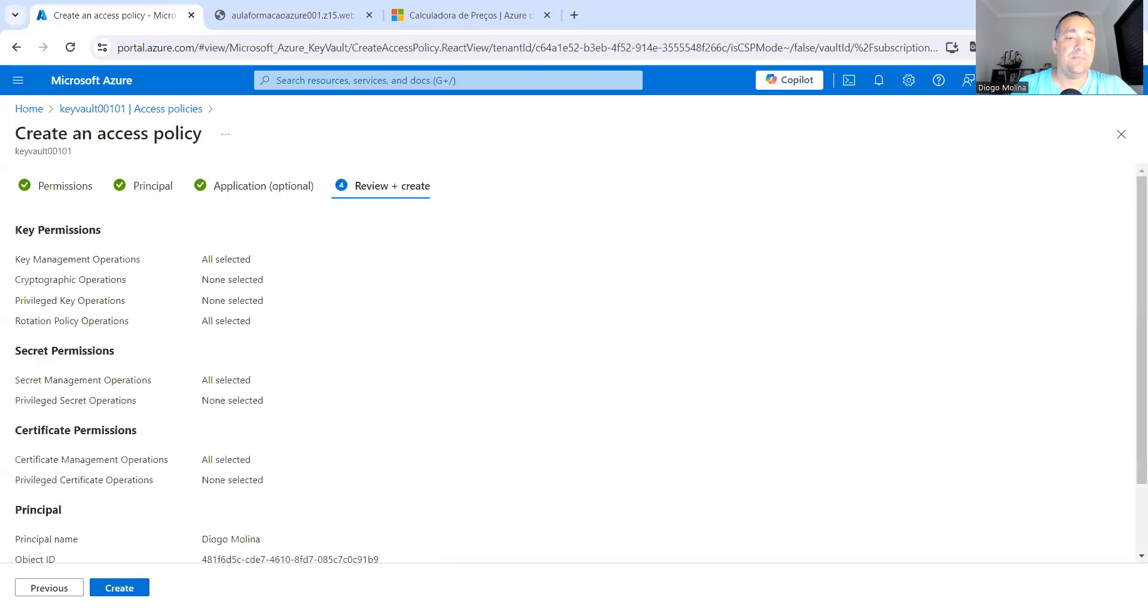
left_click(117, 587)
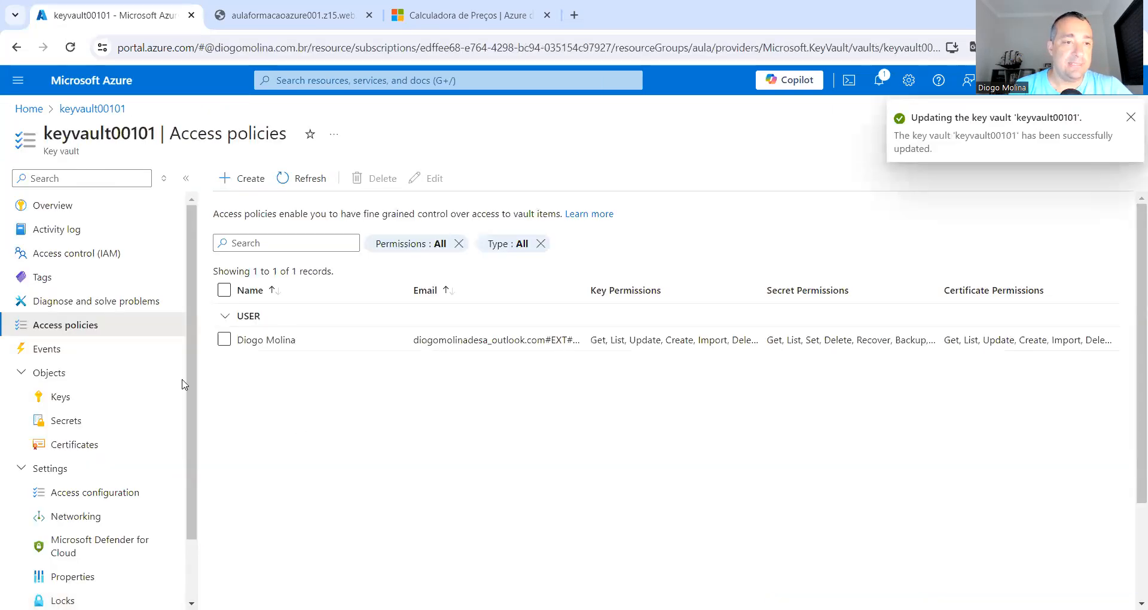
- Generate an enabled RSA 2048 key named key-st in the vault
left_click(85, 404)
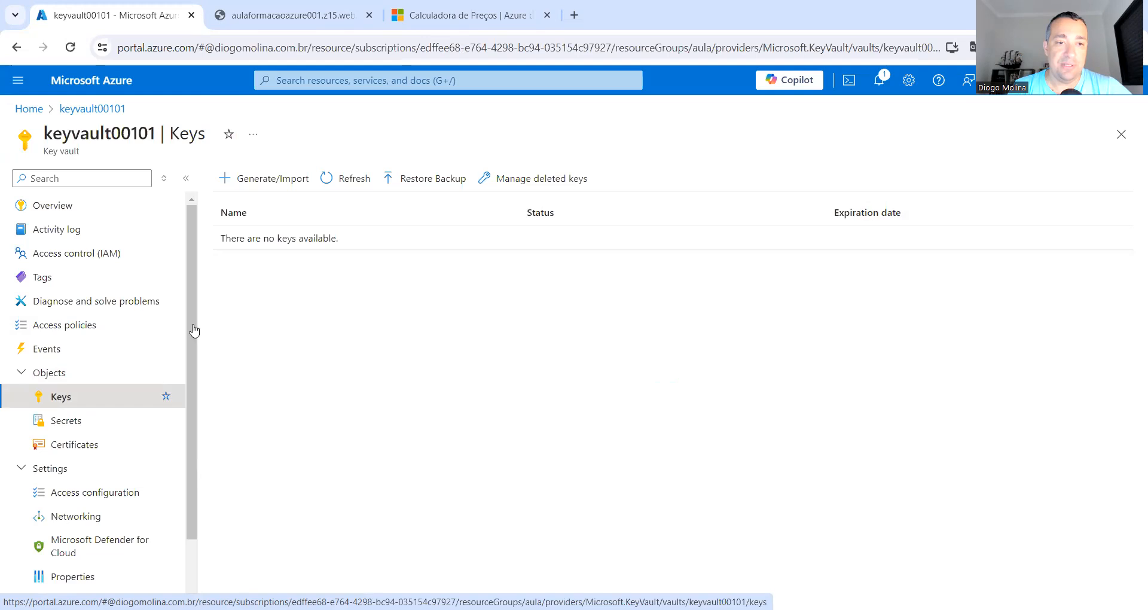
left_click(267, 183)
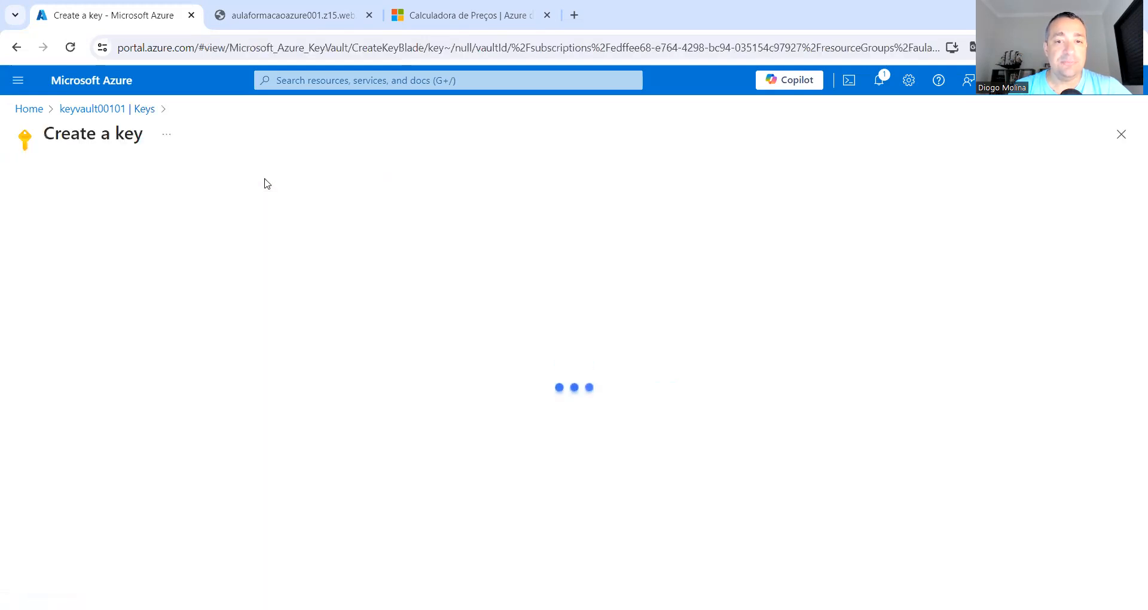
left_click(260, 196)
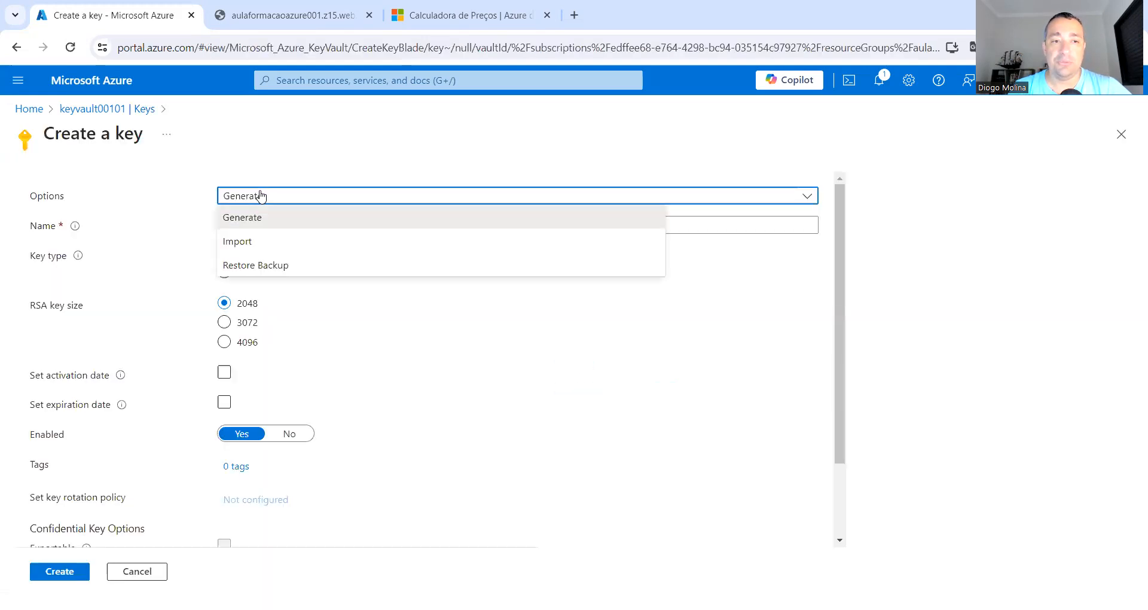
left_click(341, 171)
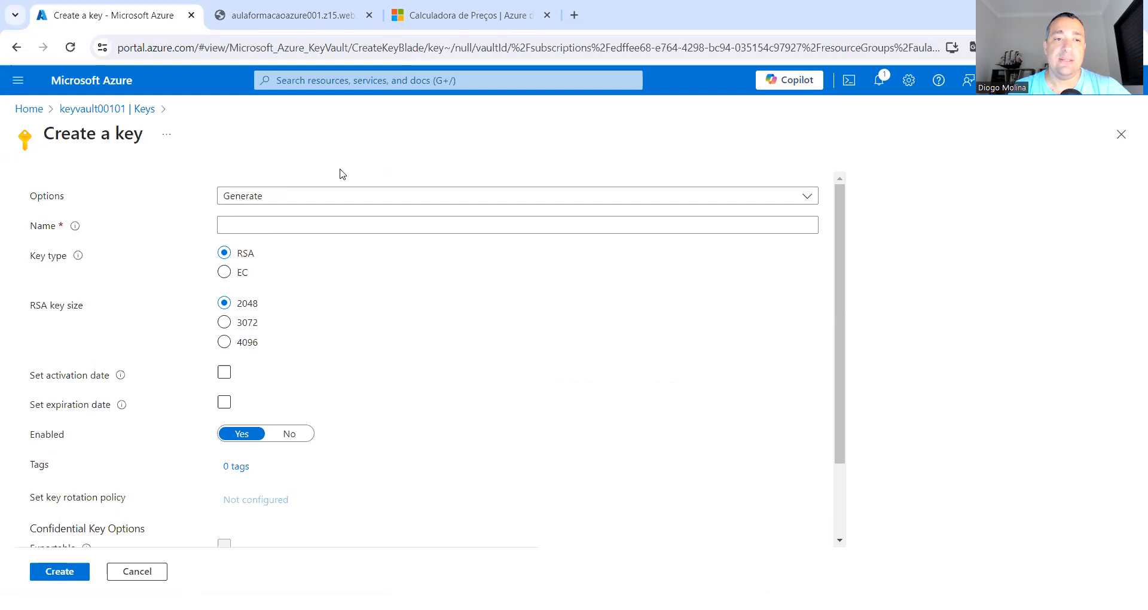
double_click(268, 240)
left_click(272, 228)
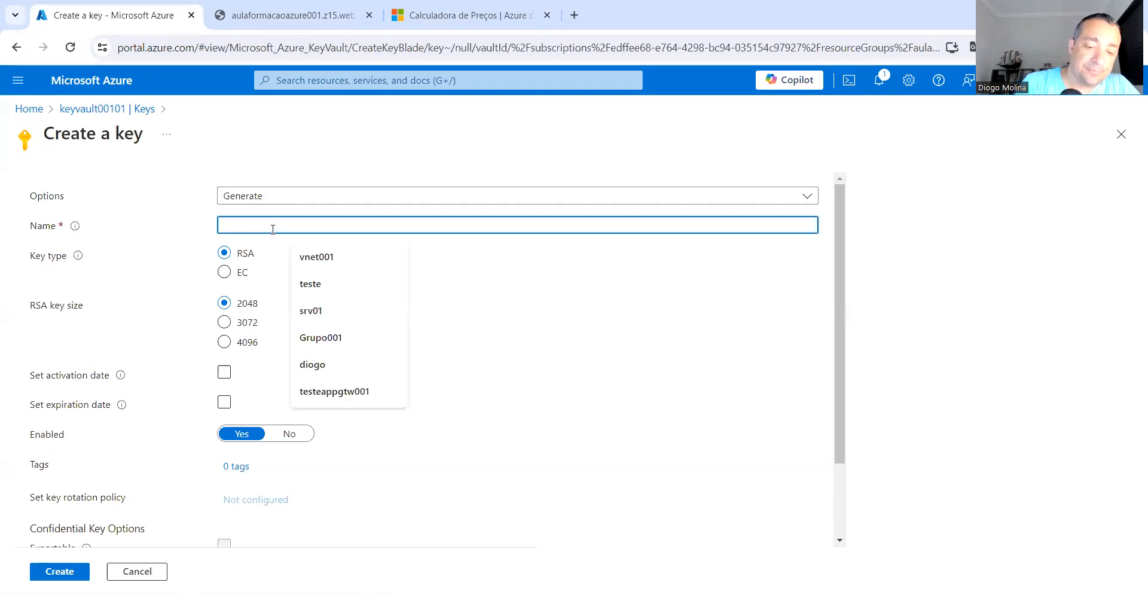
type("key-st")
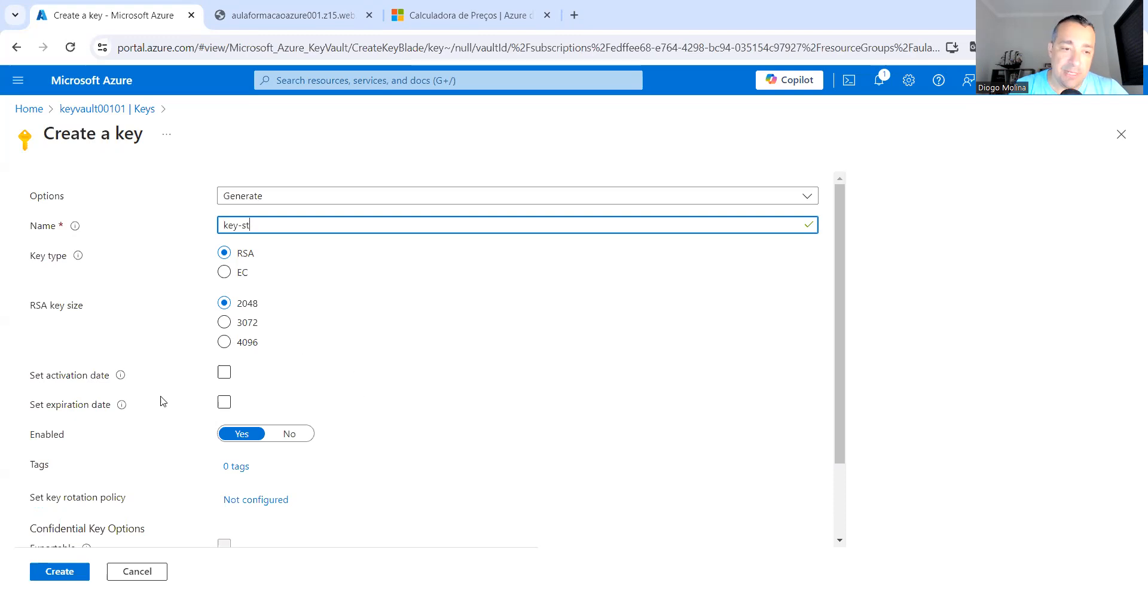
scroll(427, 348, "down", 2)
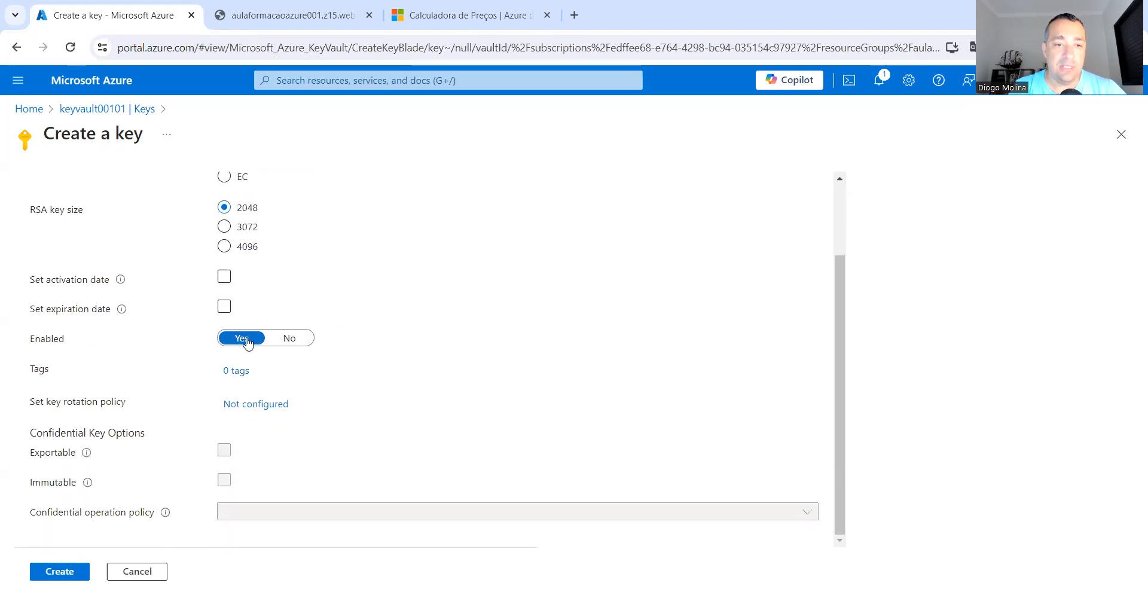
left_click(58, 580)
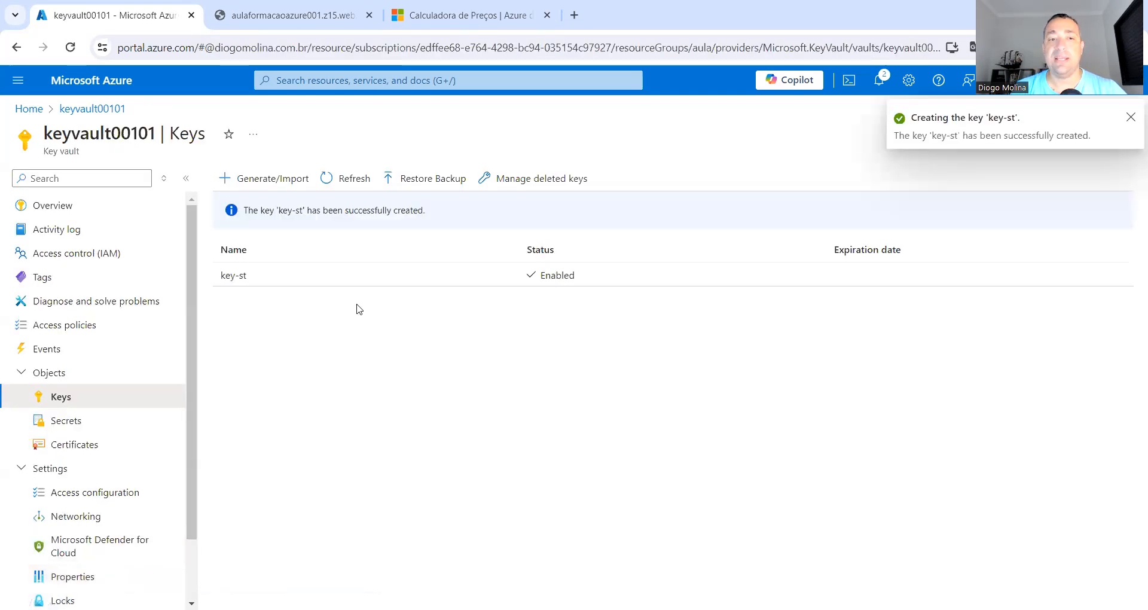
- Examine the properties and permitted operations of key-st's current version, and return to the vault's key list
left_click(322, 281)
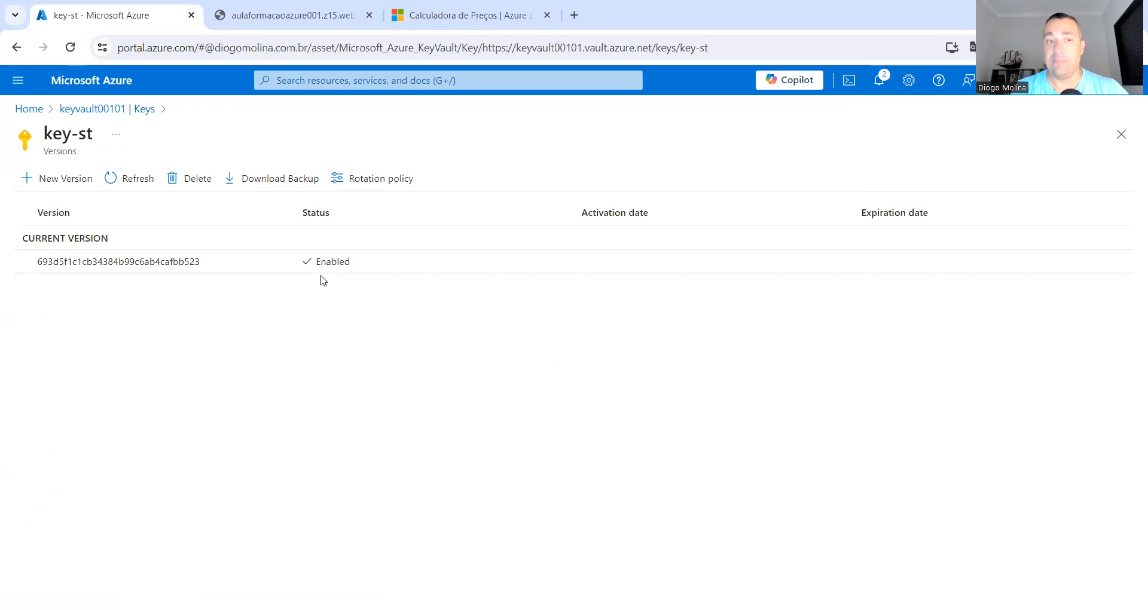
left_click(167, 261)
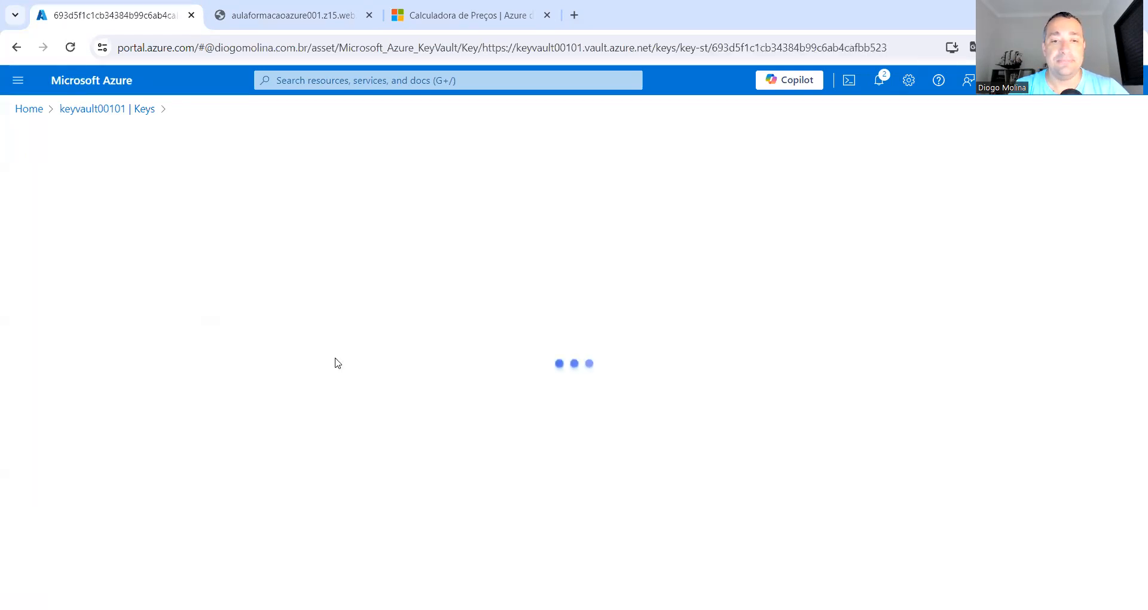
scroll(355, 423, "down", 3)
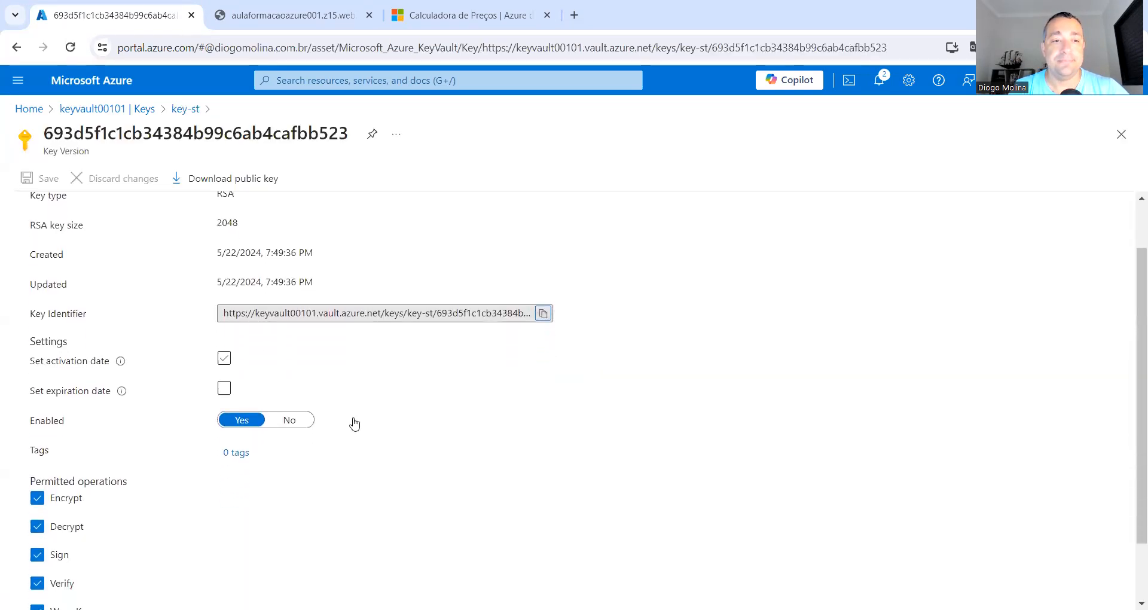
scroll(354, 422, "up", 3)
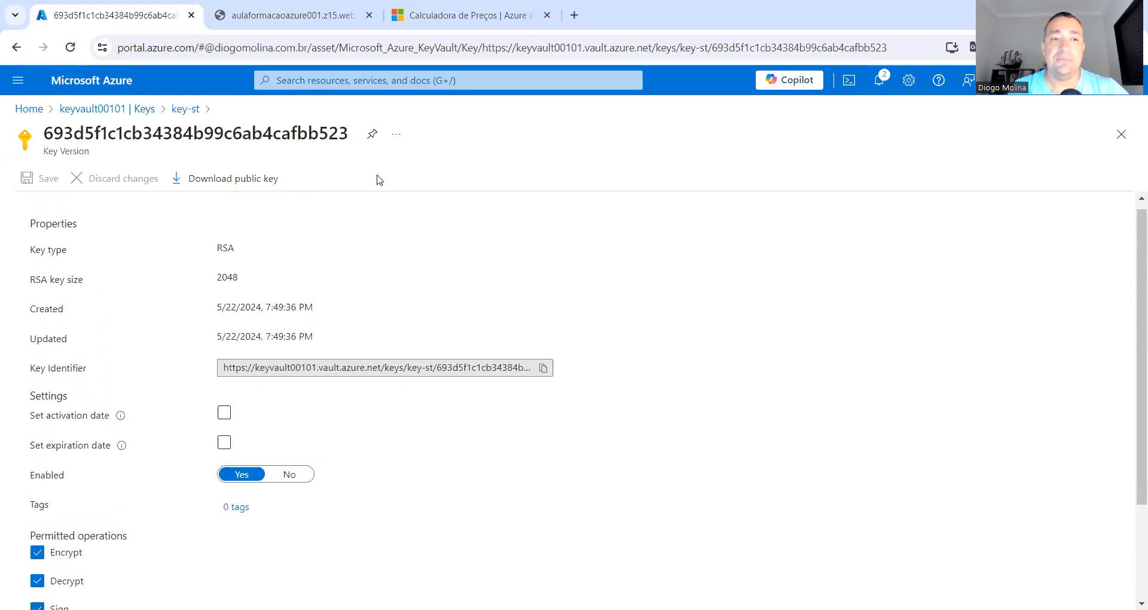
left_click(184, 111)
left_click(139, 111)
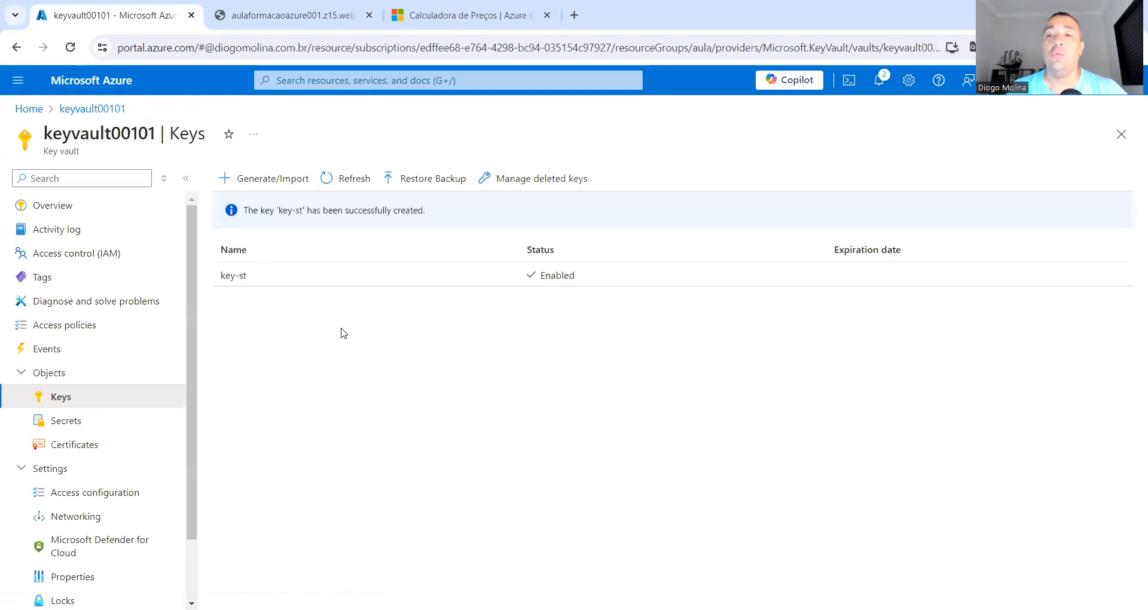
left_click_drag(277, 274, 212, 276)
left_click(381, 335)
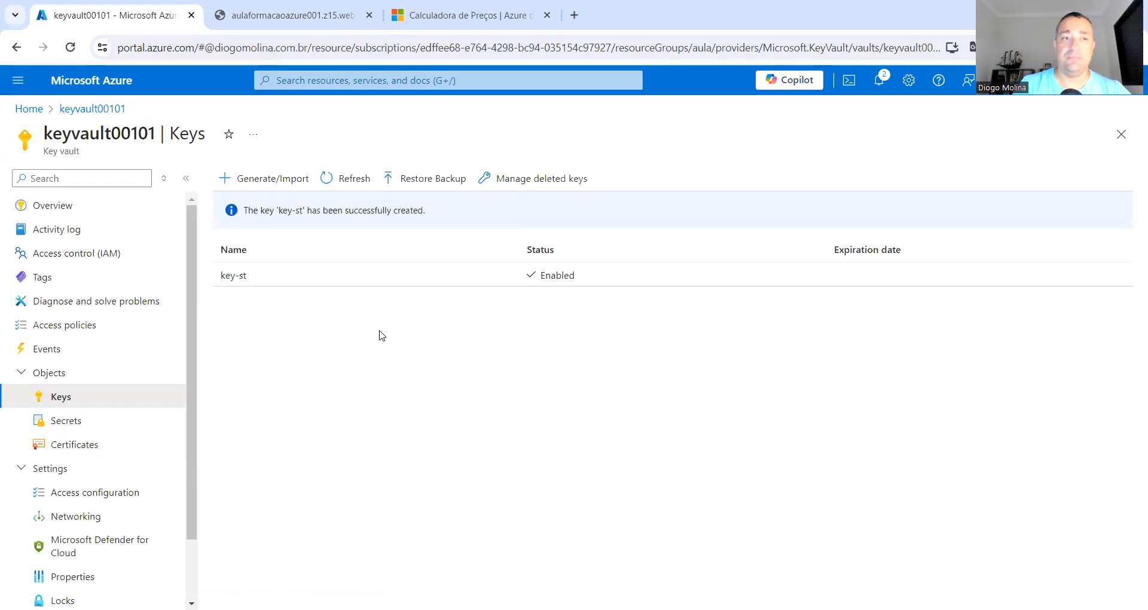
- Open the aulaformacaoazure001 storage account from the portal's home page
left_click(30, 112)
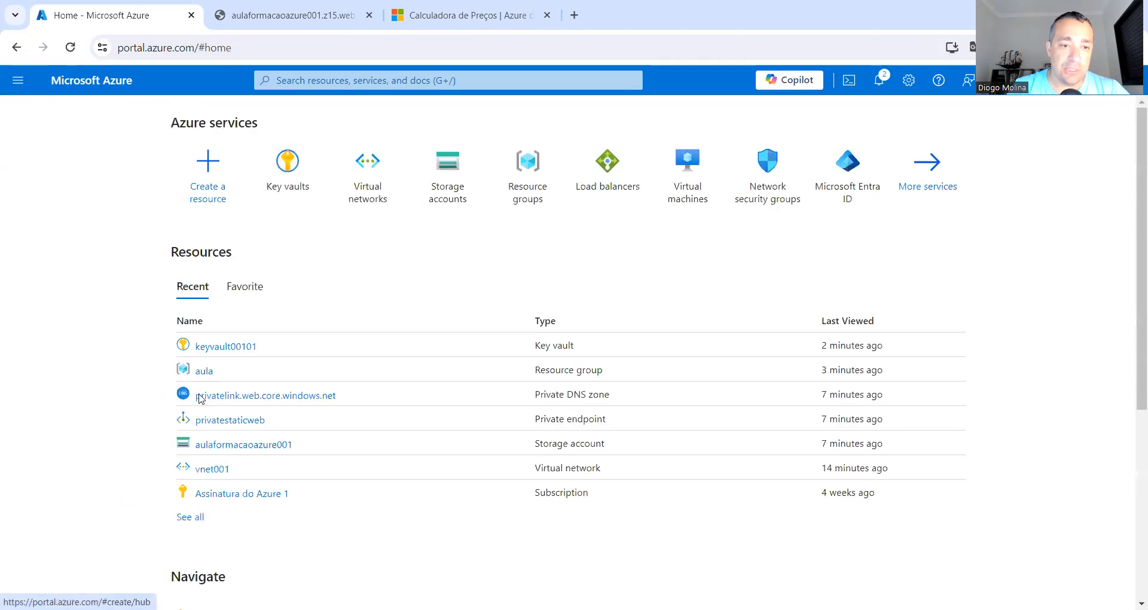
left_click(226, 445)
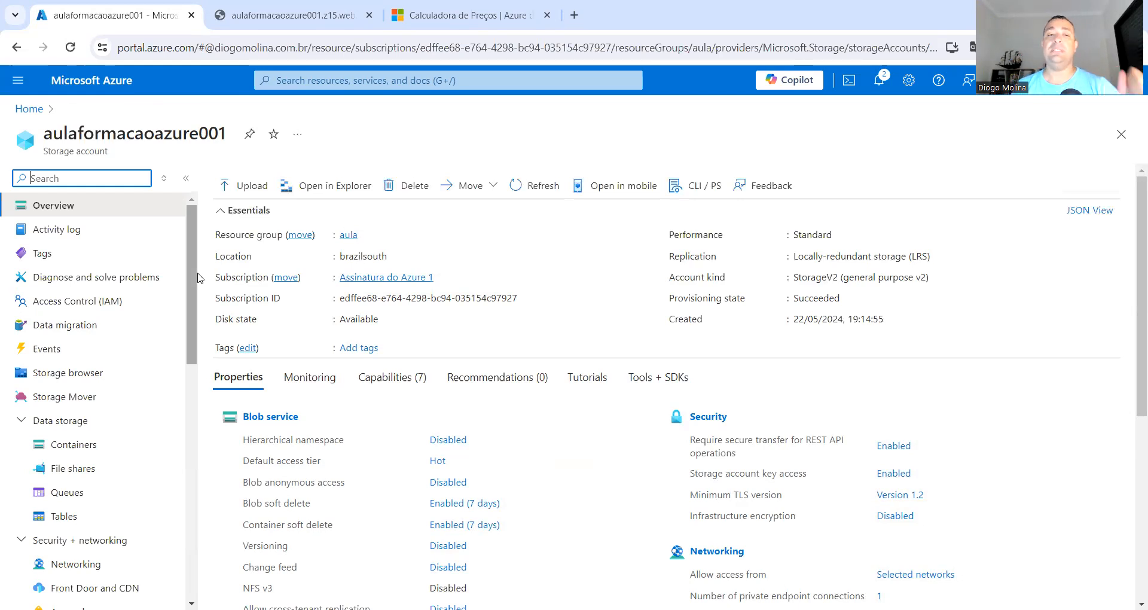
- Review the storage account's networking settings and its encryption selection
scroll(88, 373, "down", 2)
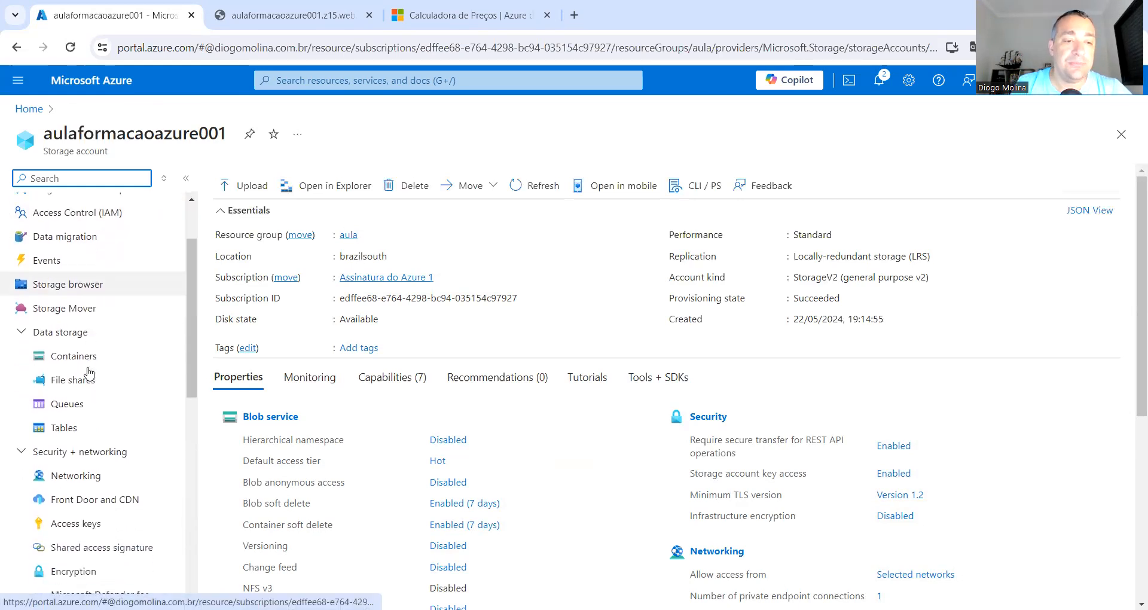
scroll(89, 373, "down", 5)
scroll(87, 373, "down", 4)
scroll(88, 372, "up", 3)
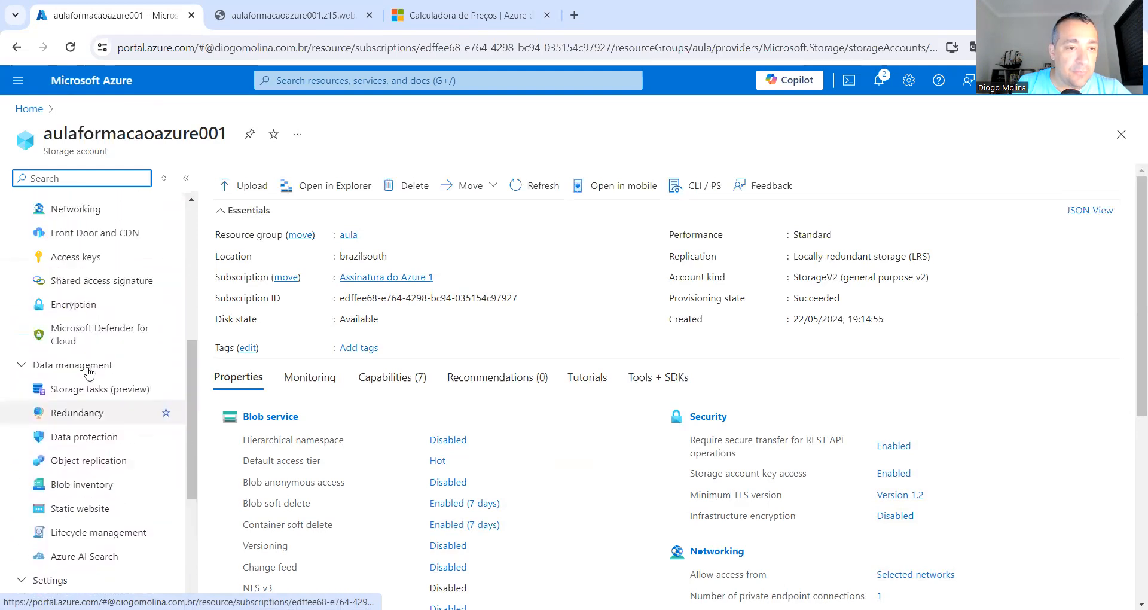
scroll(88, 373, "up", 2)
scroll(88, 374, "down", 1)
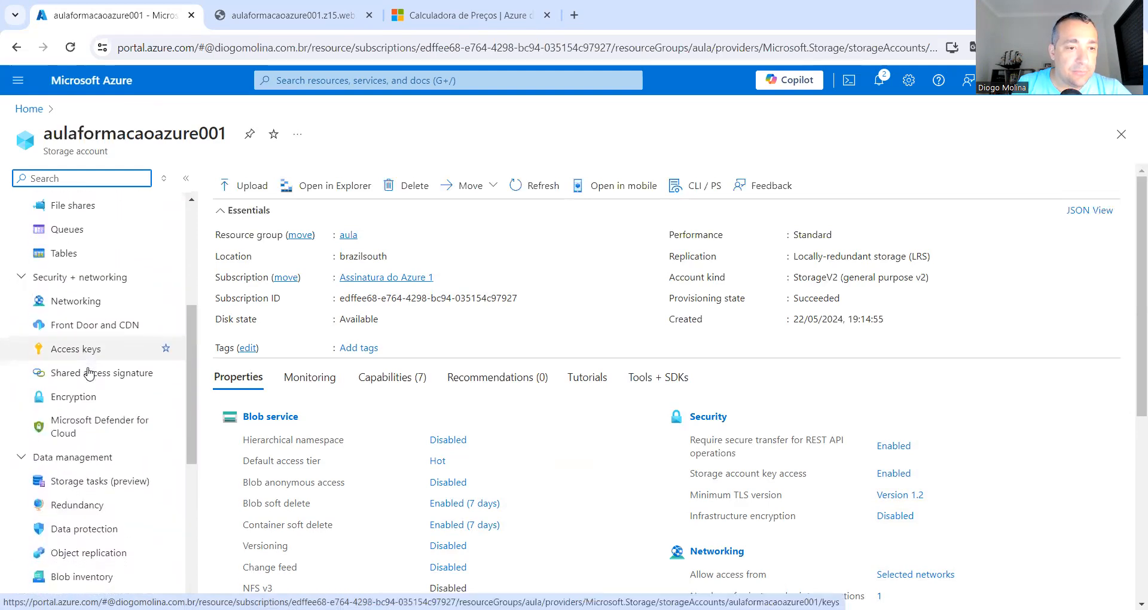
left_click(90, 304)
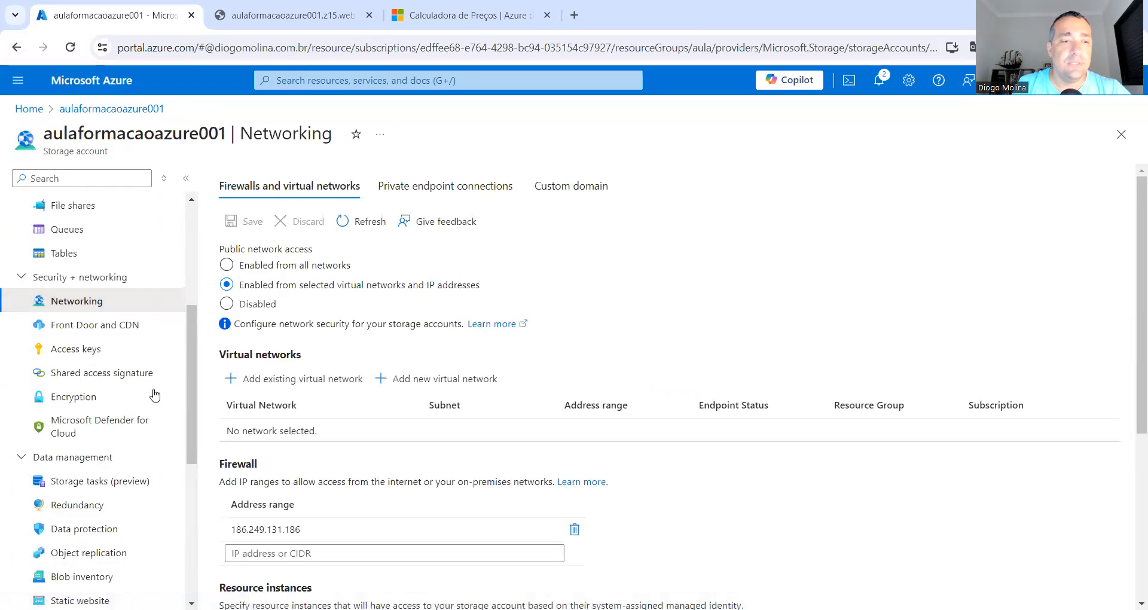
left_click(88, 397)
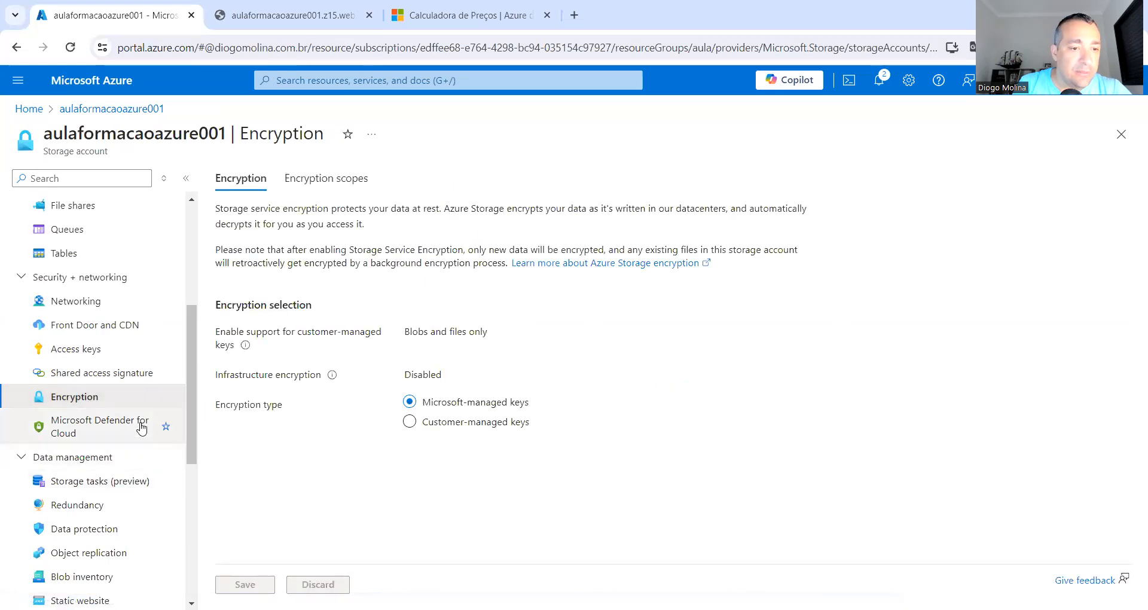
scroll(123, 443, "down", 1)
scroll(123, 443, "down", 1)
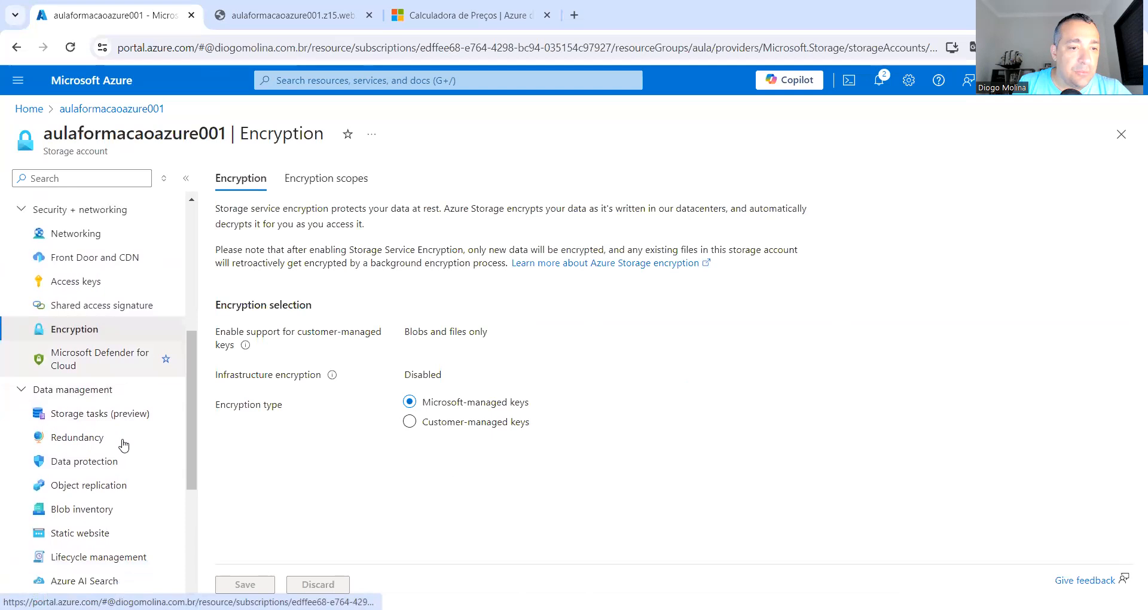
scroll(123, 443, "up", 3)
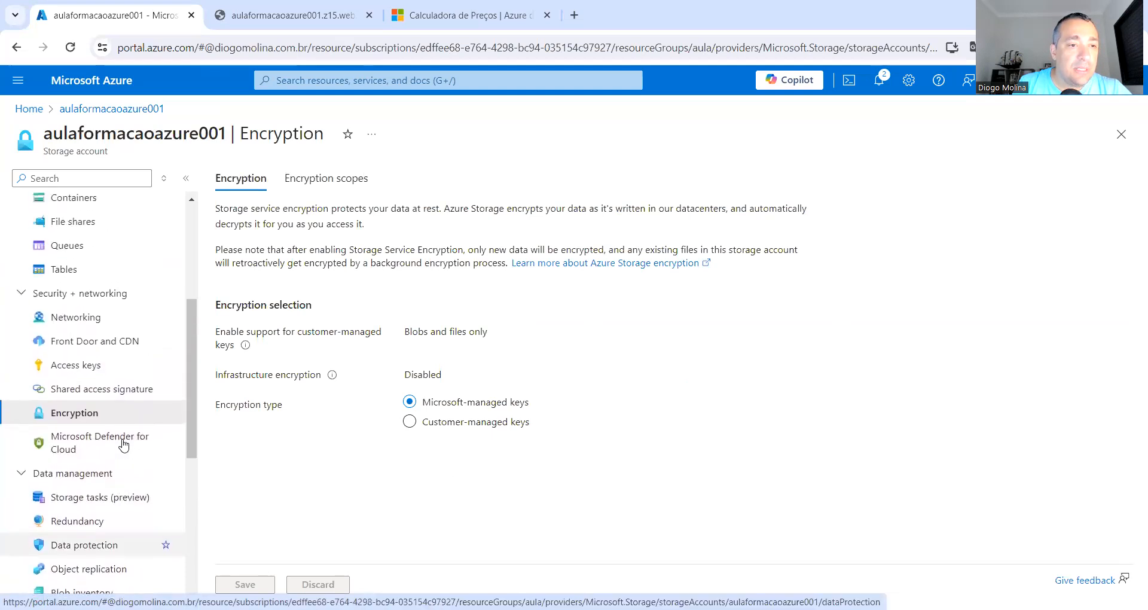
scroll(124, 443, "up", 6)
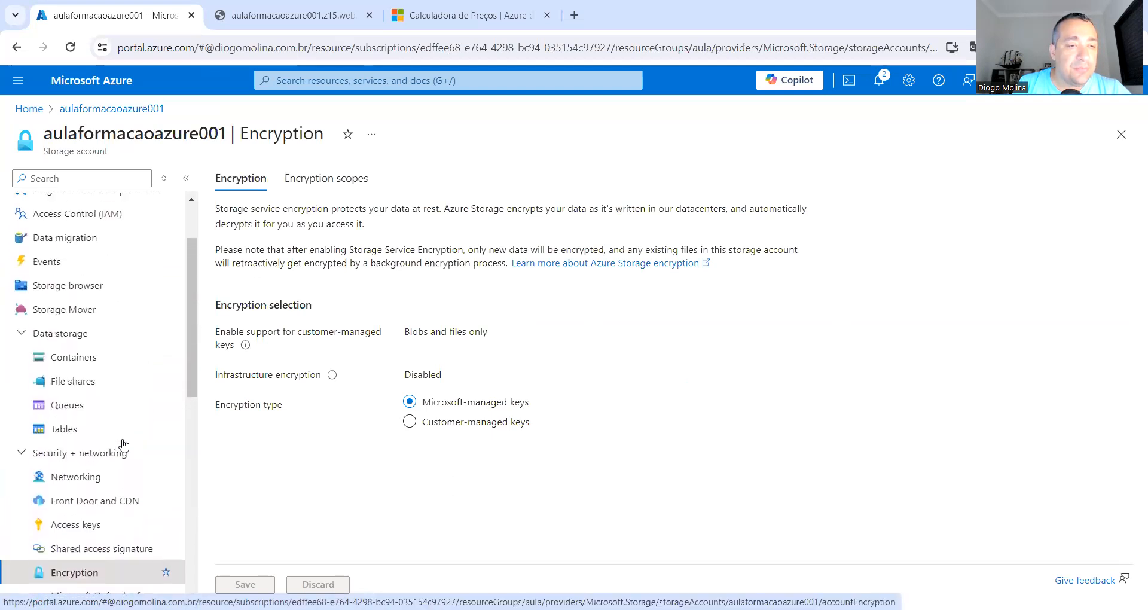
scroll(123, 443, "down", 5)
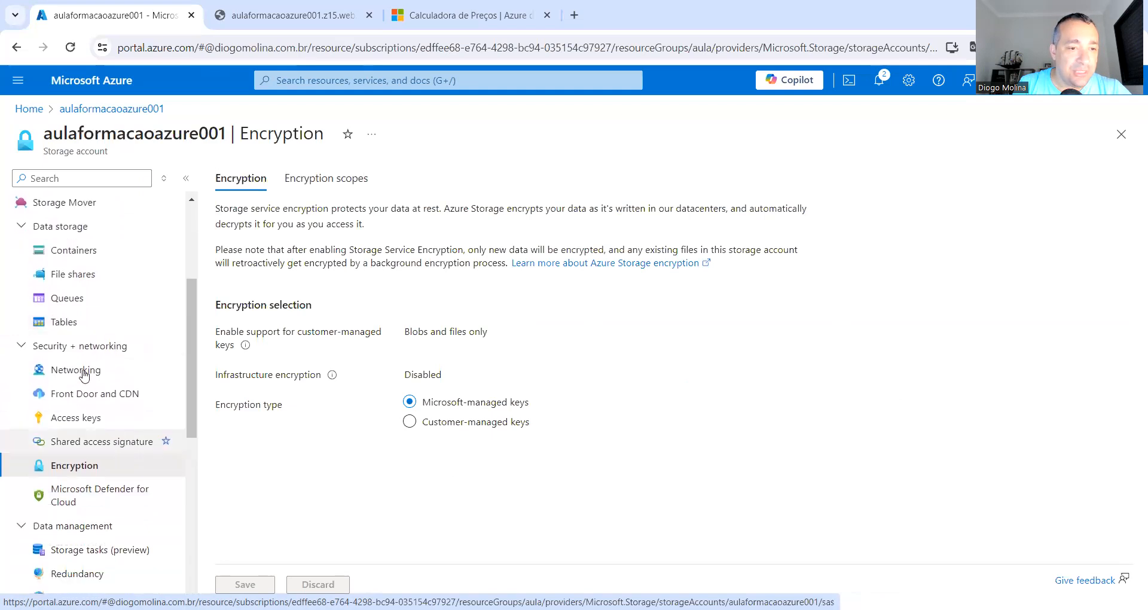
scroll(117, 339, "down", 2)
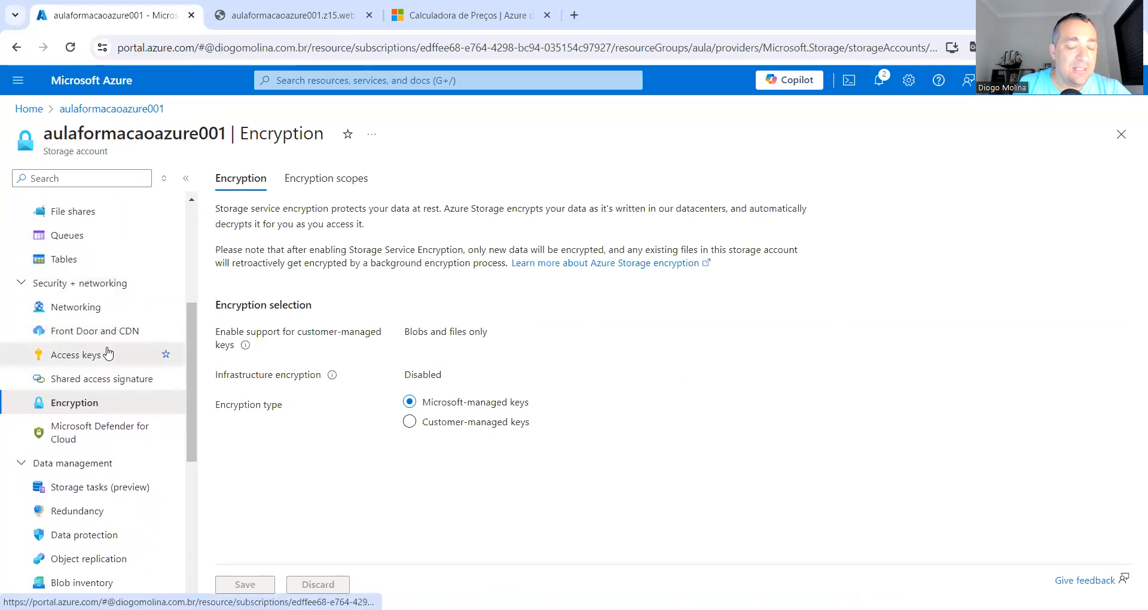
- Examine the storage account's access keys page and look through its remaining data management and settings categories
left_click(108, 354)
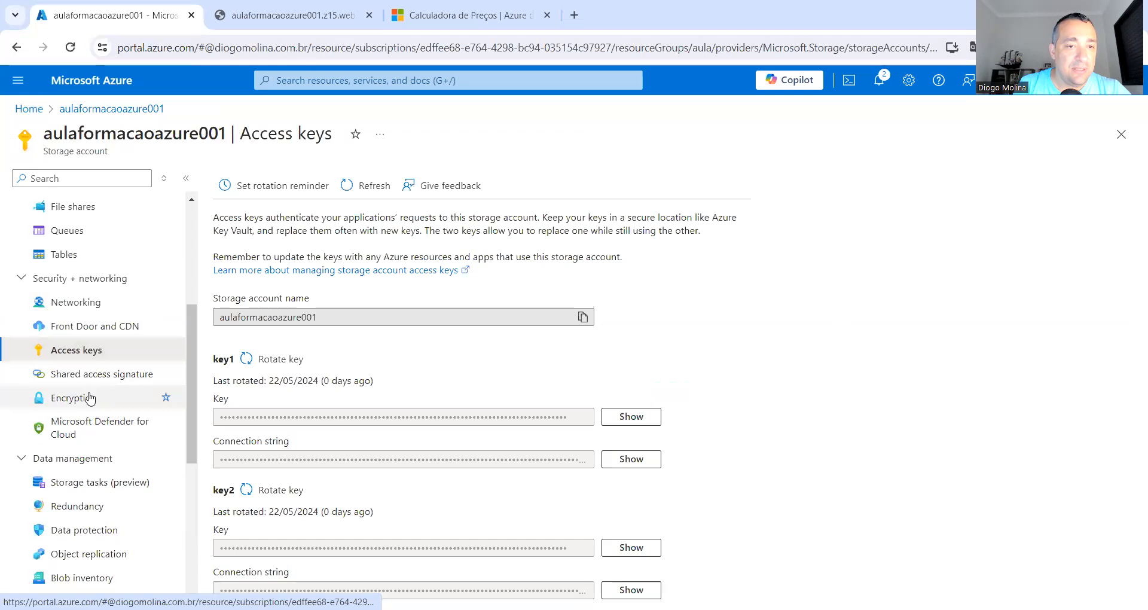
scroll(90, 396, "down", 1)
scroll(90, 398, "down", 1)
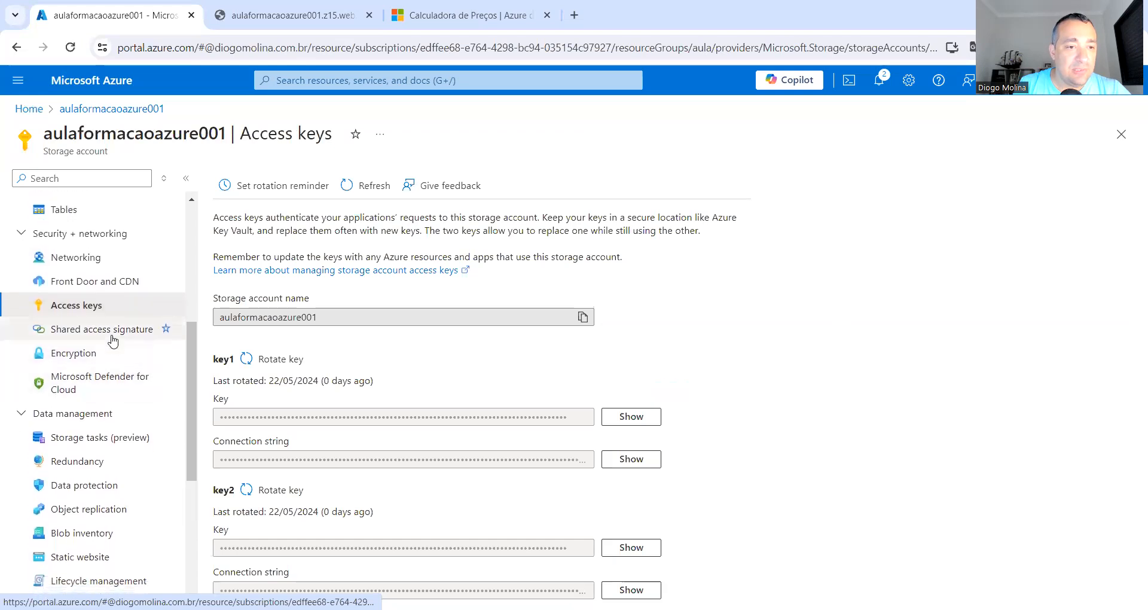
scroll(100, 435, "down", 1)
scroll(100, 435, "down", 5)
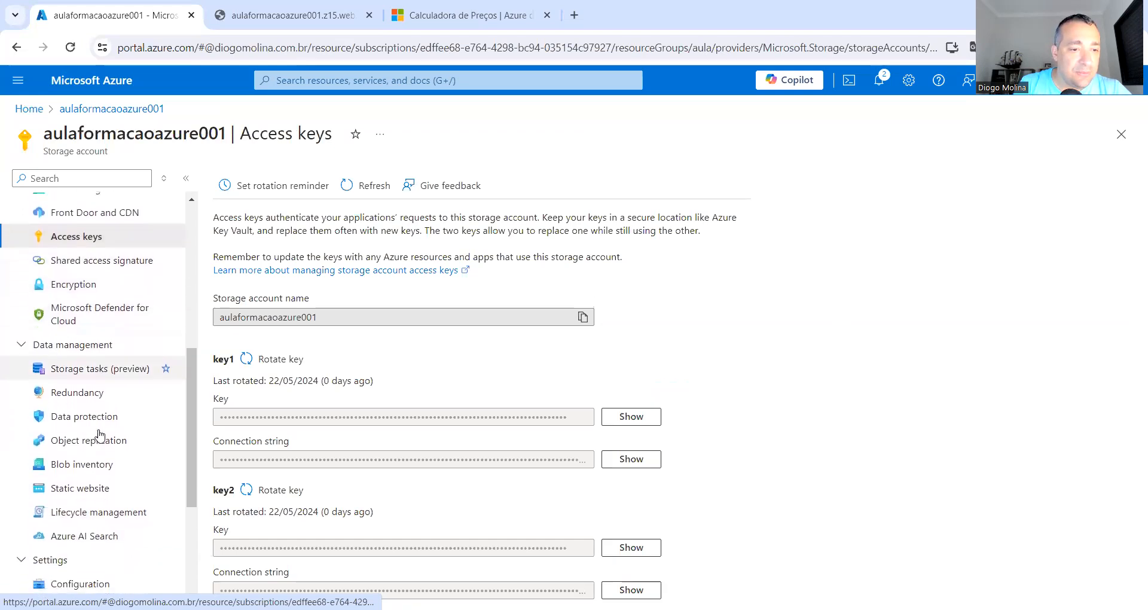
scroll(100, 435, "down", 3)
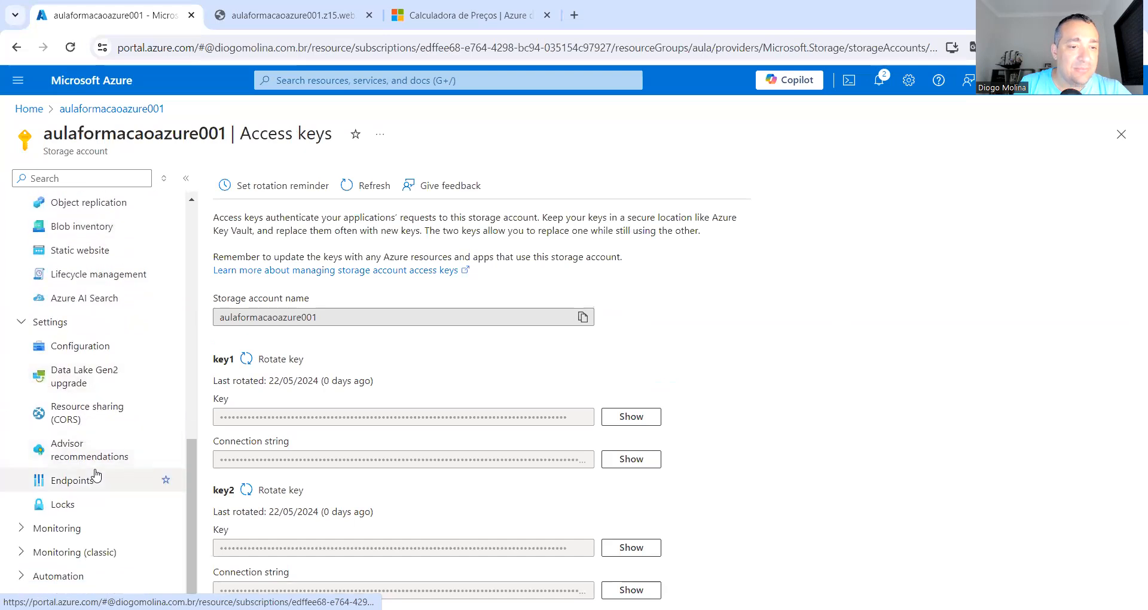
- Inspect the storage account's data protection options and its object replication policies
scroll(90, 442, "up", 5)
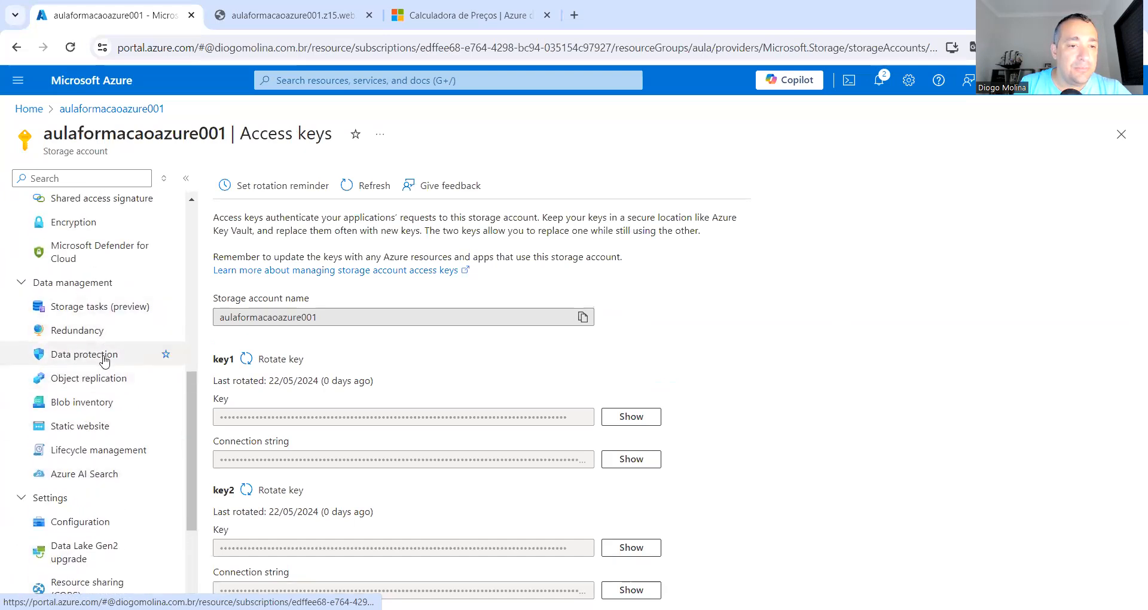
left_click(105, 359)
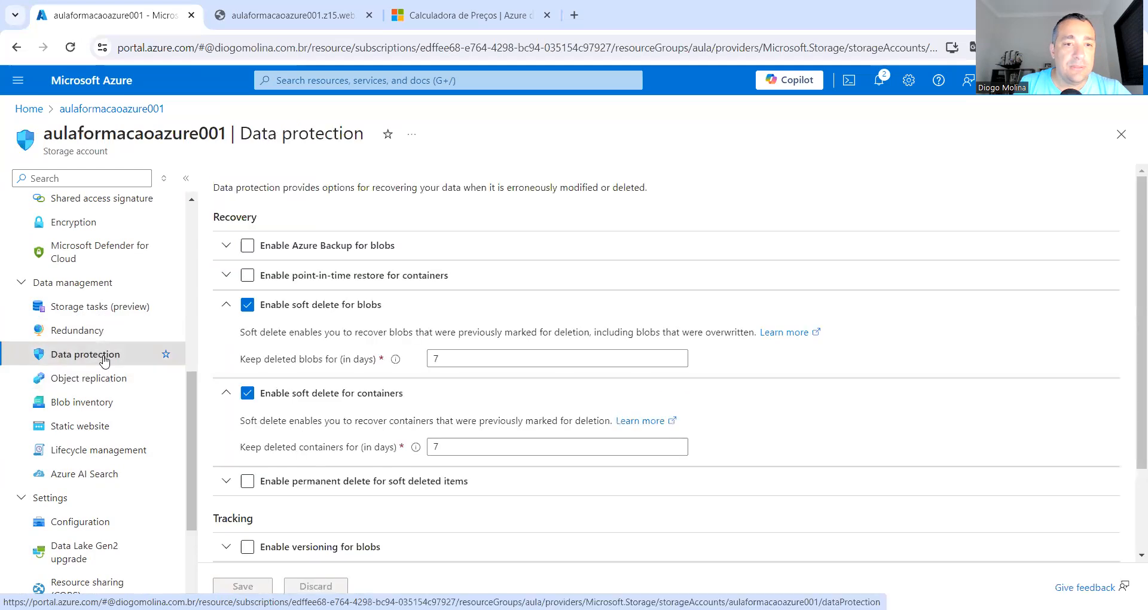
scroll(340, 401, "down", 2)
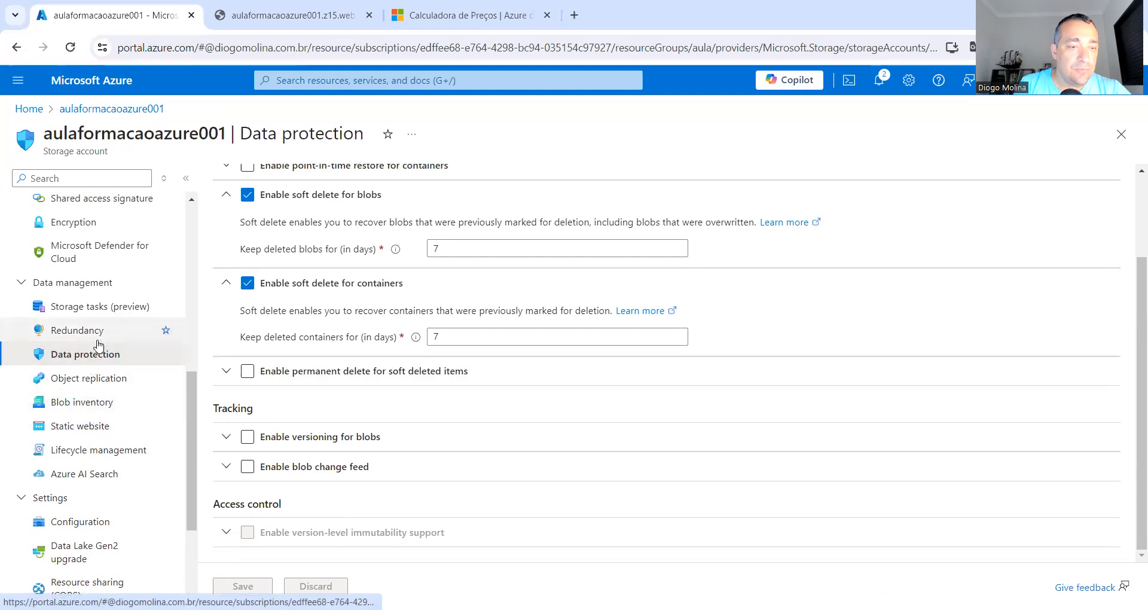
left_click(95, 389)
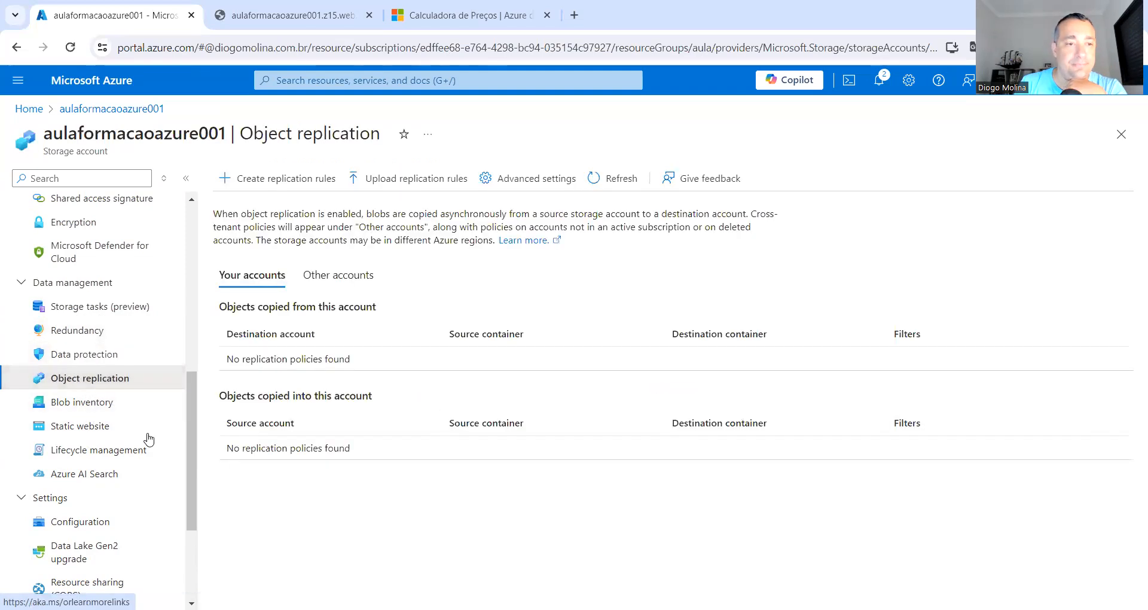
- Review the storage account's configuration options and its service endpoints
scroll(137, 441, "down", 1)
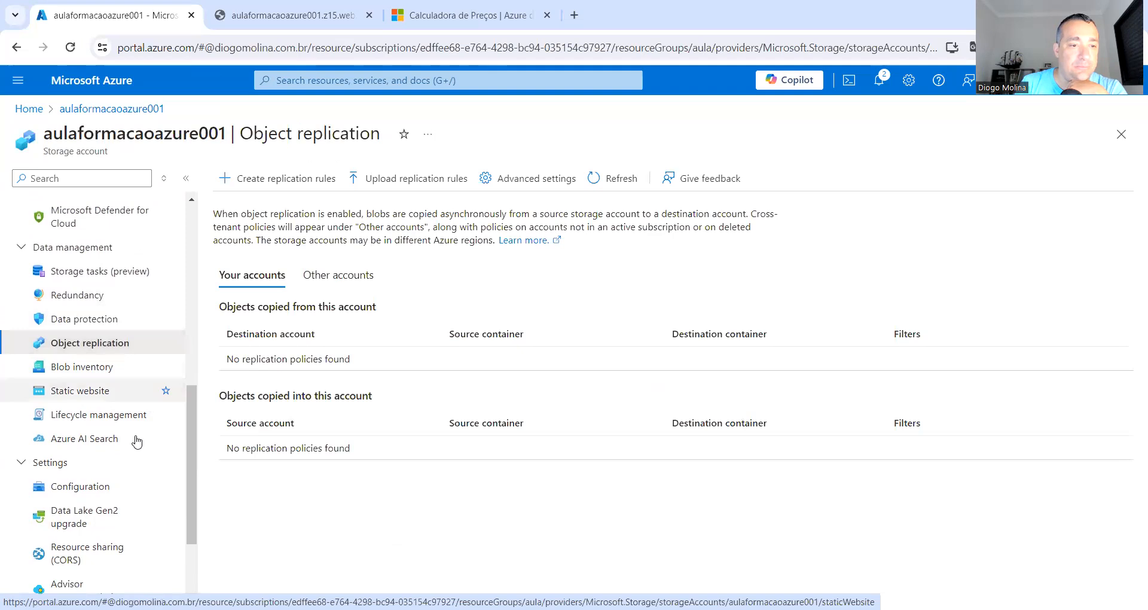
scroll(136, 441, "down", 2)
left_click(126, 435)
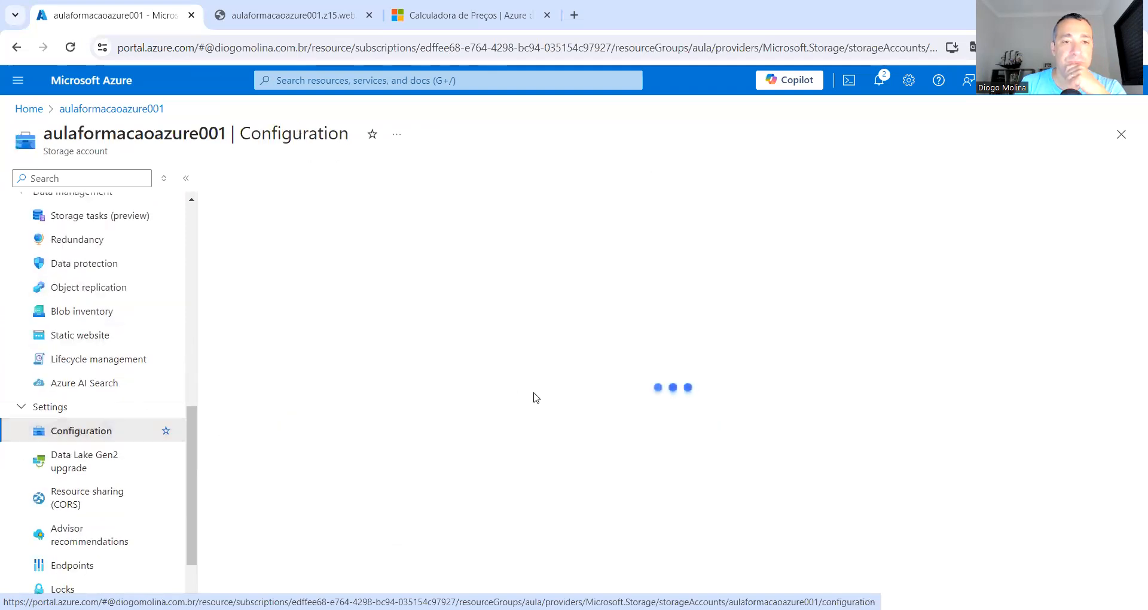
scroll(544, 398, "down", 3)
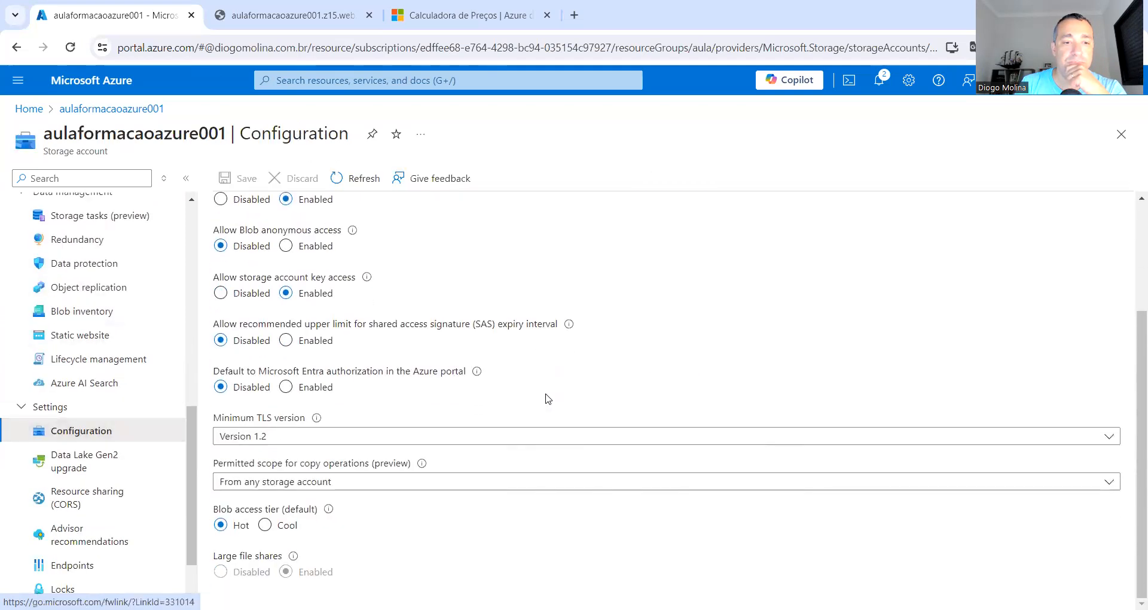
scroll(548, 398, "up", 3)
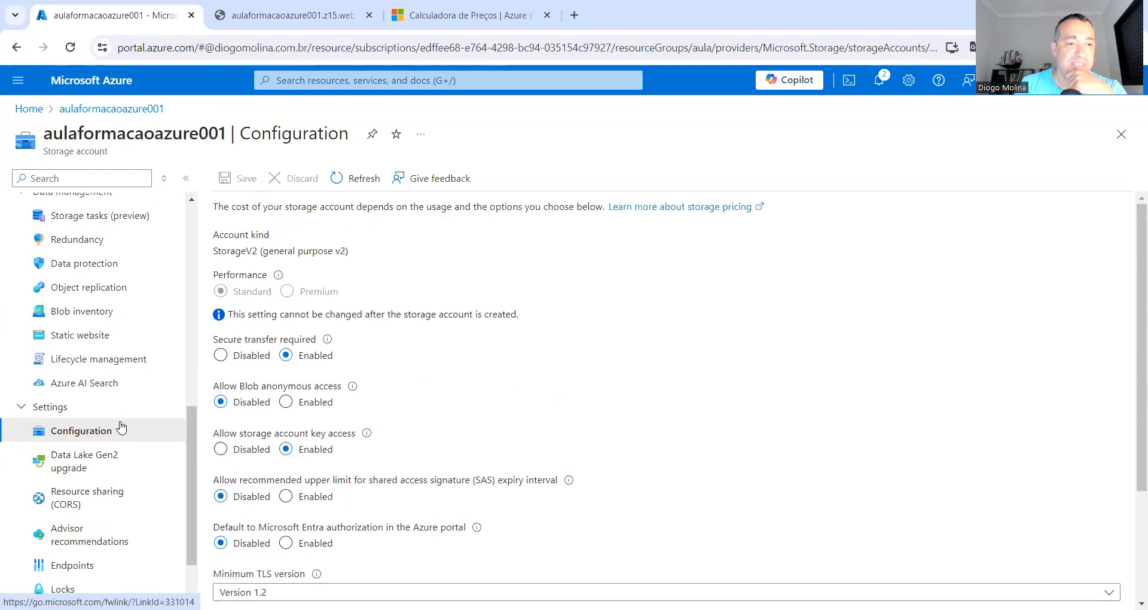
scroll(118, 430, "down", 2)
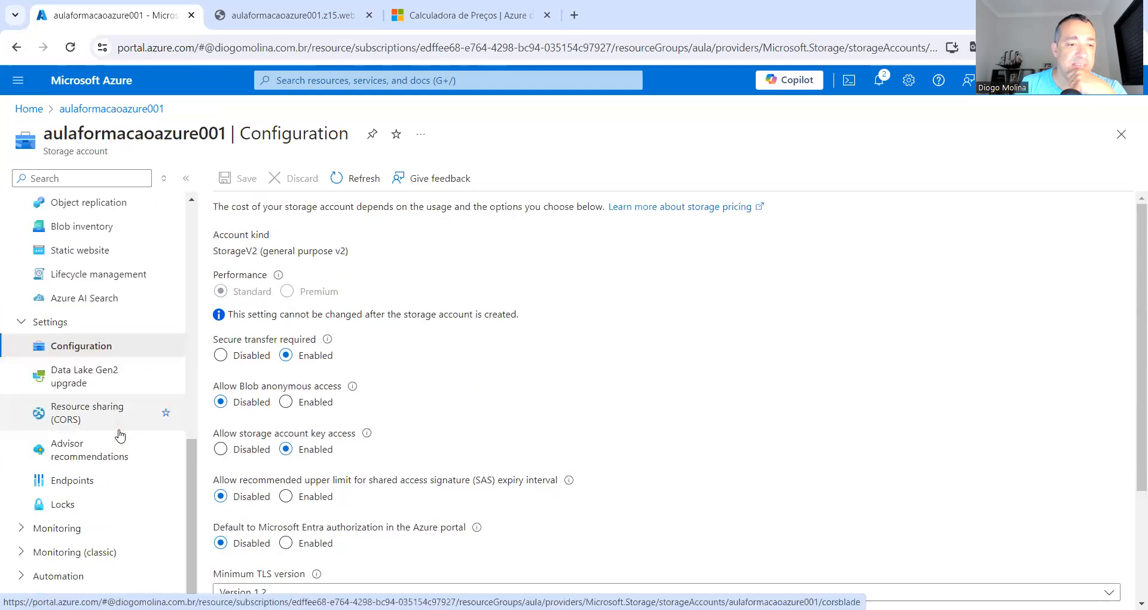
left_click(92, 478)
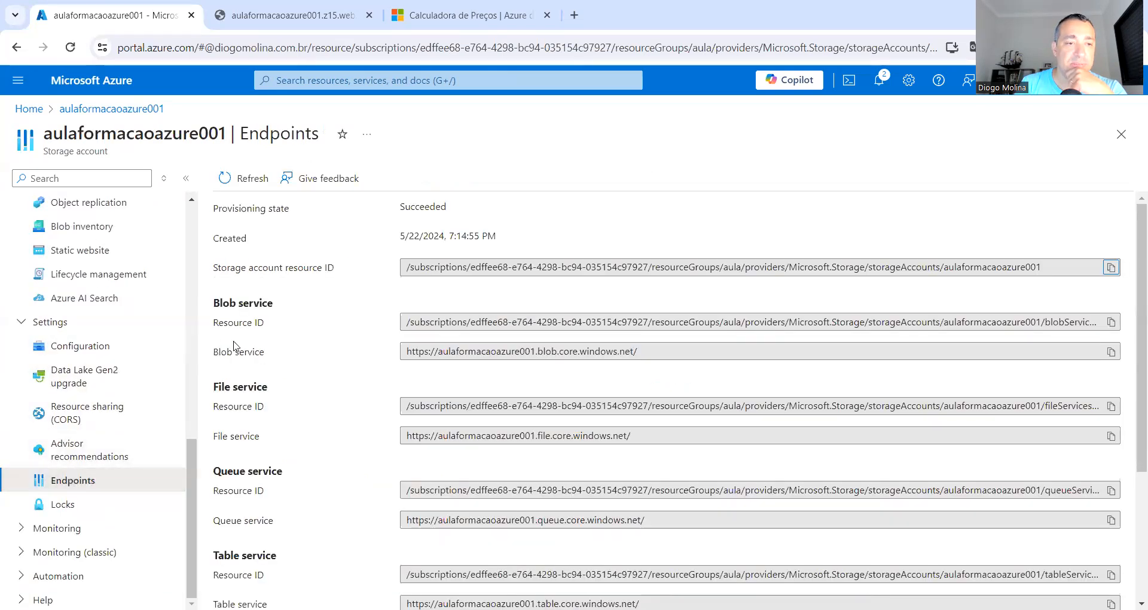
- Check the storage account's firewall and virtual network settings, including its private endpoint connections
scroll(136, 339, "up", 10)
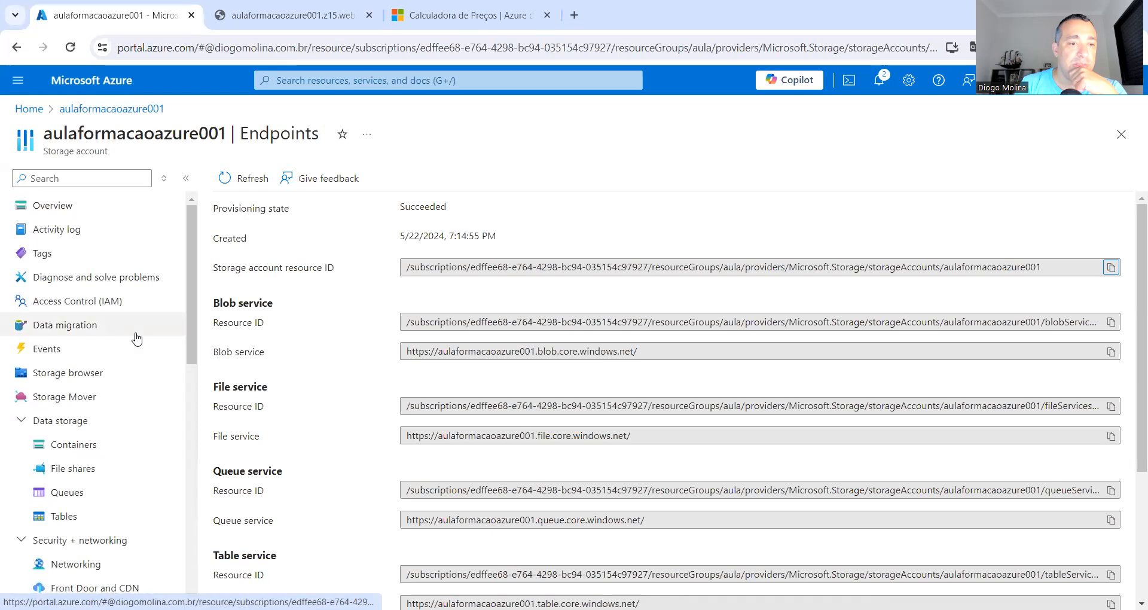
scroll(137, 339, "down", 3)
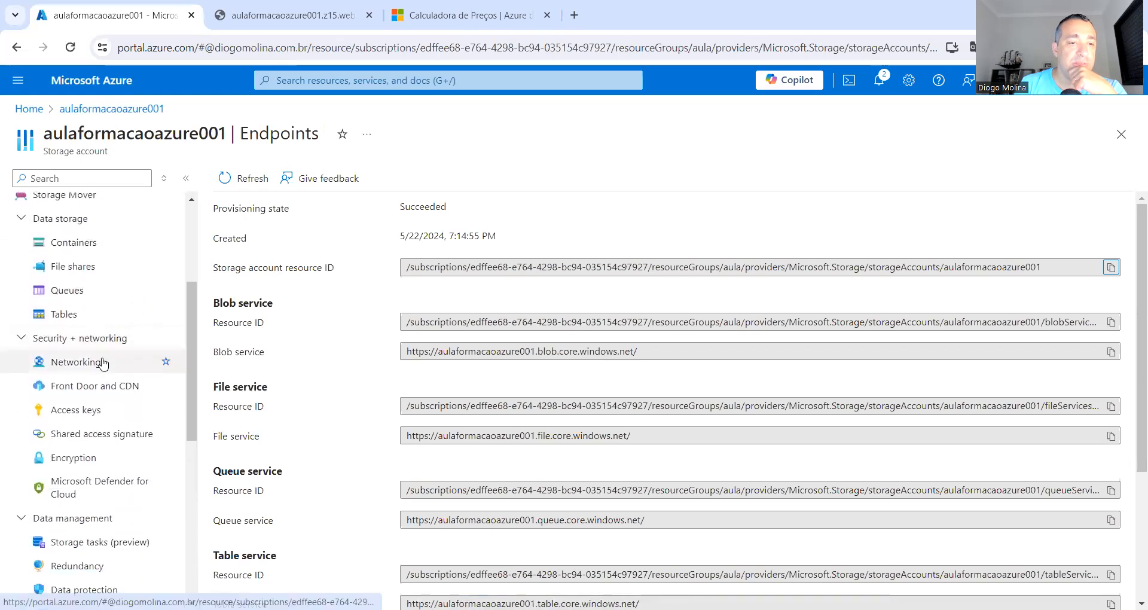
left_click(103, 362)
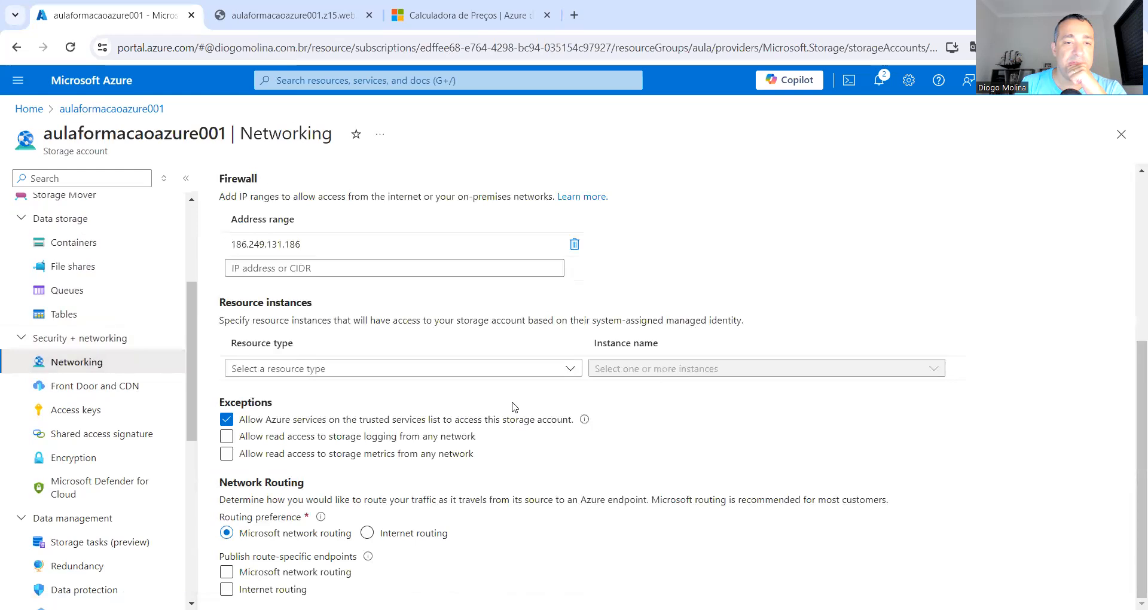
scroll(513, 408, "up", 4)
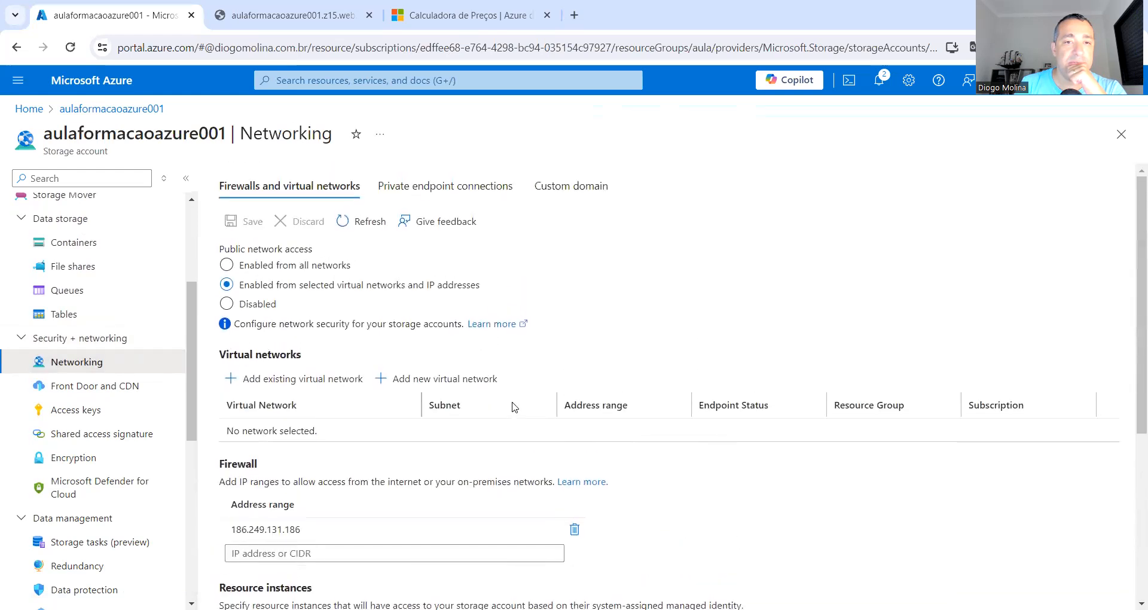
left_click(445, 180)
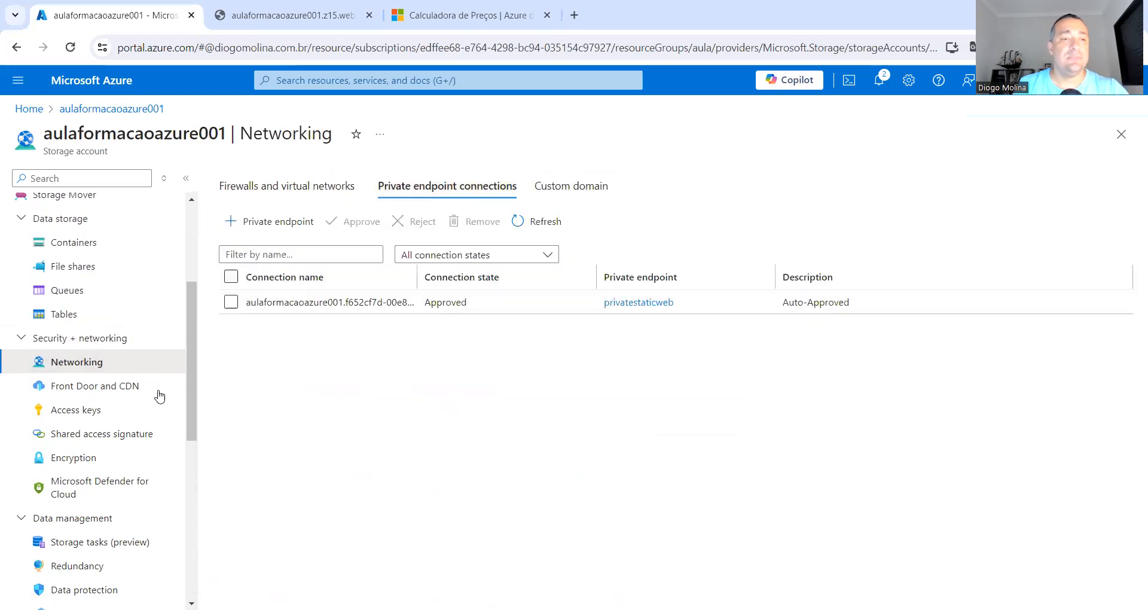
- Set the storage account's encryption type to customer-managed keys, with the key selected from a key vault
left_click(87, 457)
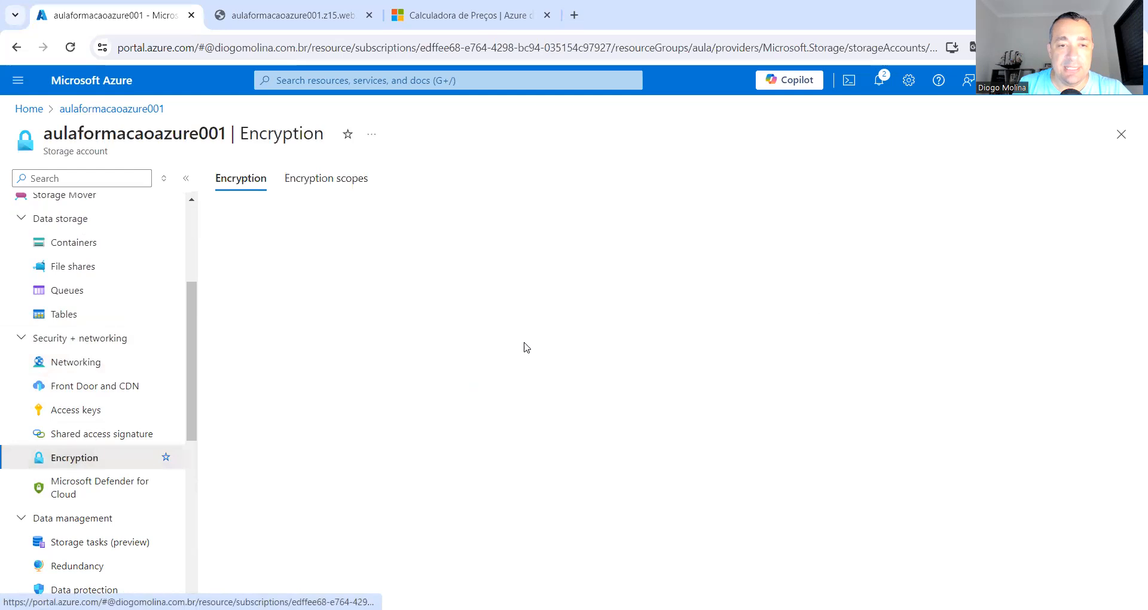
left_click(437, 424)
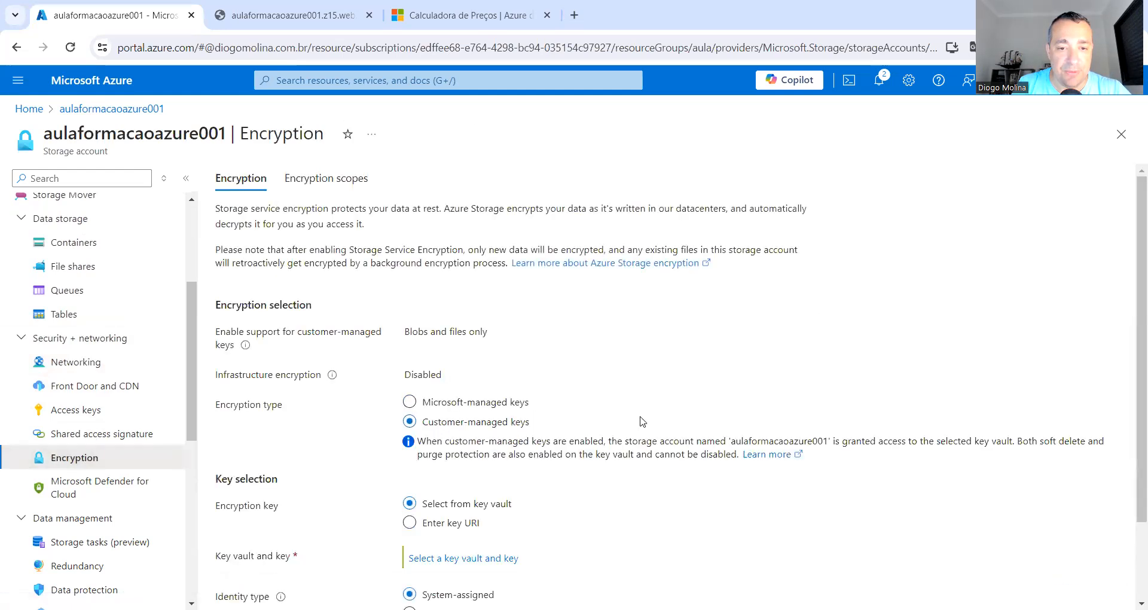
scroll(640, 421, "down", 2)
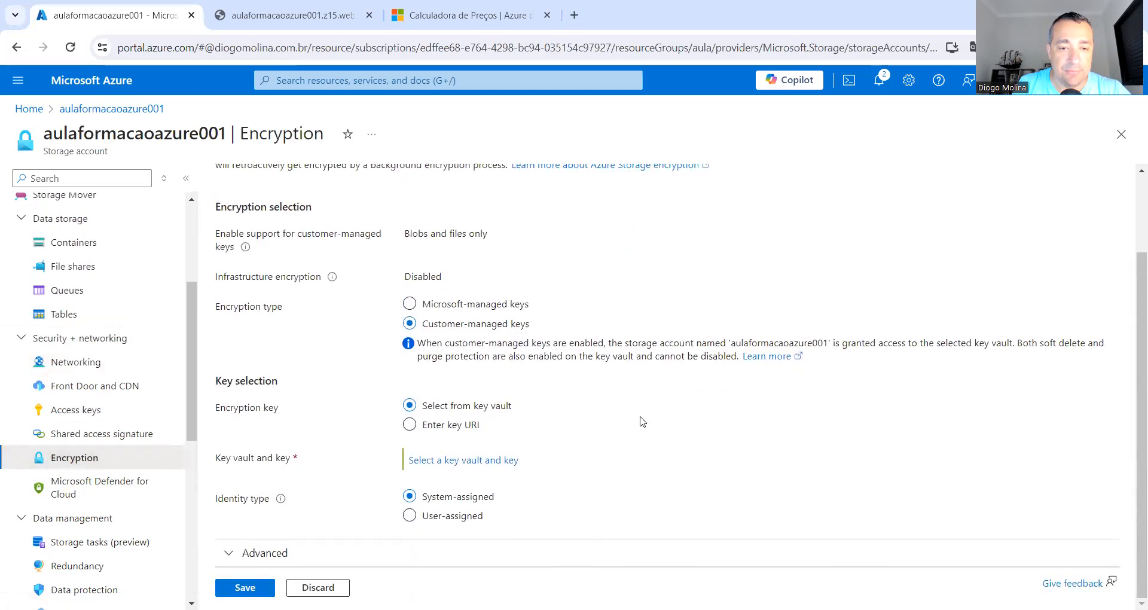
left_click(450, 517)
scroll(687, 472, "down", 1)
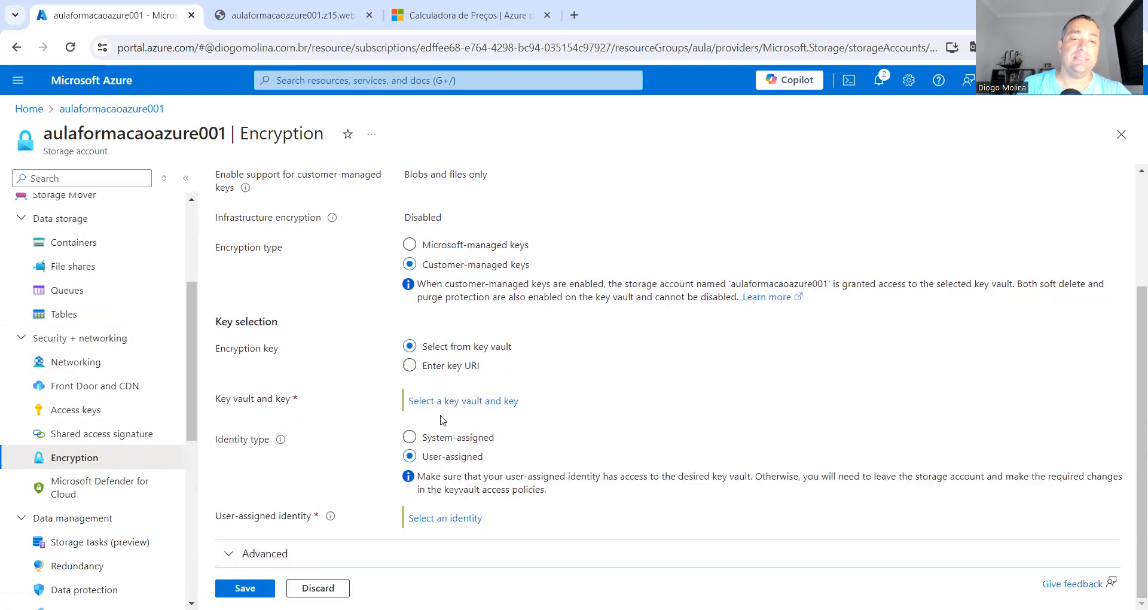
left_click(321, 587)
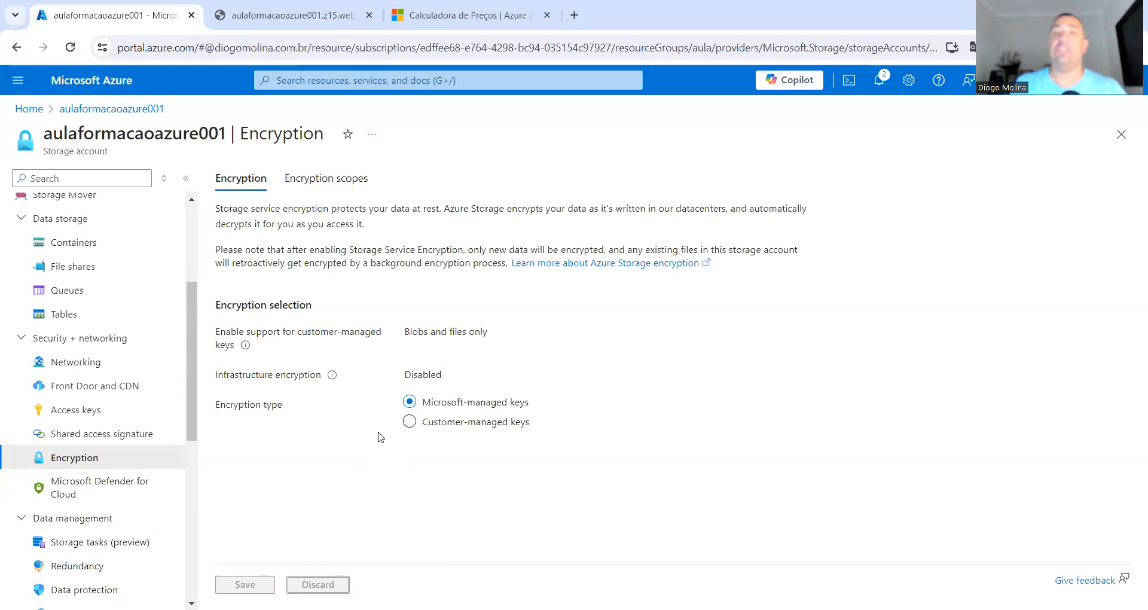
- Find the Managed Identities service and start creating a new managed identity
left_click(434, 80)
type("mana")
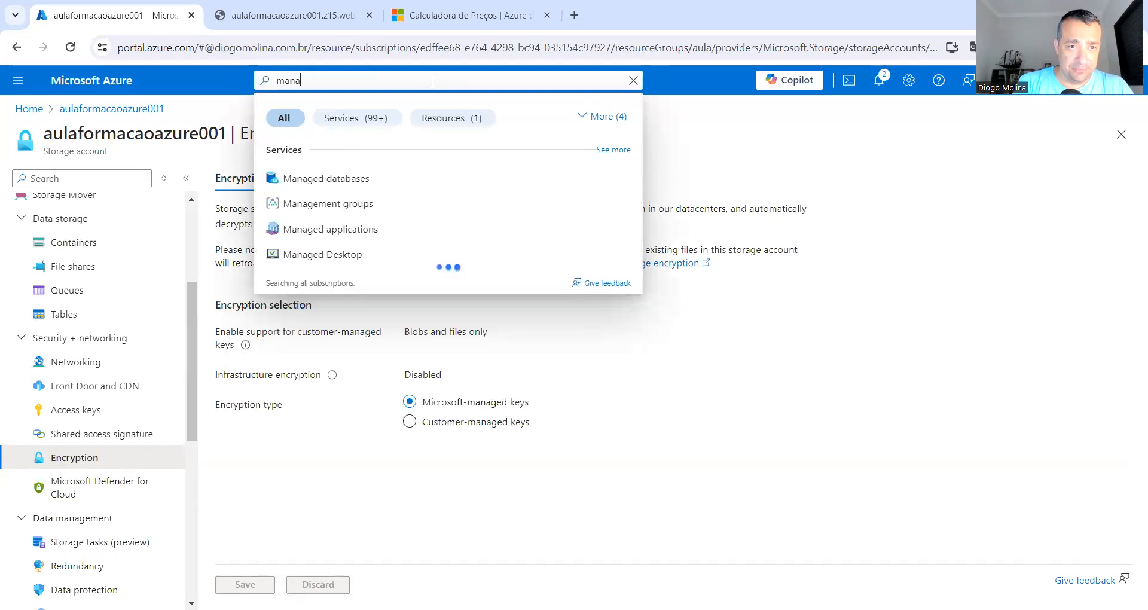
type("ged i")
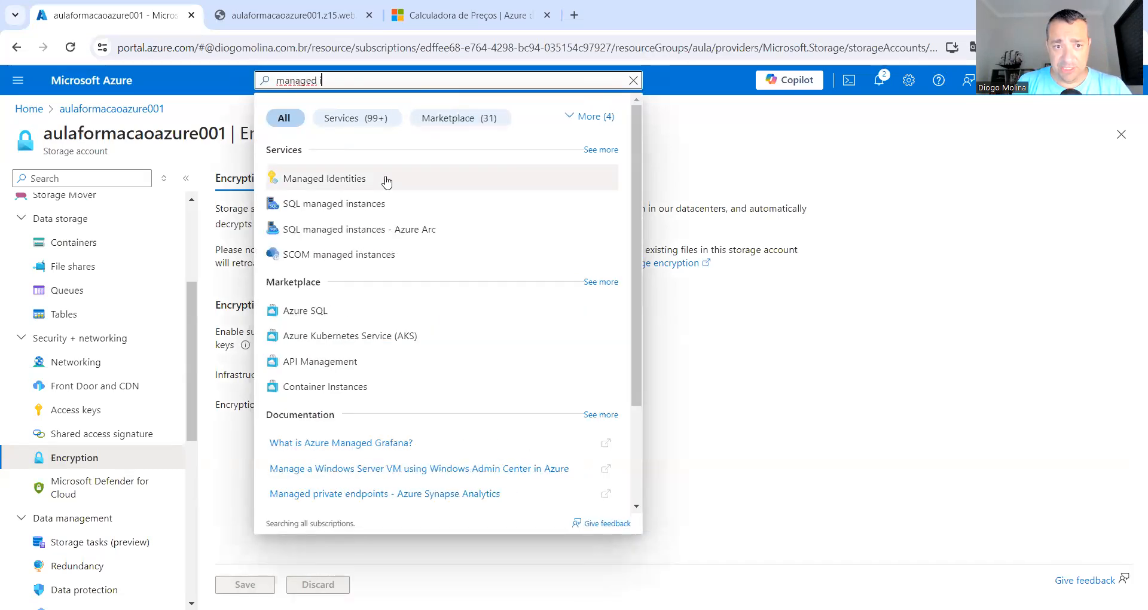
left_click(353, 178)
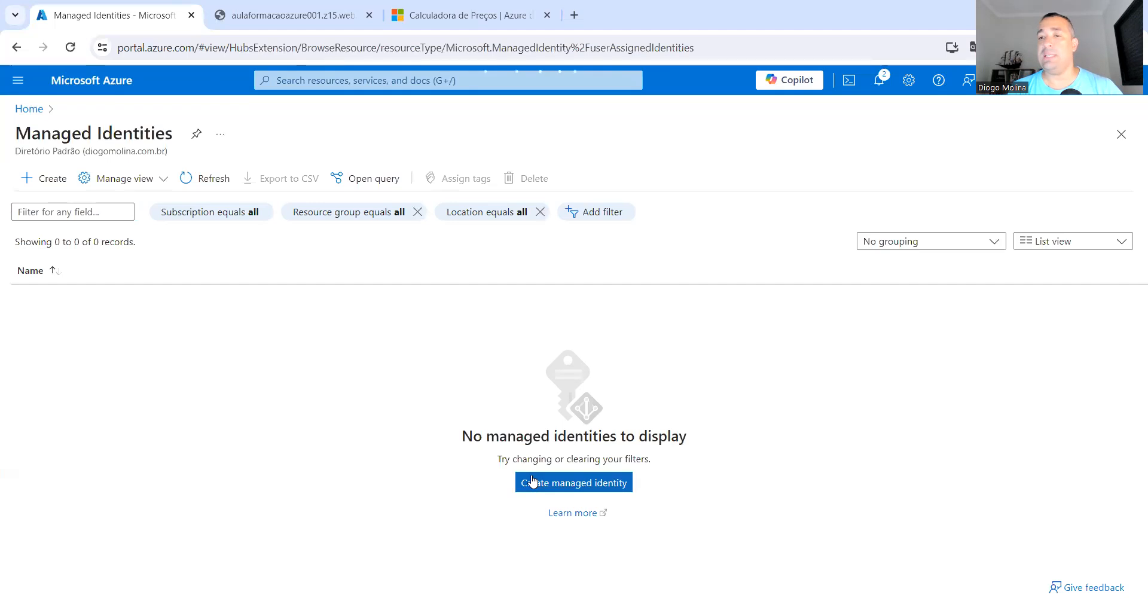
left_click(533, 481)
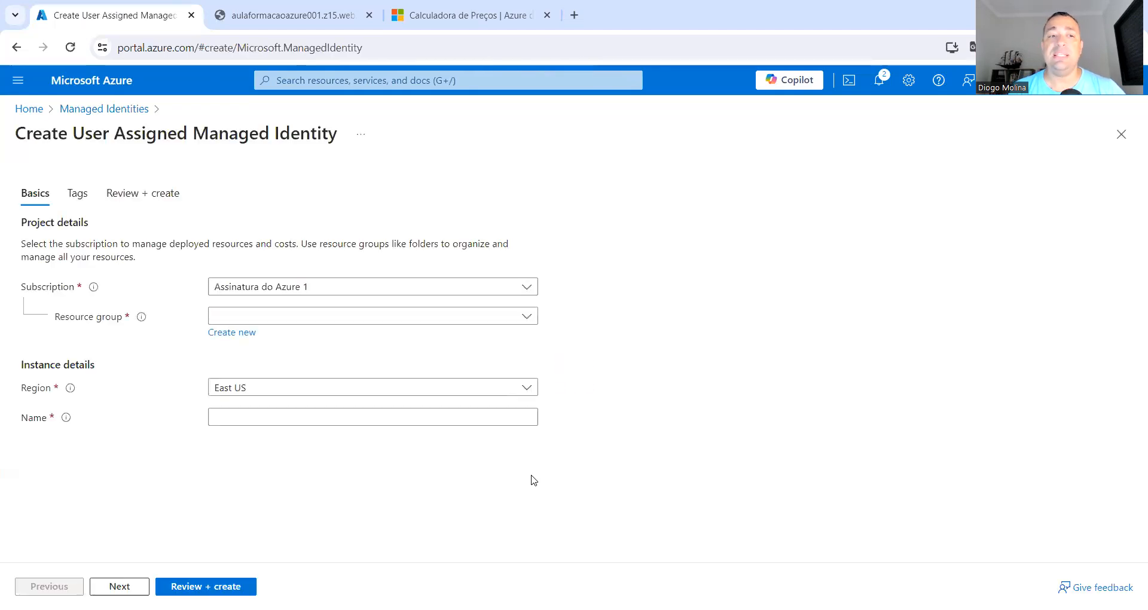
- Create a user-assigned managed identity named mi-st in resource group aula, in the Brazil South region
left_click(449, 319)
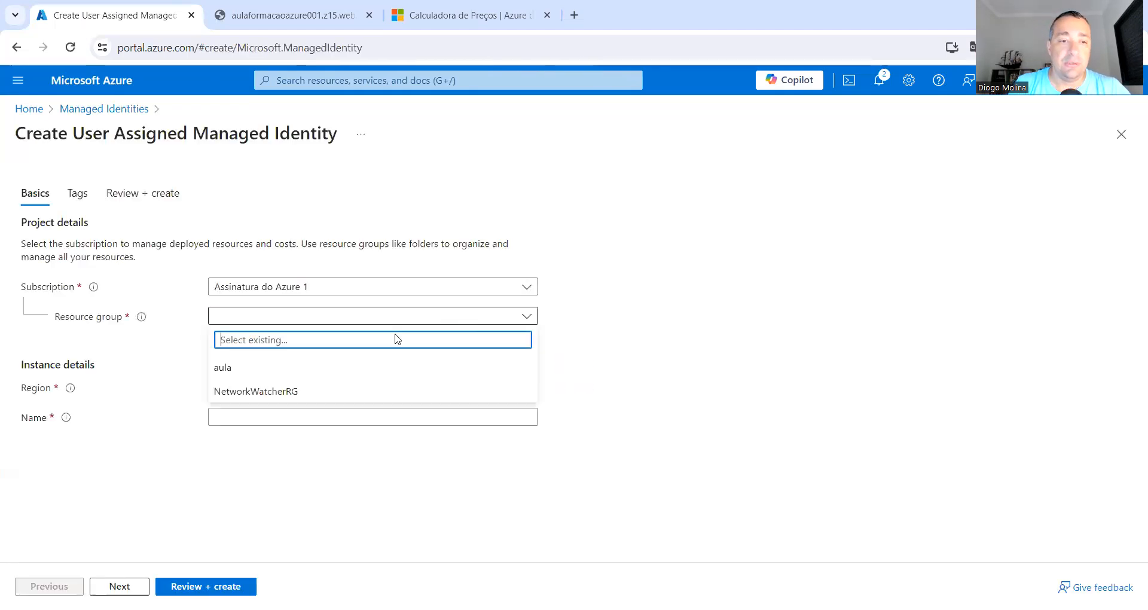
left_click(271, 367)
left_click(262, 399)
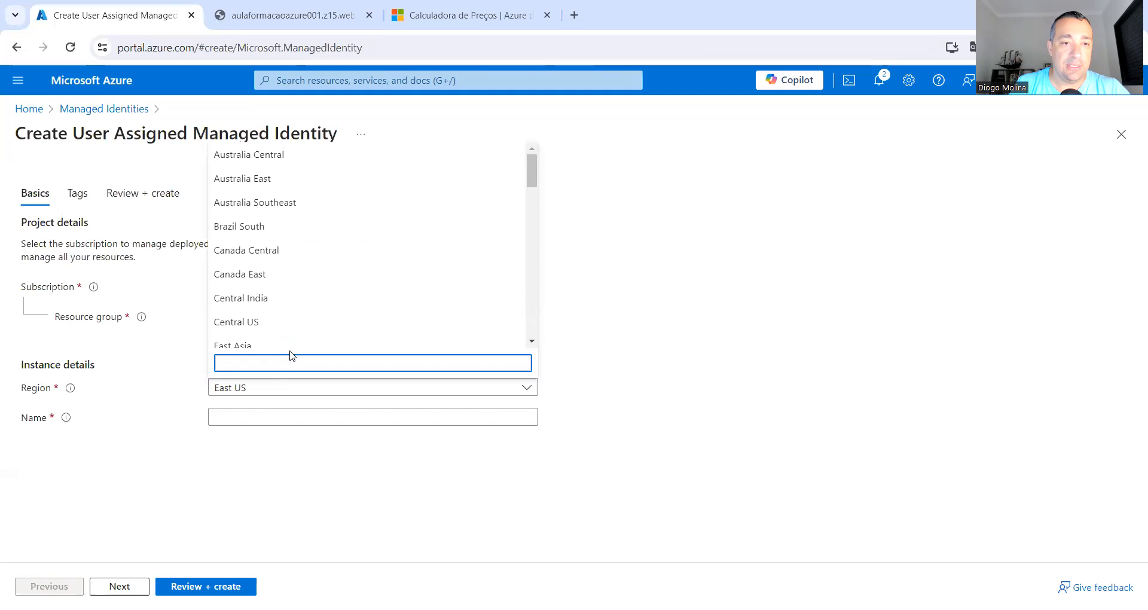
left_click(255, 228)
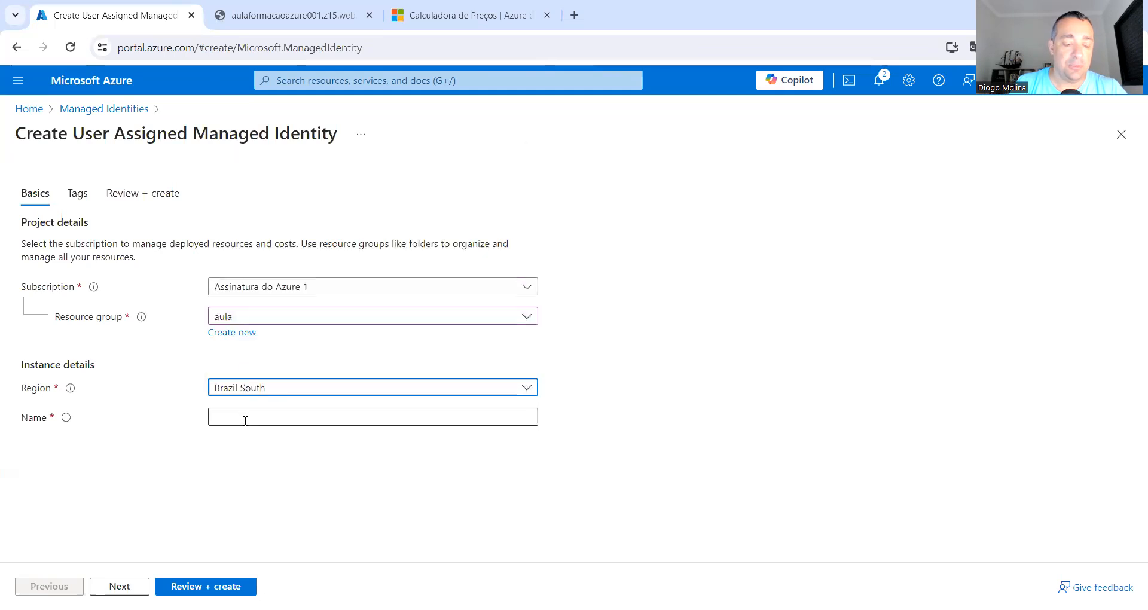
left_click(245, 418)
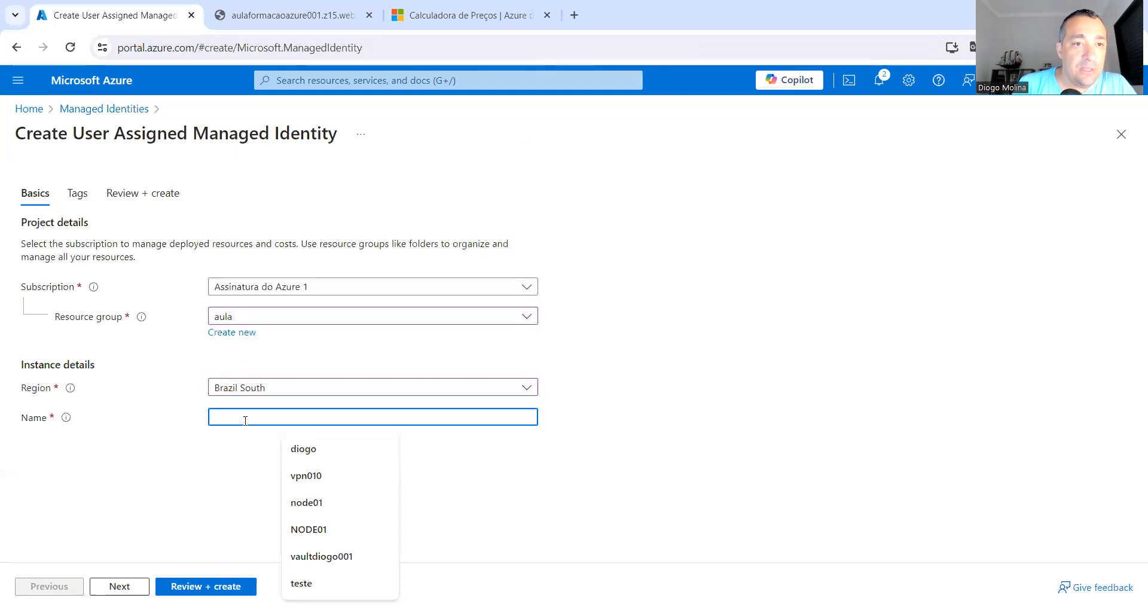
type("mi-st")
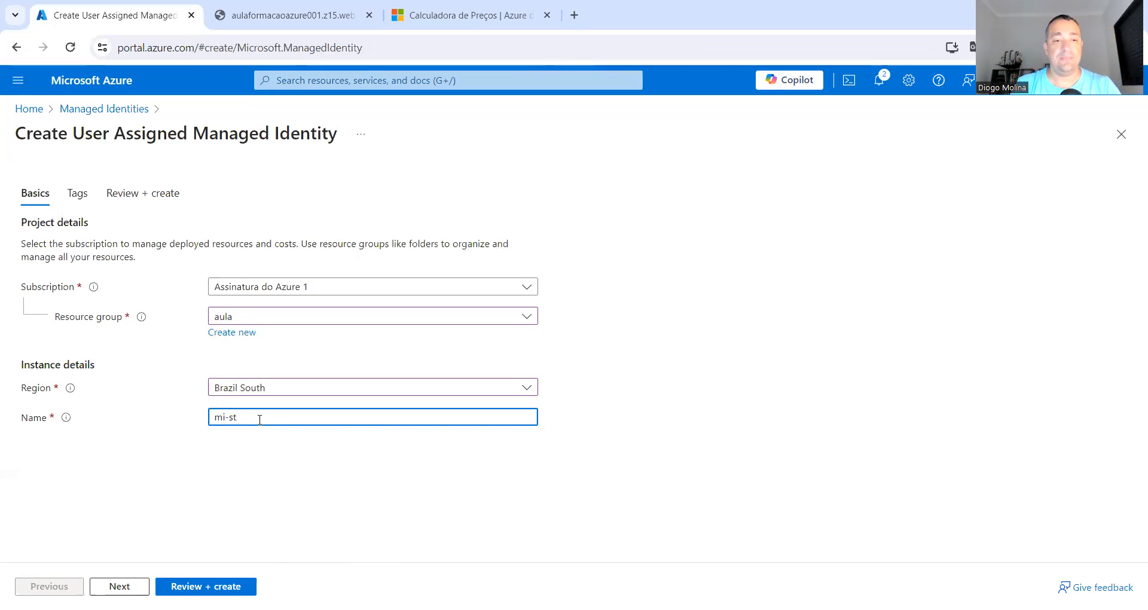
left_click_drag(259, 418, 191, 422)
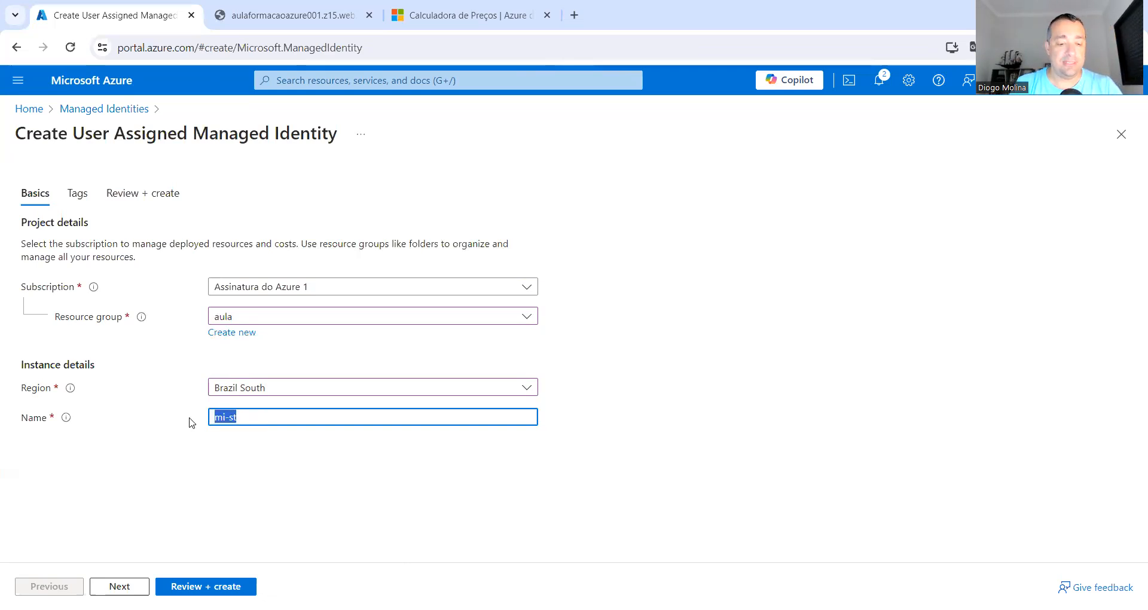
left_click(228, 585)
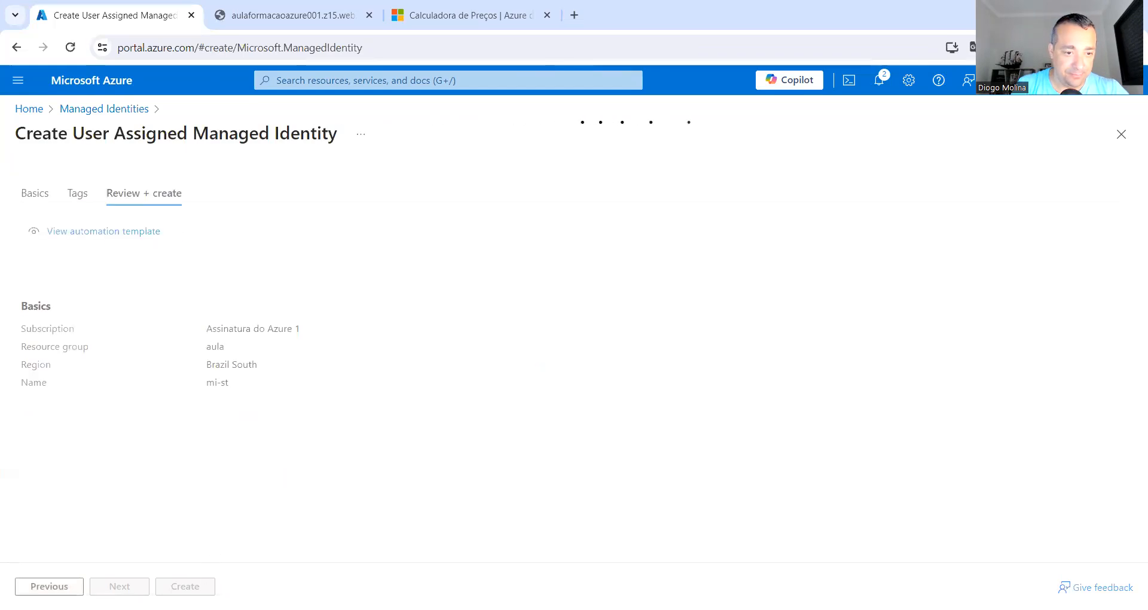
left_click(185, 585)
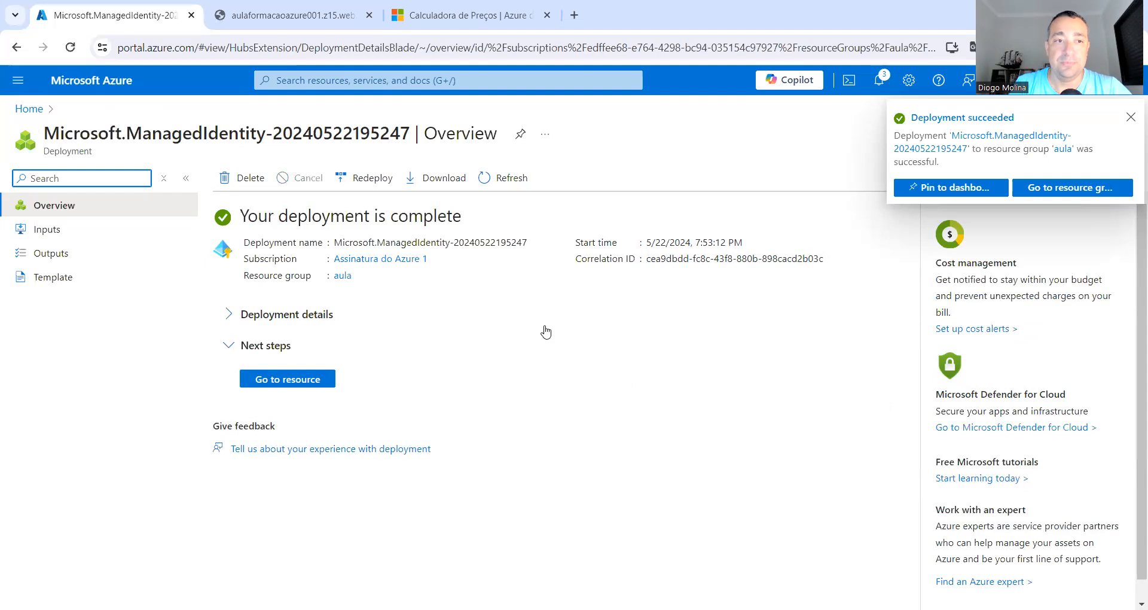
- Return to the encryption settings of storage account aulaformacaoazure001 and set the encryption type to customer-managed keys
left_click(26, 109)
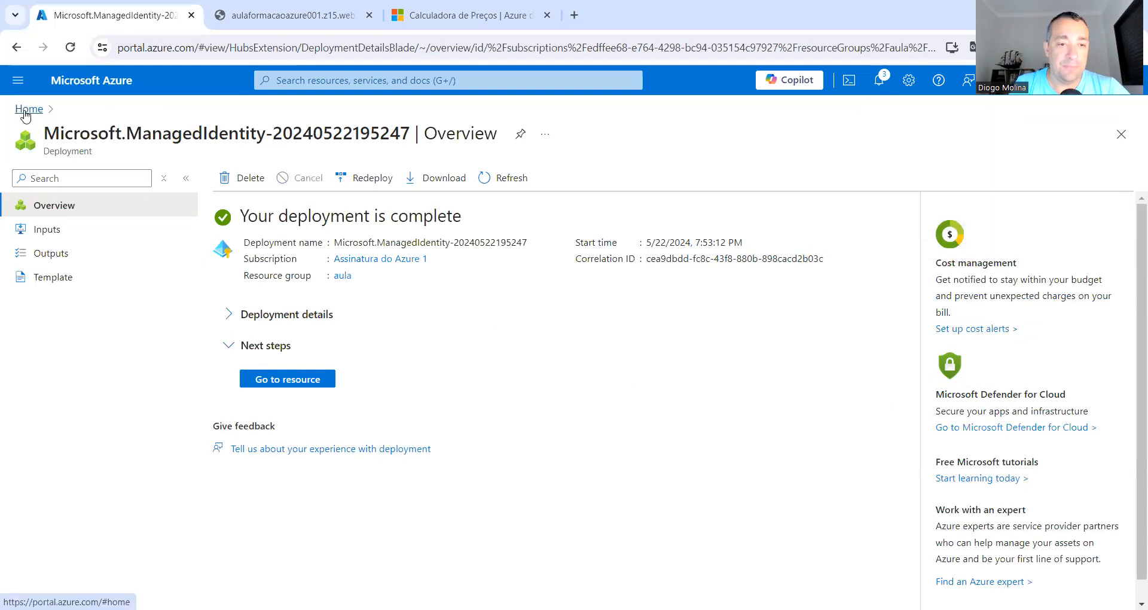
left_click(234, 352)
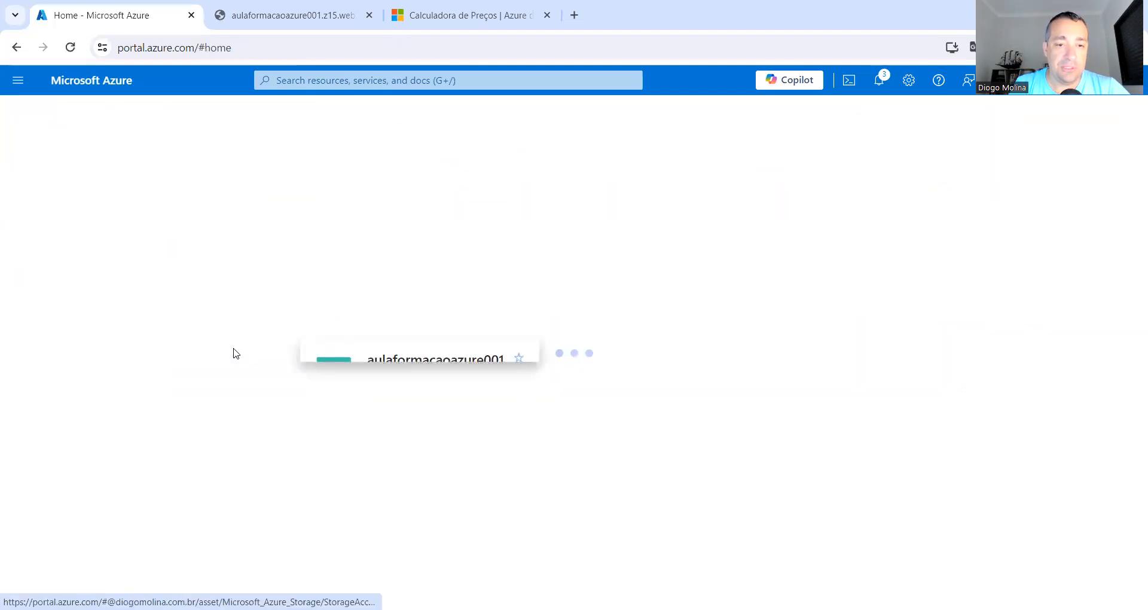
scroll(106, 363, "down", 3)
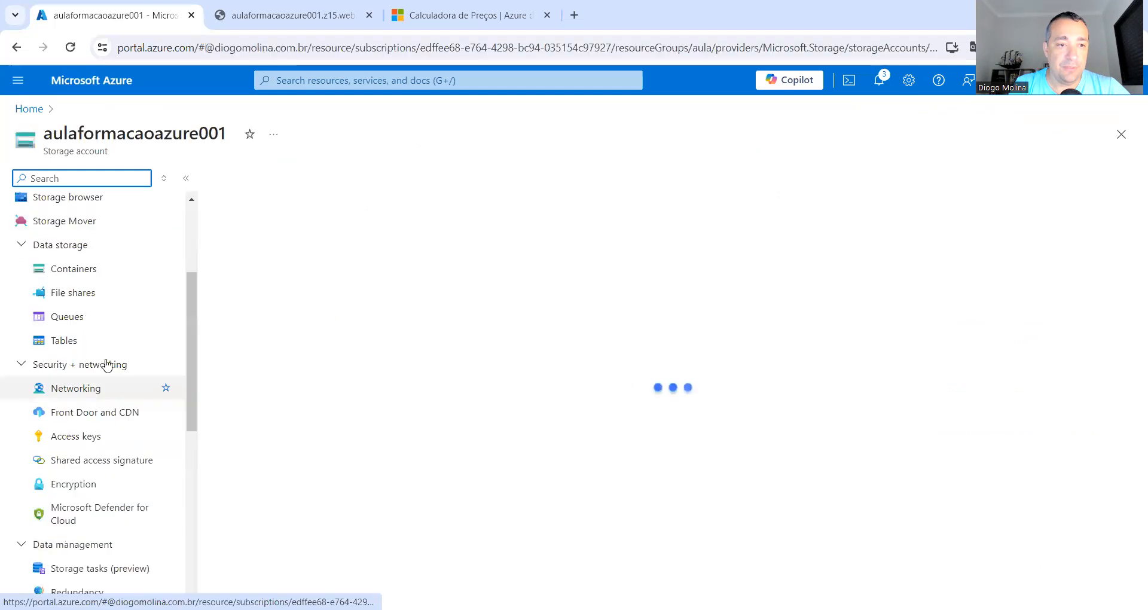
left_click(83, 483)
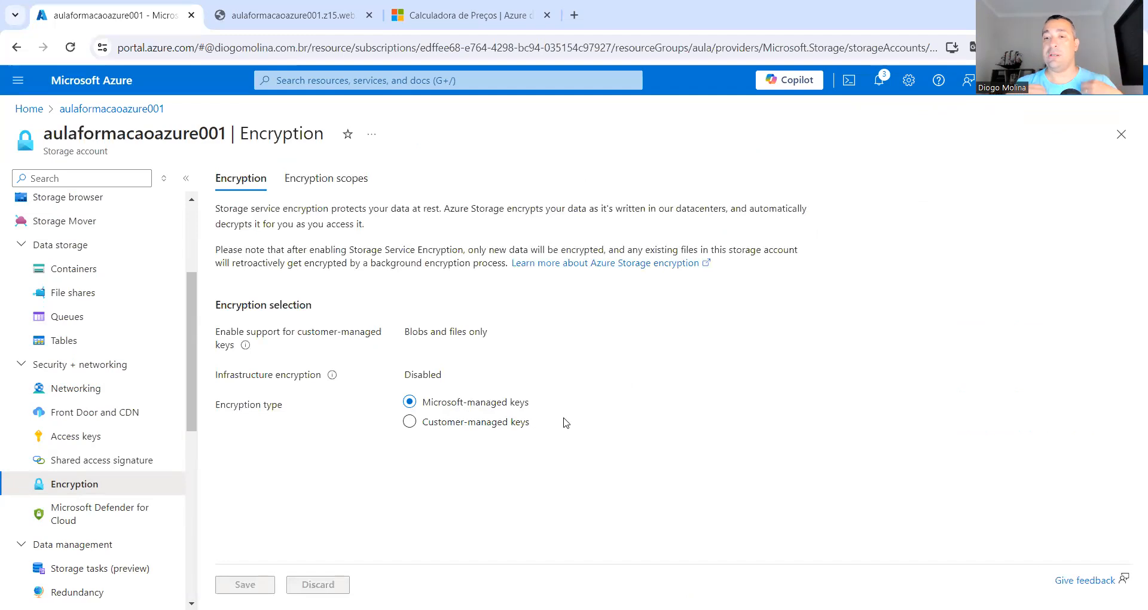
left_click(454, 426)
scroll(701, 417, "down", 2)
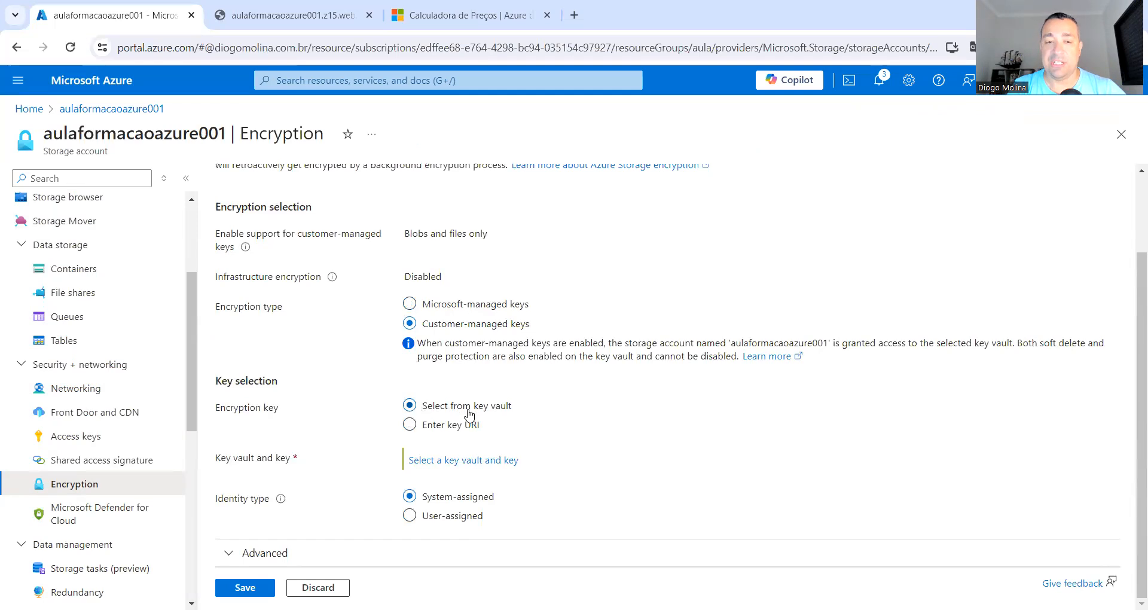
- Choose the key key-st from key vault keyvault00101 as the storage account's encryption key
left_click(461, 465)
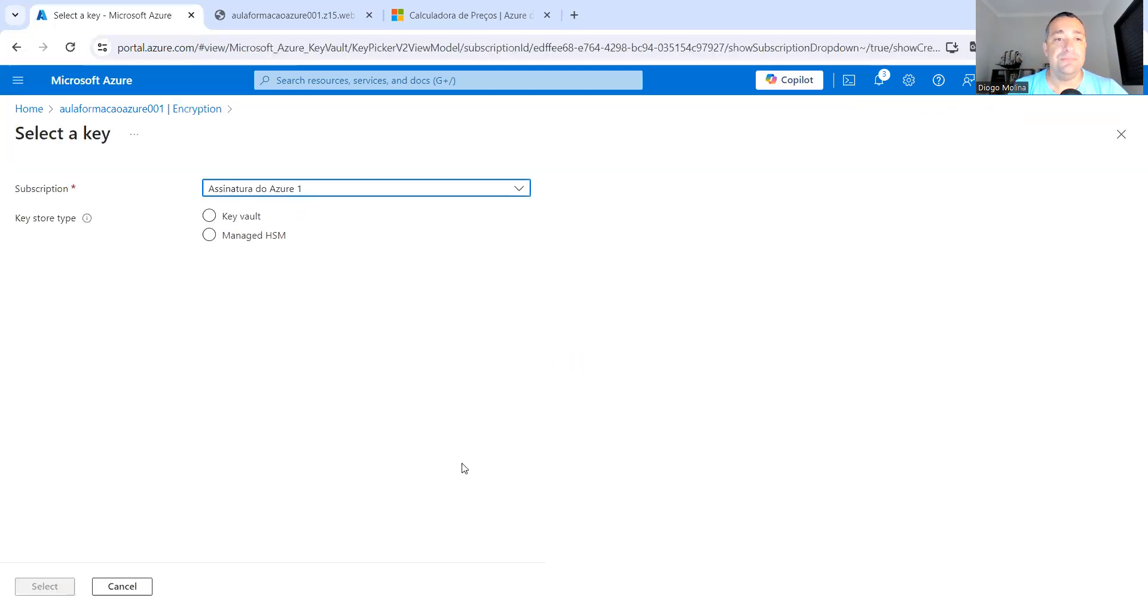
left_click(242, 219)
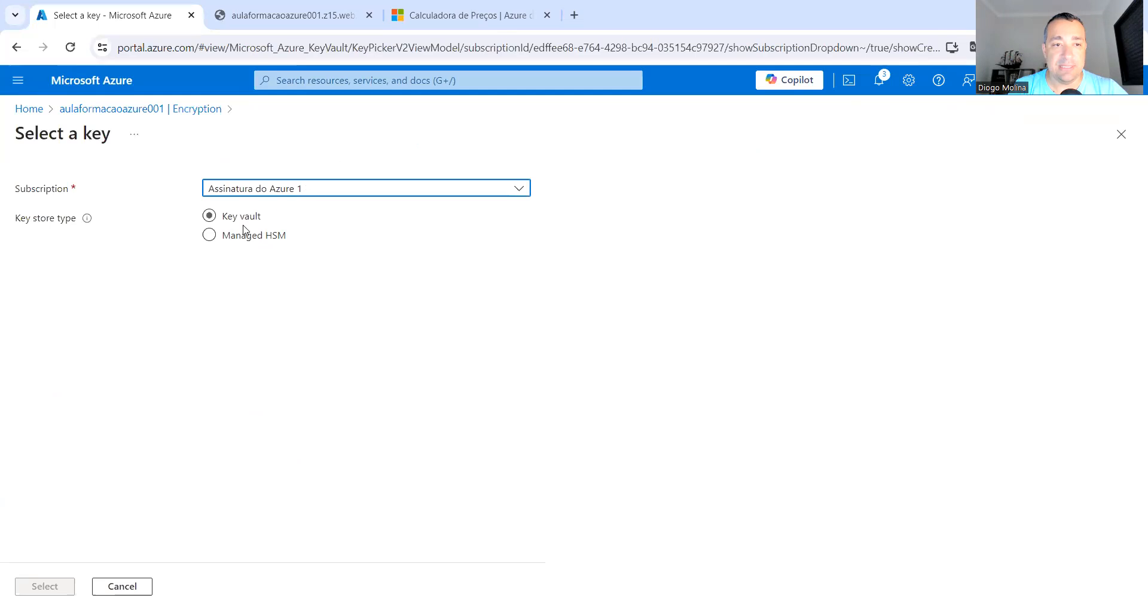
left_click(219, 222)
left_click(252, 274)
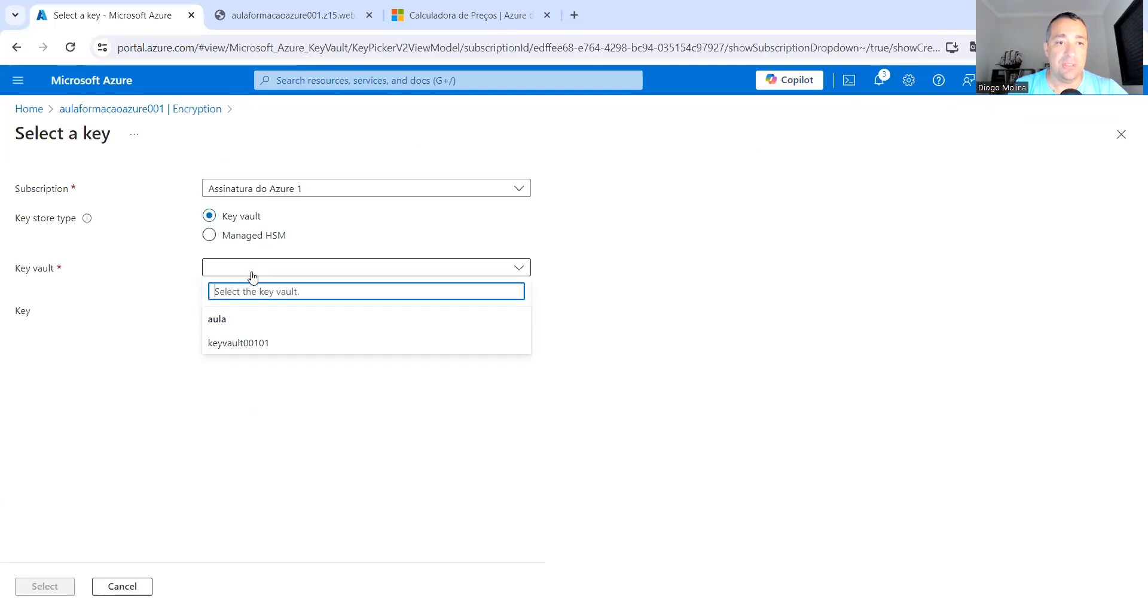
left_click(257, 343)
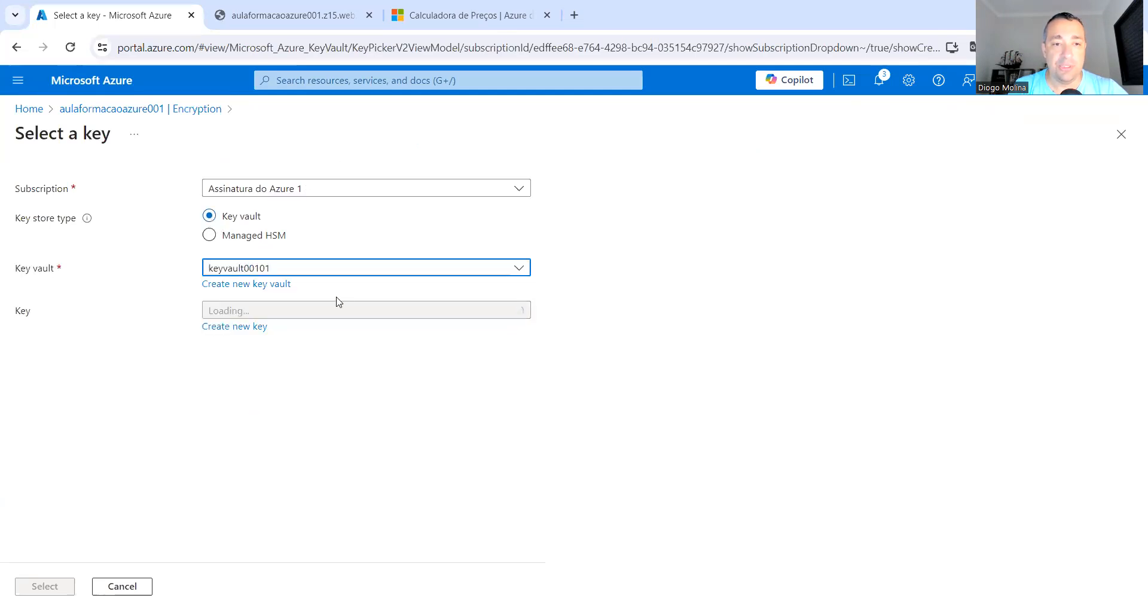
left_click(392, 310)
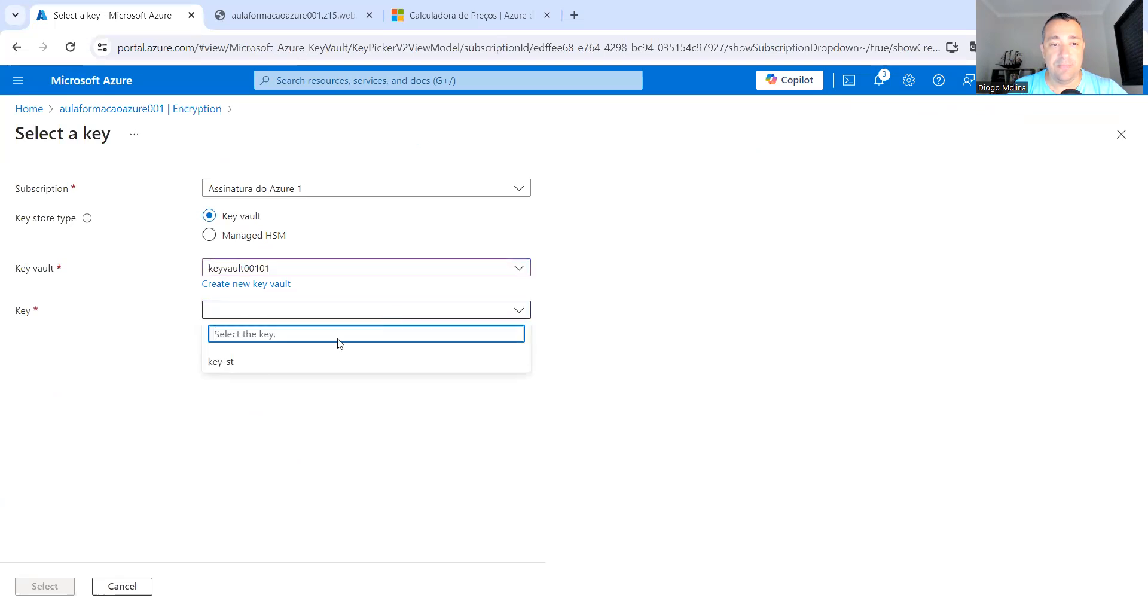
left_click(241, 366)
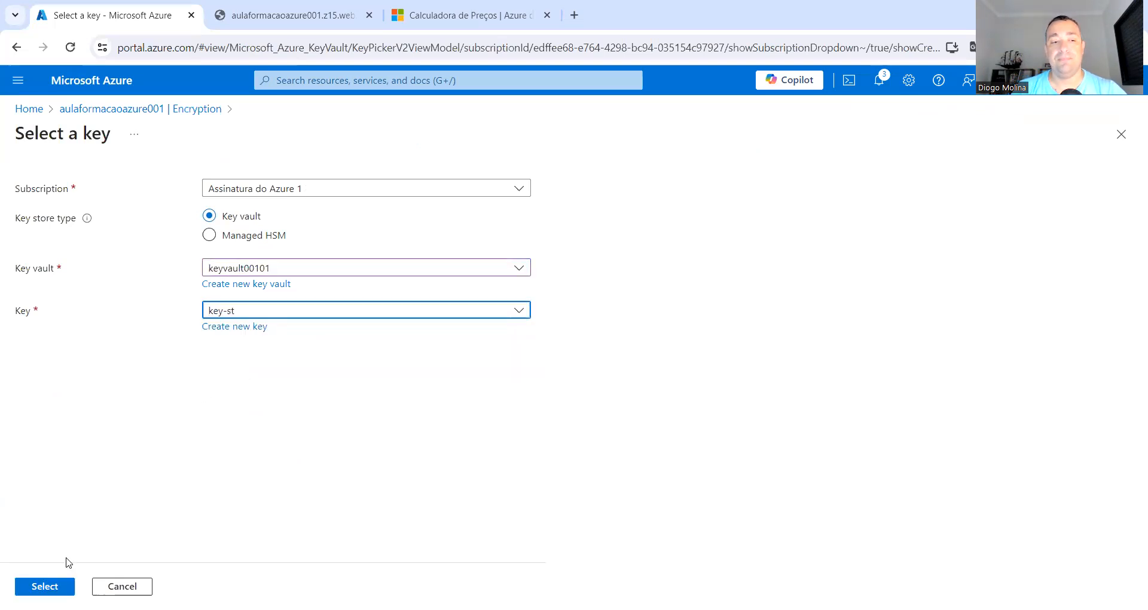
left_click(54, 587)
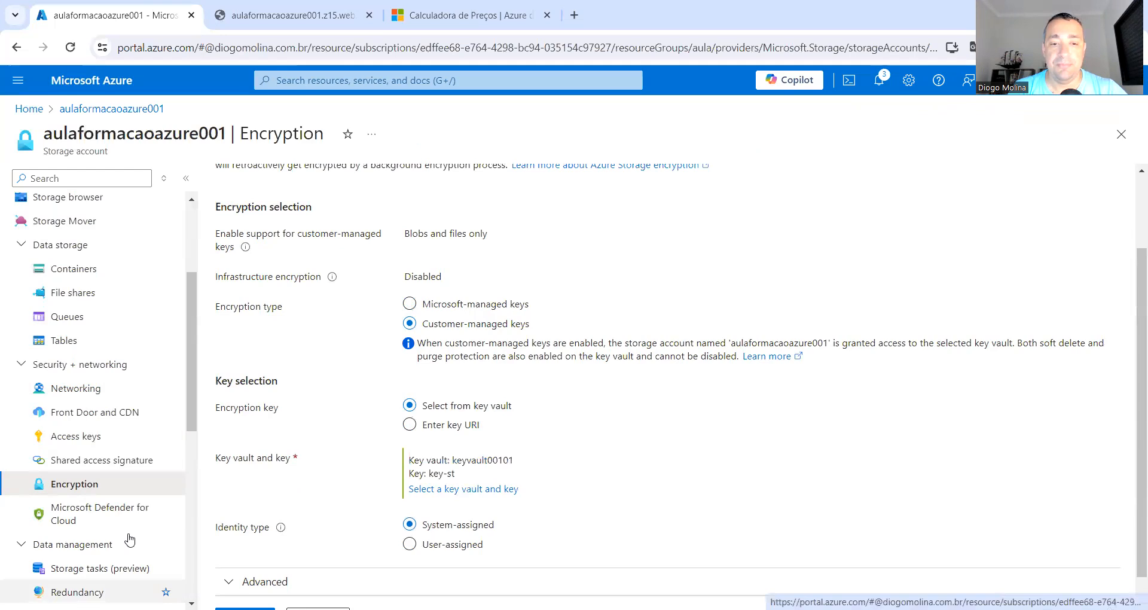
- Set the identity type to user-assigned and add the managed identity mi-st
left_click(456, 515)
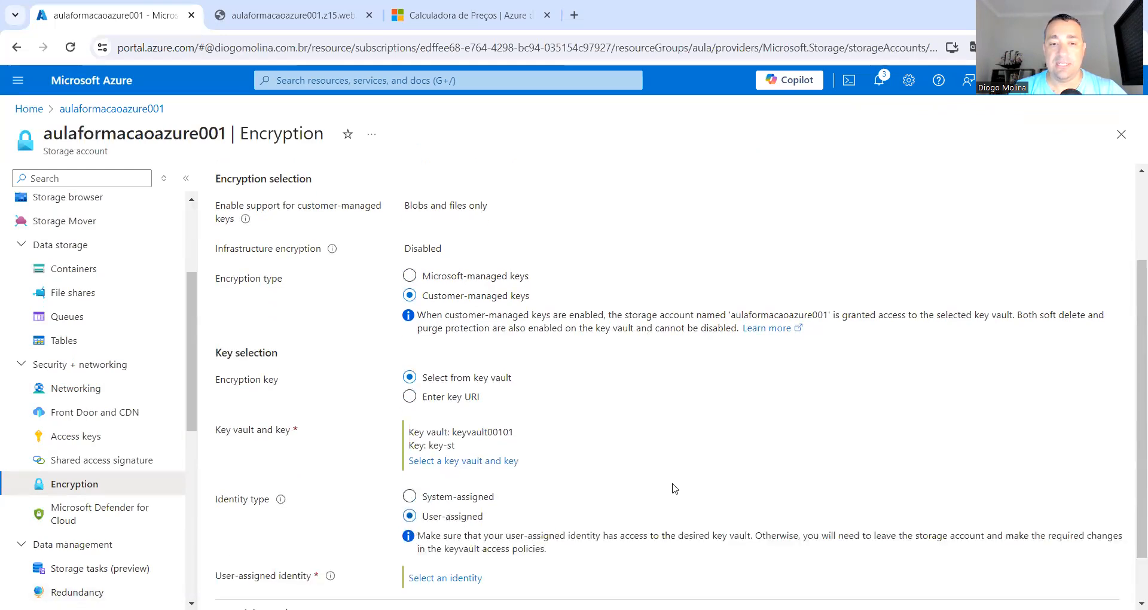
scroll(675, 488, "down", 1)
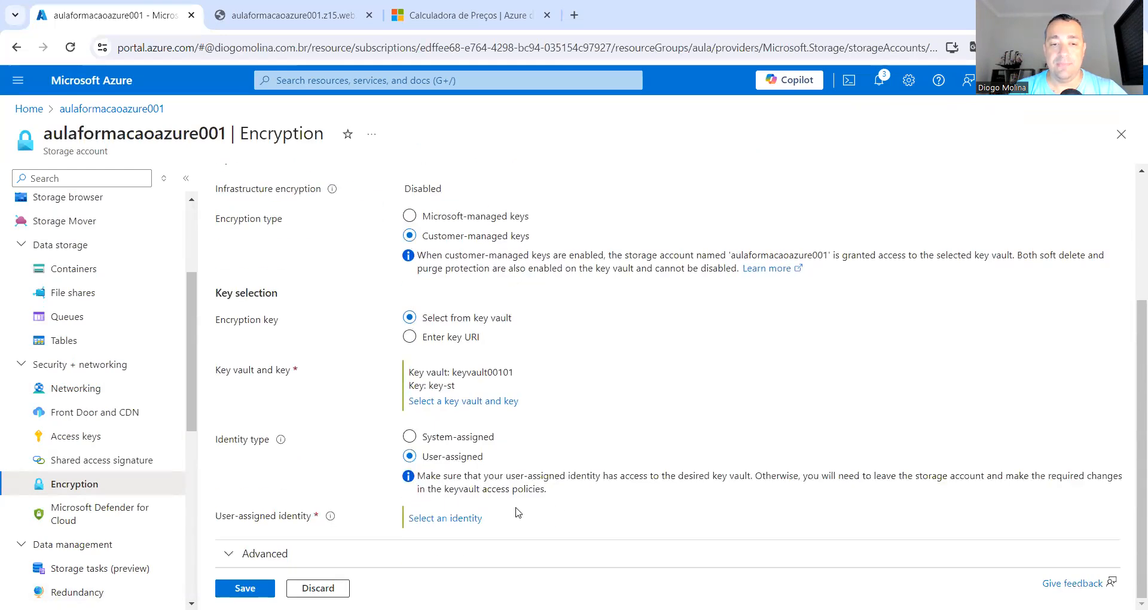
left_click(460, 521)
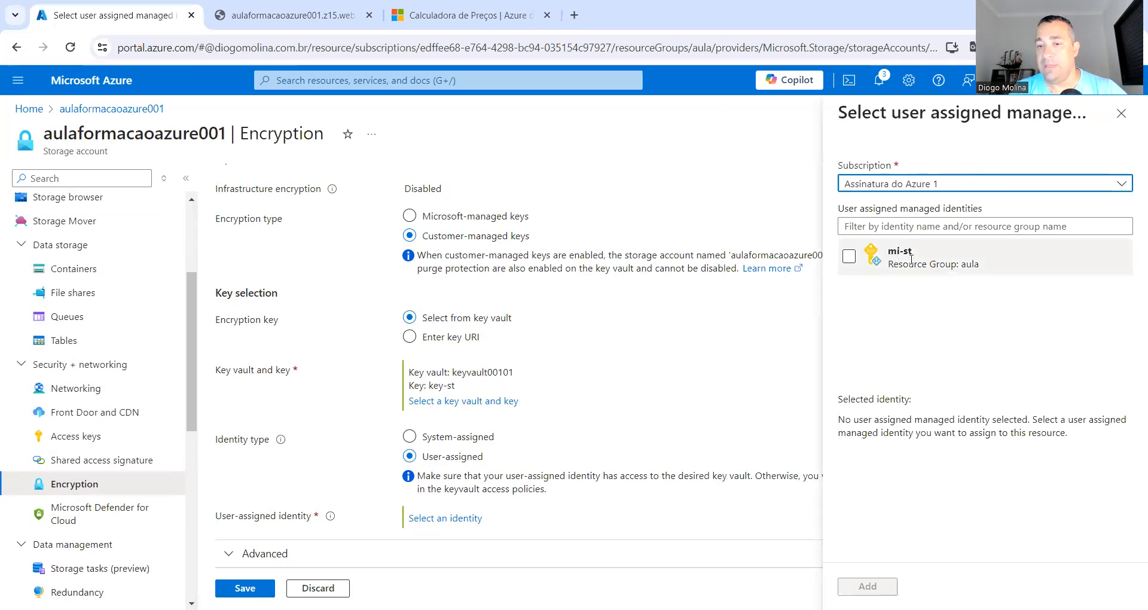
left_click(850, 257)
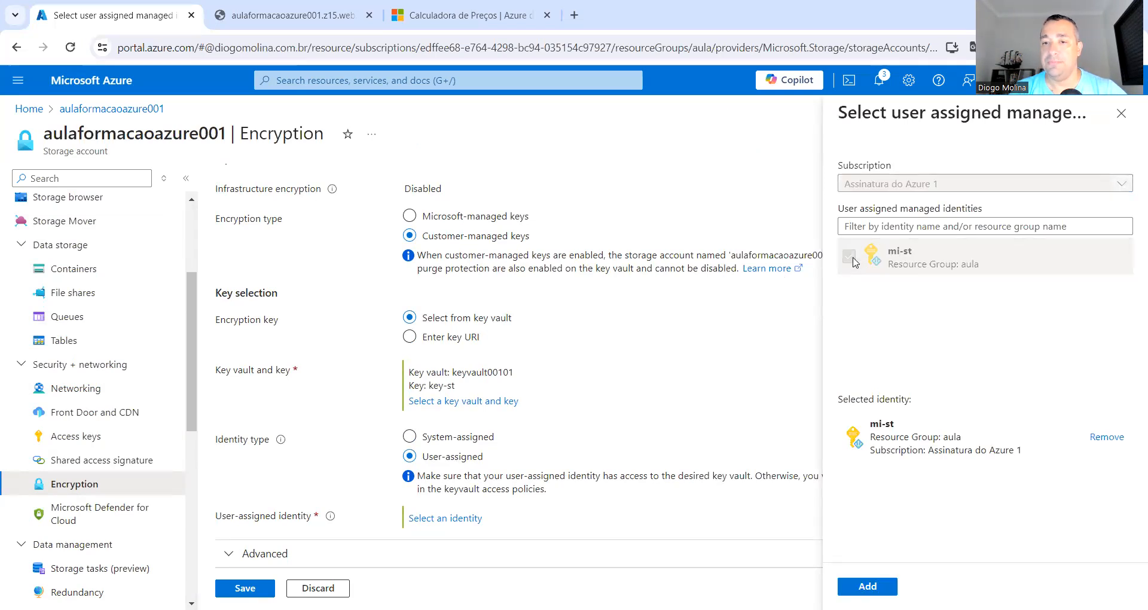
left_click(883, 588)
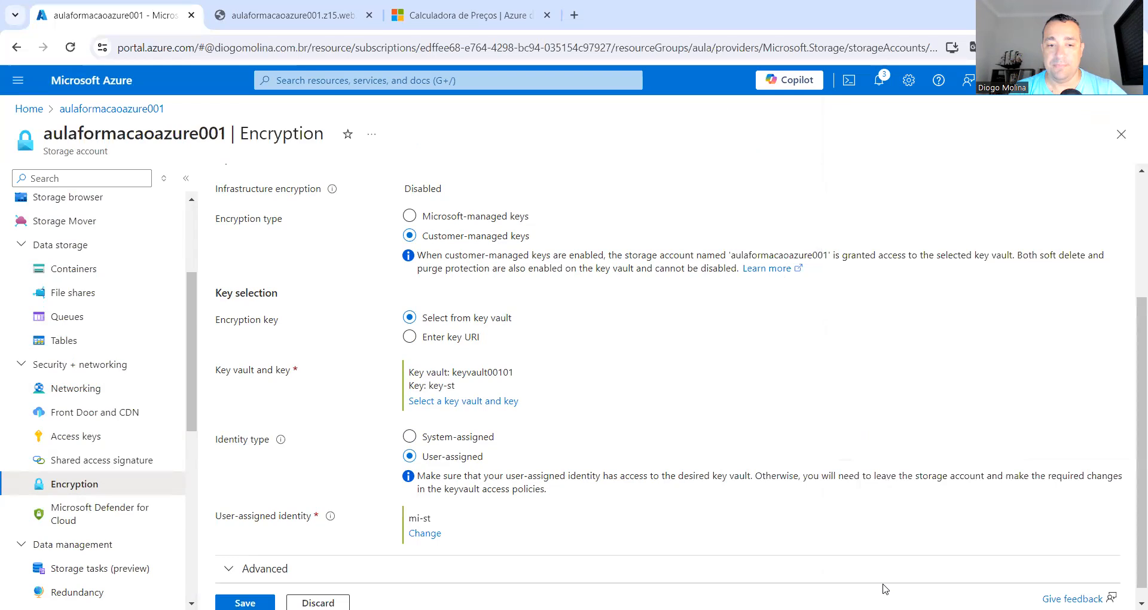
scroll(645, 426, "down", 1)
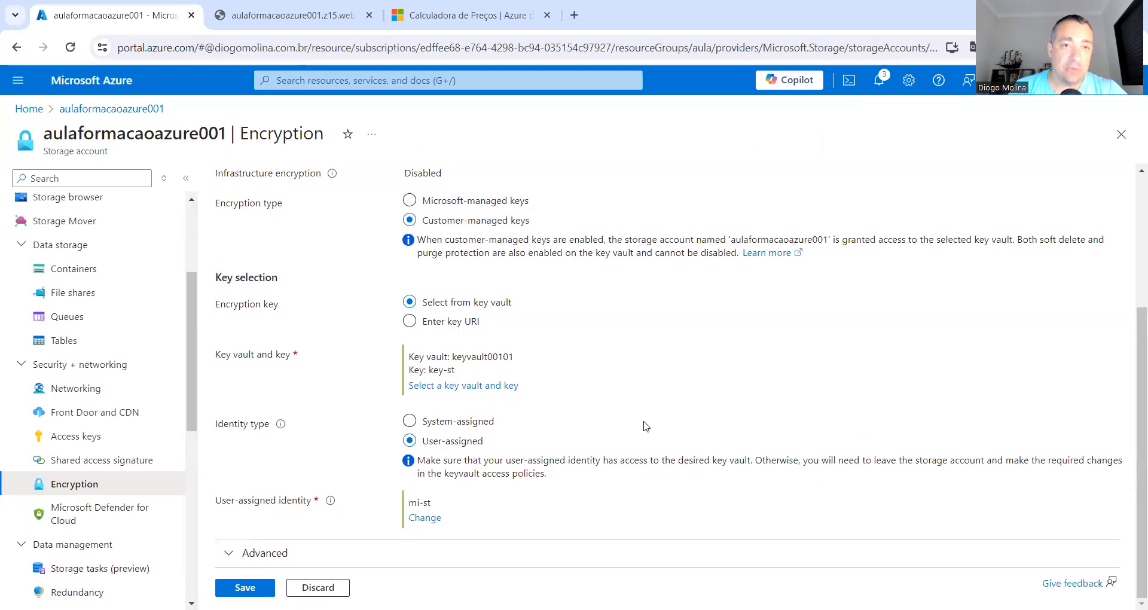
- Duplicate the storage account's browser tab and go to the portal home page in the copy
right_click(132, 20)
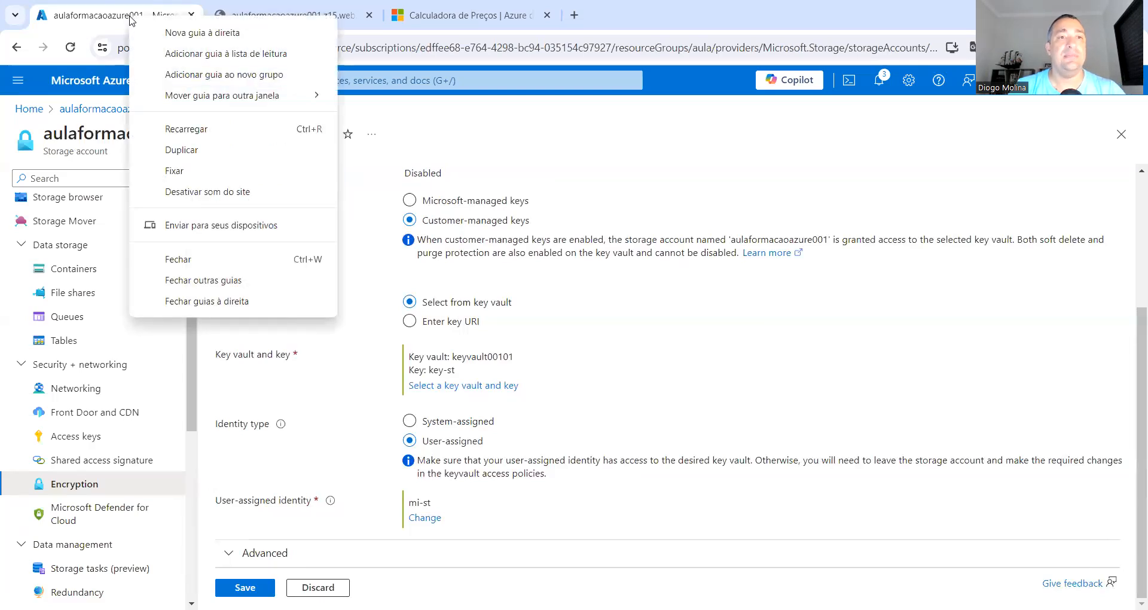
left_click(229, 150)
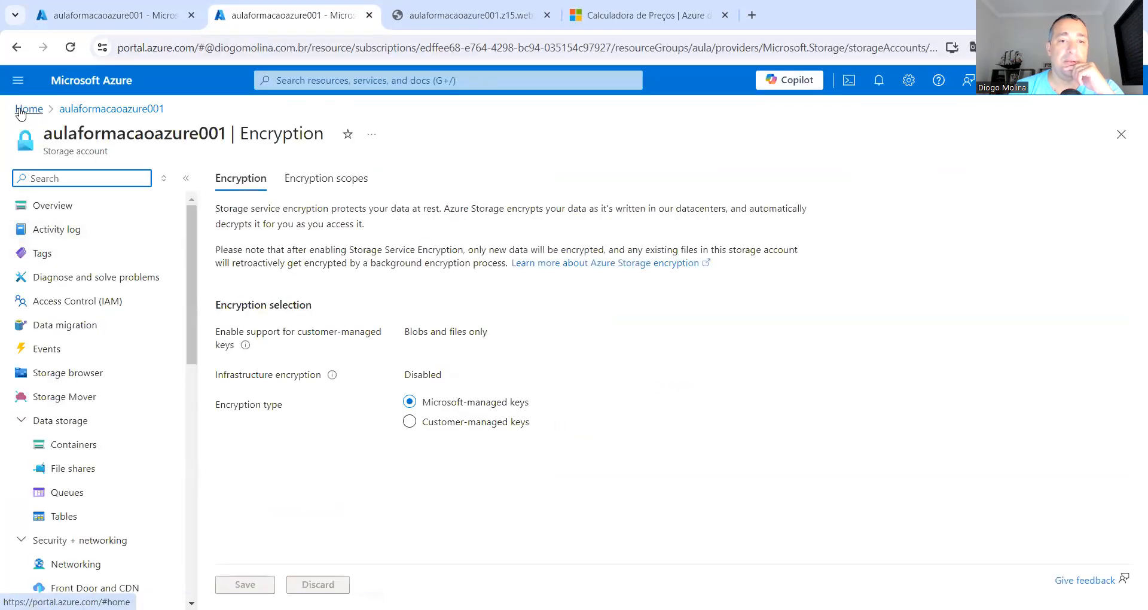
left_click(27, 112)
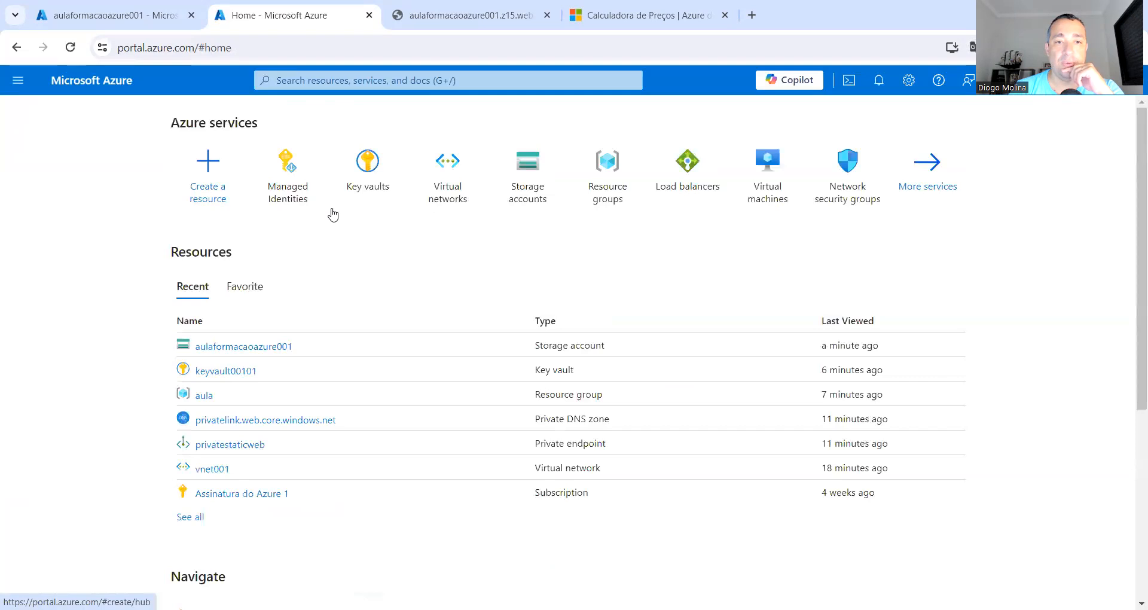
- Start a new access policy in key vault keyvault00101 with the Get and List key management permissions
left_click(354, 182)
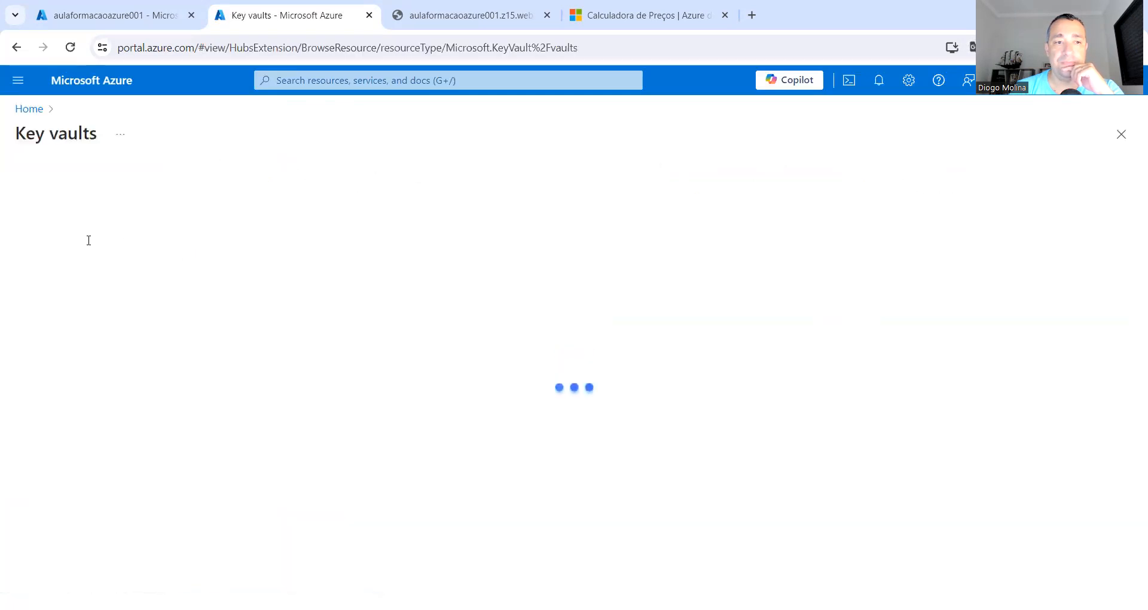
left_click(103, 300)
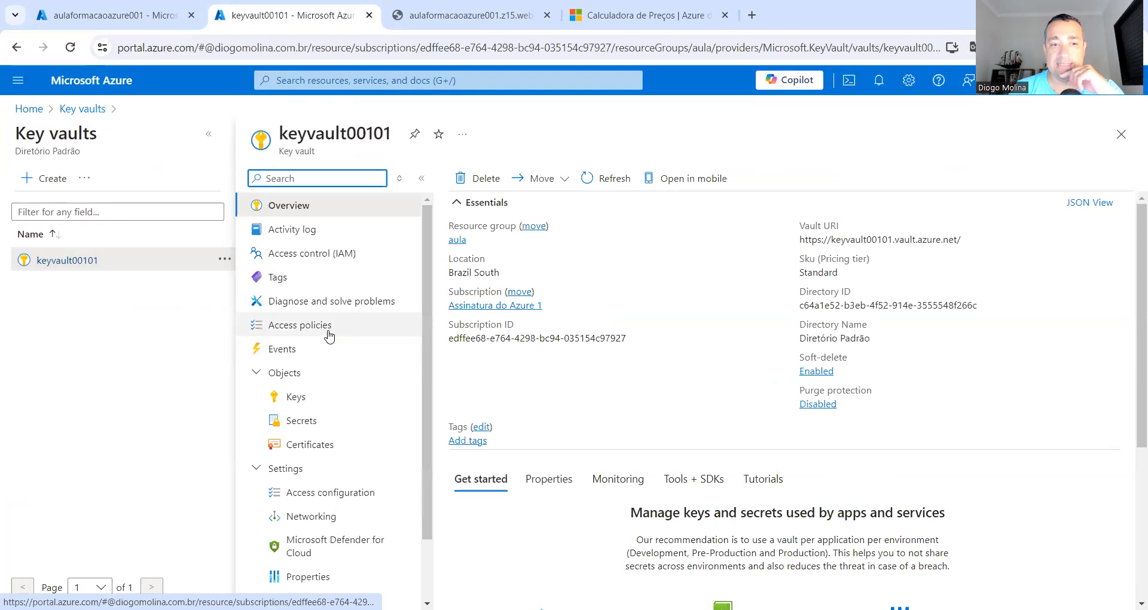
left_click(328, 335)
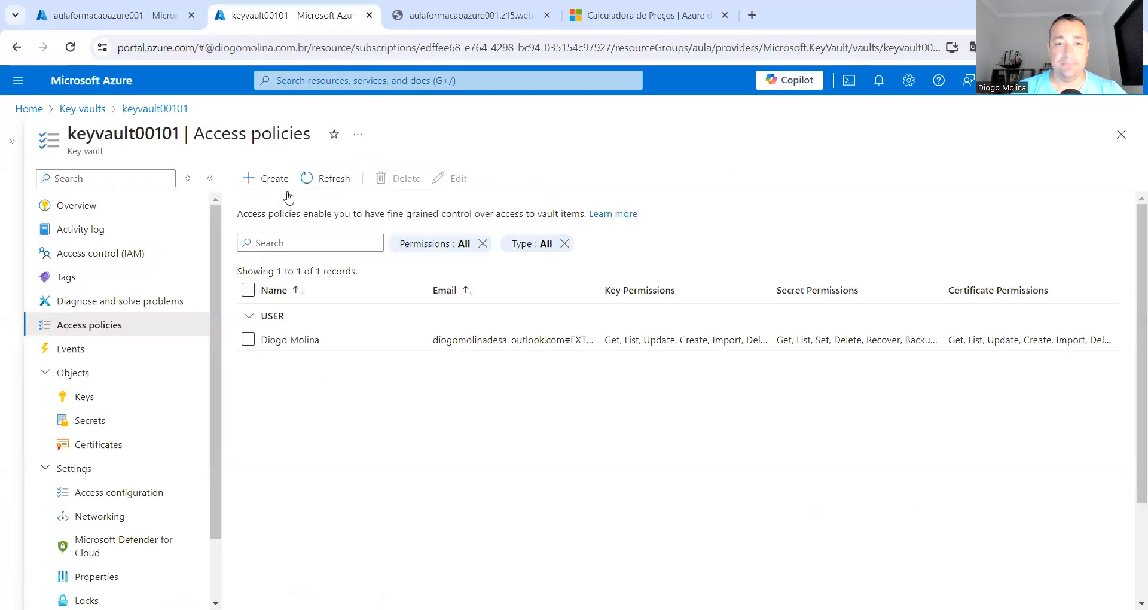
left_click(273, 178)
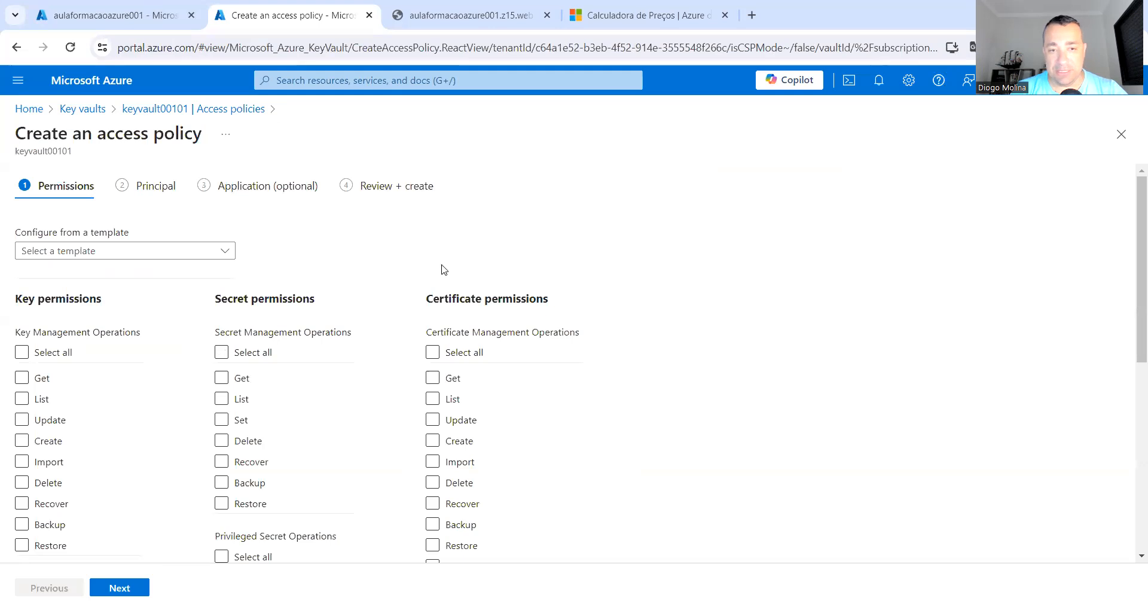
left_click(22, 377)
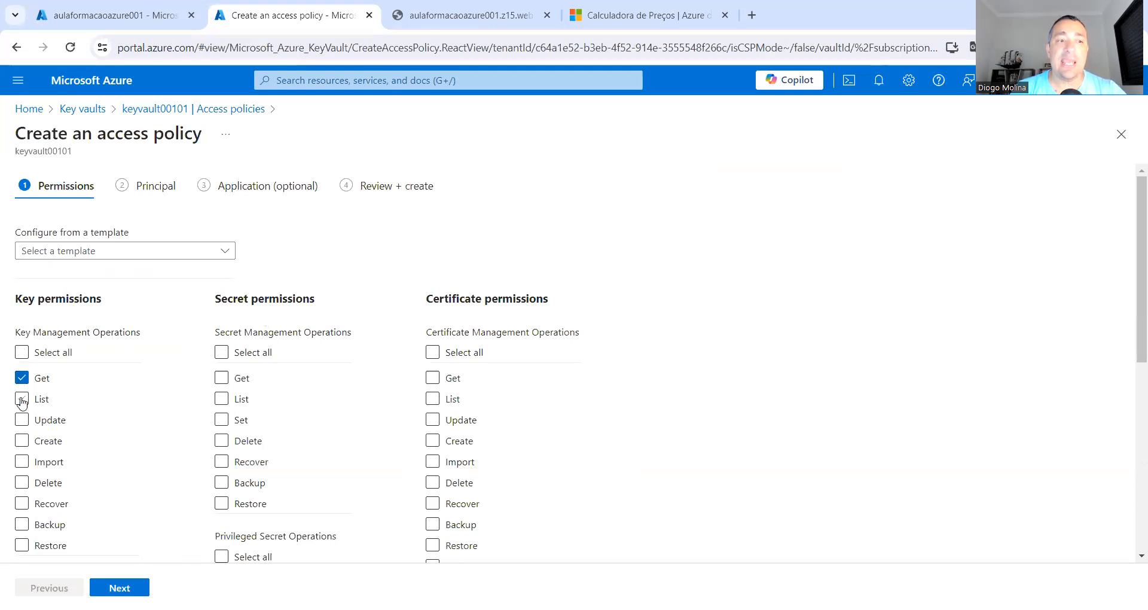
left_click(21, 400)
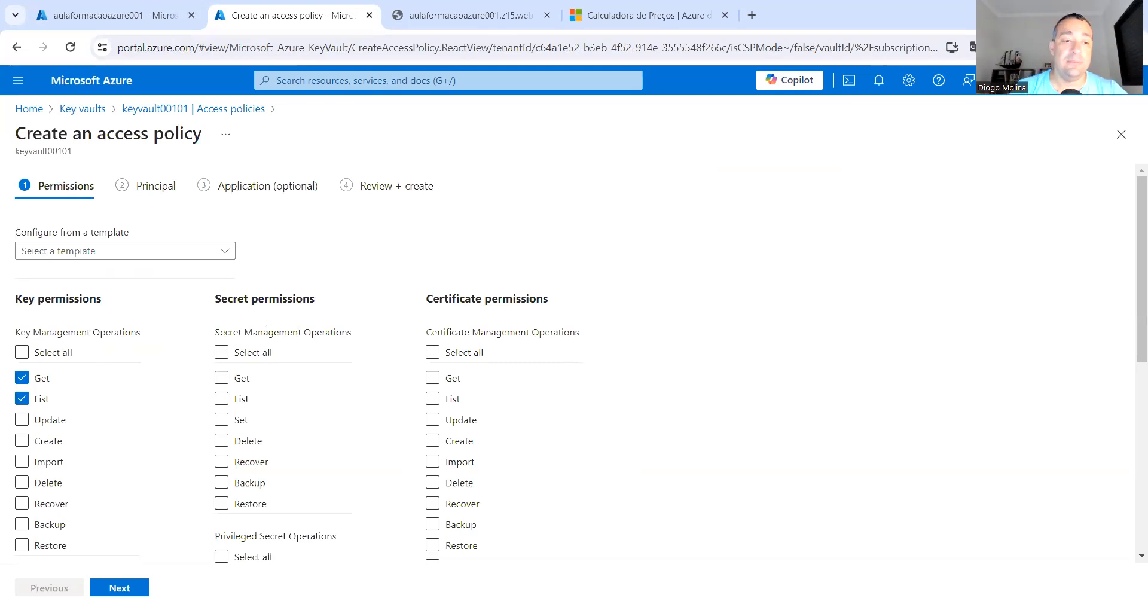
- Assign the managed identity mi-st as the principal of the access policy and create the policy
left_click(120, 587)
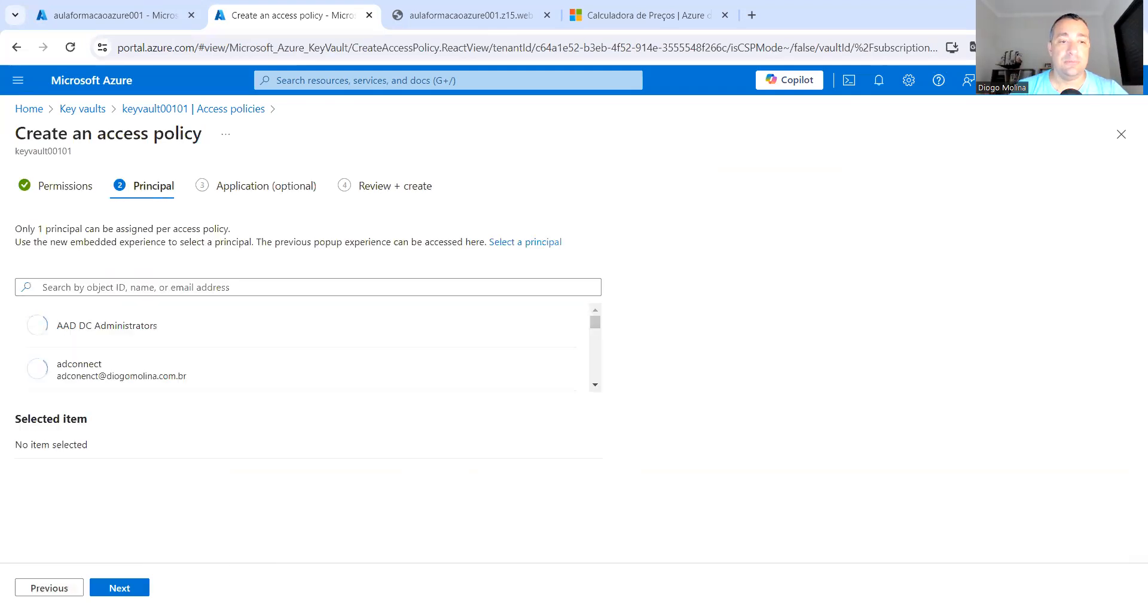
left_click(169, 287)
type("mi-st")
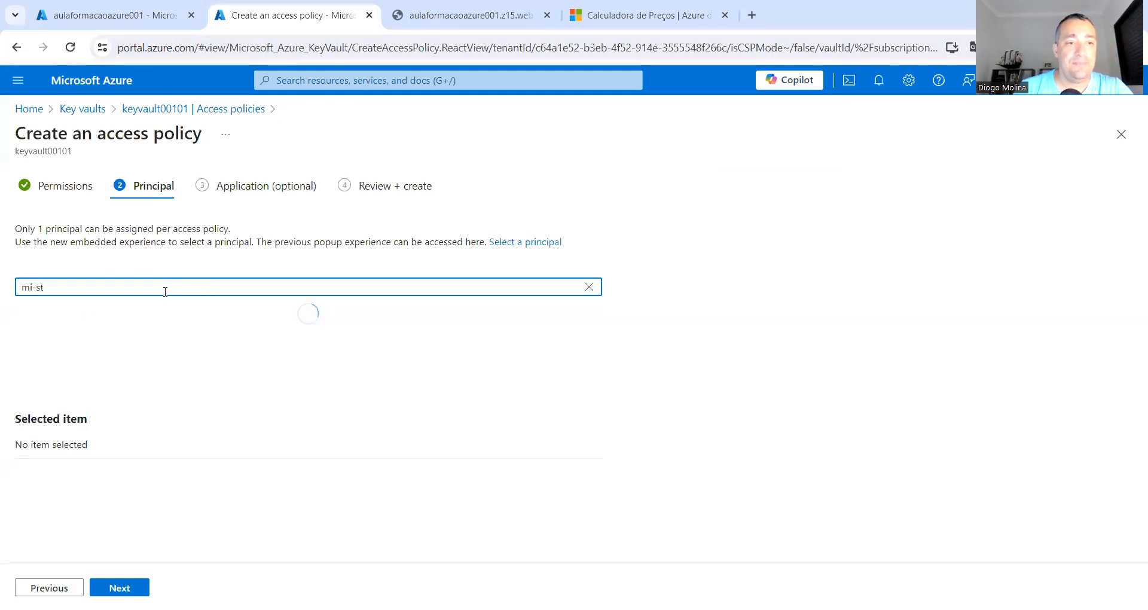
left_click(147, 333)
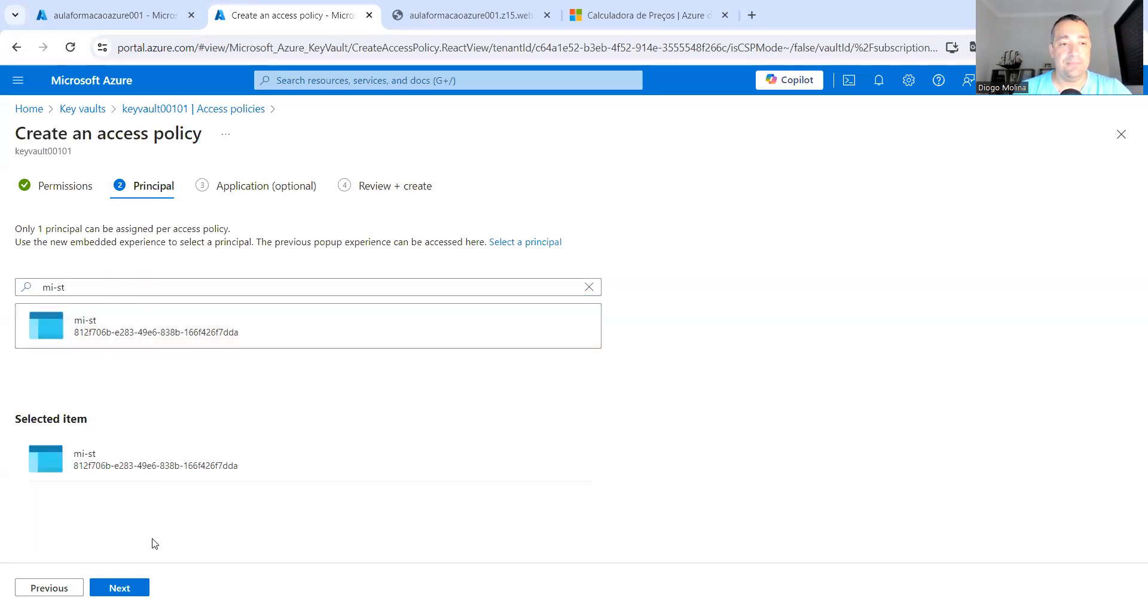
left_click(131, 589)
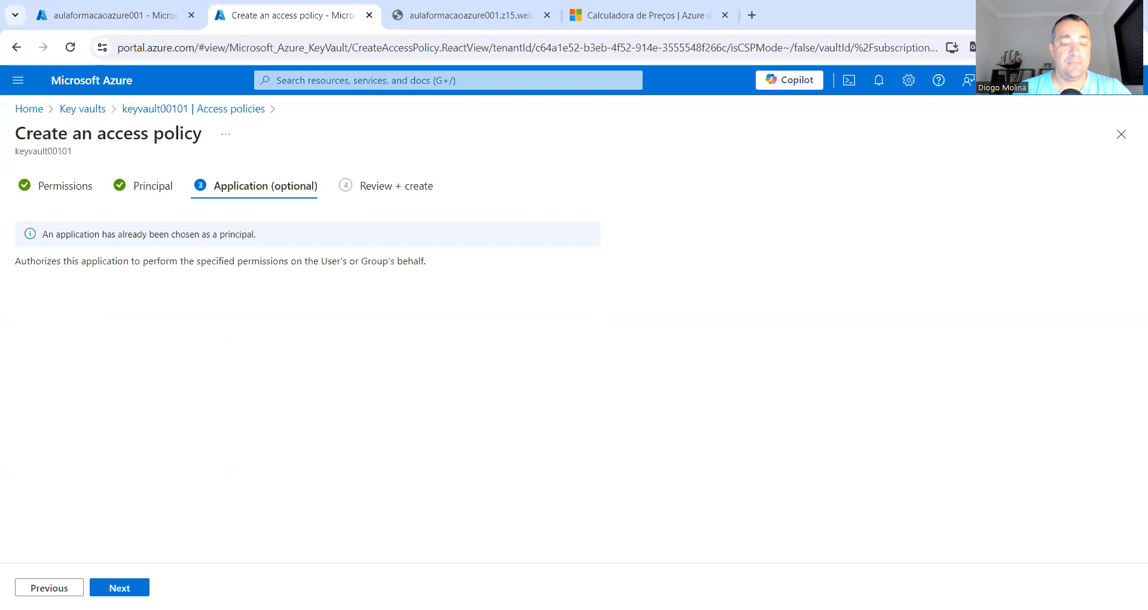
left_click(131, 589)
left_click(131, 588)
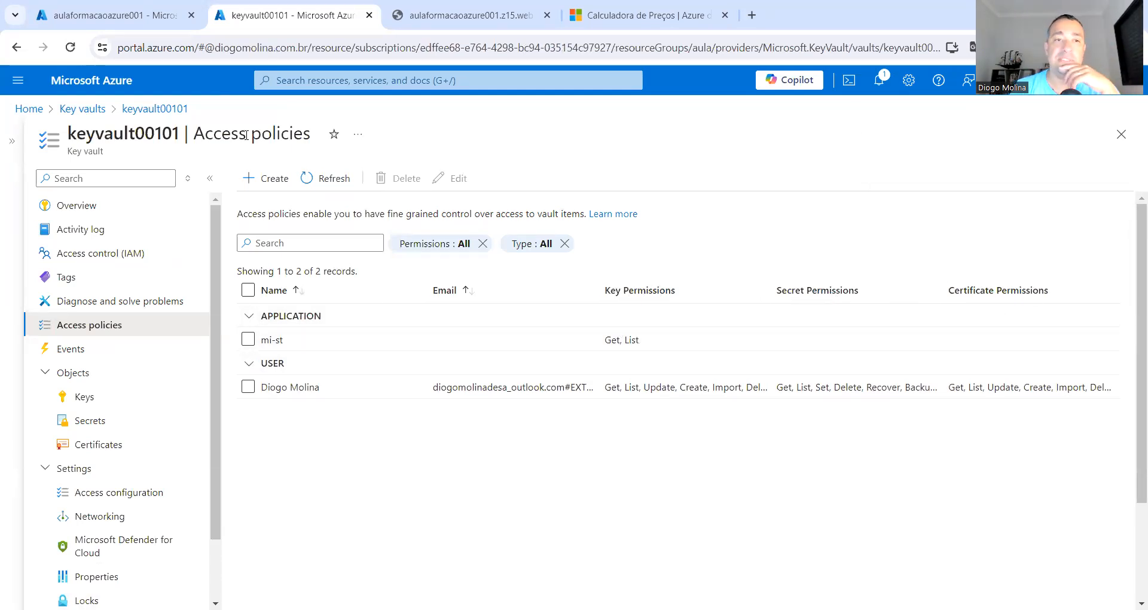
- Return to the storage account's encryption page and try to save the customer-managed key settings
left_click(116, 15)
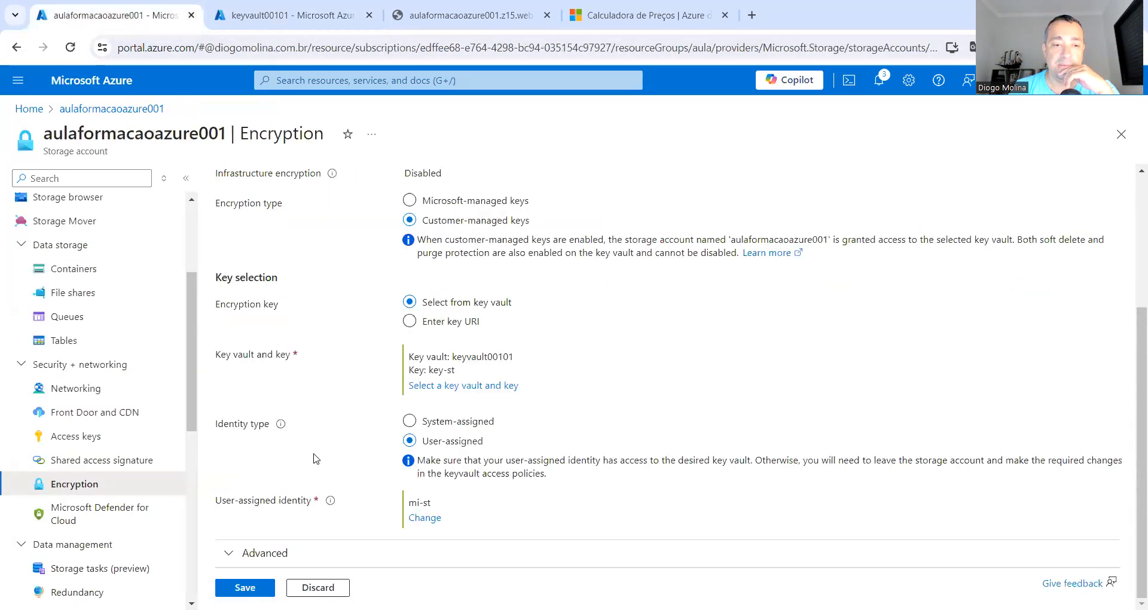
left_click(245, 587)
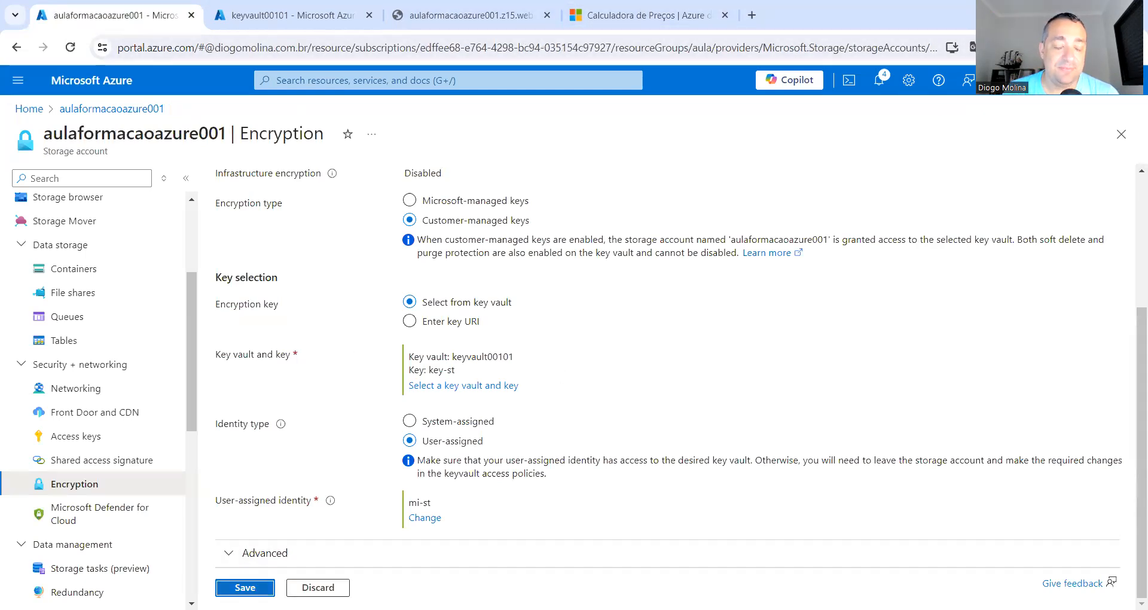
left_click(245, 587)
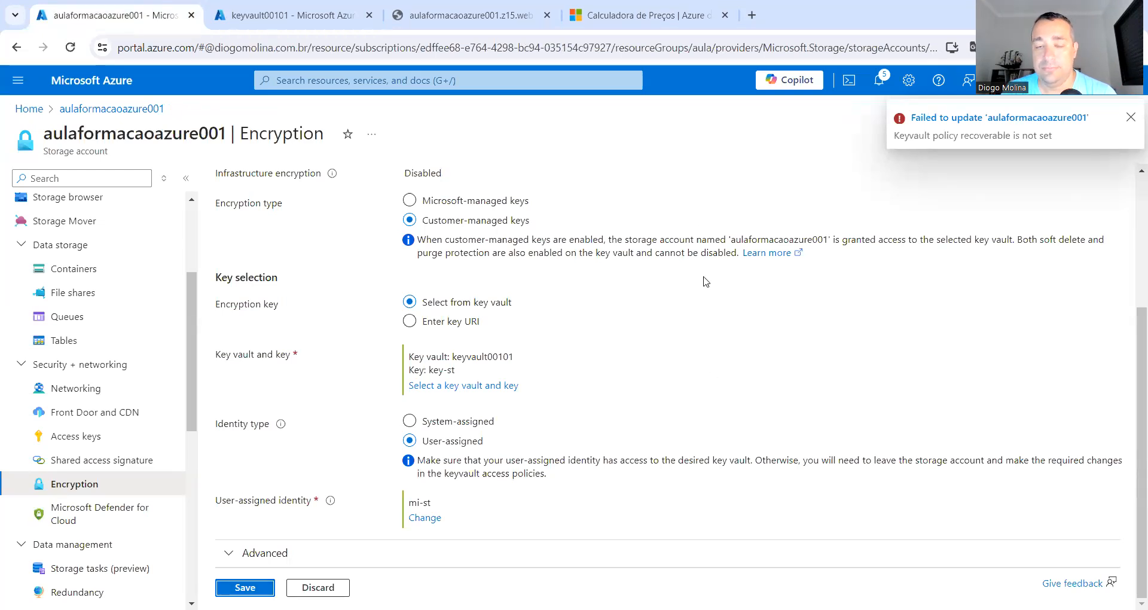
left_click(281, 16)
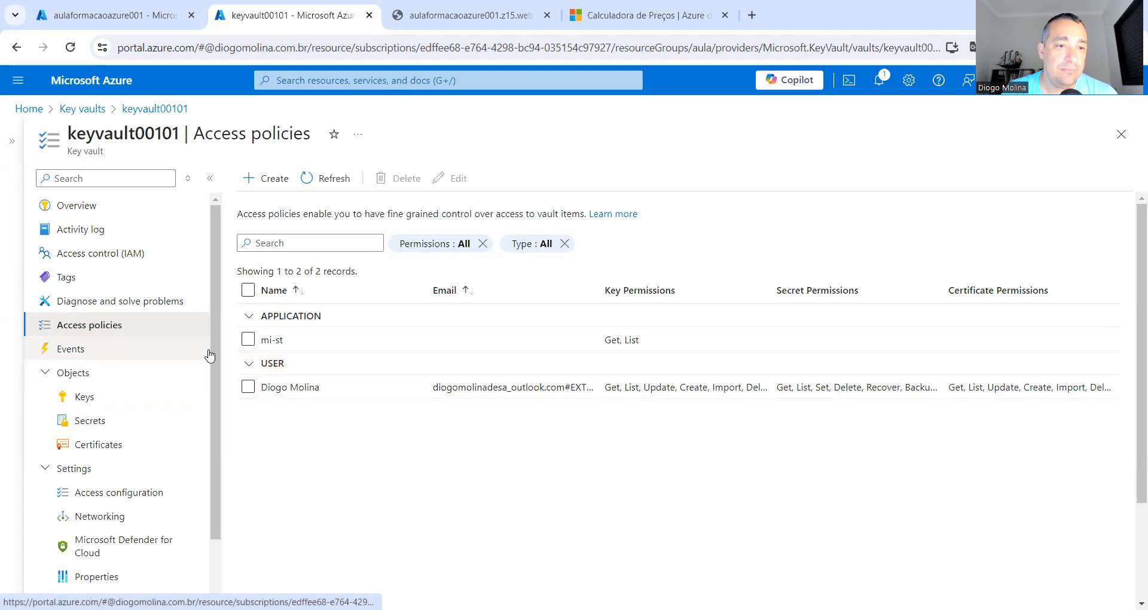
left_click_drag(217, 348, 217, 522)
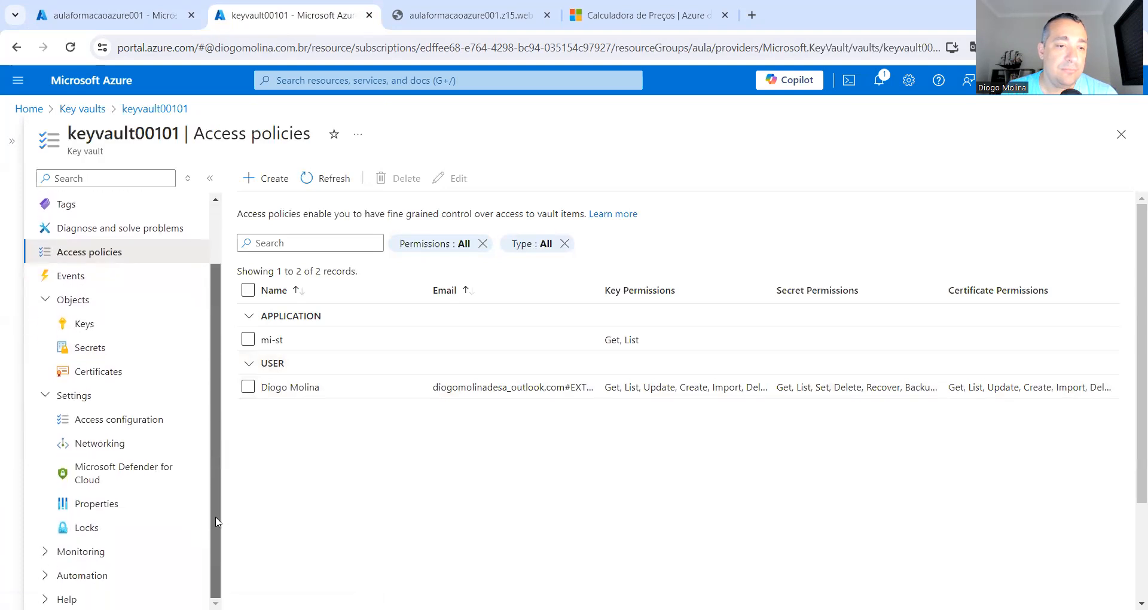
left_click(106, 21)
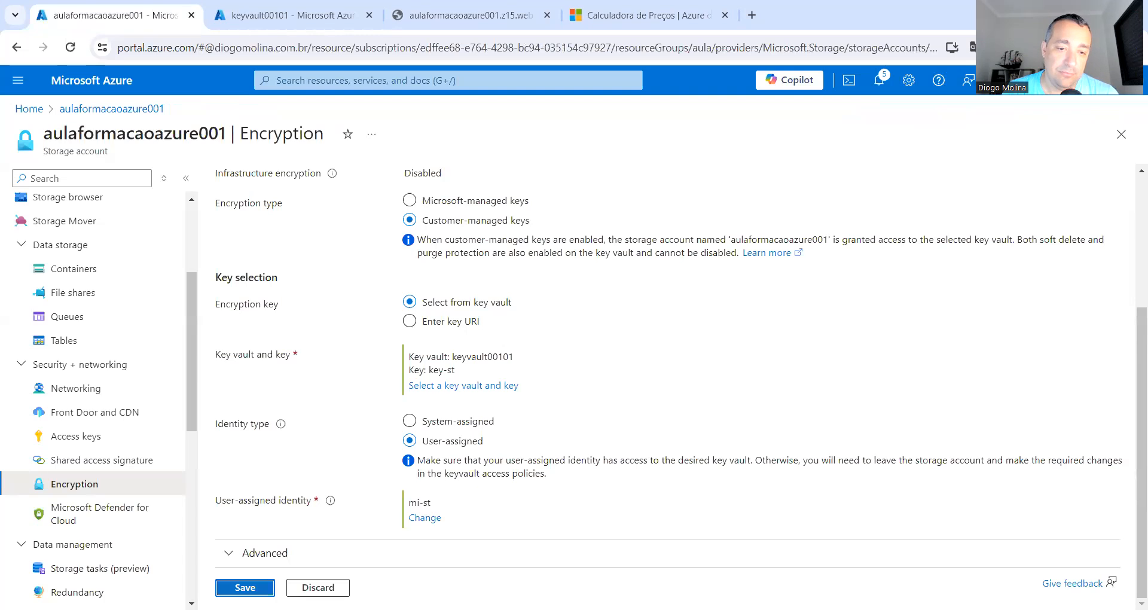
left_click(245, 588)
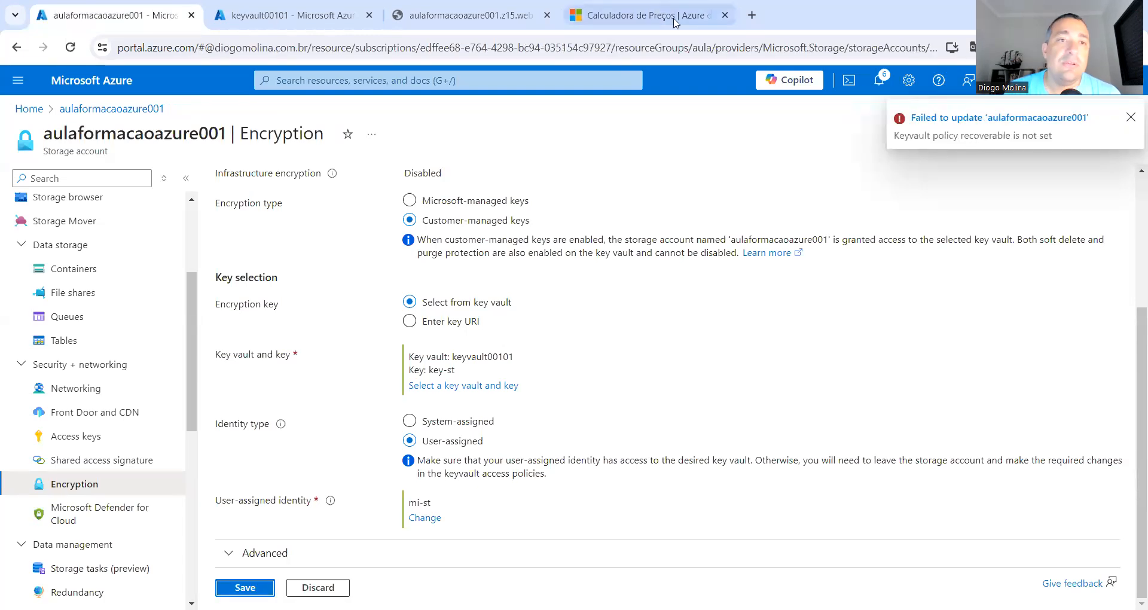
- Open the properties of key vault keyvault00101 and examine its soft-delete and purge protection options
left_click(298, 17)
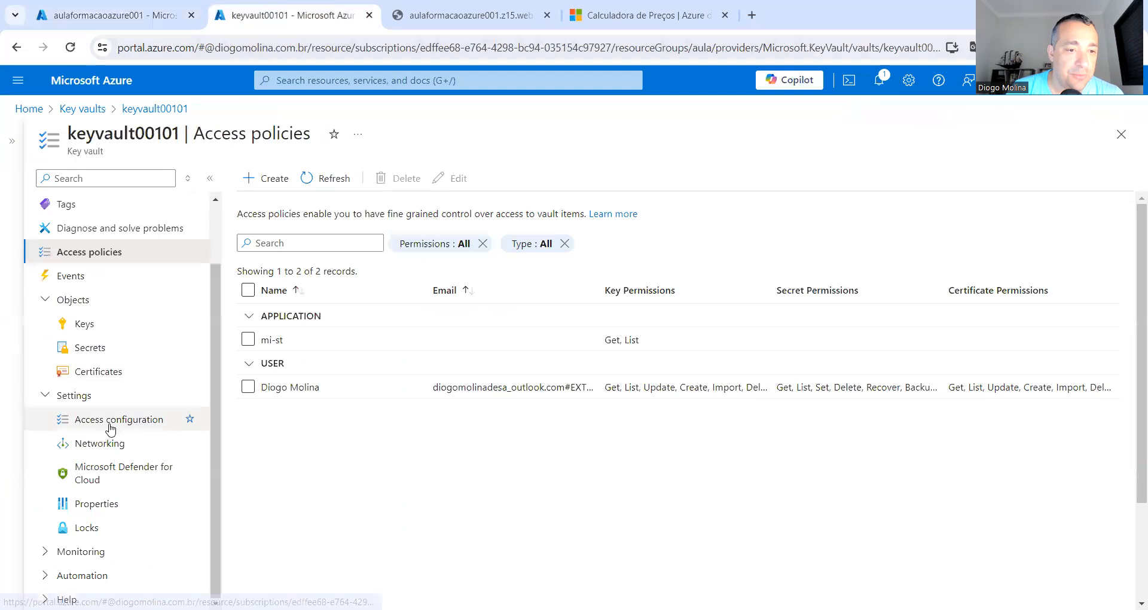
left_click(103, 505)
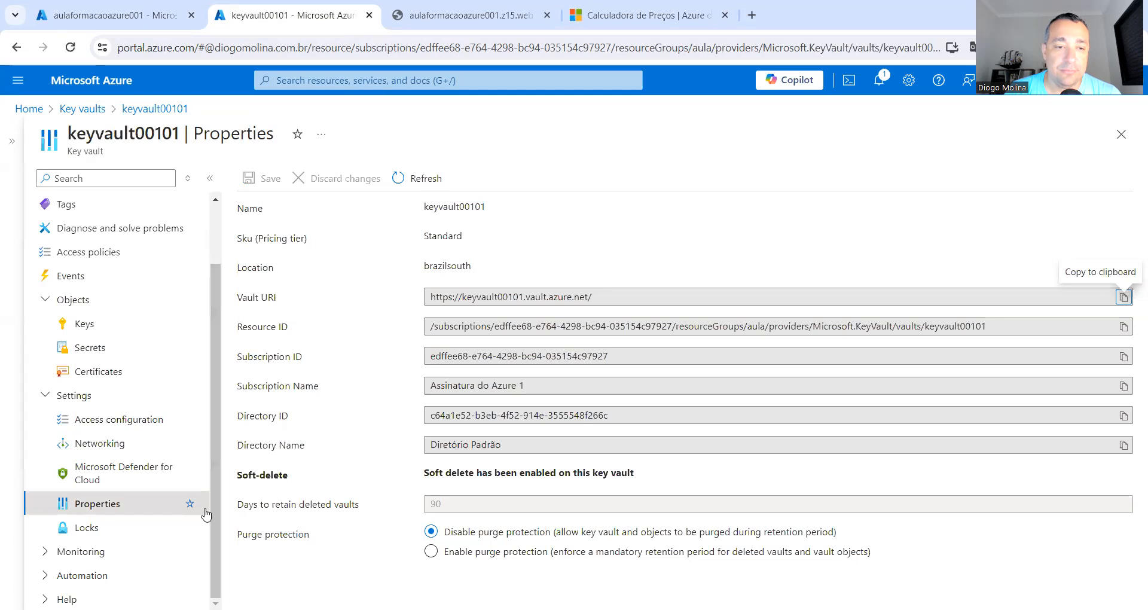
left_click(45, 558)
scroll(45, 559, "down", 3)
scroll(45, 559, "up", 5)
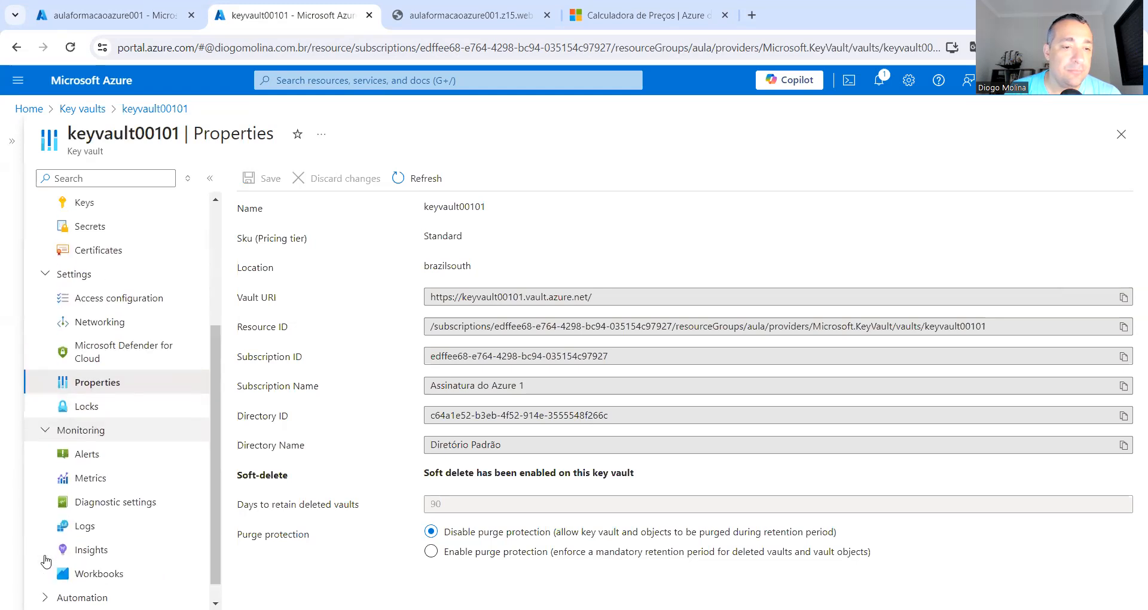
scroll(46, 559, "down", 2)
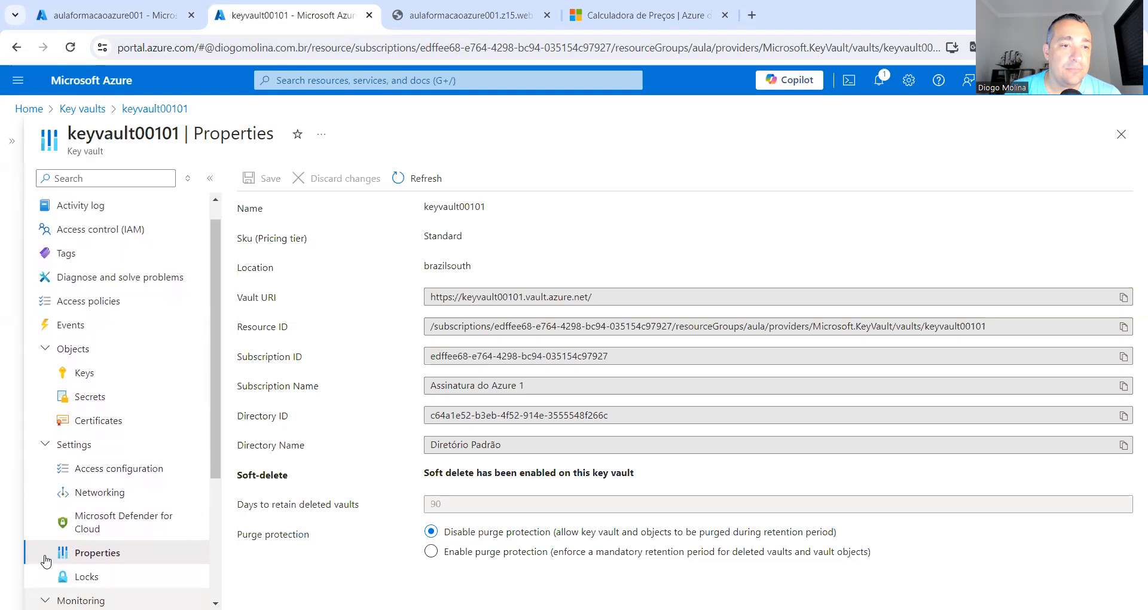
scroll(45, 559, "down", 3)
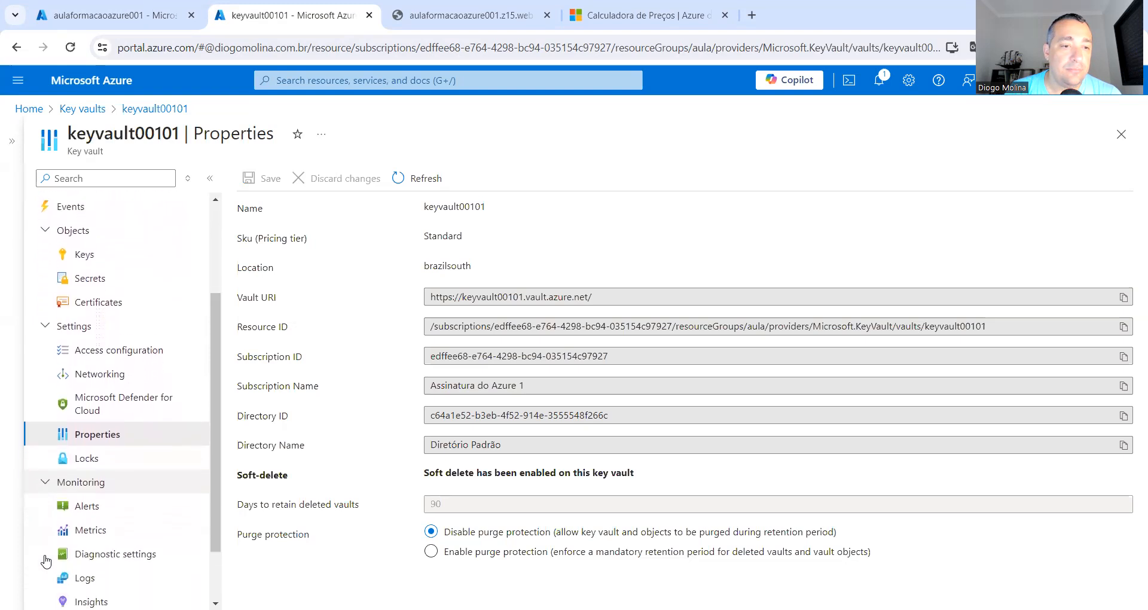
- Retry saving the storage account's encryption, and enable purge protection in keyvault00101's properties and save the vault
left_click(123, 21)
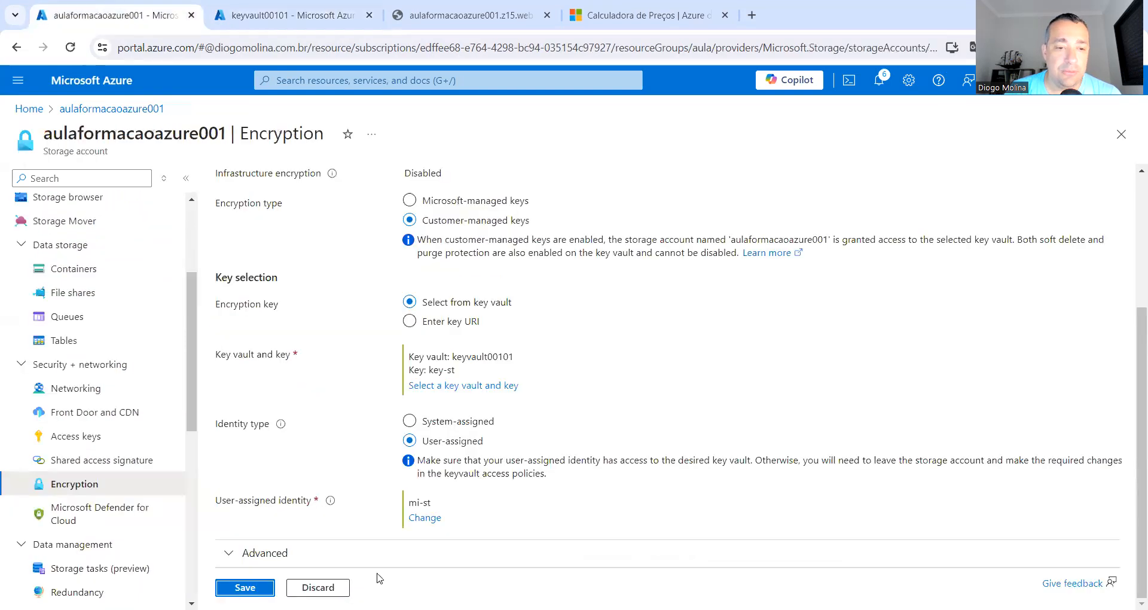
left_click(243, 588)
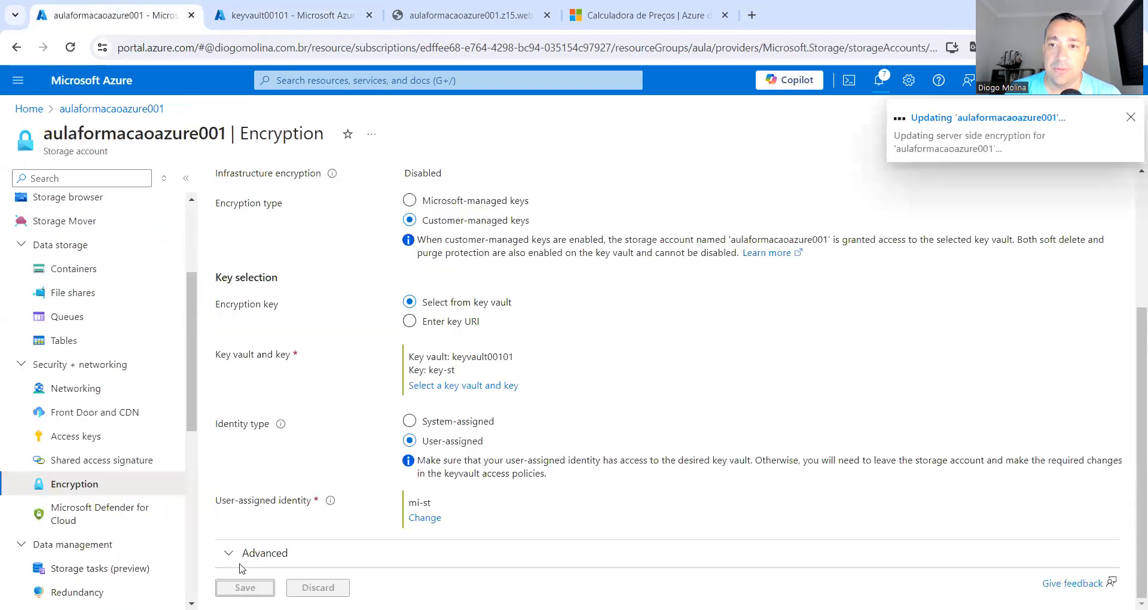
left_click(262, 20)
left_click(464, 550)
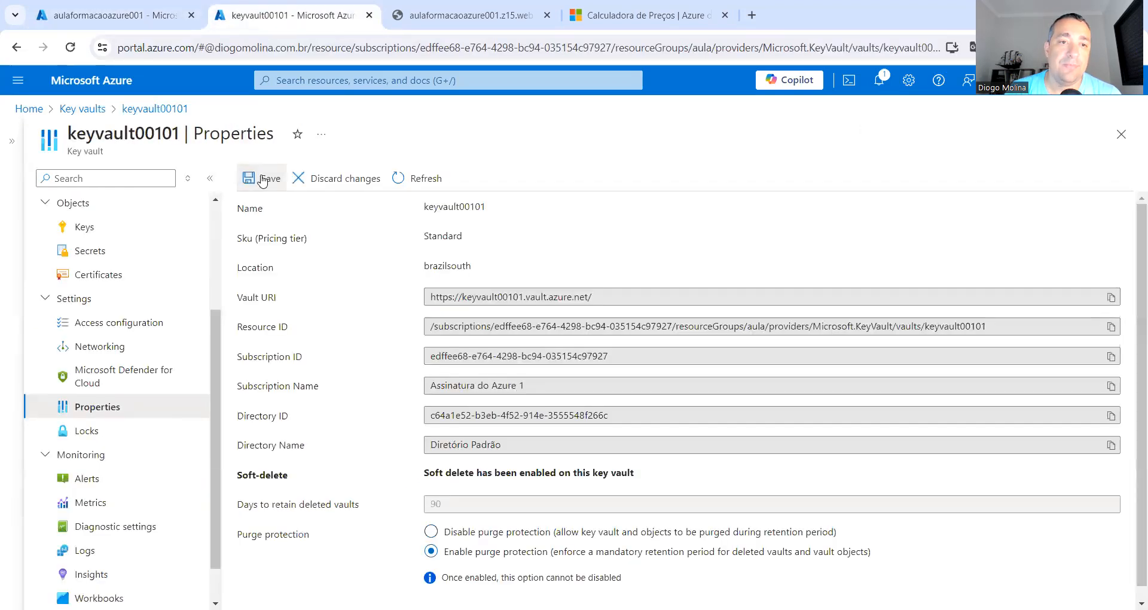
left_click(262, 181)
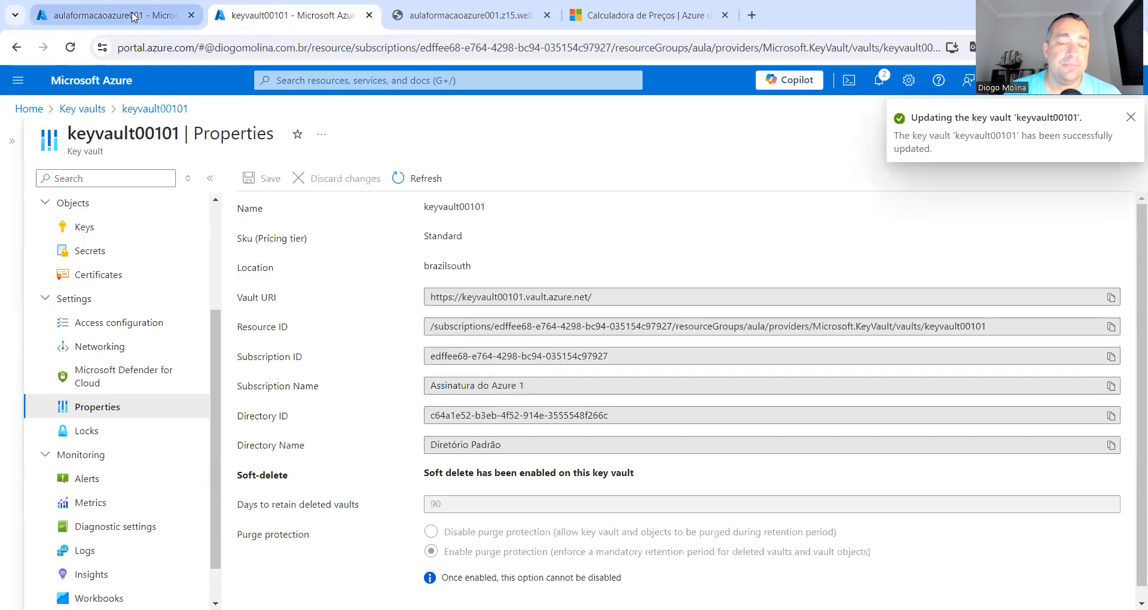
- Save the storage account's encryption again and check mi-st's key permissions in keyvault00101's access policies
left_click(113, 15)
left_click(245, 587)
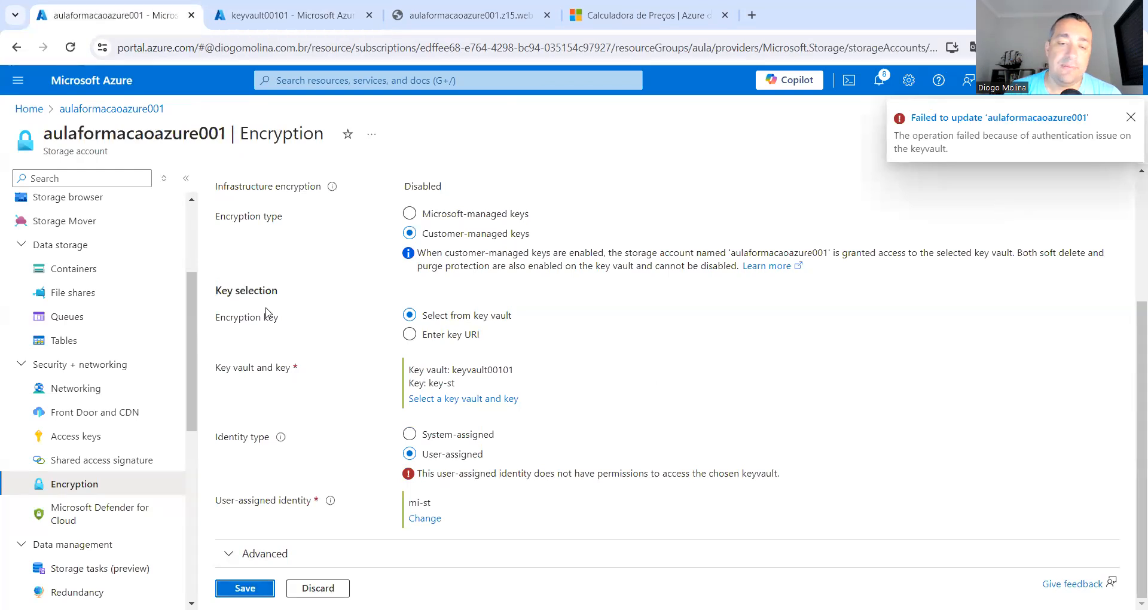
left_click(268, 31)
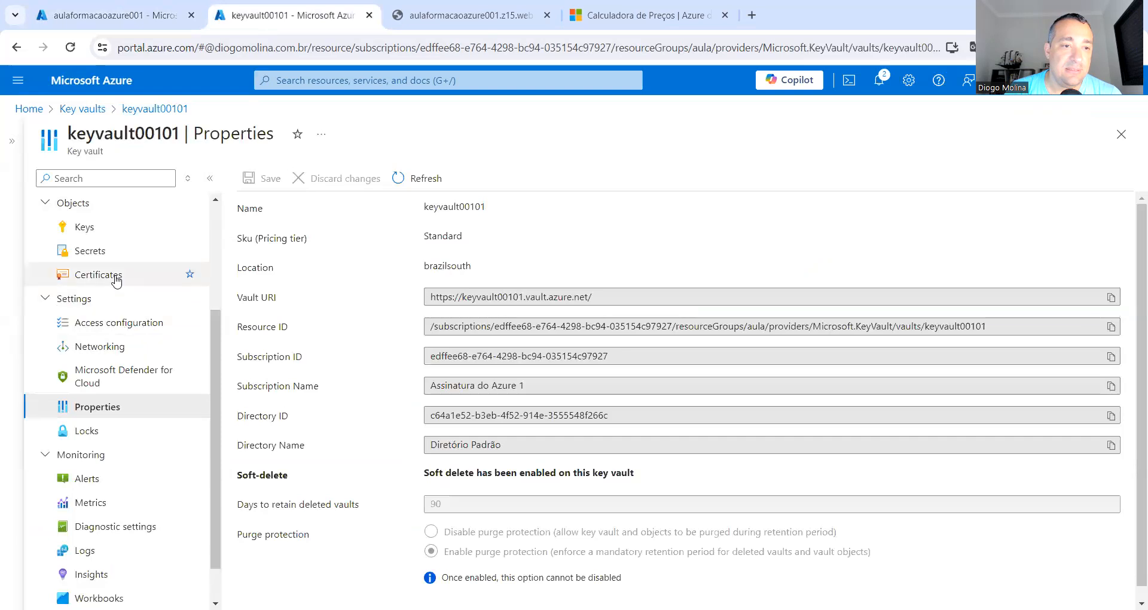
left_click(113, 229)
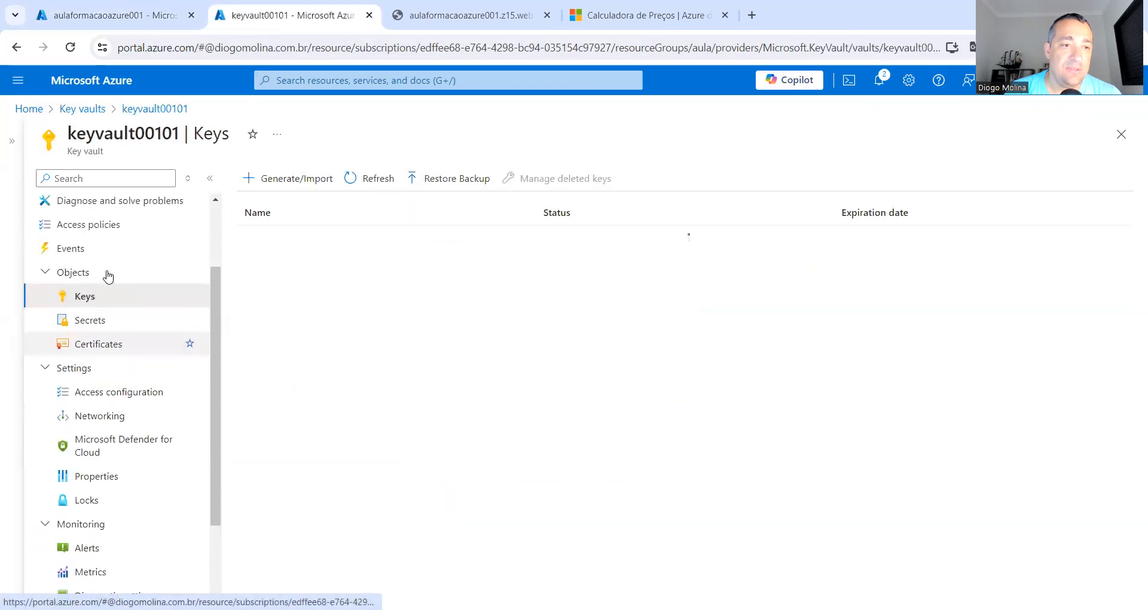
left_click(84, 228)
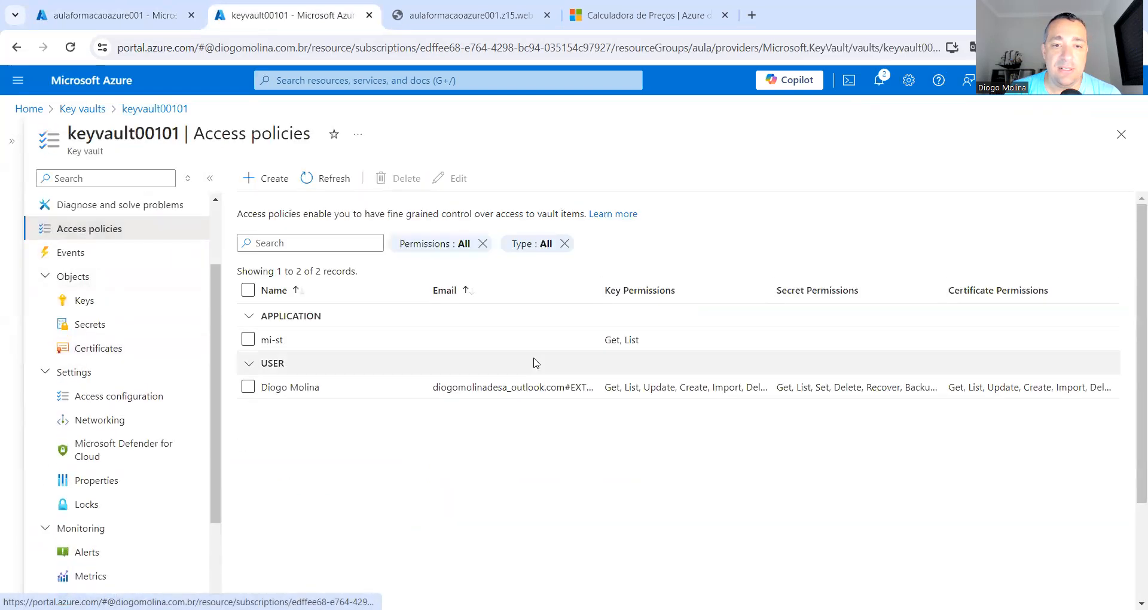
- Reload the storage account's encryption page, discarding unsaved changes, and set the encryption type to customer-managed keys
left_click(124, 24)
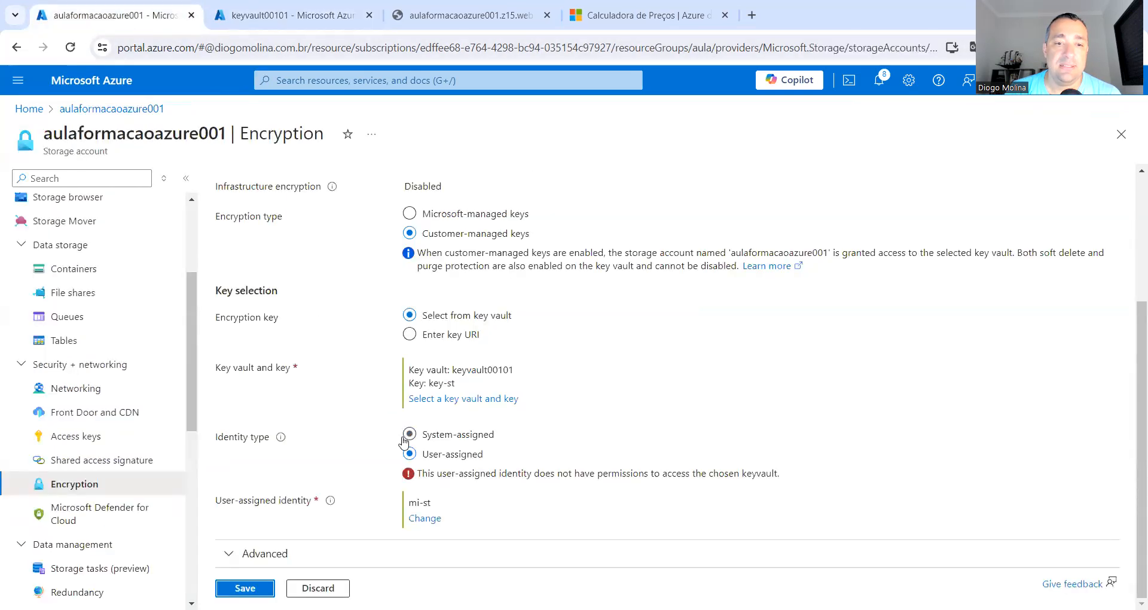
left_click(71, 49)
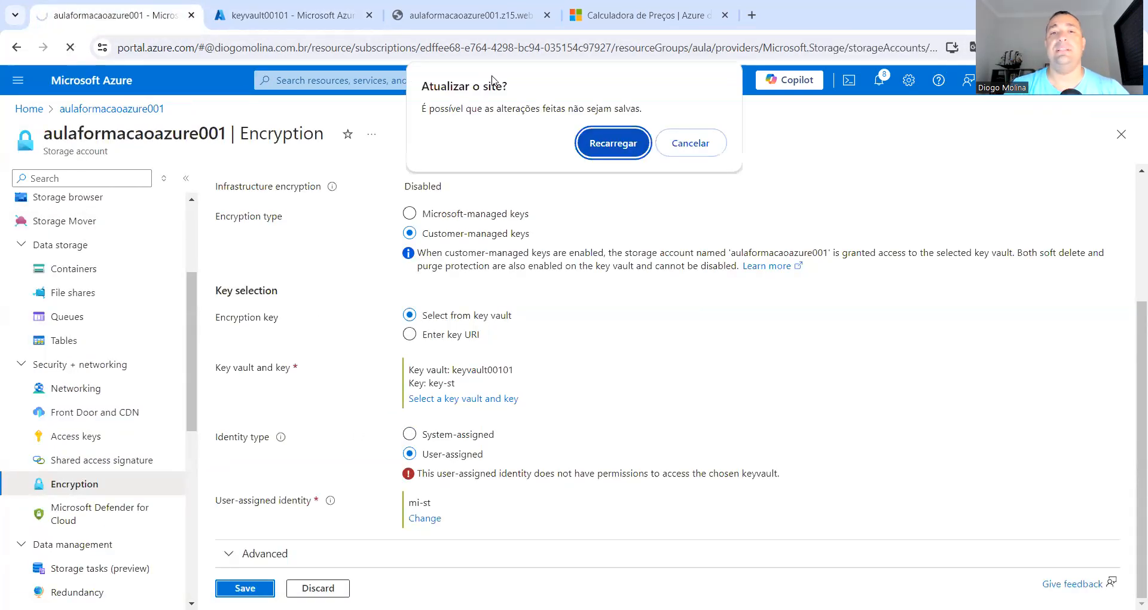
left_click(622, 153)
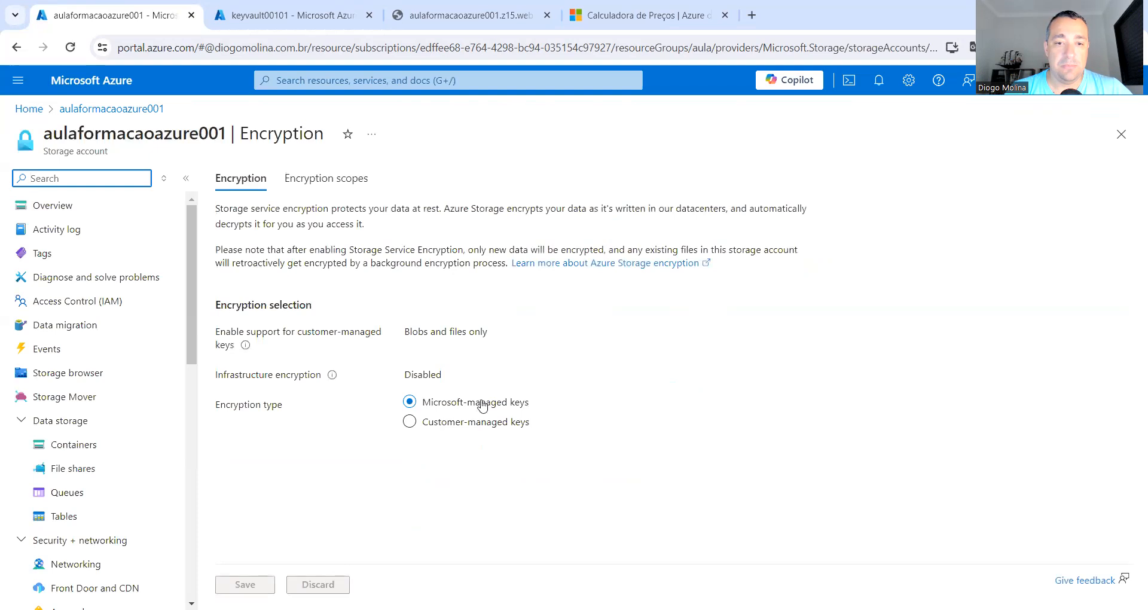
left_click(447, 426)
scroll(454, 427, "down", 2)
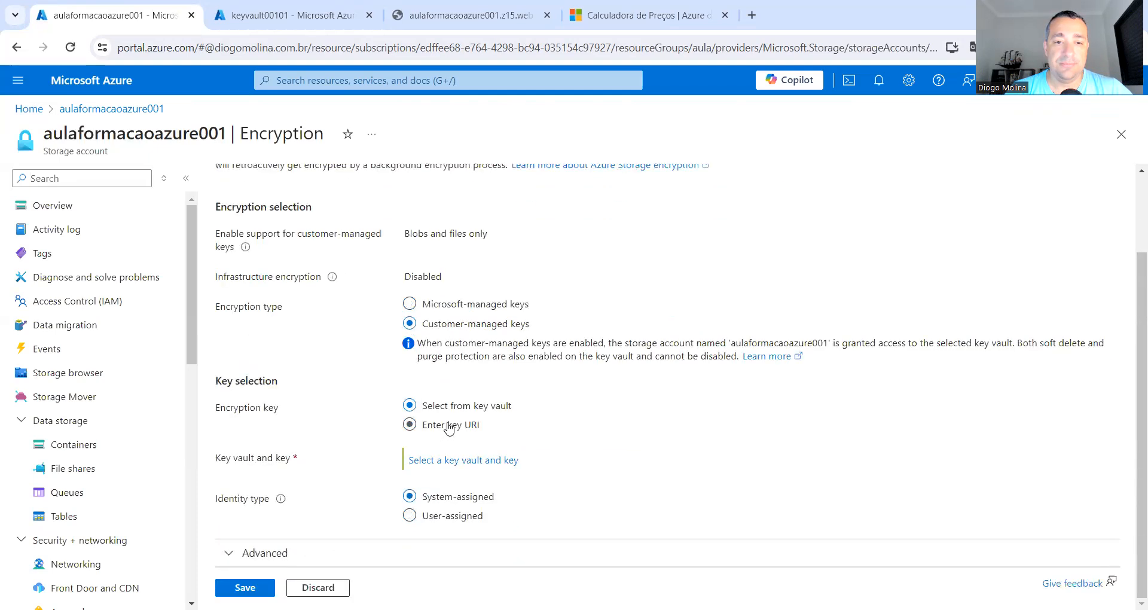
- Select key vault keyvault00101 and its key key-st as the storage account's encryption key
left_click(485, 463)
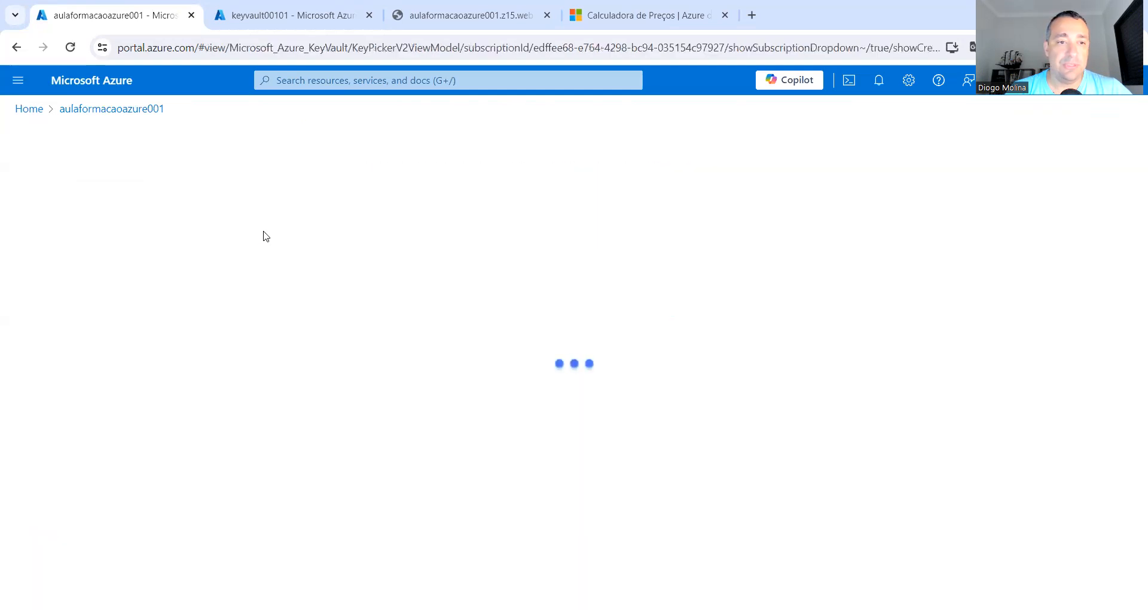
left_click(234, 218)
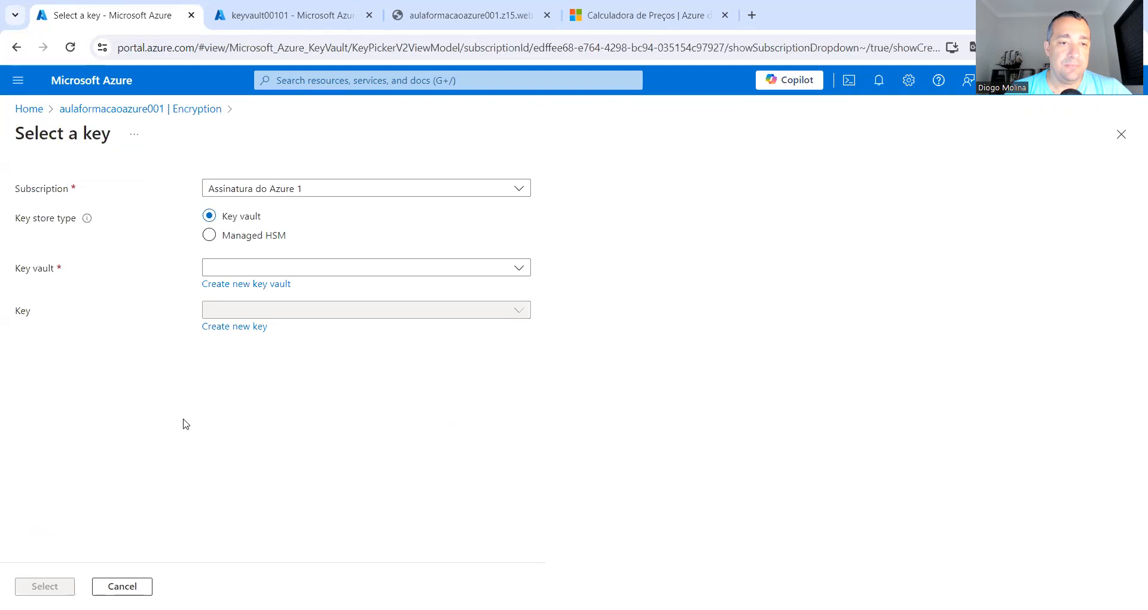
left_click(292, 270)
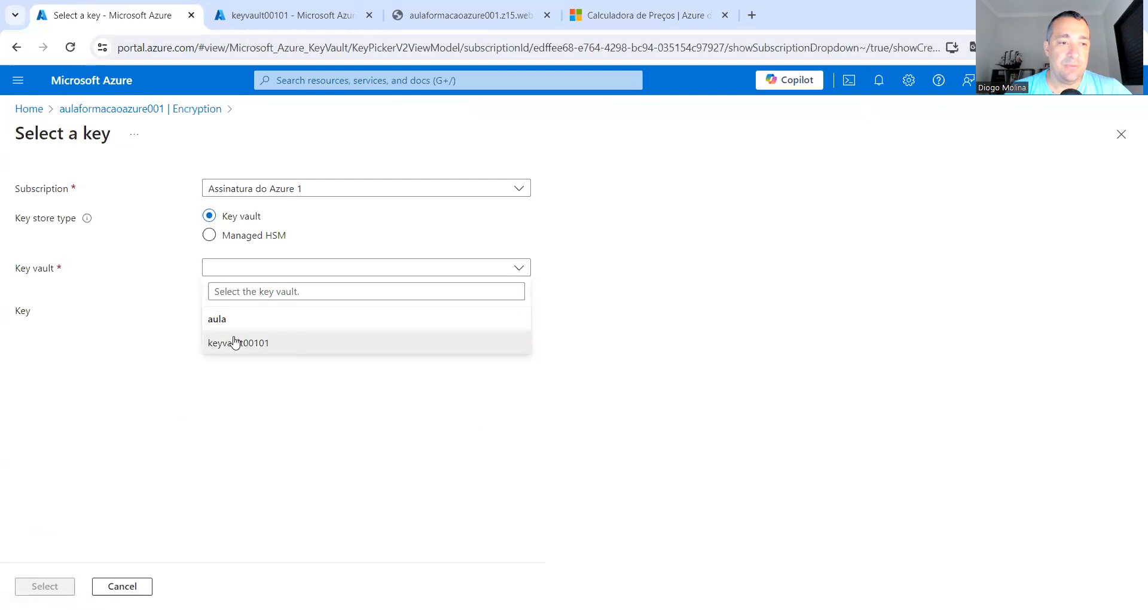
left_click(230, 341)
left_click(308, 315)
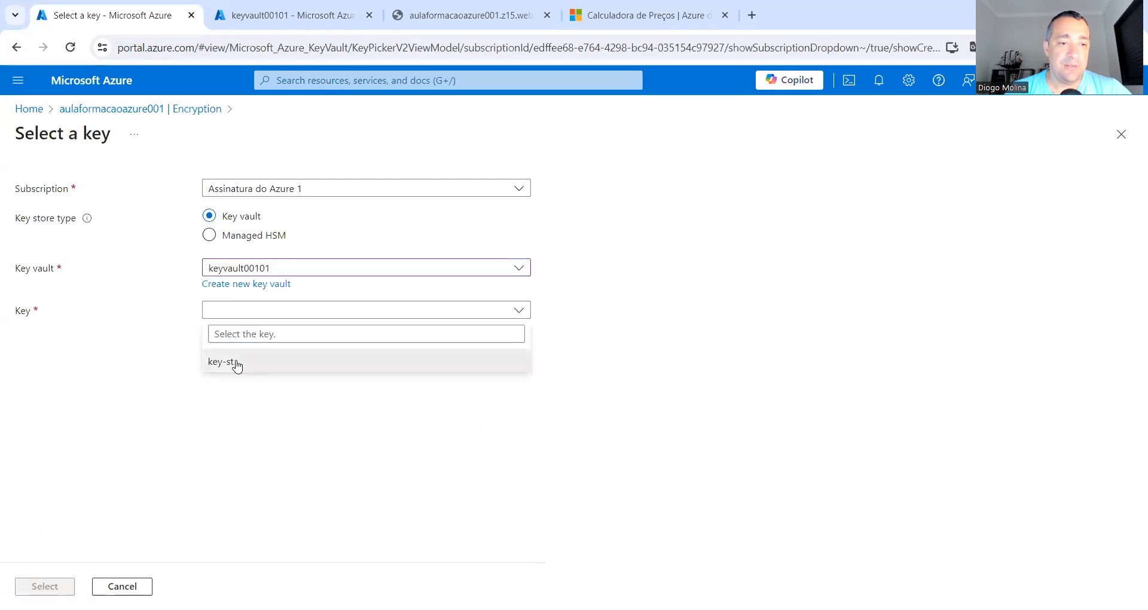
left_click(233, 363)
left_click(44, 587)
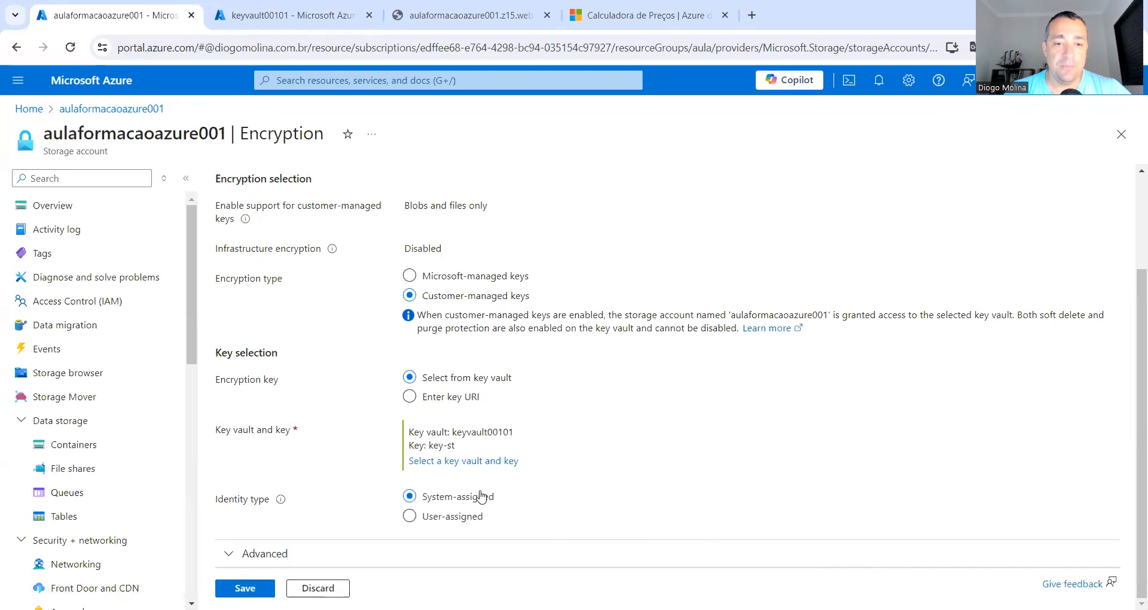
- Set the identity type to user-assigned, add managed identity mi-st, and try to save the storage account's encryption
left_click(429, 519)
scroll(430, 521, "down", 1)
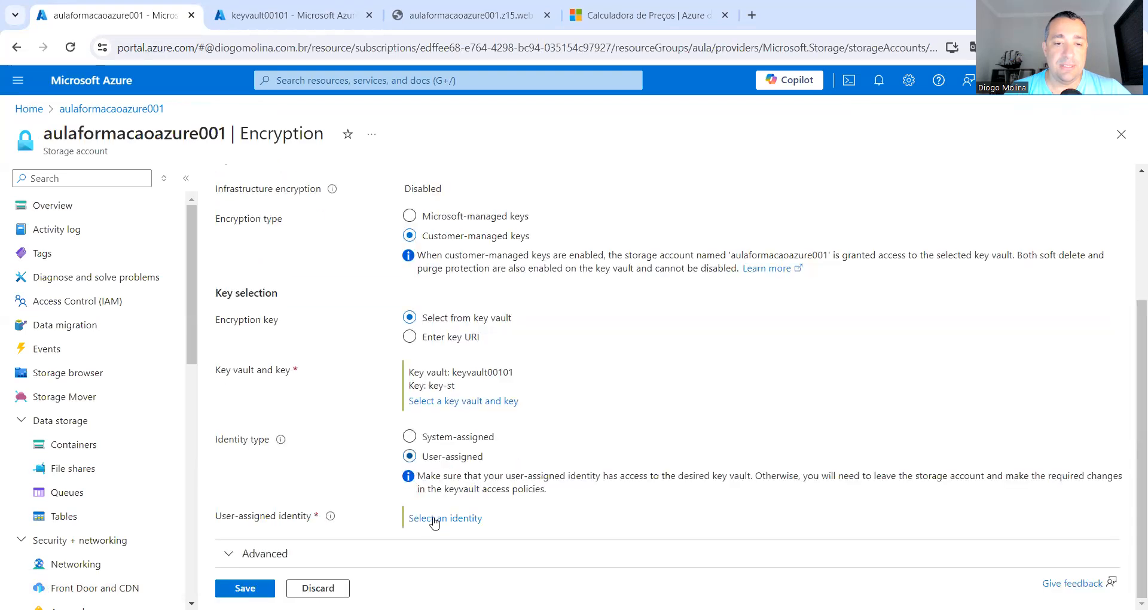
left_click(440, 520)
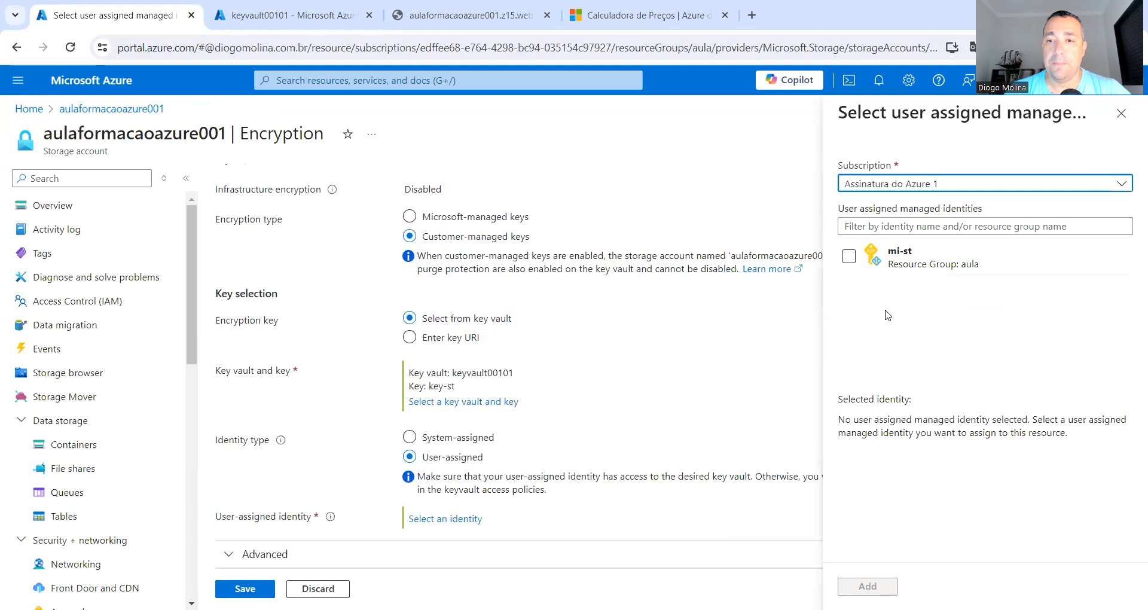
left_click(849, 257)
left_click(865, 586)
left_click(251, 602)
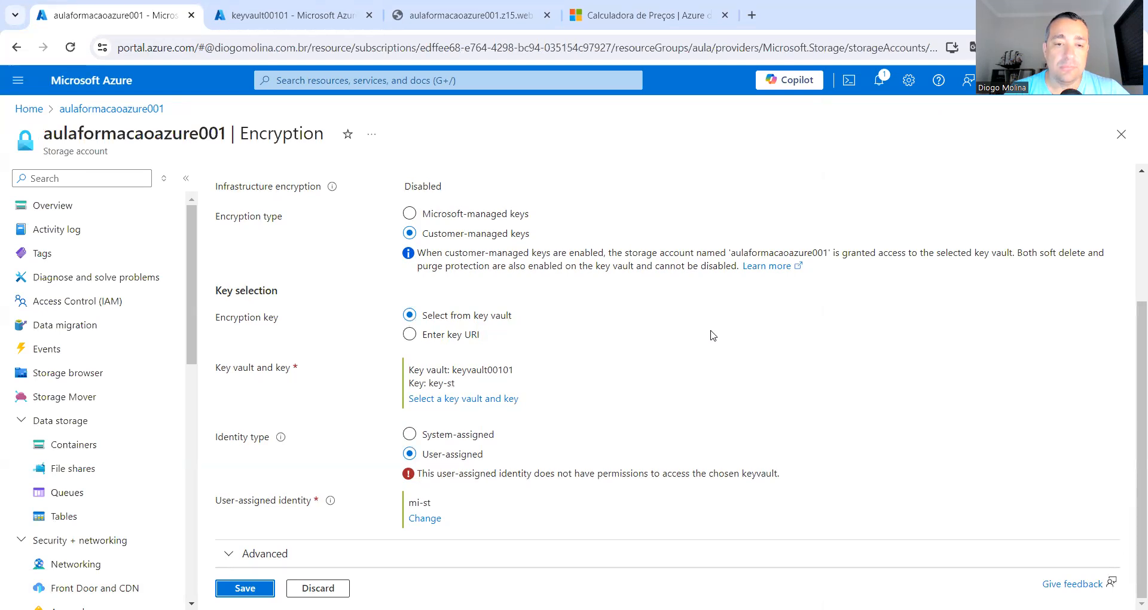
- Check keyvault00101's access configuration and networking, and refresh its access policies to review mi-st's permissions
left_click(302, 16)
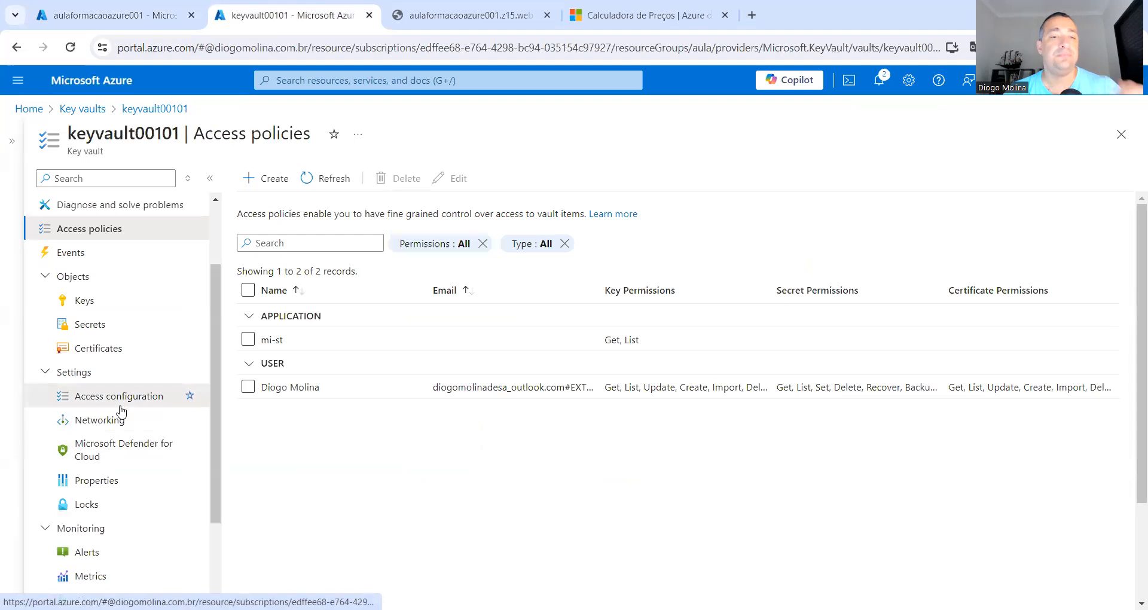
left_click(153, 397)
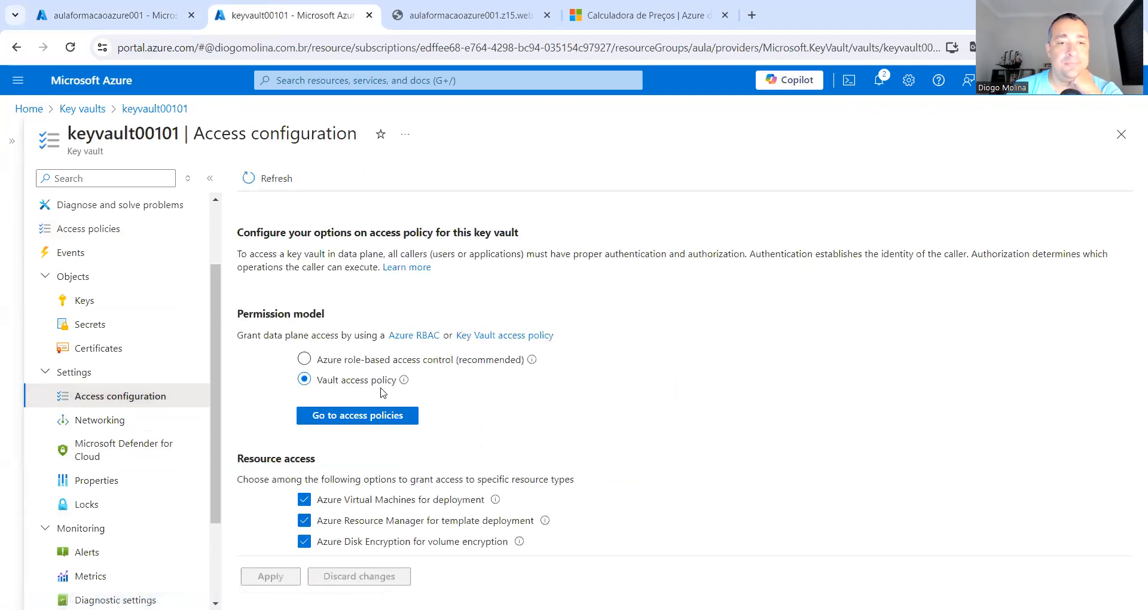
left_click(99, 420)
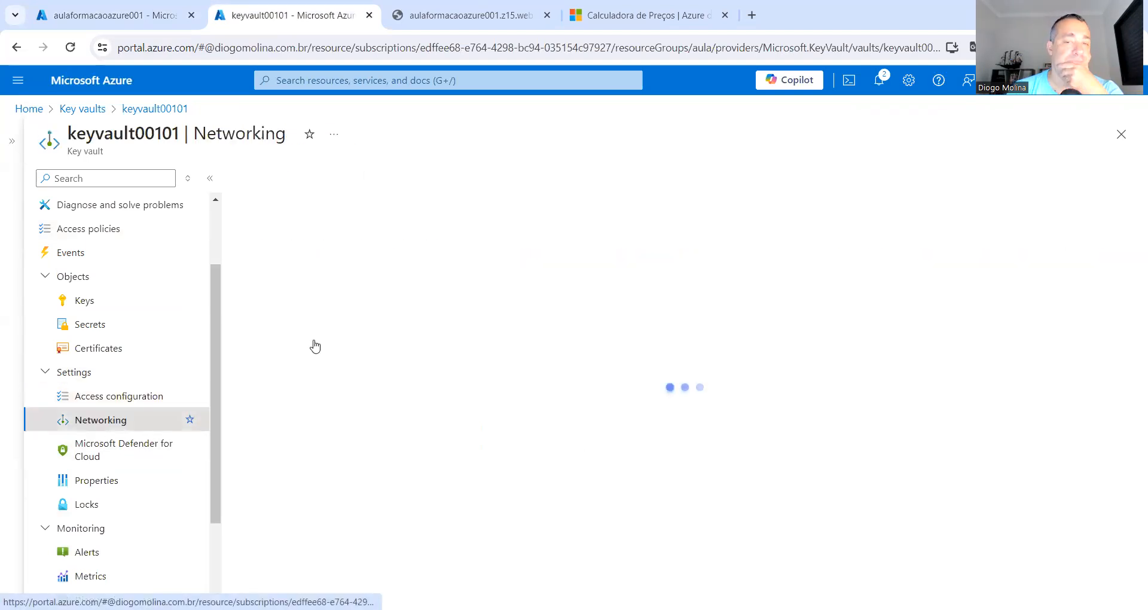
left_click(101, 304)
left_click(98, 234)
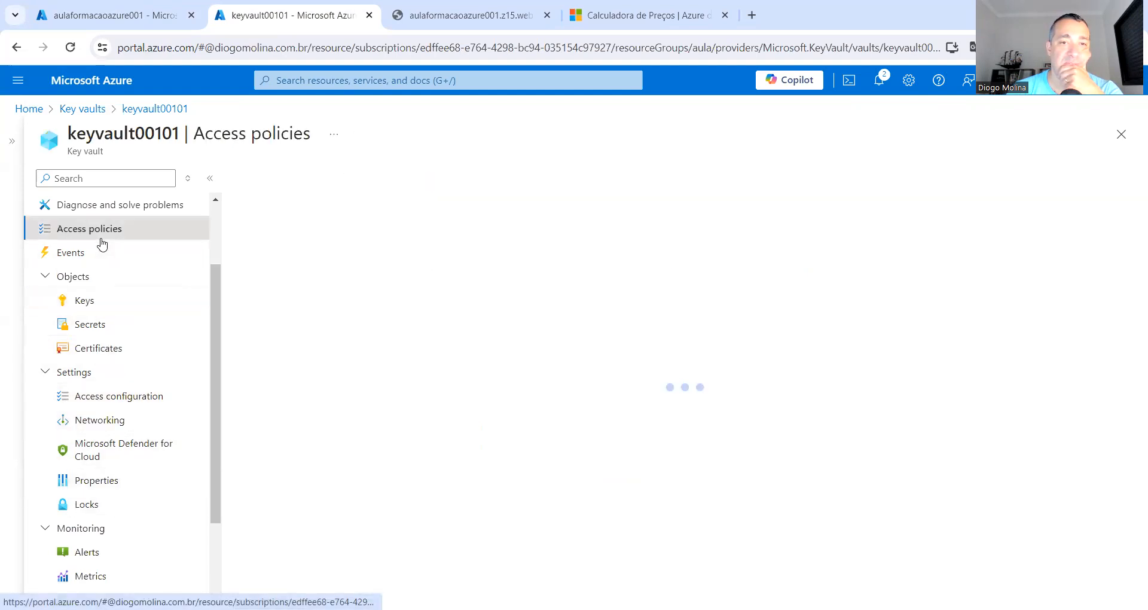
left_click(340, 181)
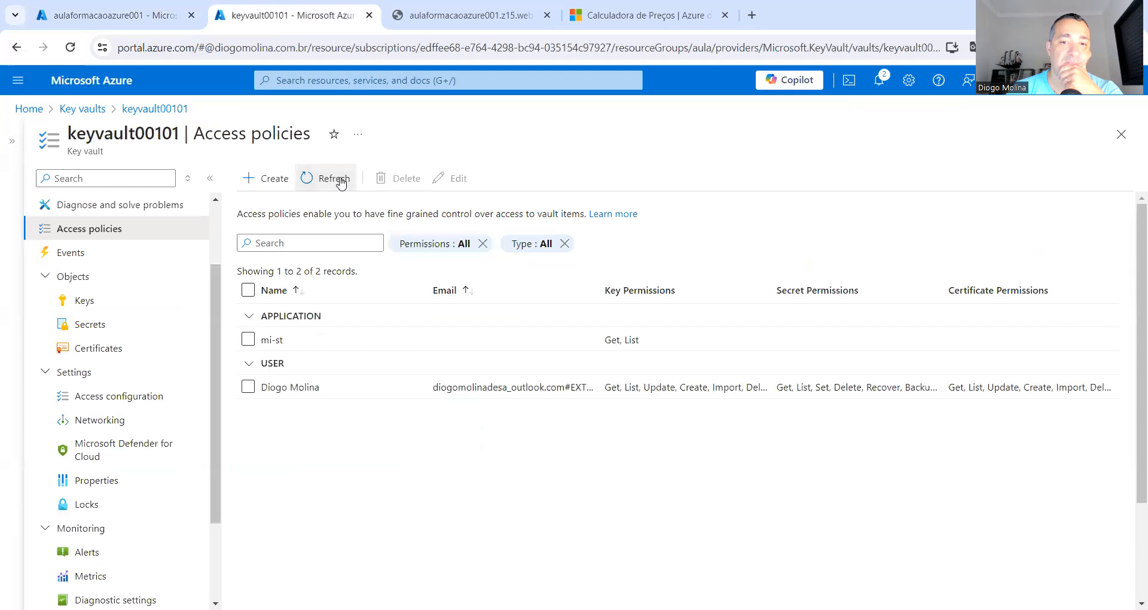
left_click(340, 181)
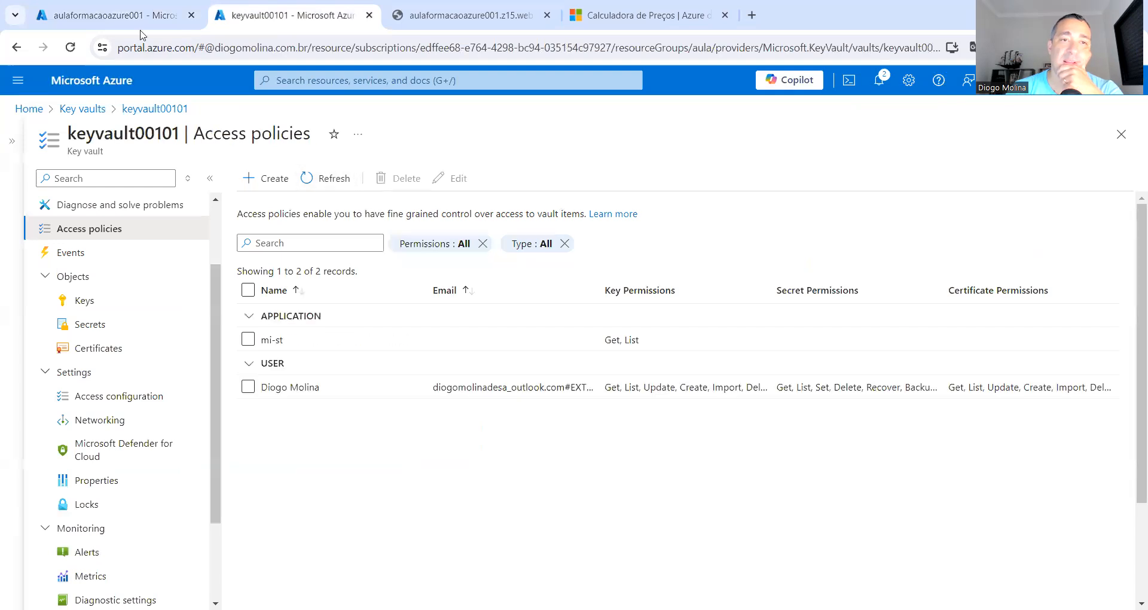
- Return to the storage account and retry saving its encryption with key key-st and identity mi-st
left_click(92, 24)
left_click(245, 587)
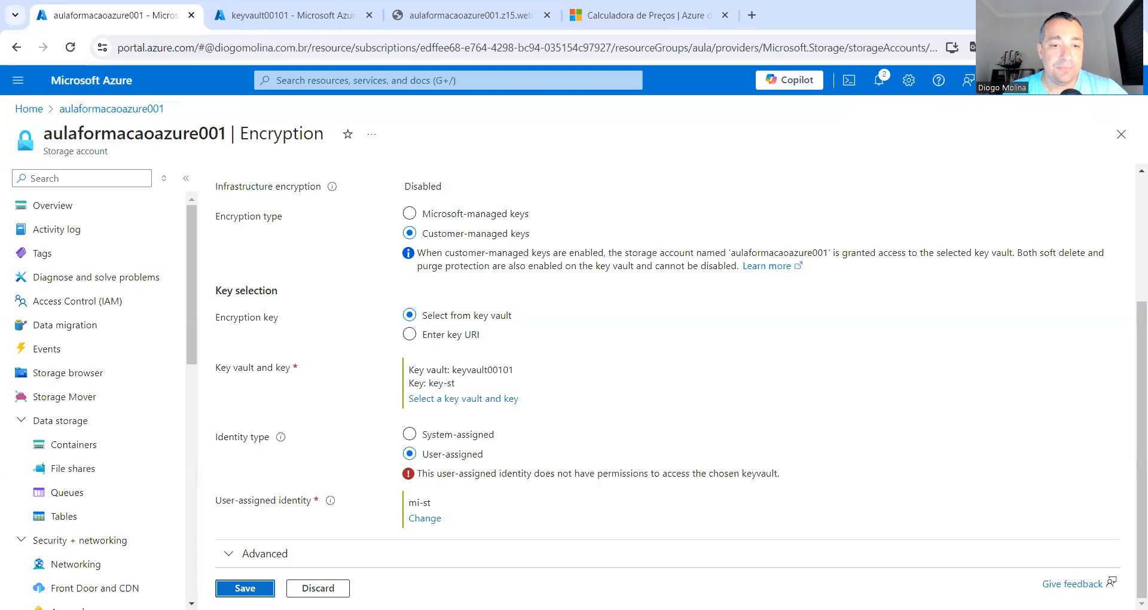
left_click(245, 588)
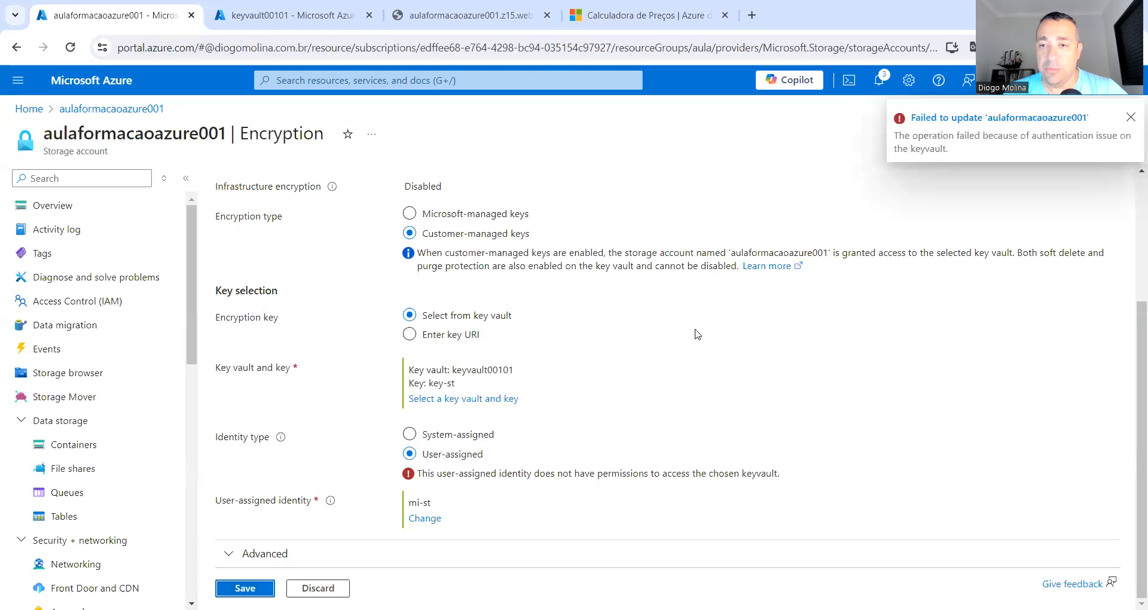
left_click(1131, 119)
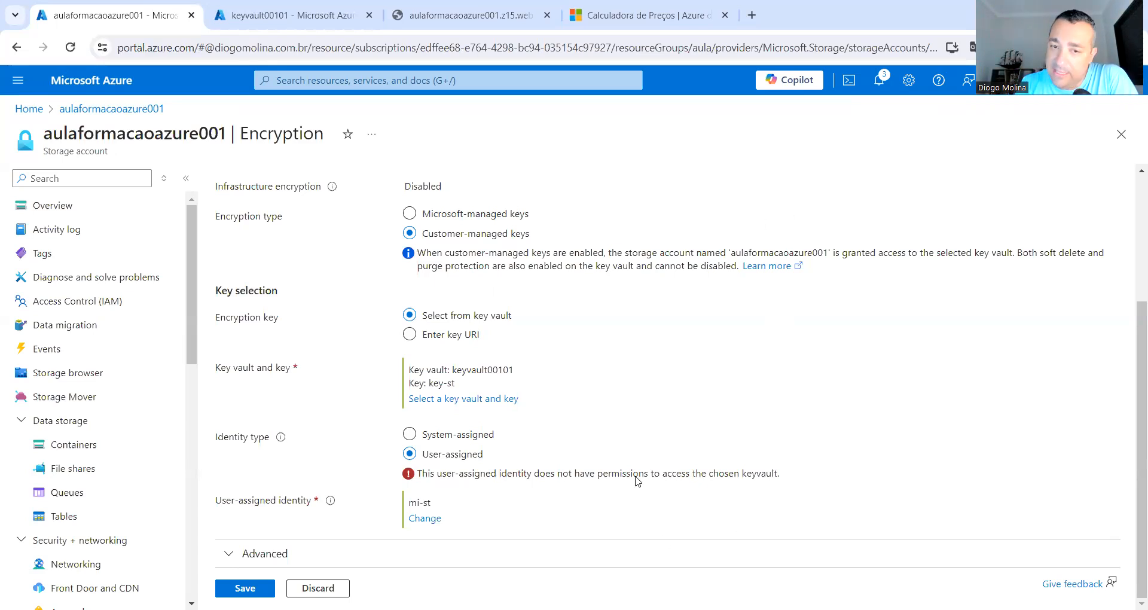
left_click(256, 588)
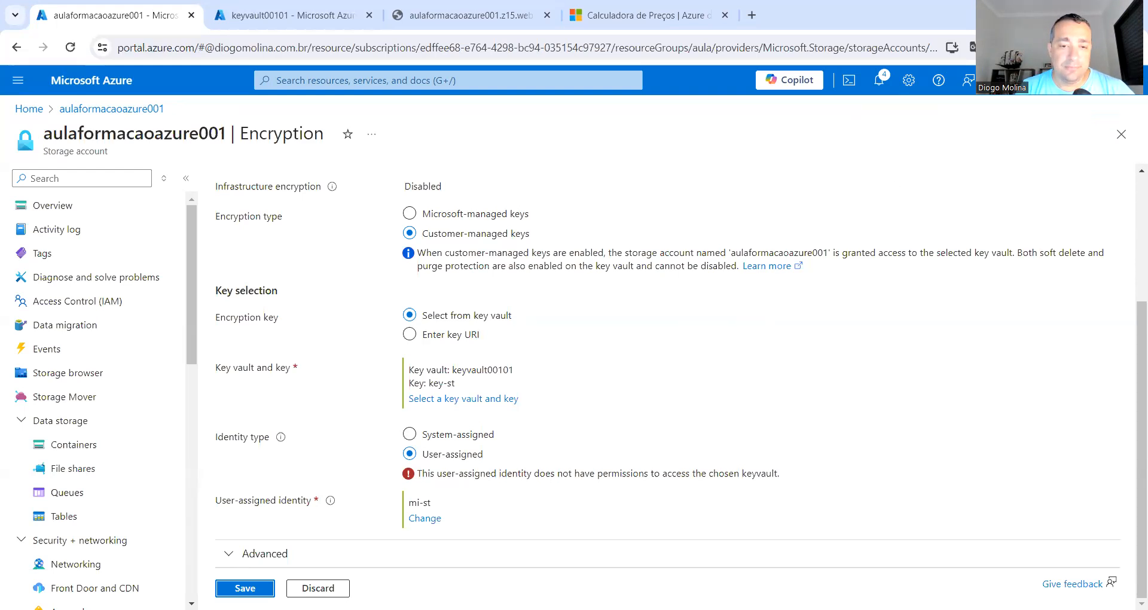
left_click(245, 588)
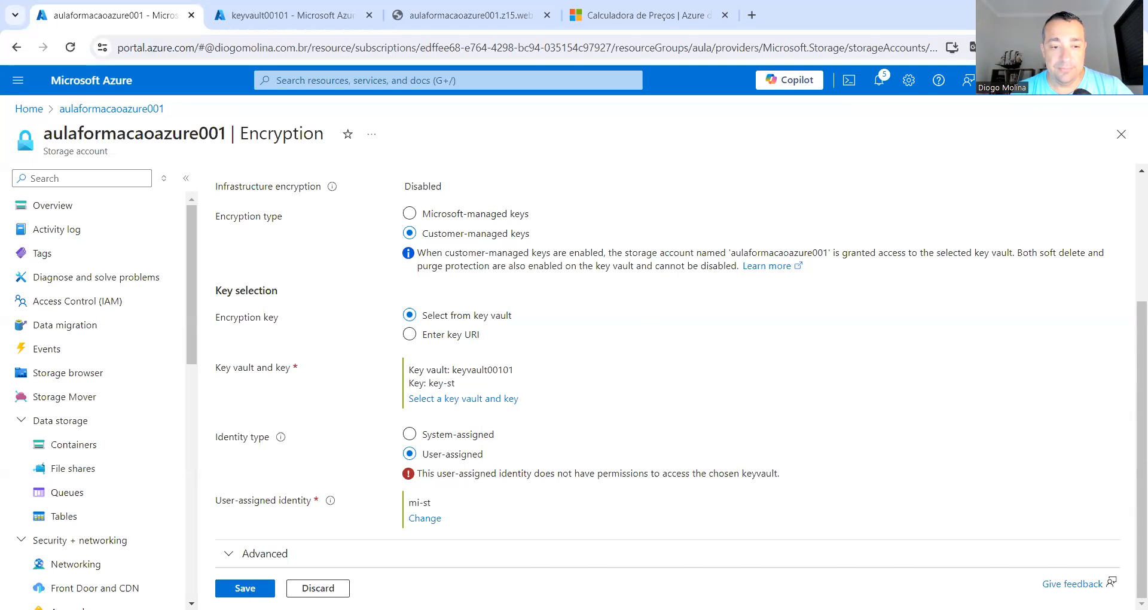
left_click(244, 589)
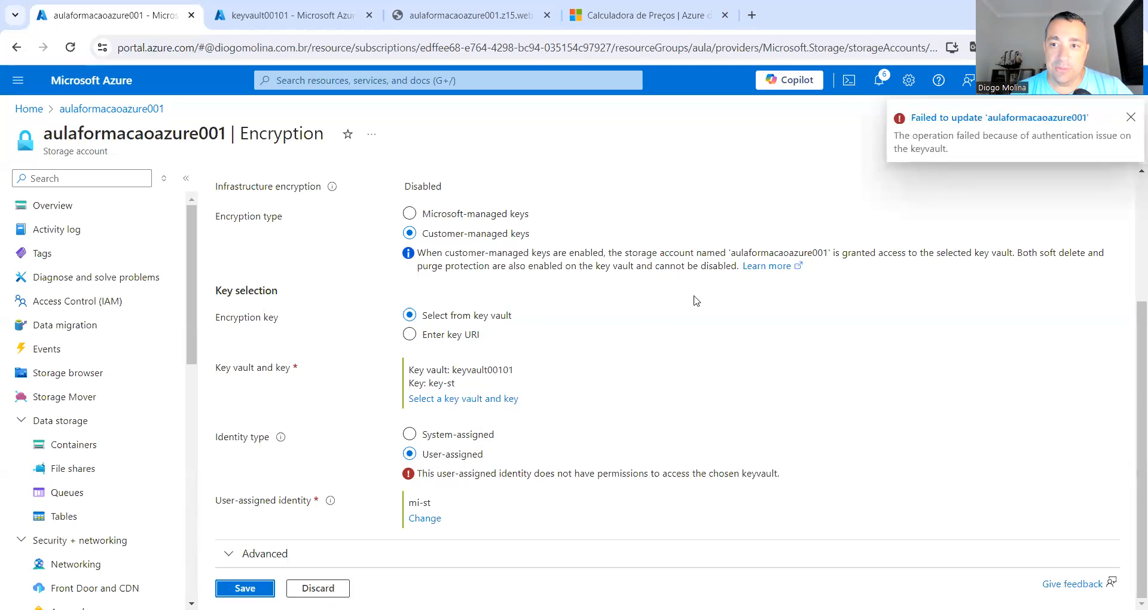
- Open mi-st's access policy in keyvault00101, examine its key management and cryptographic permissions, and close it without changes
left_click(301, 18)
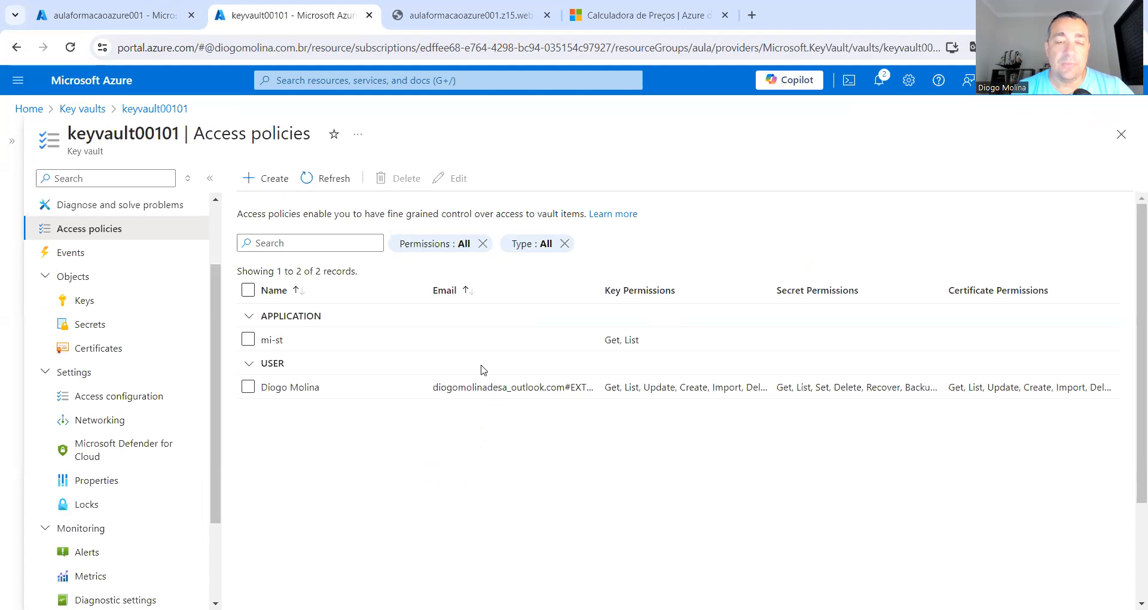
left_click(247, 338)
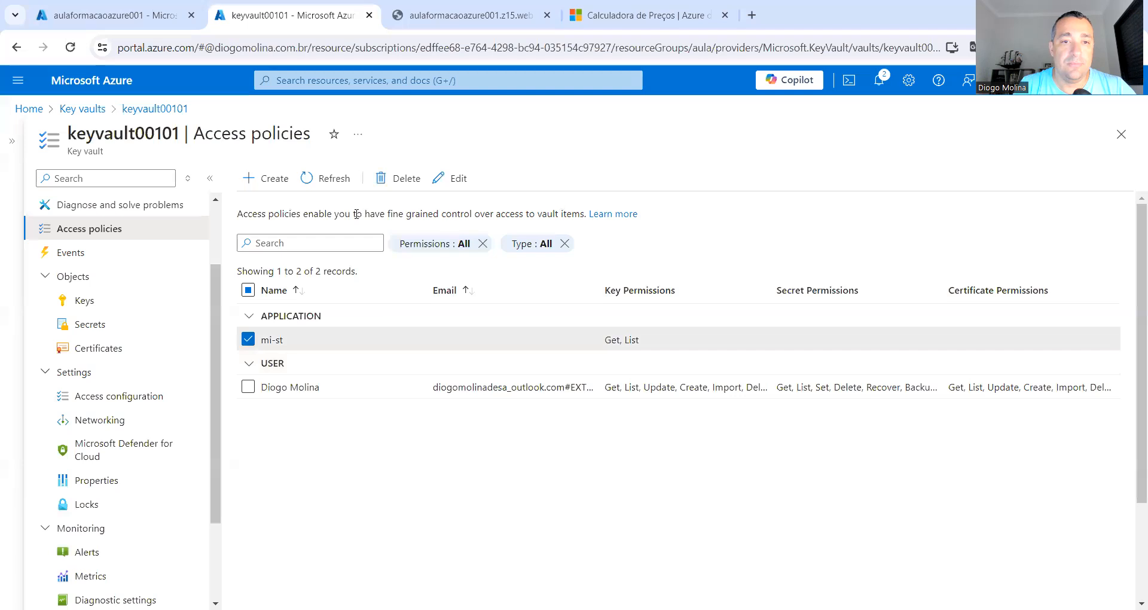
left_click(456, 180)
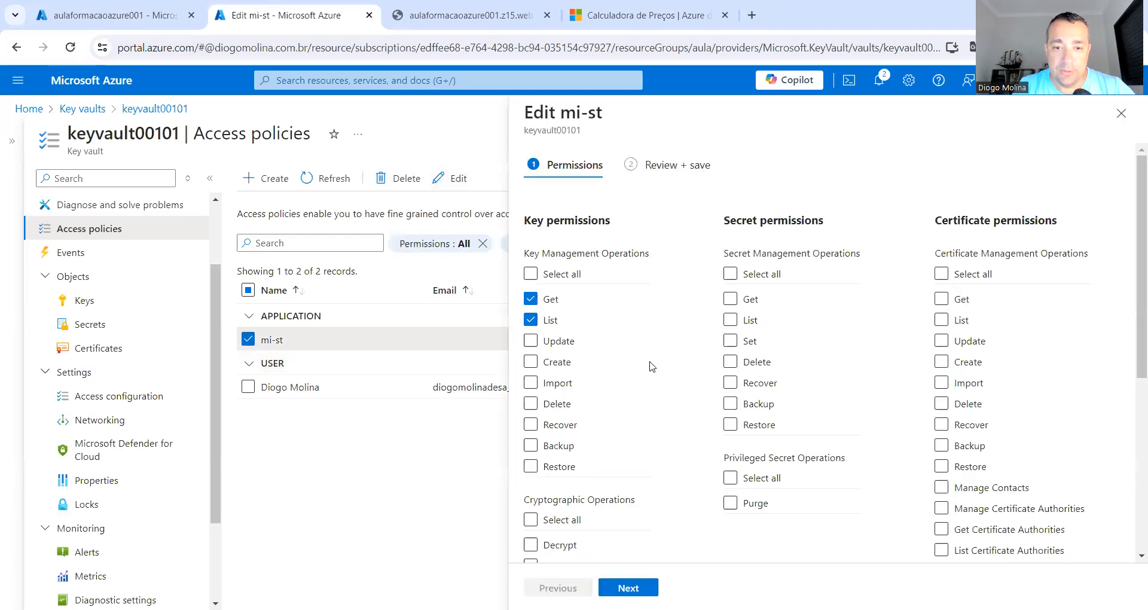
scroll(656, 423, "down", 1)
scroll(655, 424, "down", 1)
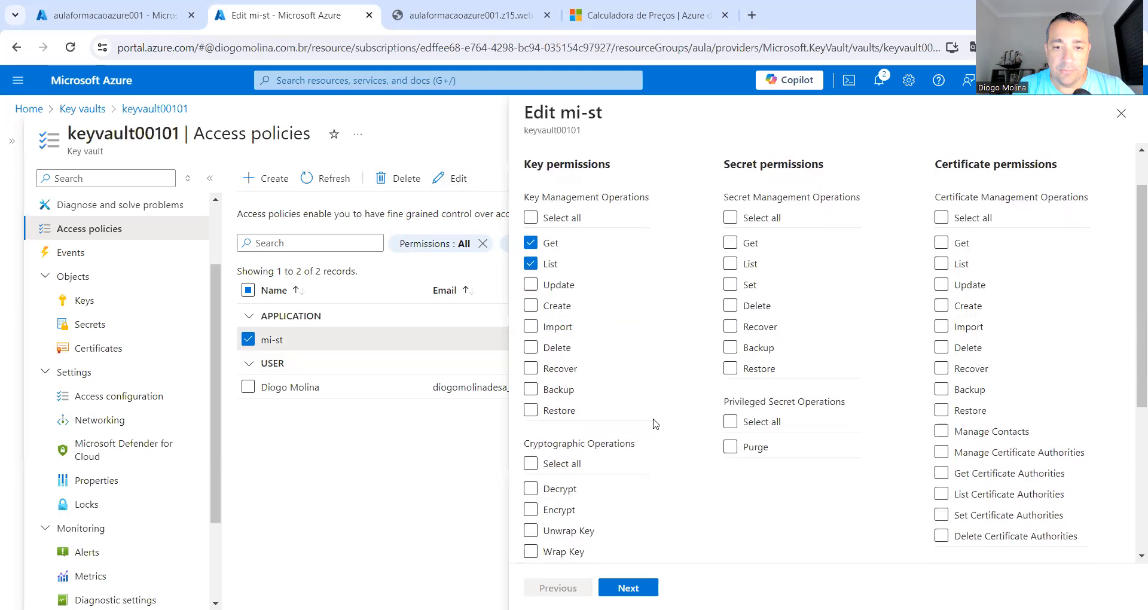
scroll(656, 424, "up", 1)
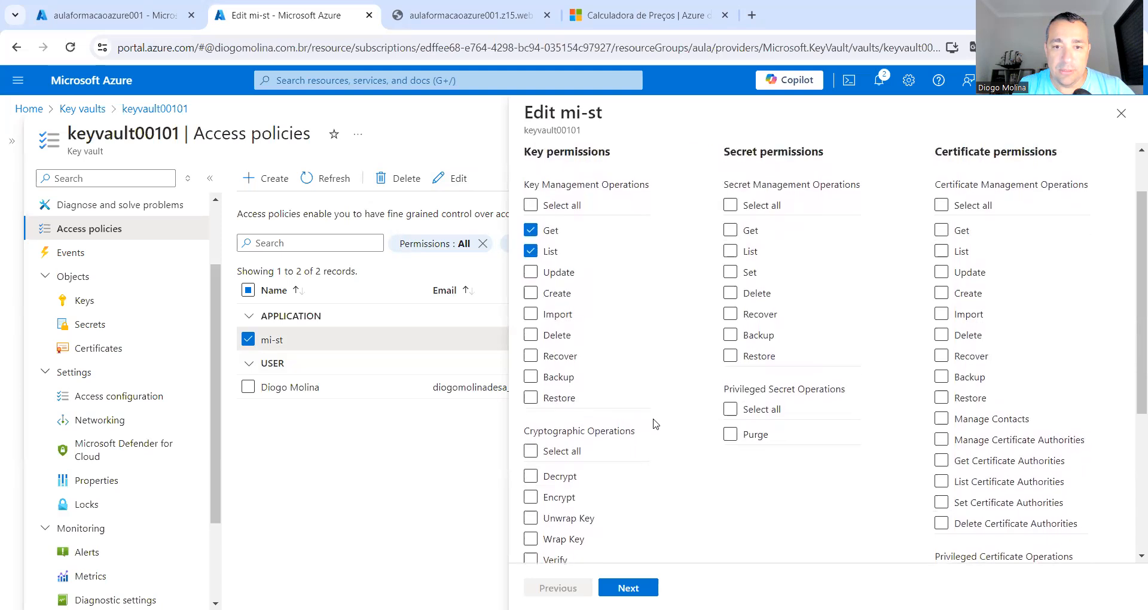
scroll(655, 423, "down", 1)
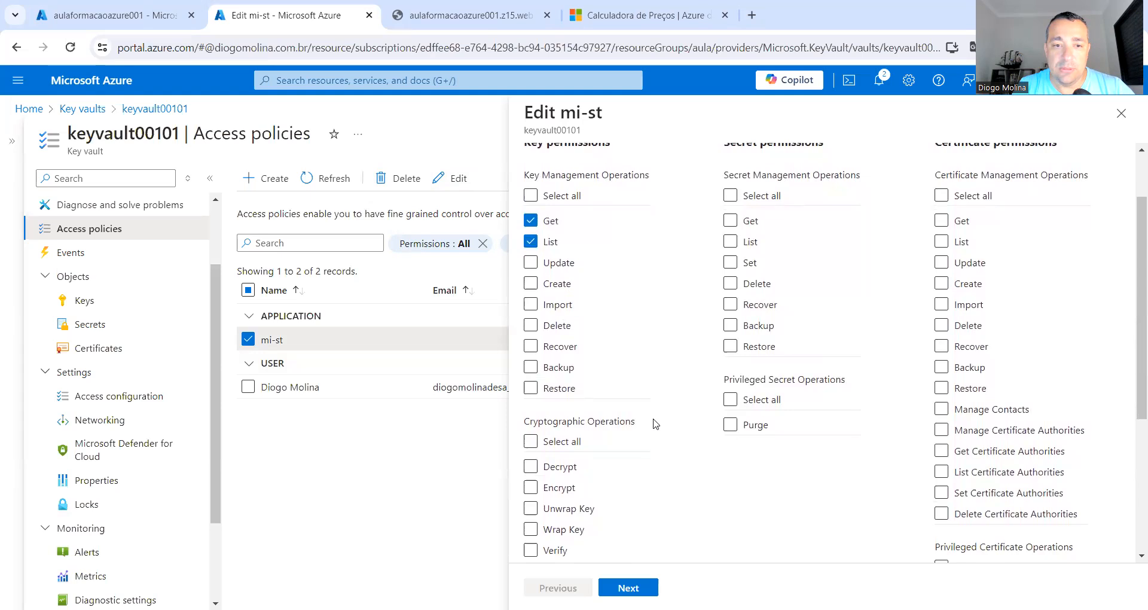
key("Escape")
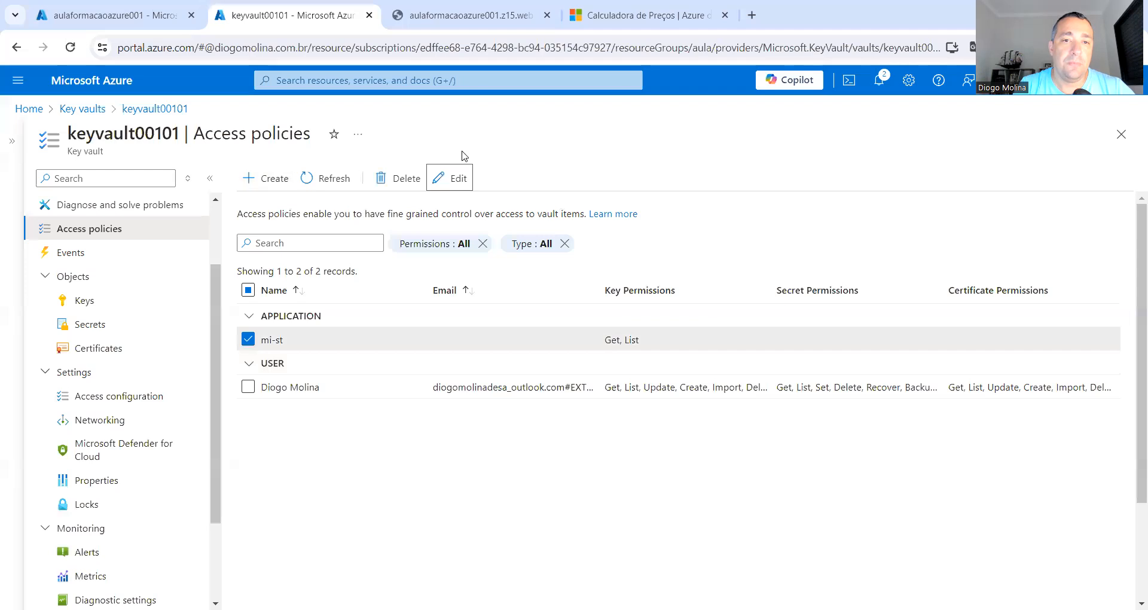
- Grant mi-st all key management operations in keyvault00101's access policy and save the policy
left_click(457, 174)
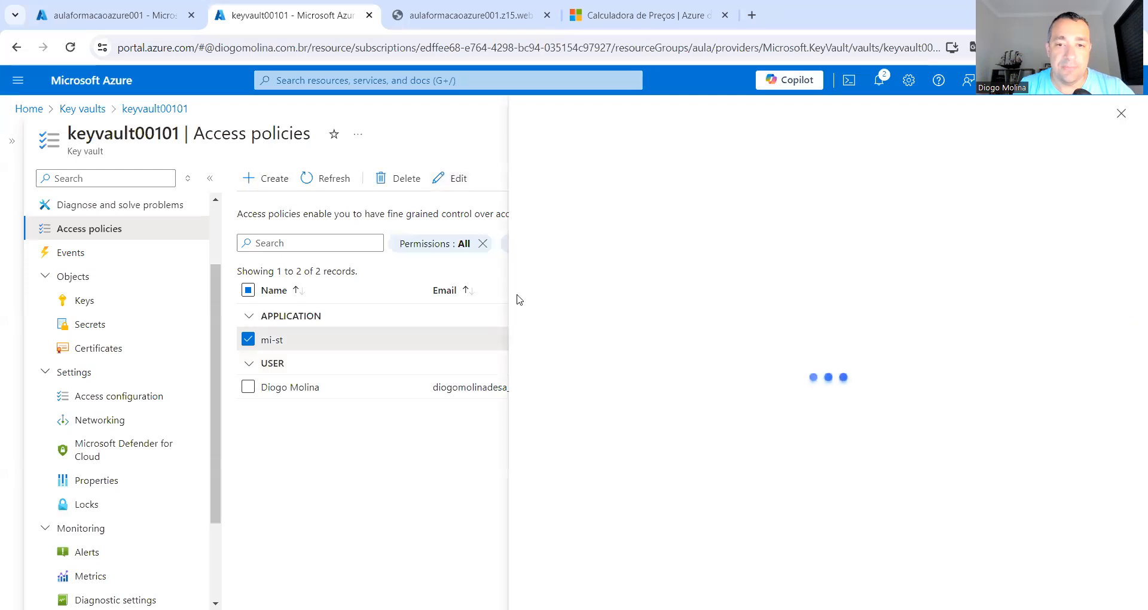
left_click(530, 273)
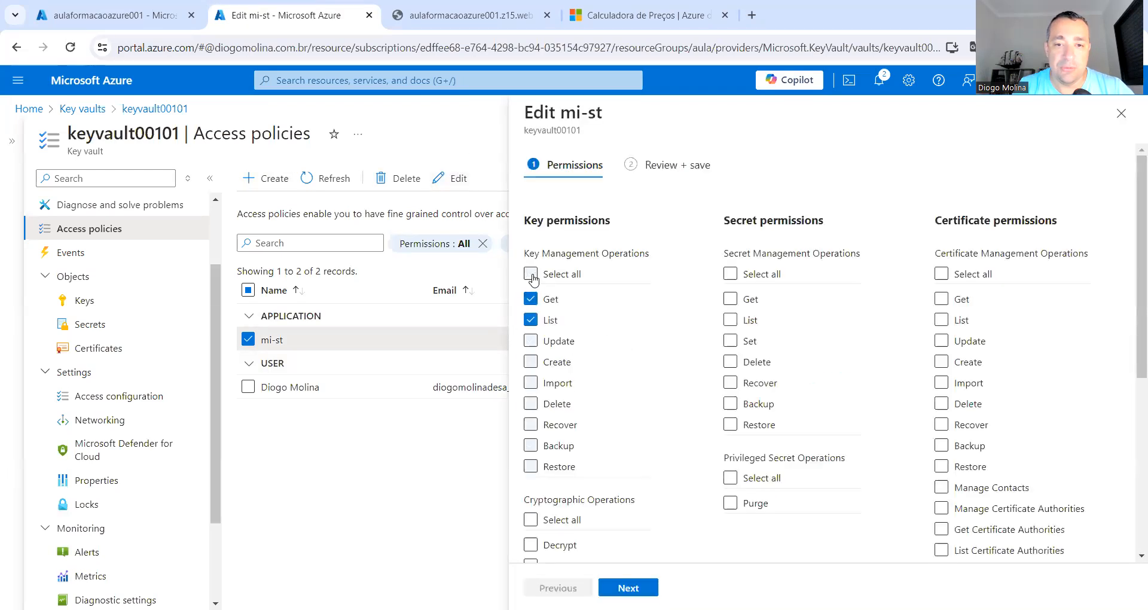
left_click(627, 588)
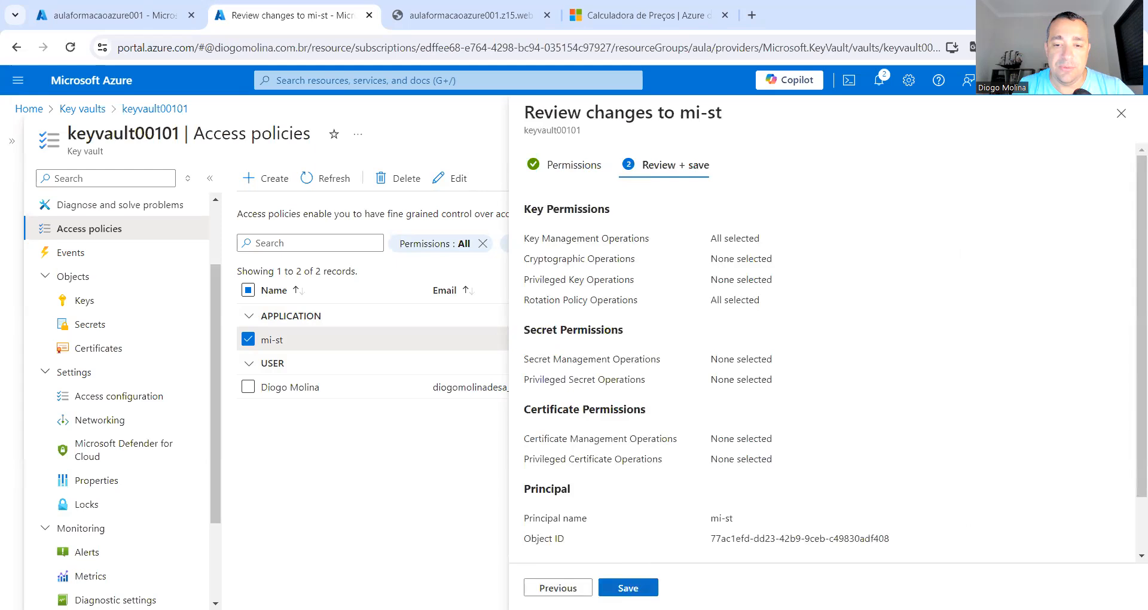
left_click(627, 587)
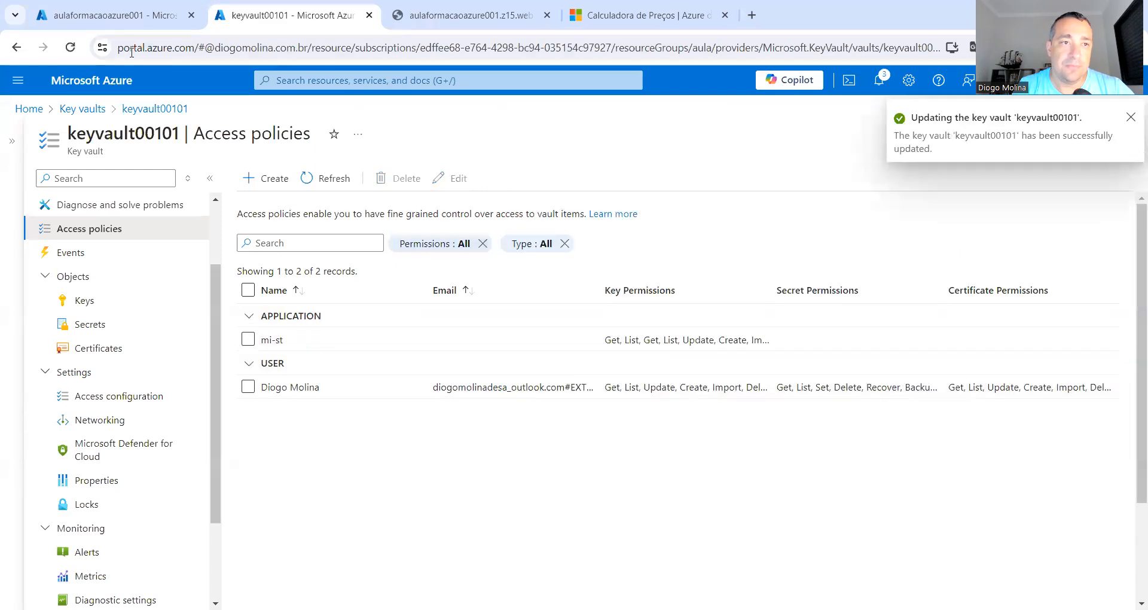
- Try again to save aulaformacaoazure001's customer-managed key encryption under mi-st's updated vault permissions
left_click(120, 24)
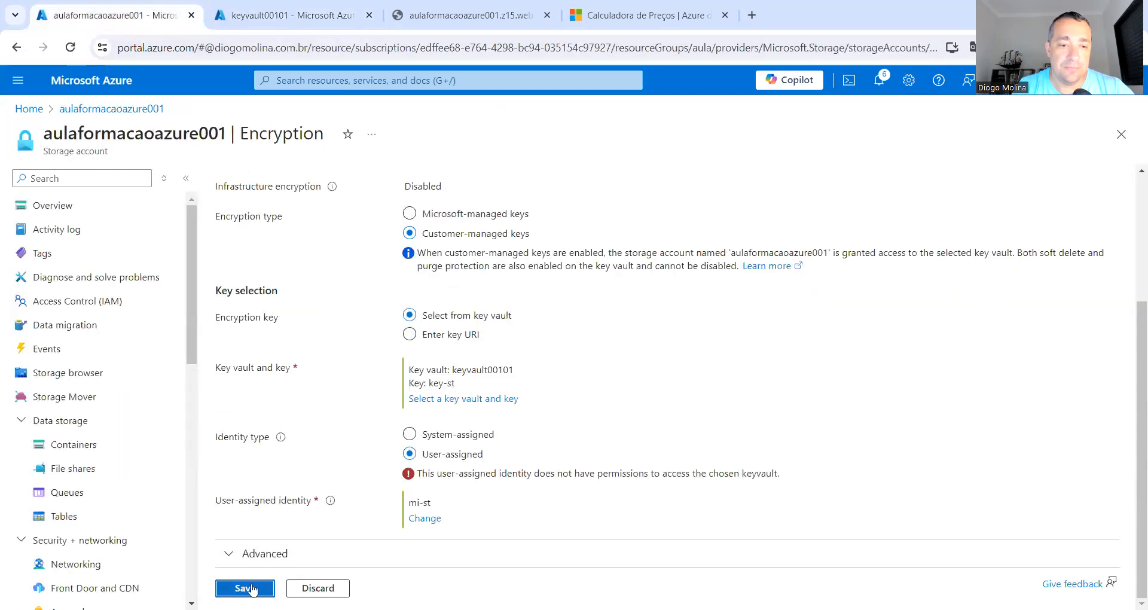
left_click(251, 588)
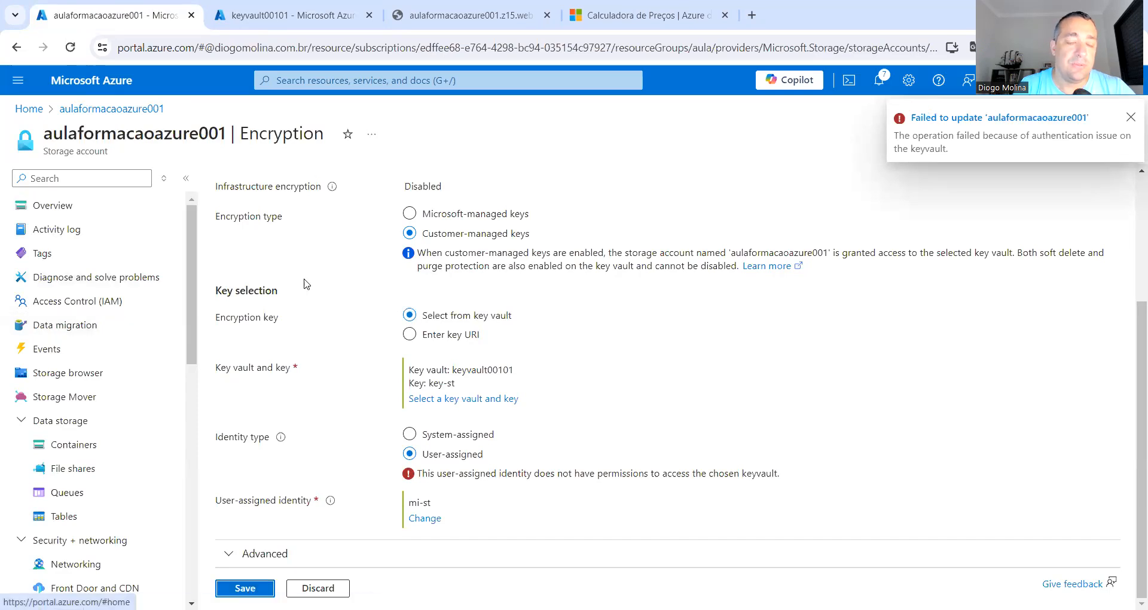
left_click(245, 588)
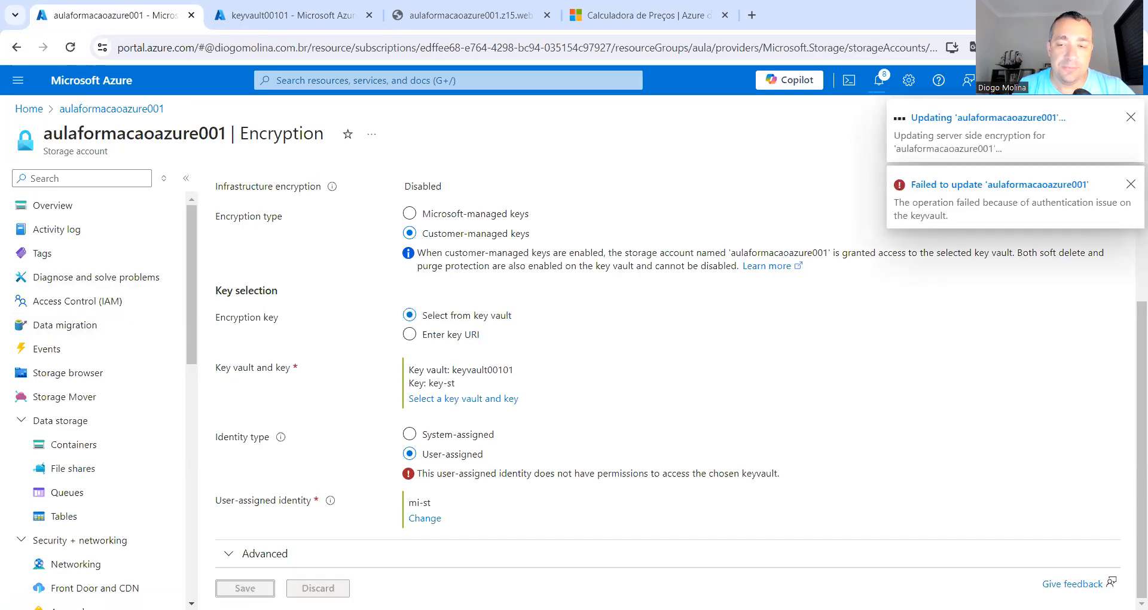
left_click(245, 588)
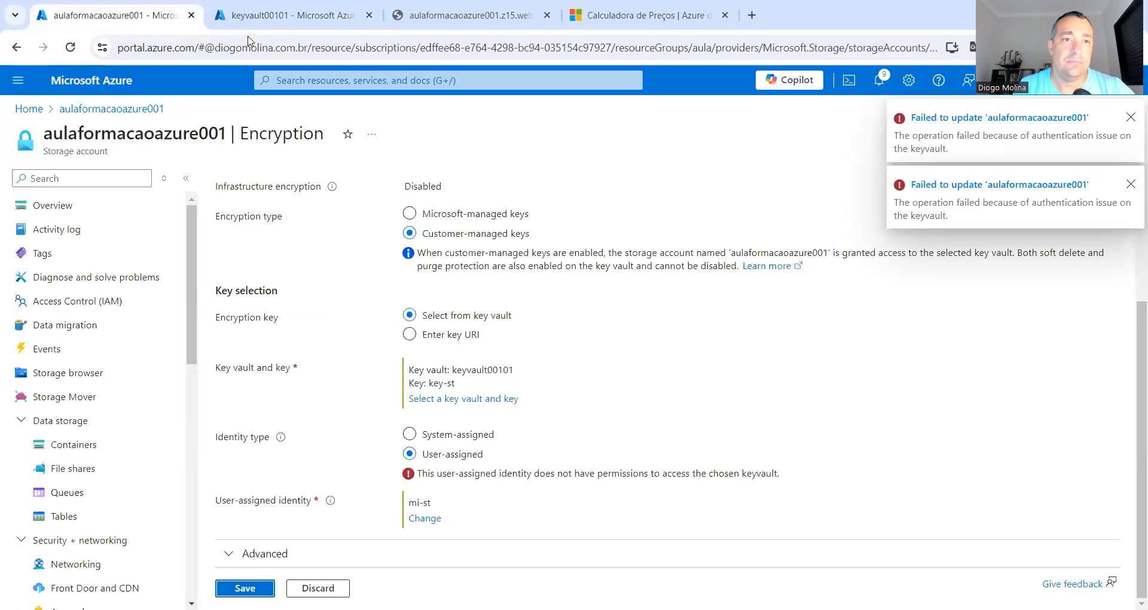
- Refresh keyvault00101's access policies and examine its policy list, keys and access configuration for the cause of the authentication failure
left_click(264, 24)
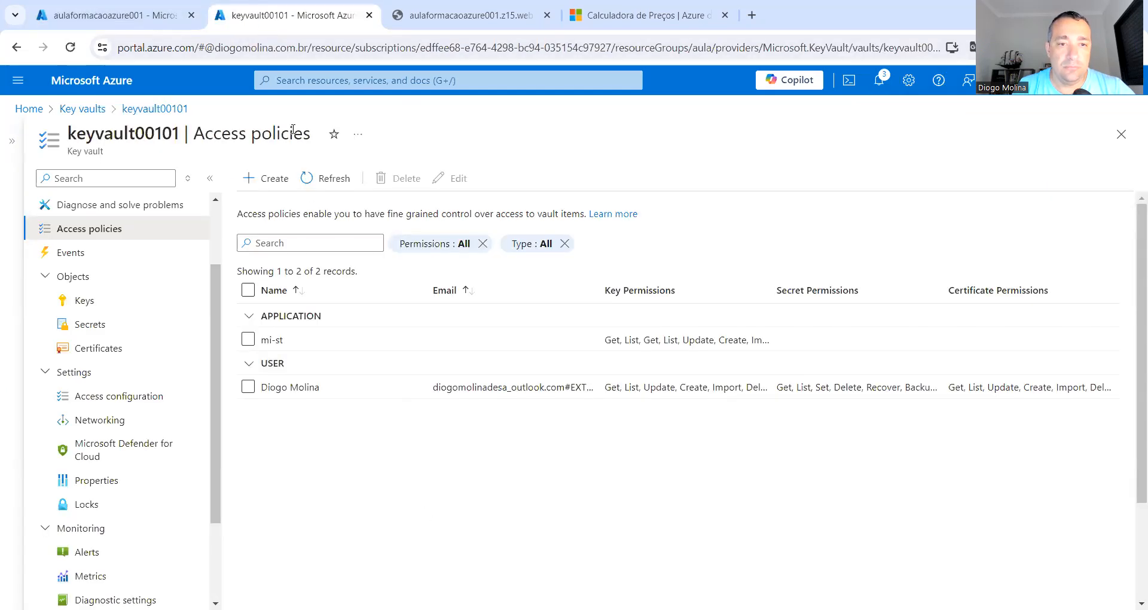
left_click(323, 179)
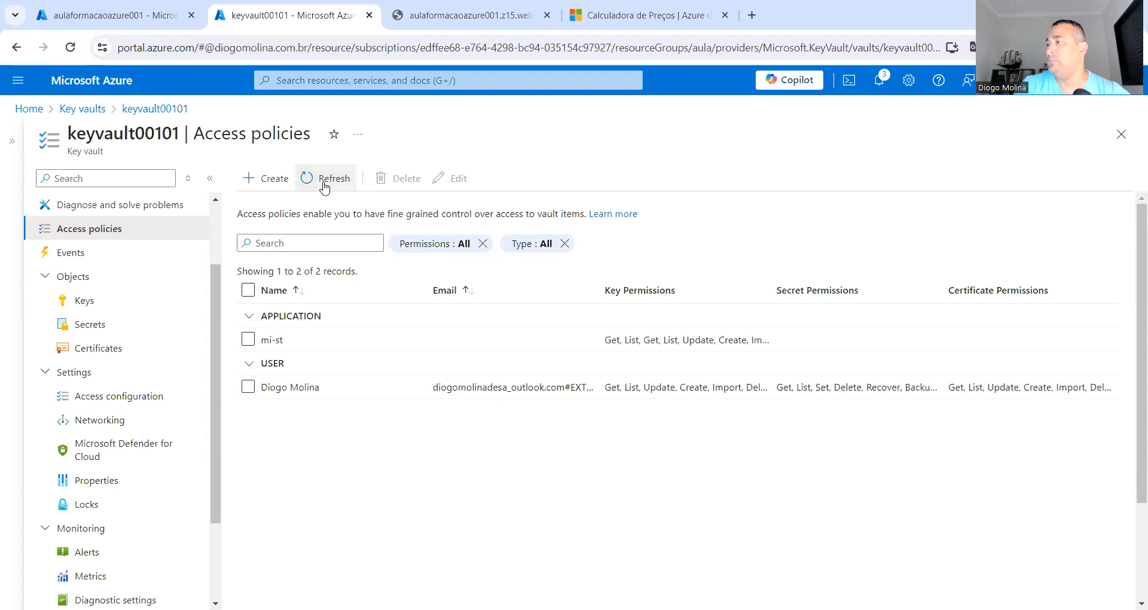
left_click(323, 179)
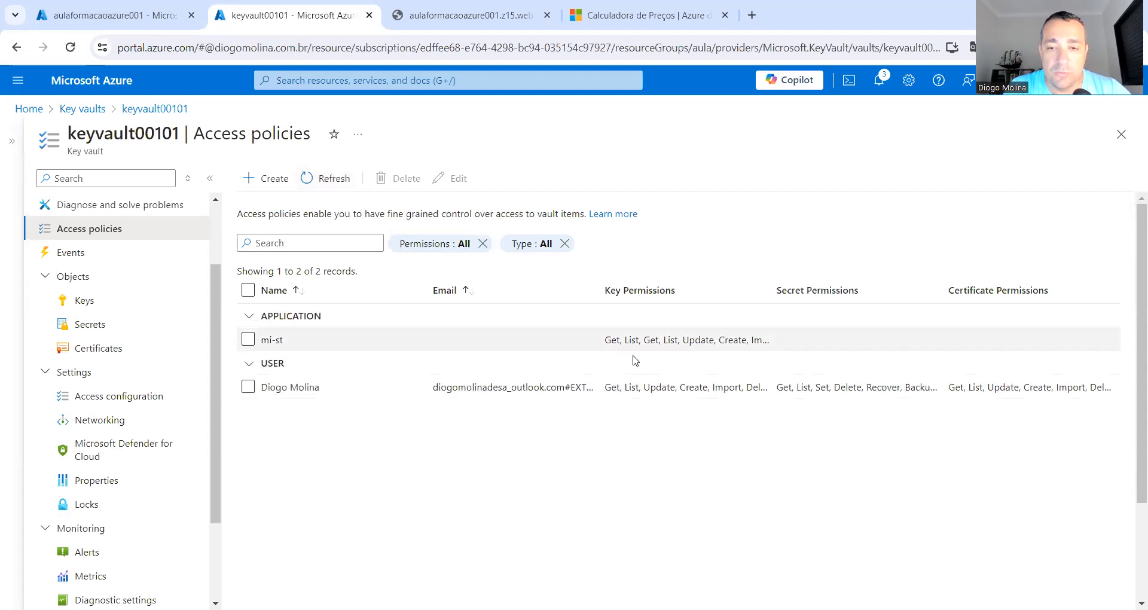
left_click(104, 310)
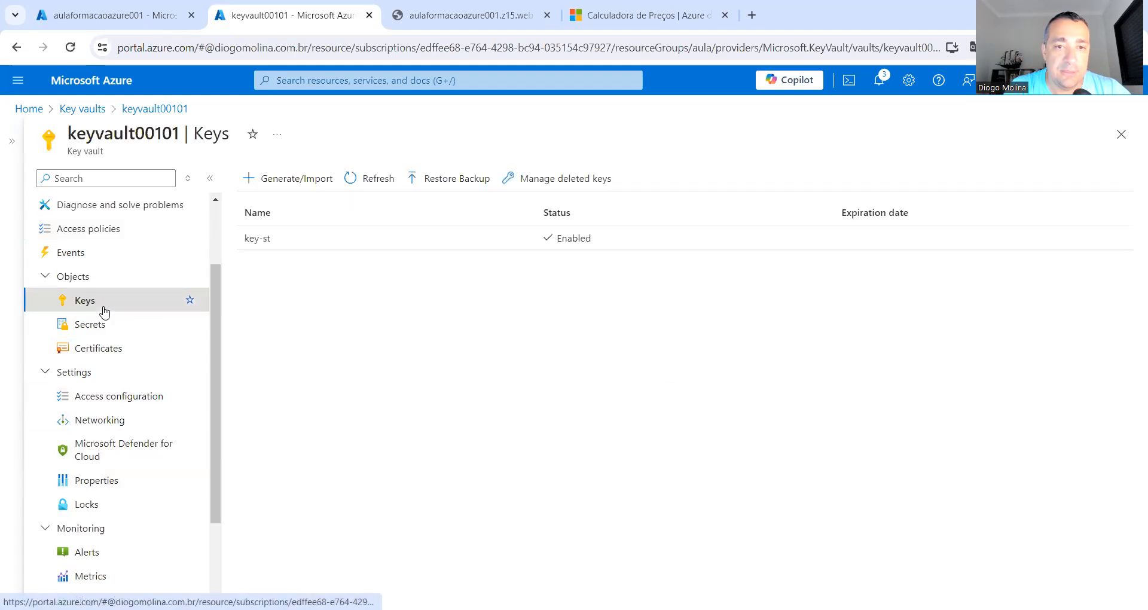
left_click(101, 239)
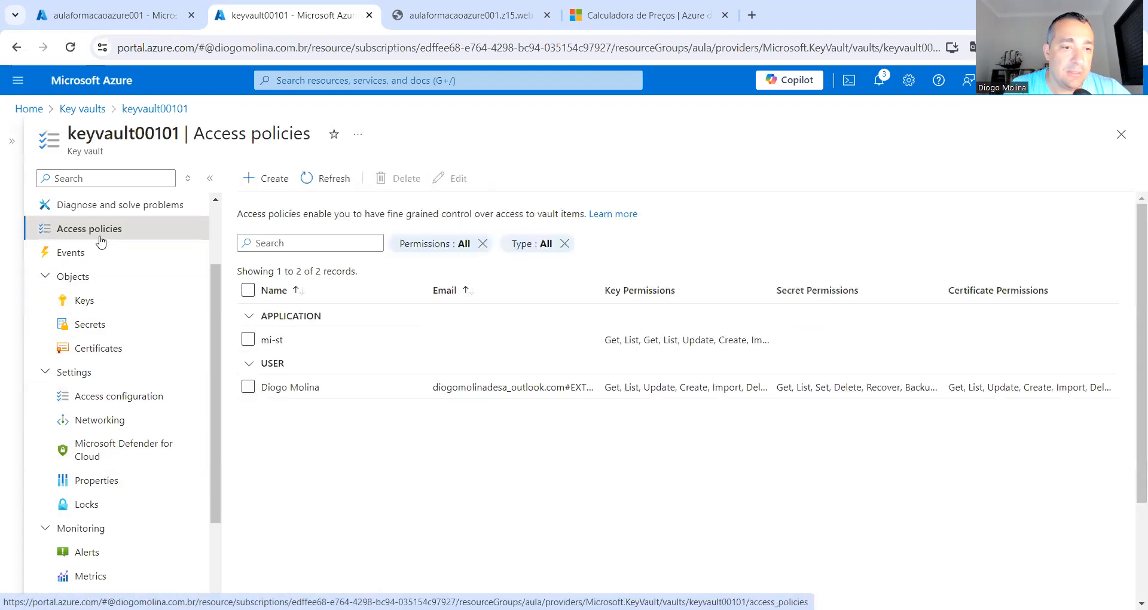
left_click(131, 402)
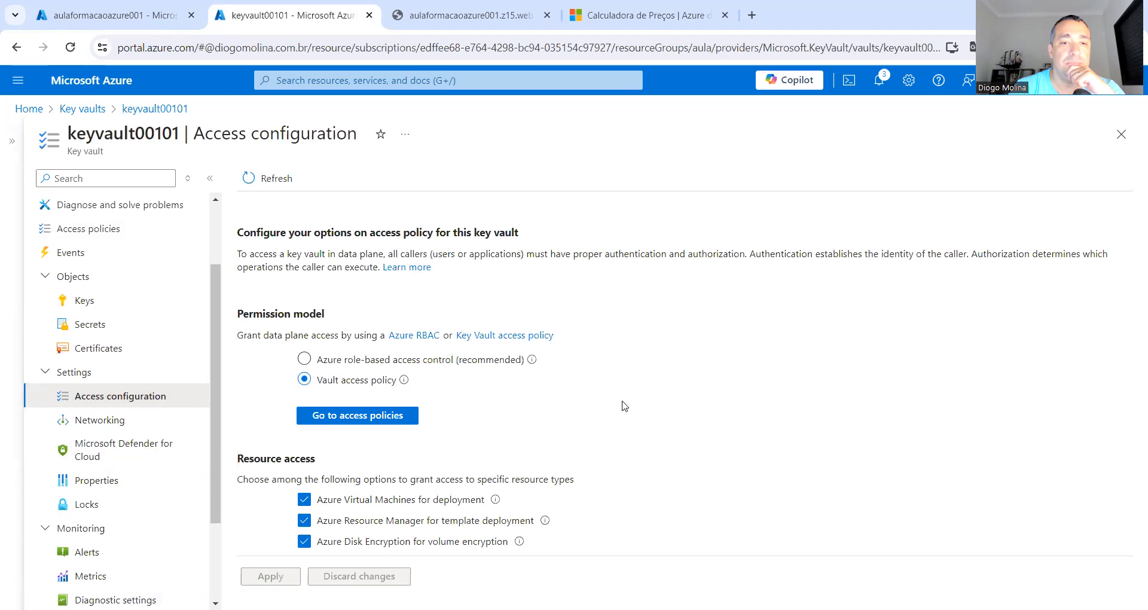
scroll(192, 455, "up", 2)
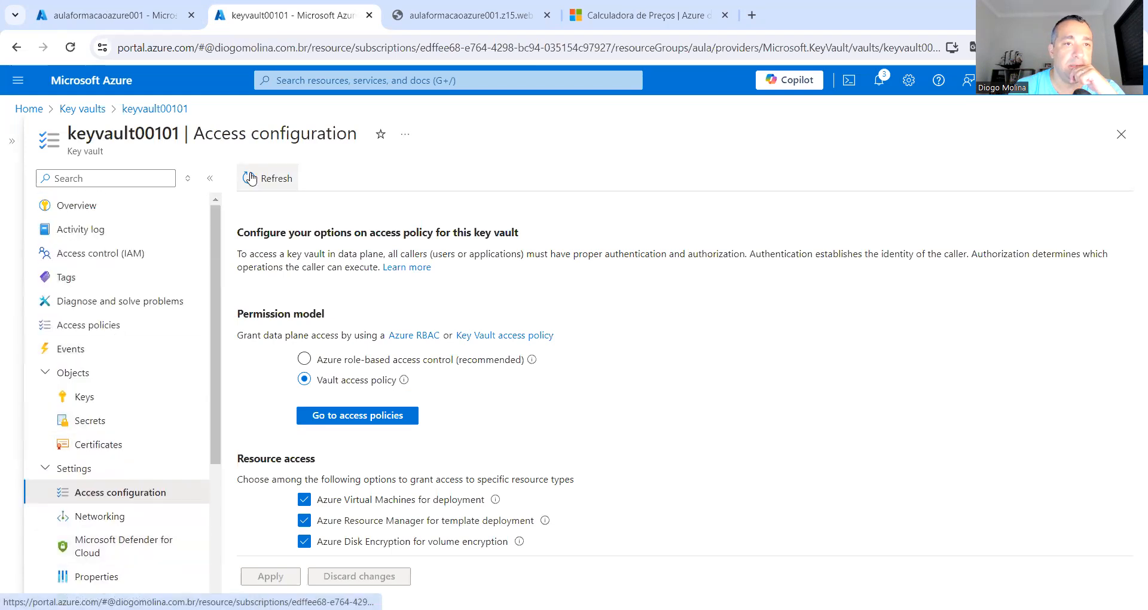
- Retry saving aulaformacaoazure001's customer-managed key encryption without changing its key or identity
left_click(114, 15)
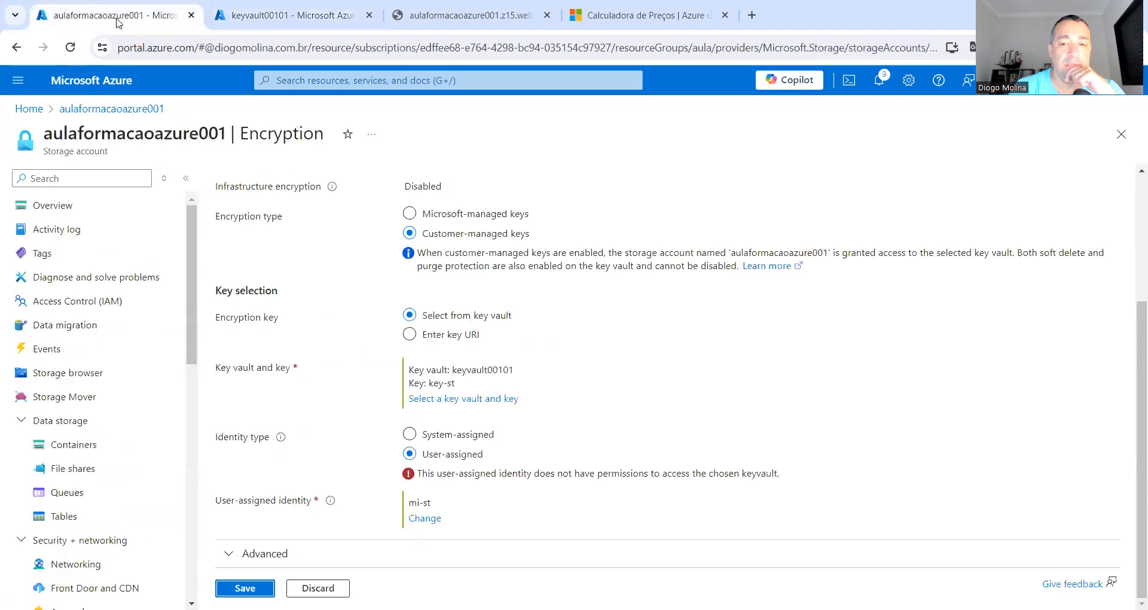
left_click(254, 584)
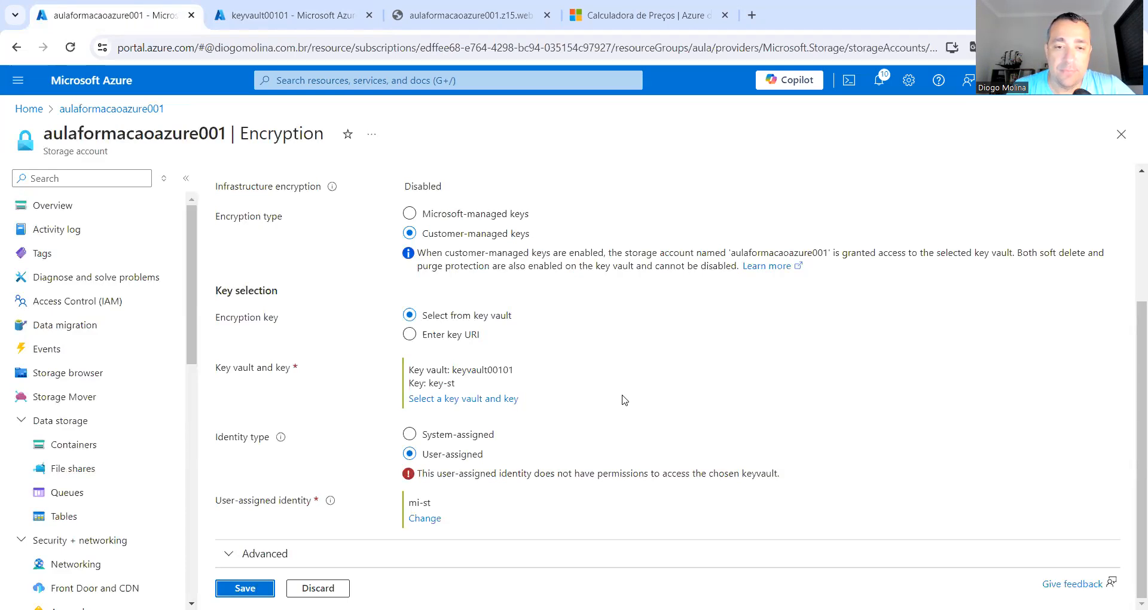
- Start a role assignment in keyvault00101's access control and choose the privileged administrator role Contributor
left_click(293, 18)
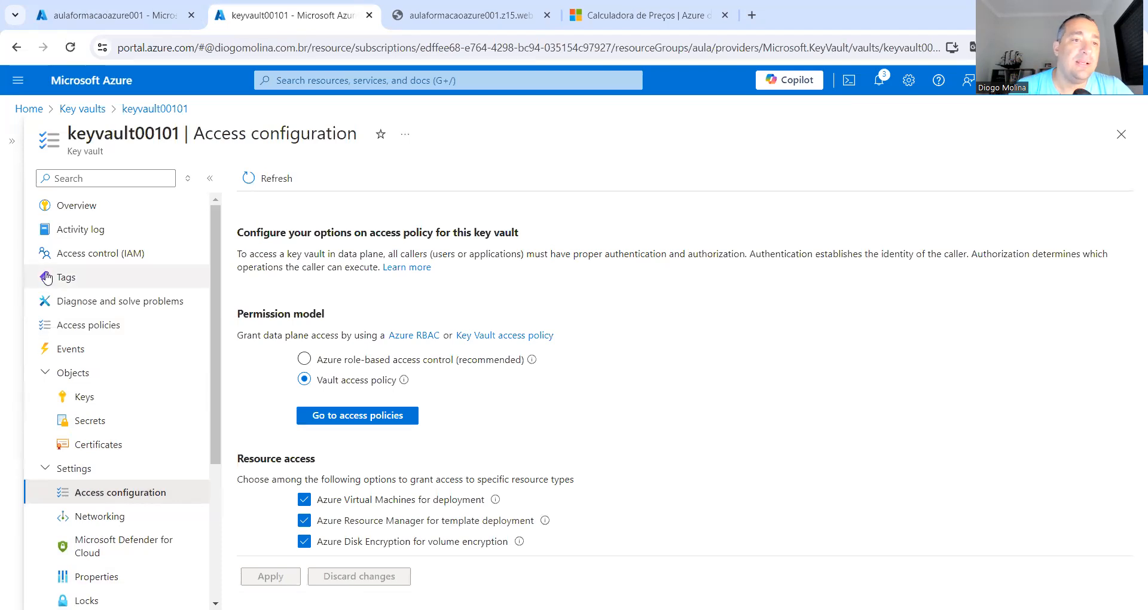
left_click(75, 255)
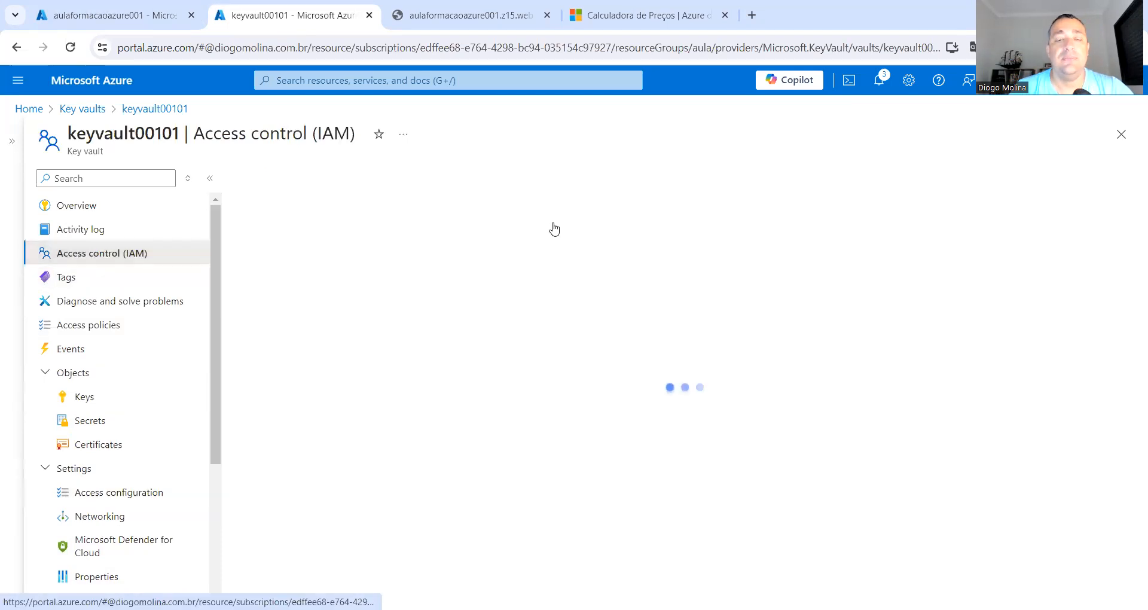
left_click(287, 183)
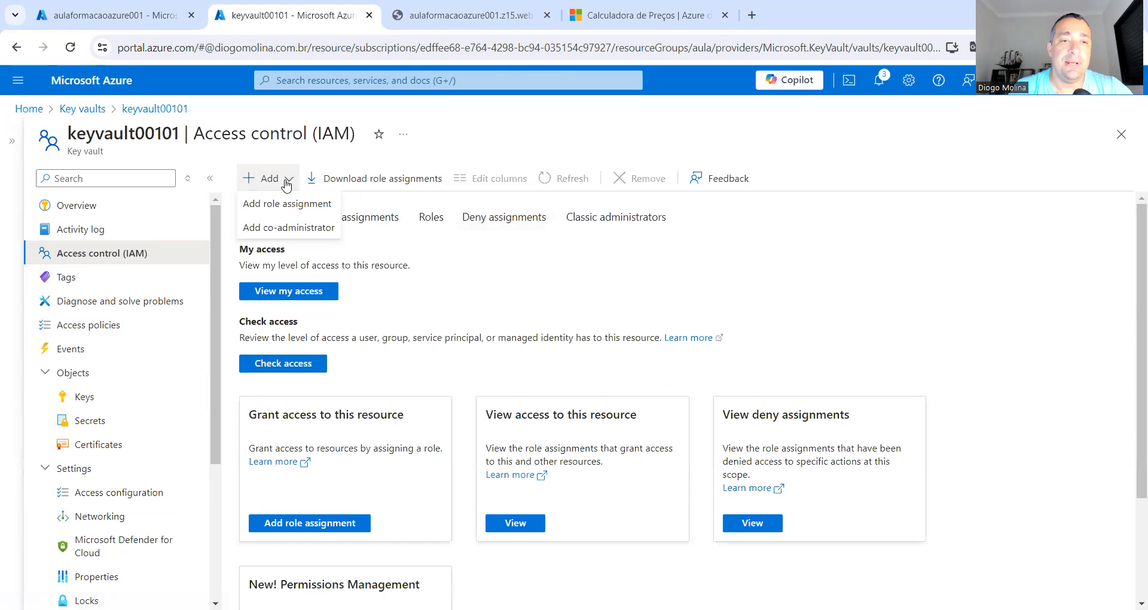
left_click(287, 203)
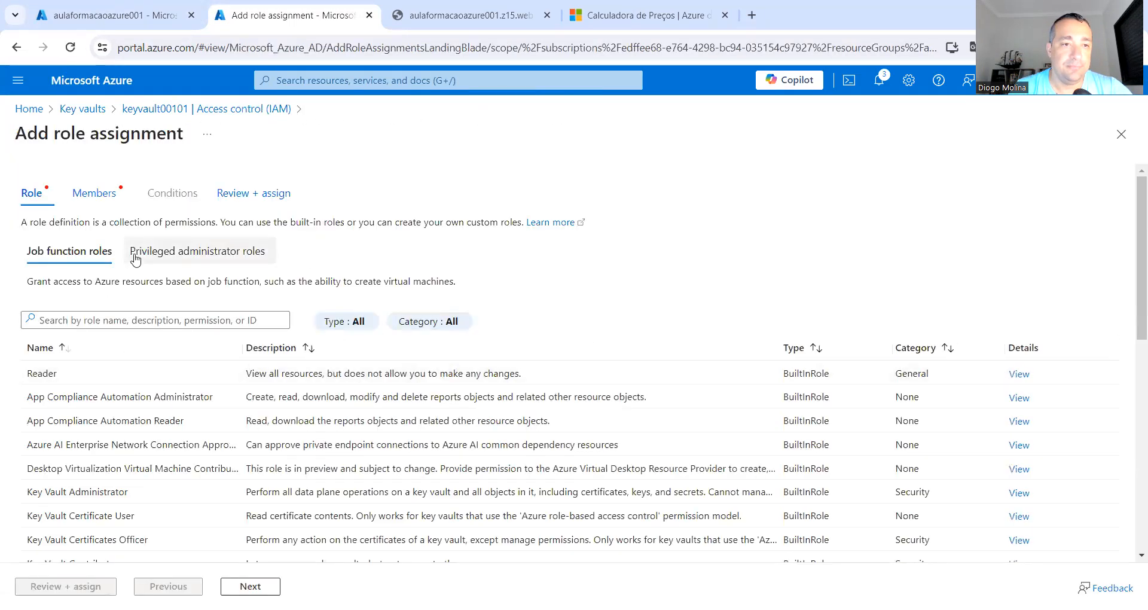
left_click(188, 254)
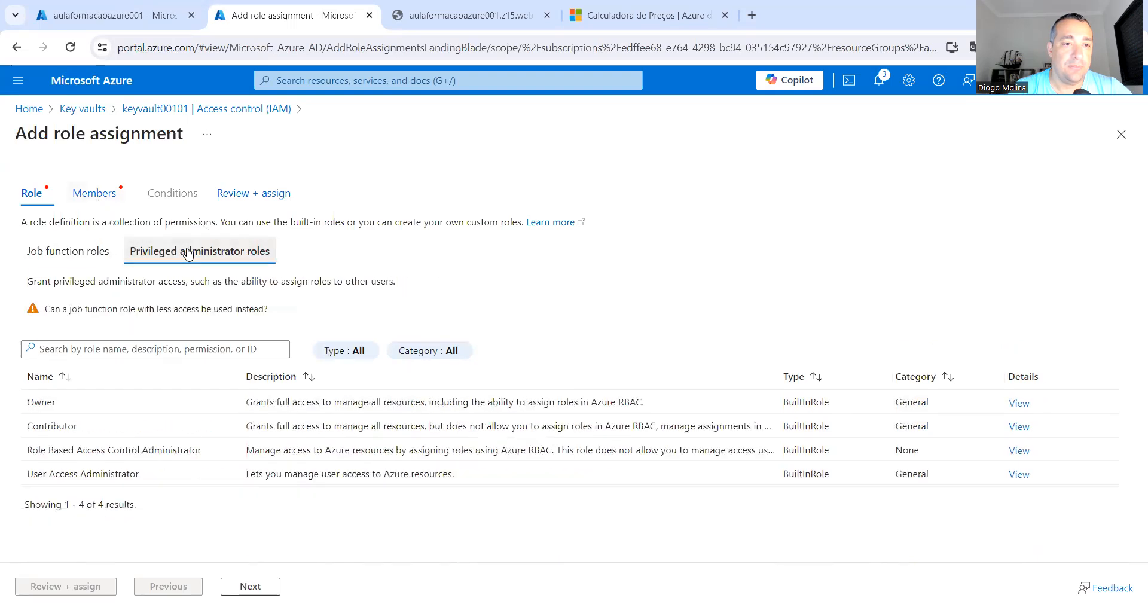
left_click(51, 429)
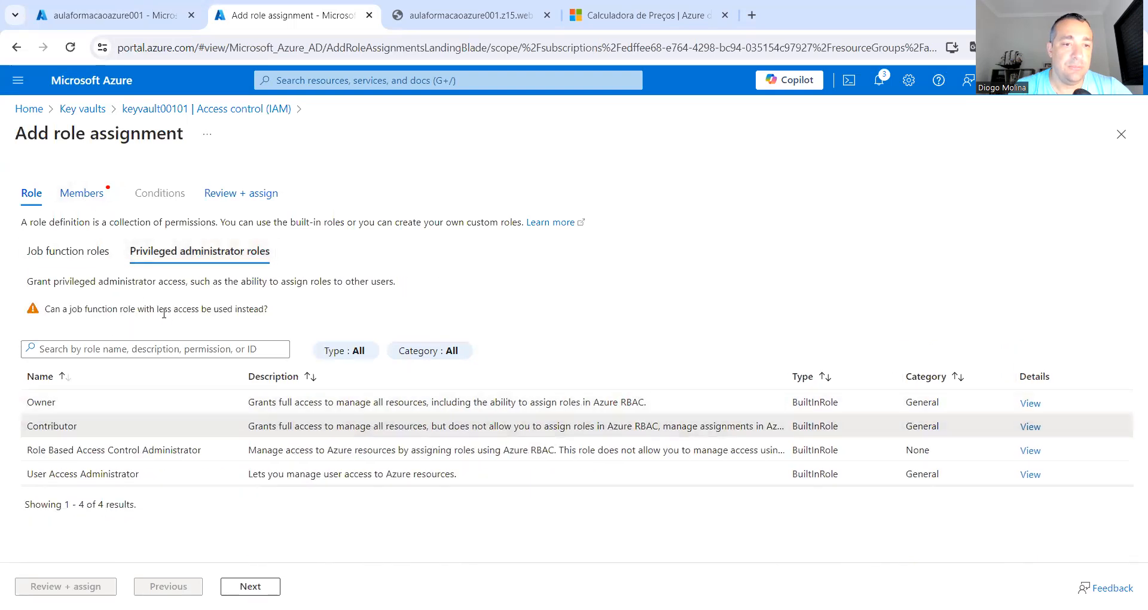
- Add the user-assigned managed identity mi-st as the Contributor role's member and complete the role assignment
left_click(97, 204)
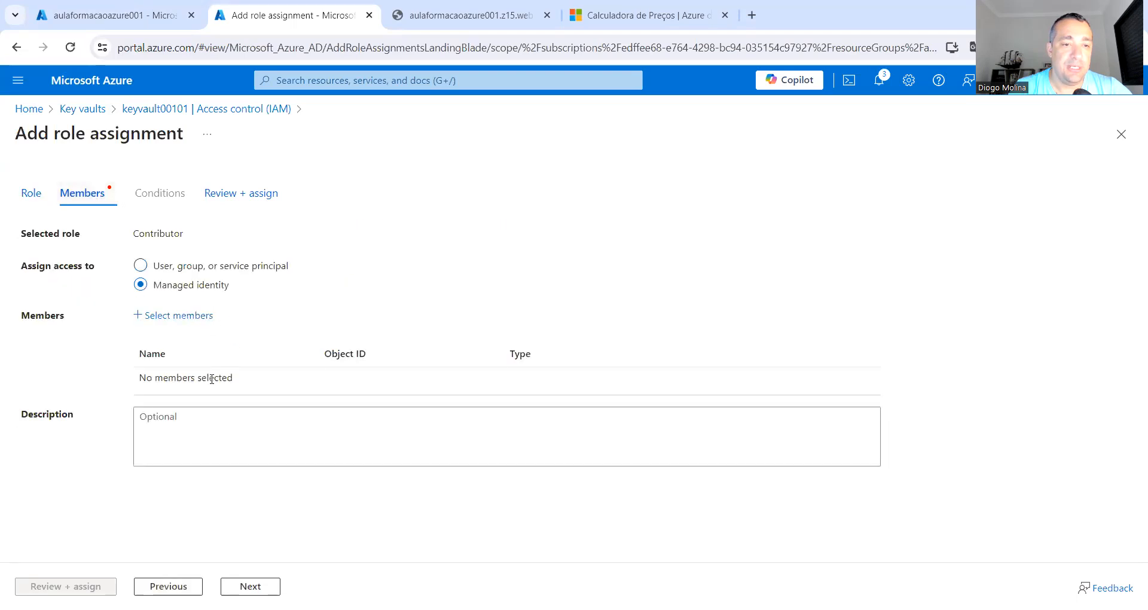
left_click(178, 315)
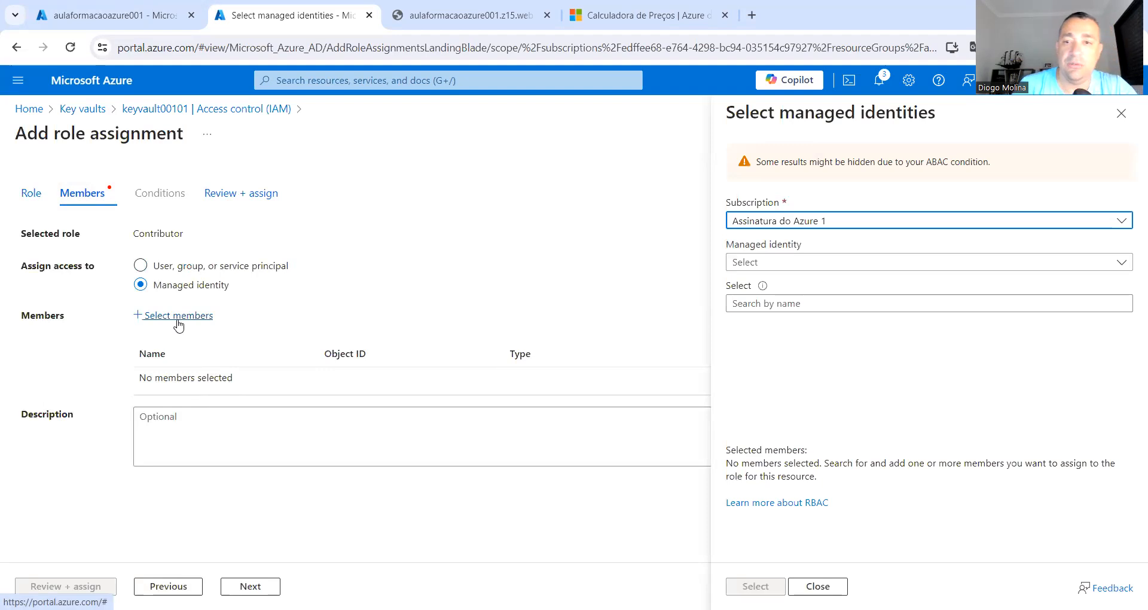
left_click(821, 265)
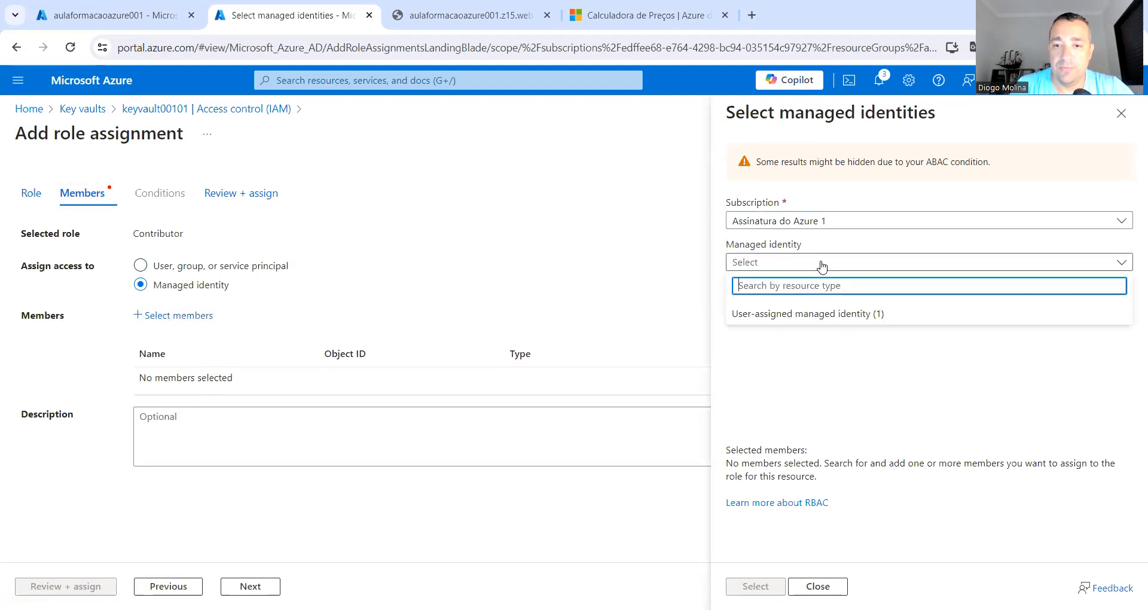
left_click(792, 317)
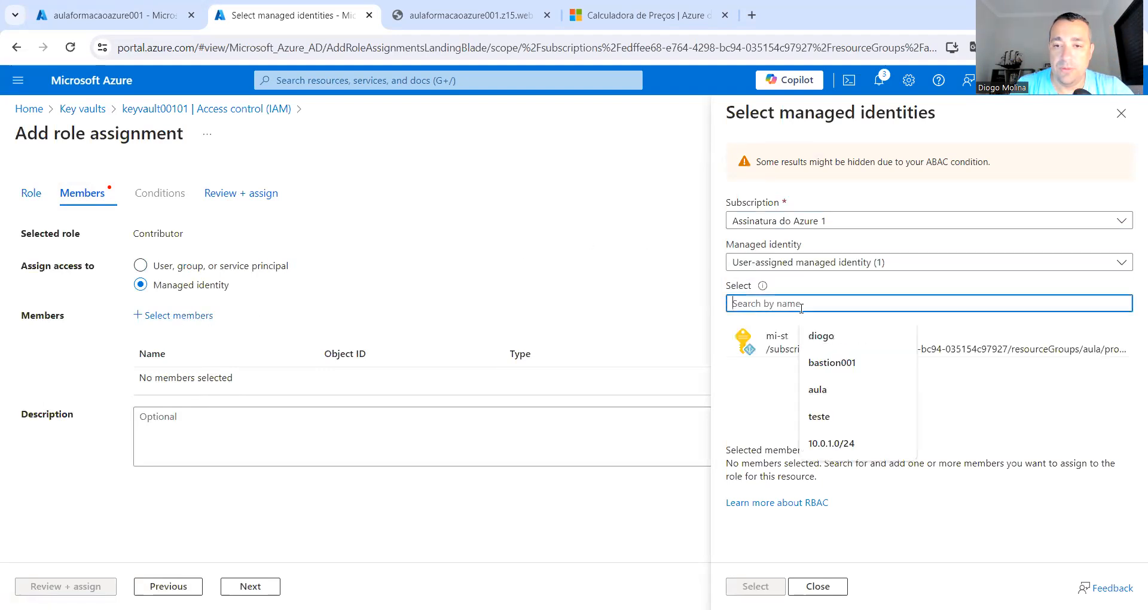
left_click(769, 338)
left_click(754, 586)
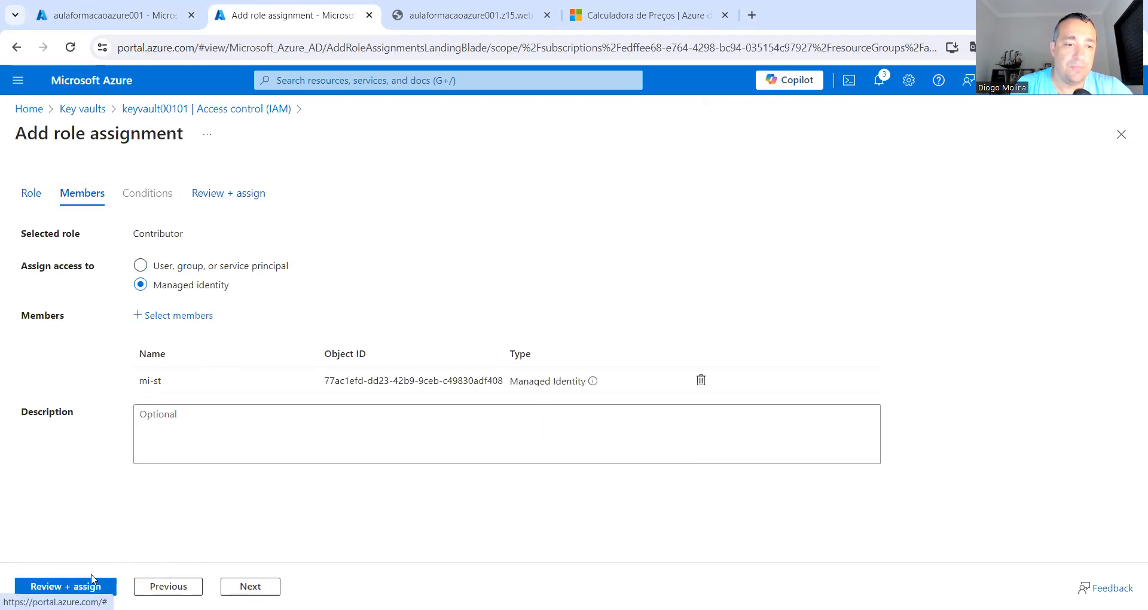
left_click(91, 583)
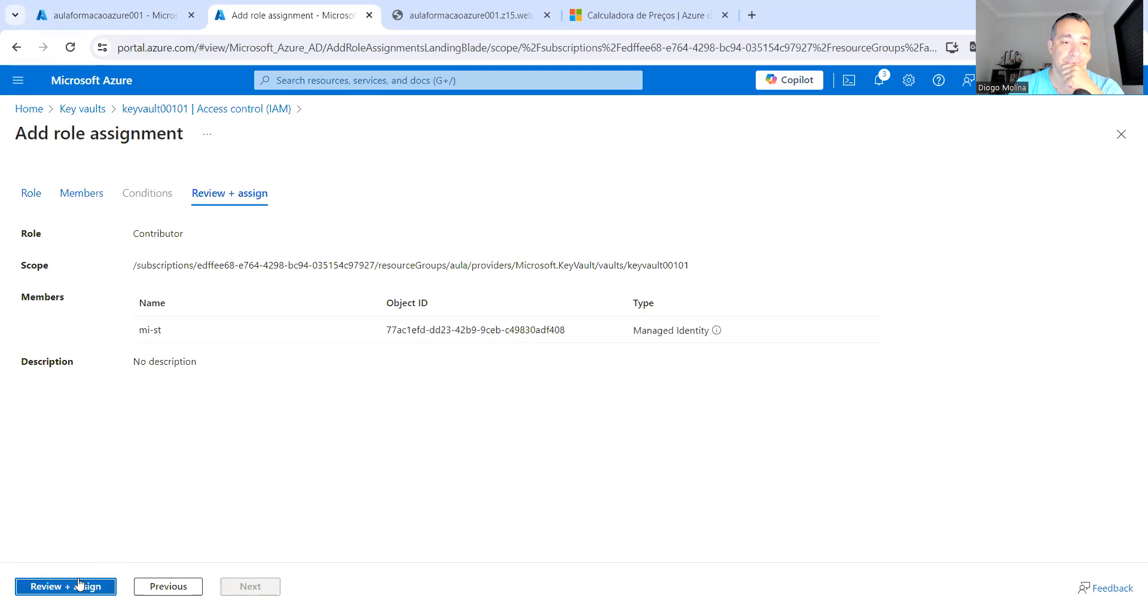
left_click(80, 583)
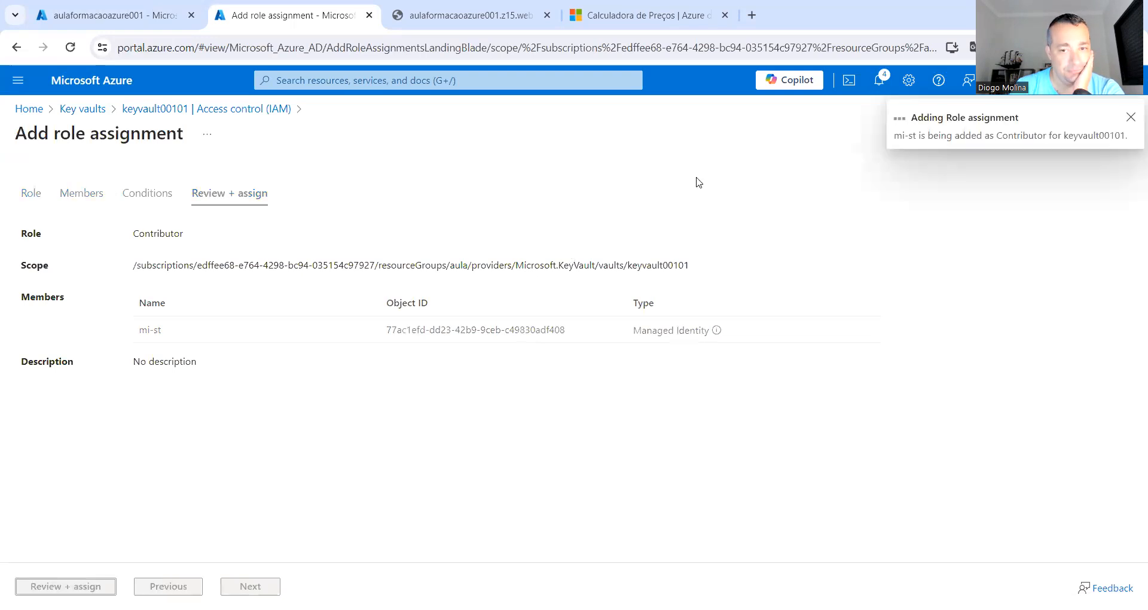
- Return to aulaformacaoazure001 and try saving its encryption with mi-st's new Contributor role on the vault
left_click(147, 20)
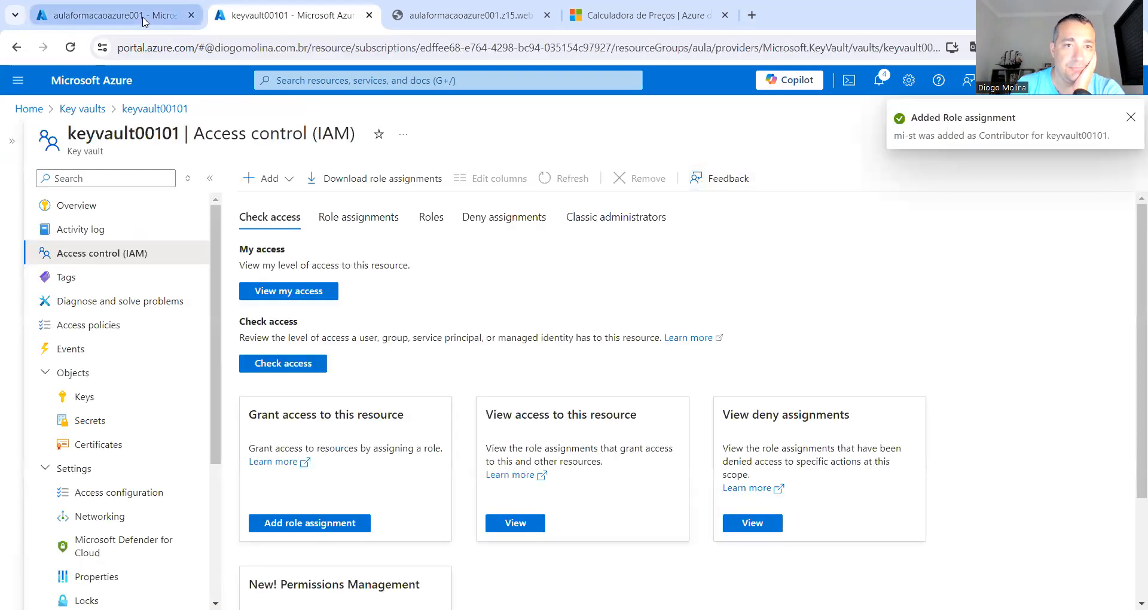
left_click(245, 587)
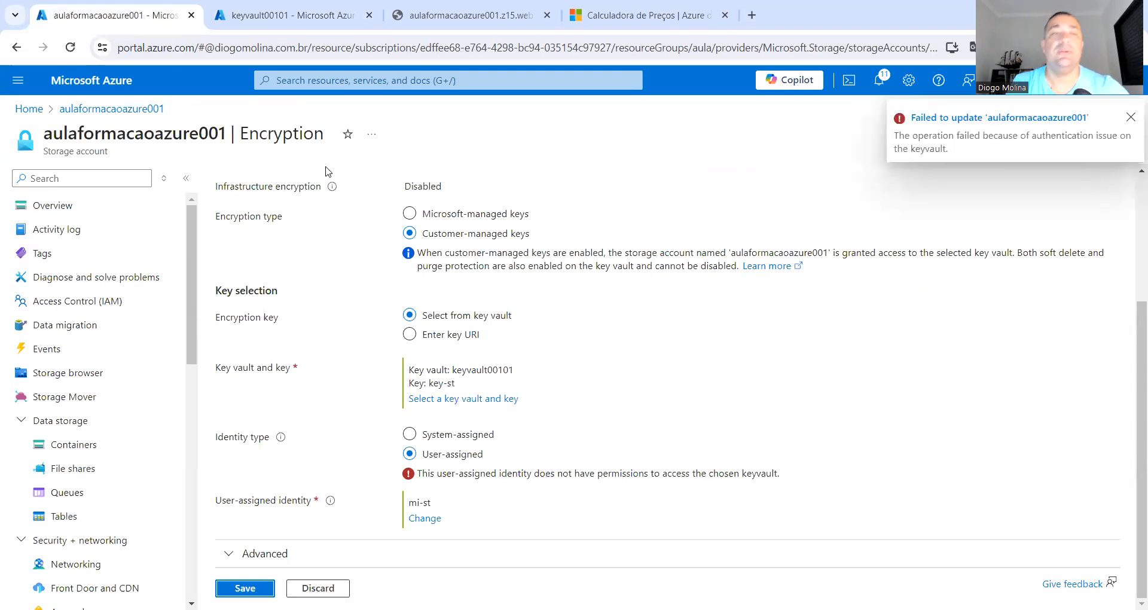
- Check keyvault00101's role assignments for mi-st's Contributor entry and its scope
left_click(310, 23)
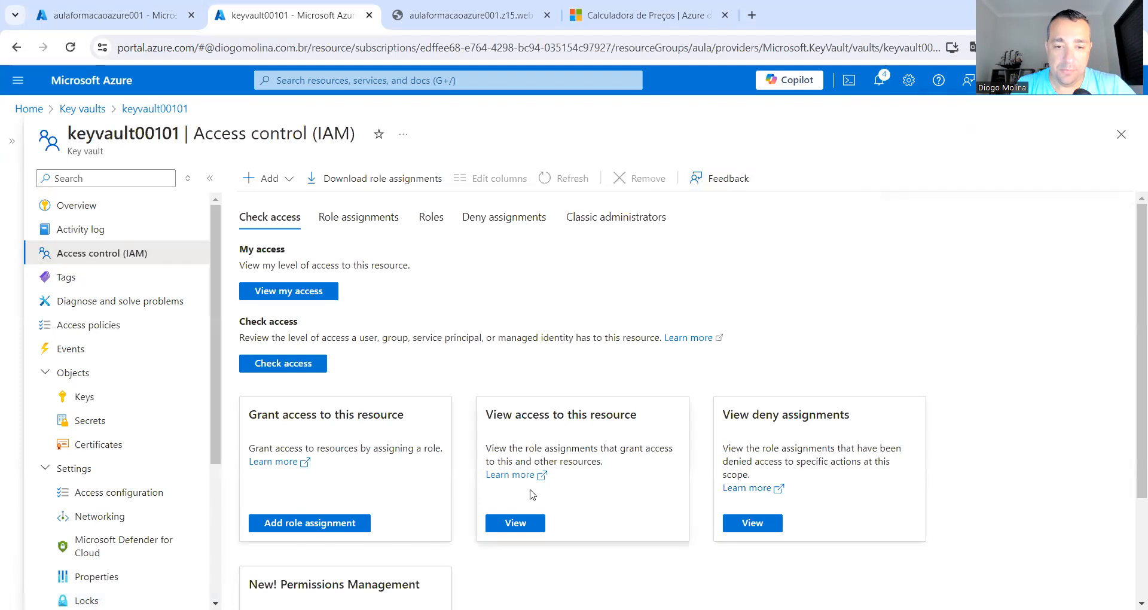
left_click(515, 523)
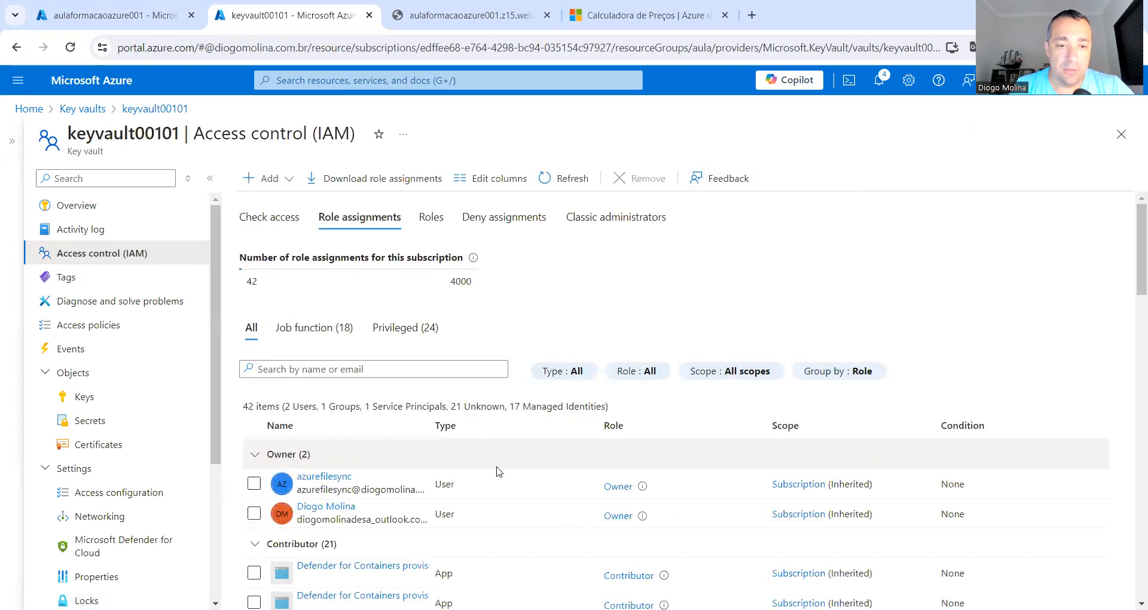
scroll(663, 479, "down", 5)
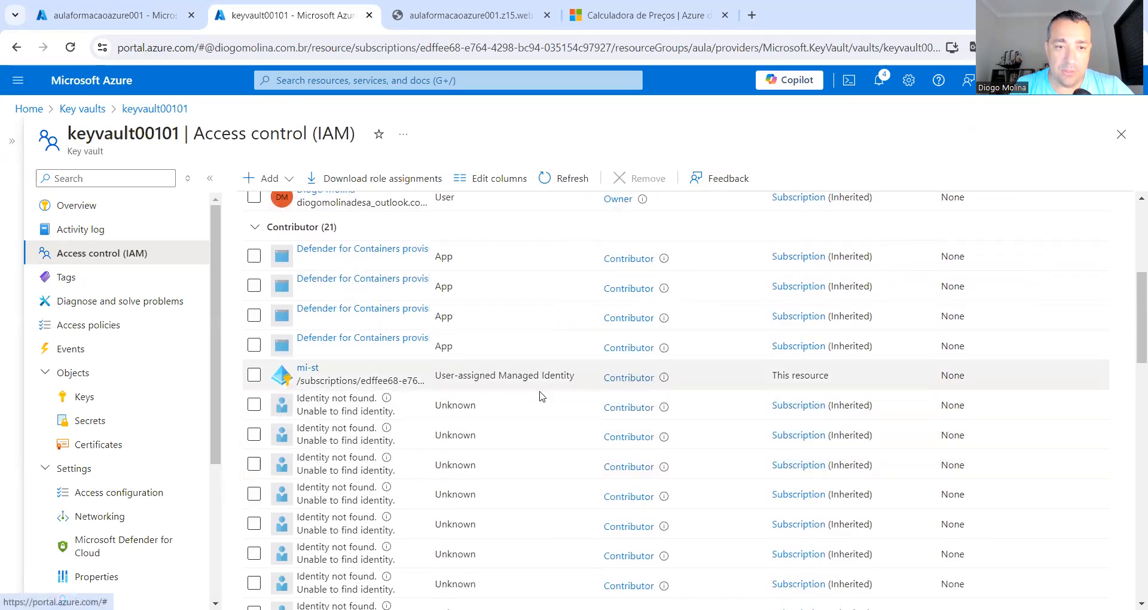
scroll(541, 397, "up", 2)
scroll(542, 396, "up", 3)
- Try once more to save the storage account's encryption settings, and reload its Encryption page
left_click(119, 21)
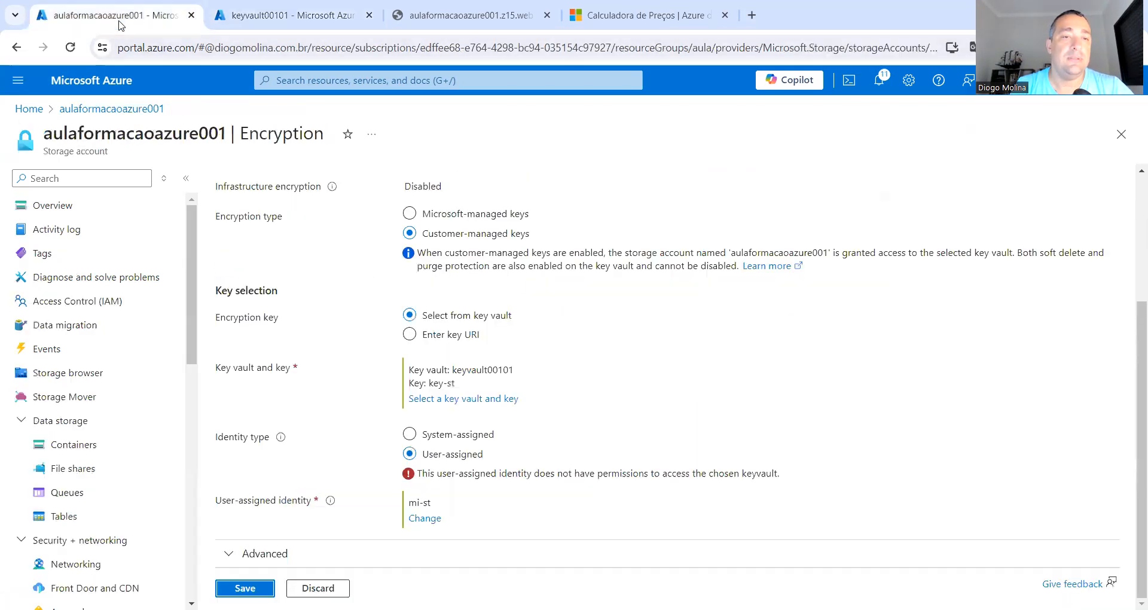
left_click(232, 587)
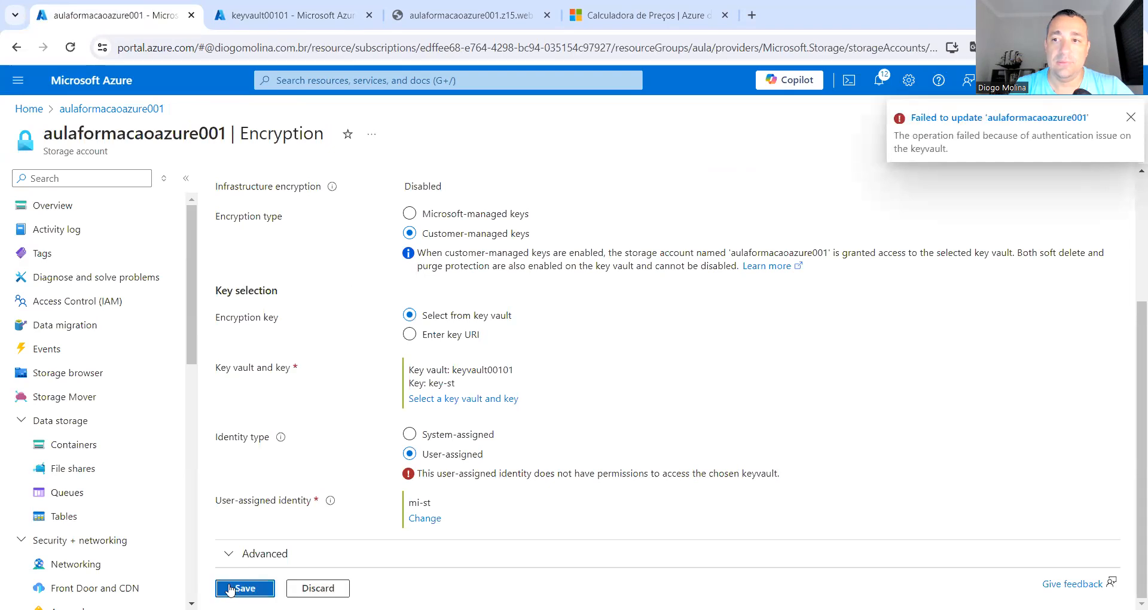
left_click(70, 50)
left_click(618, 148)
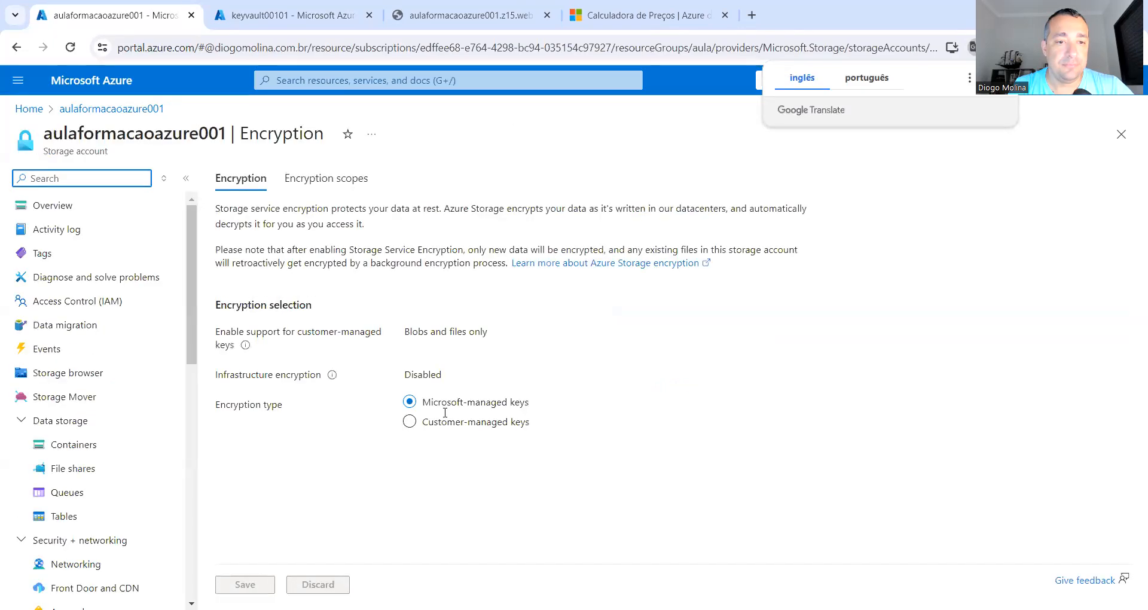
- Set the encryption type to customer-managed keys and select key key-st from keyvault00101
left_click(432, 422)
scroll(431, 426, "down", 2)
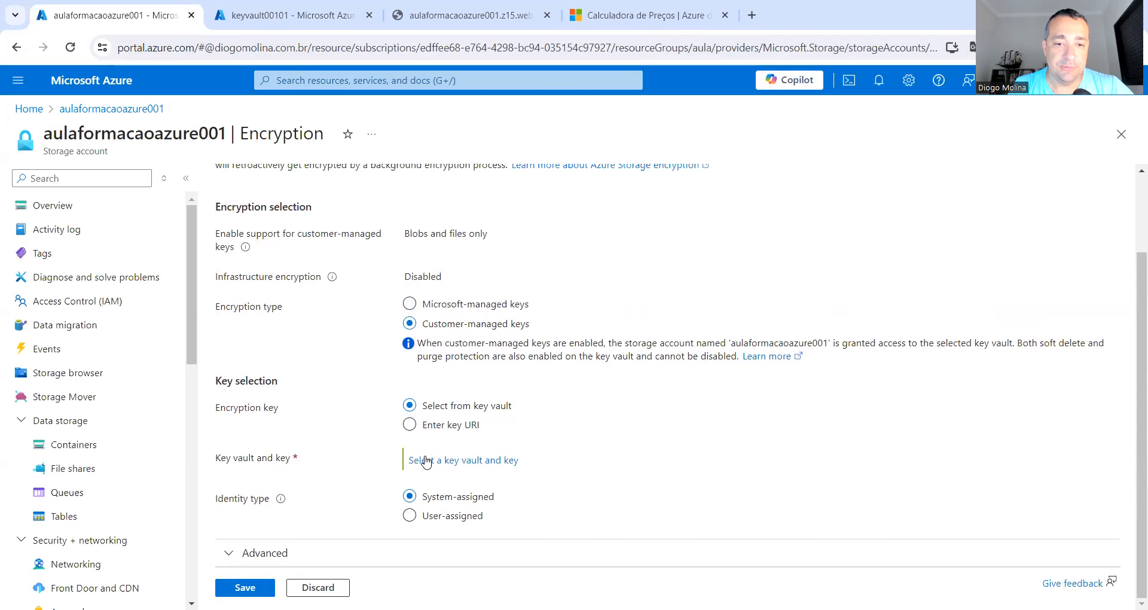
left_click(426, 462)
left_click(210, 218)
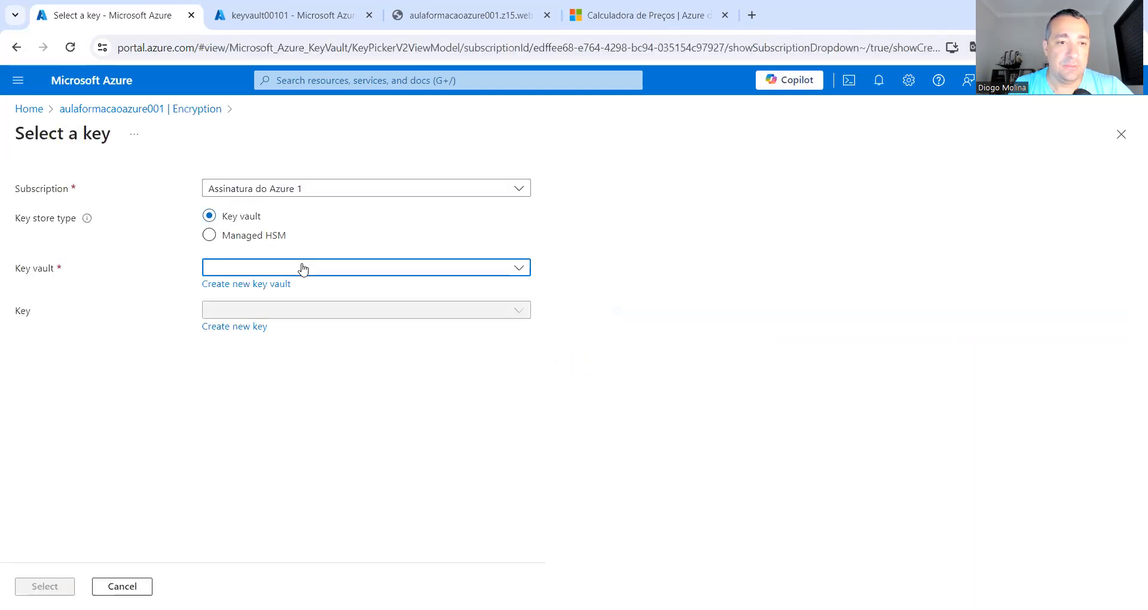
left_click(303, 269)
left_click(257, 339)
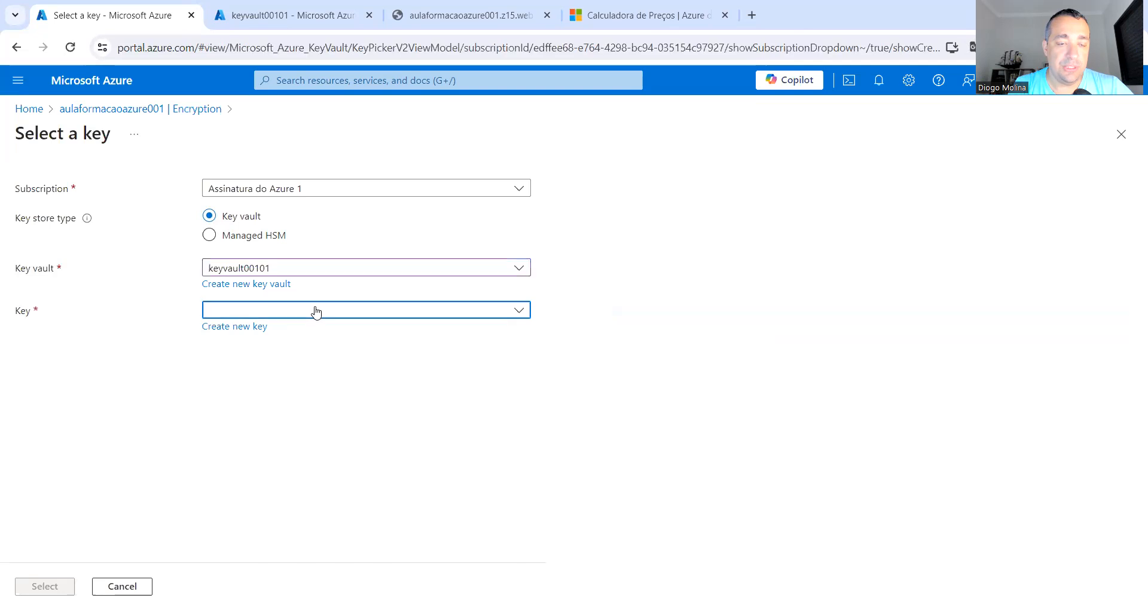
left_click(316, 312)
left_click(239, 372)
left_click(45, 586)
- Set the encryption's identity type to user-assigned with managed identity mi-st, and try saving the storage account's encryption settings
scroll(525, 519, "down", 1)
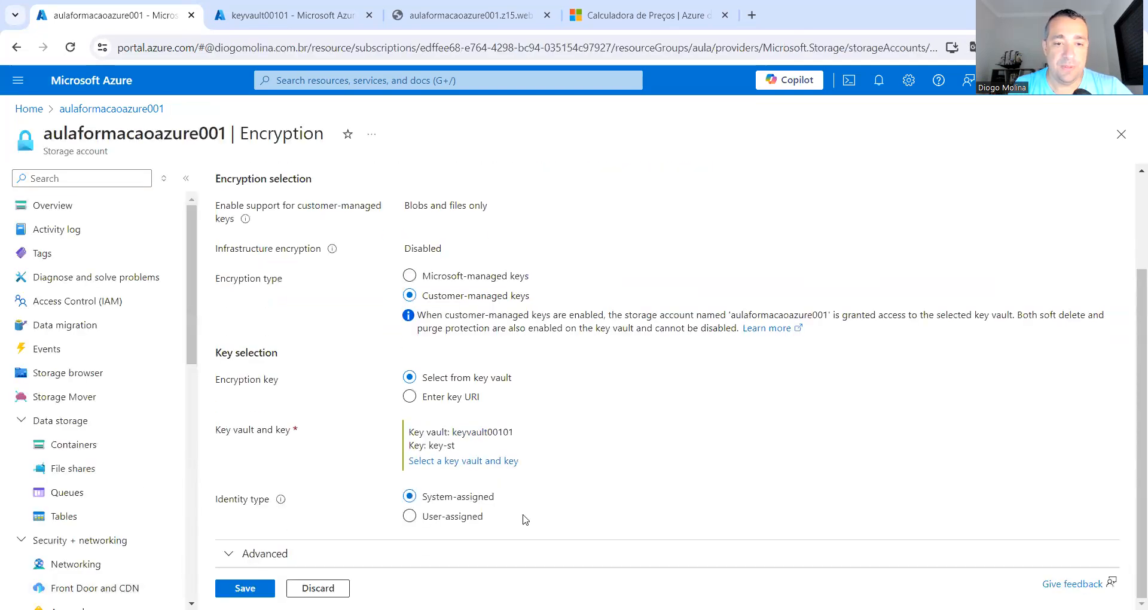
left_click(449, 518)
scroll(569, 461, "down", 1)
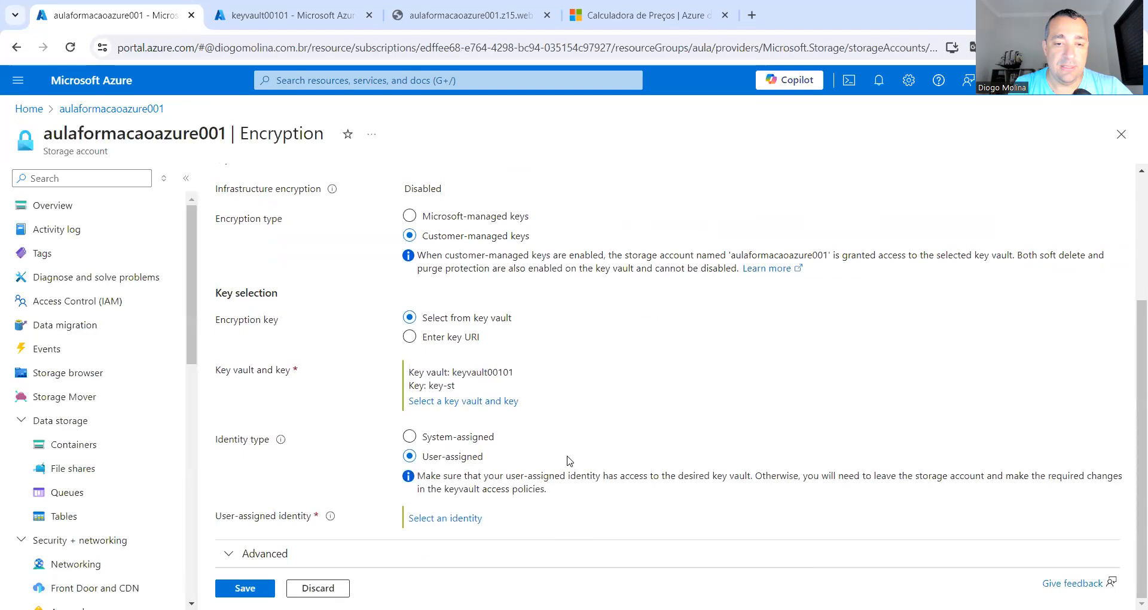
left_click(455, 520)
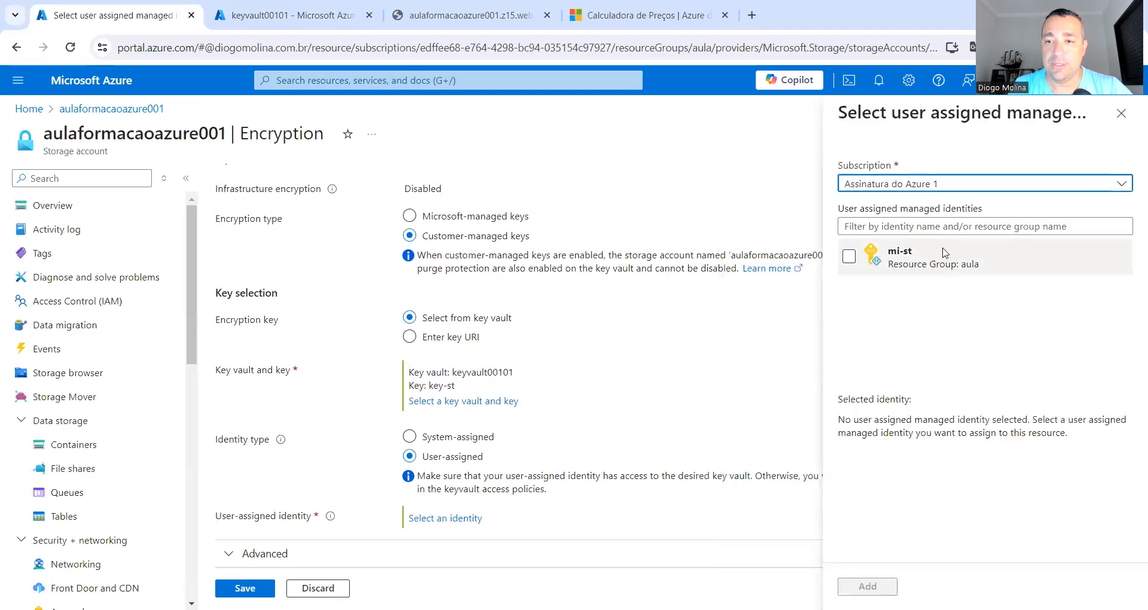
left_click(849, 260)
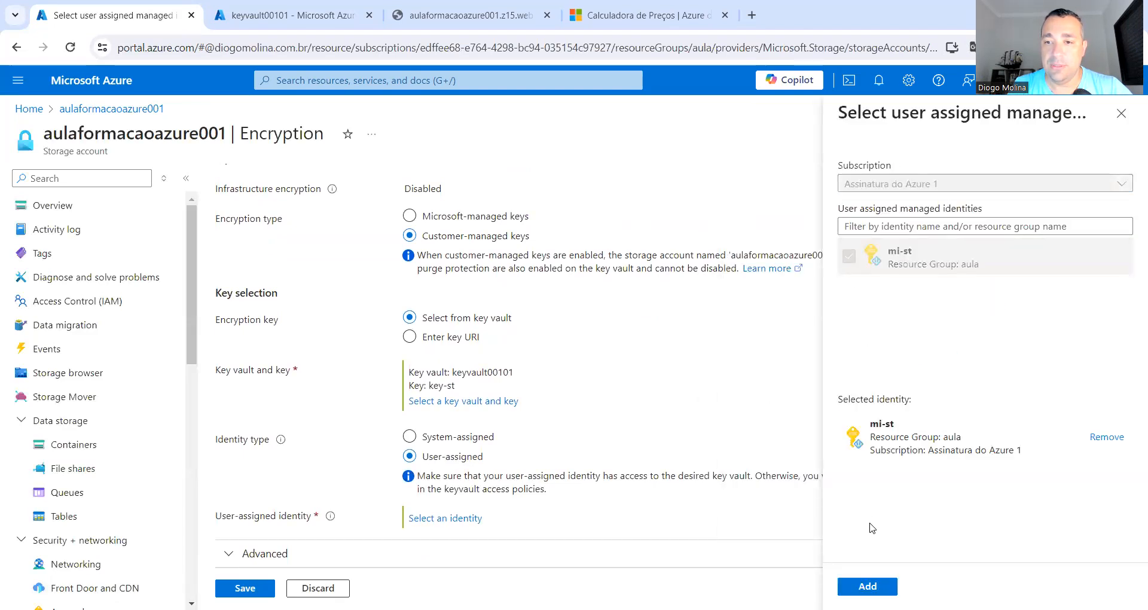
left_click(867, 585)
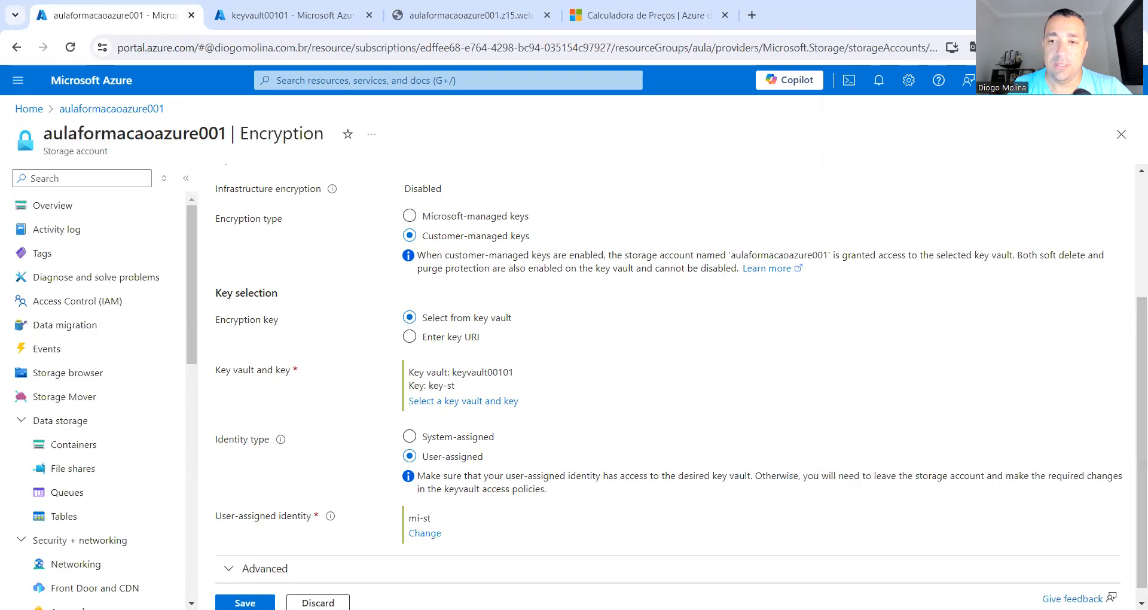
scroll(321, 524, "down", 1)
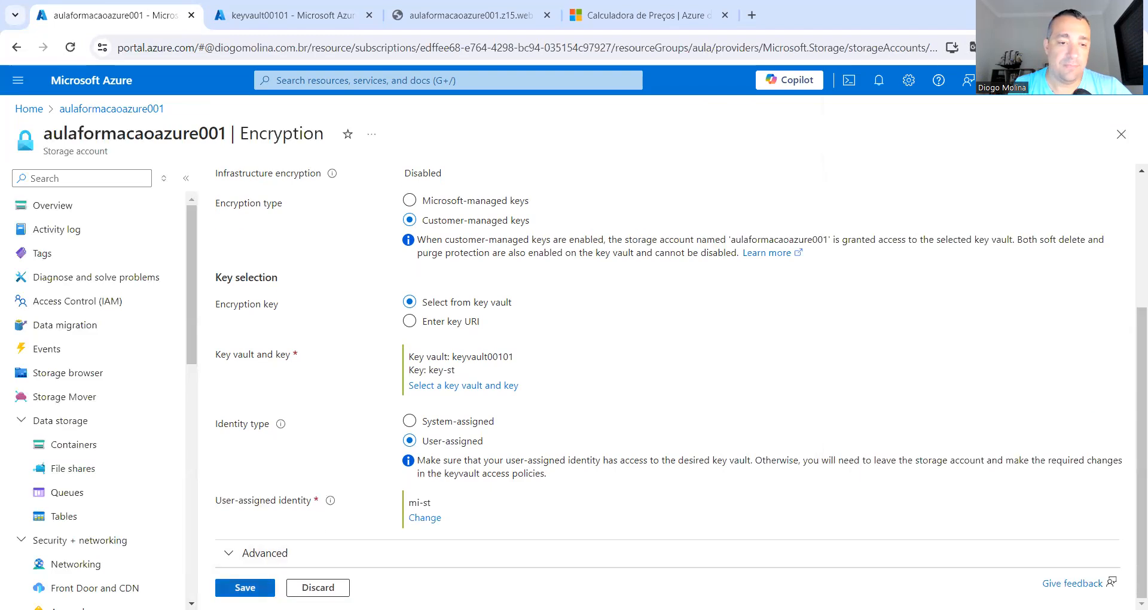
left_click(245, 587)
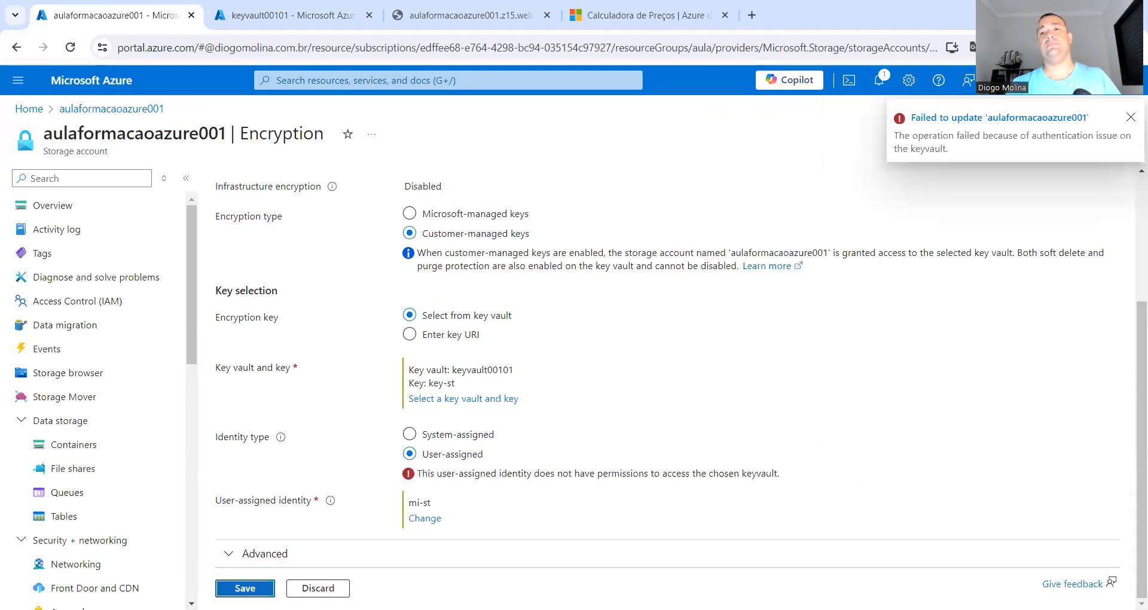
- Edit mi-st's access policy on keyvault00101, selecting all secret management and certificate management operations
left_click(299, 15)
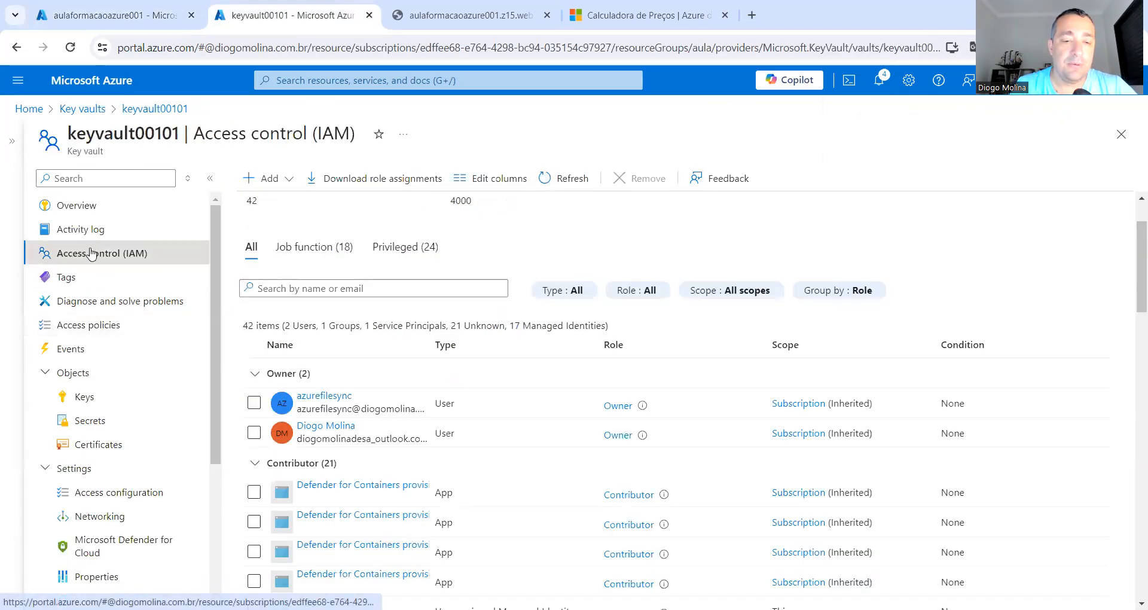
left_click(87, 325)
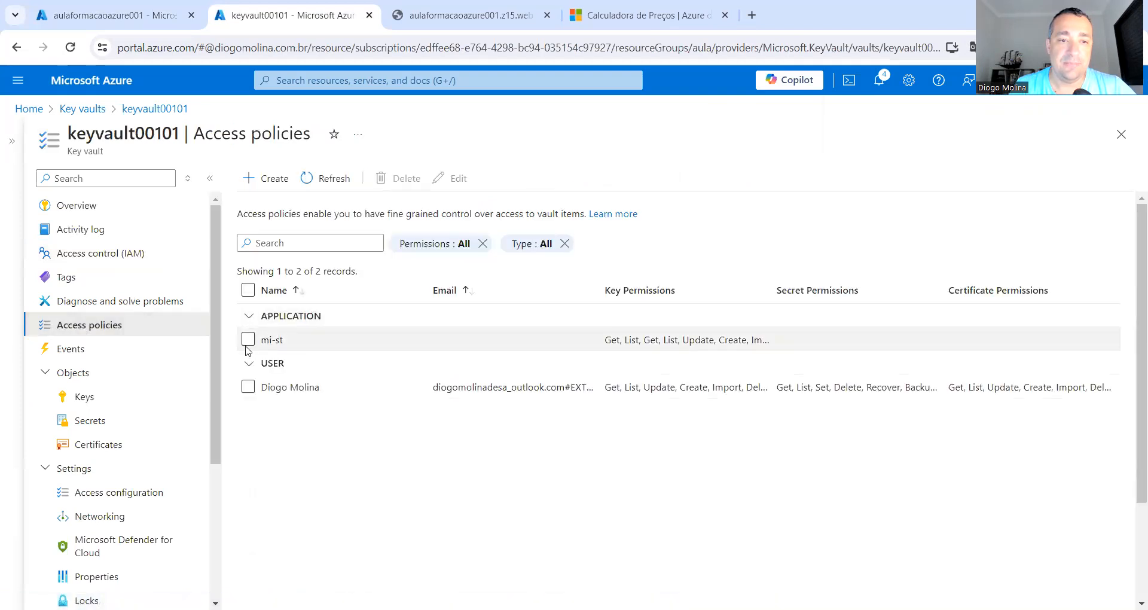
left_click(248, 350)
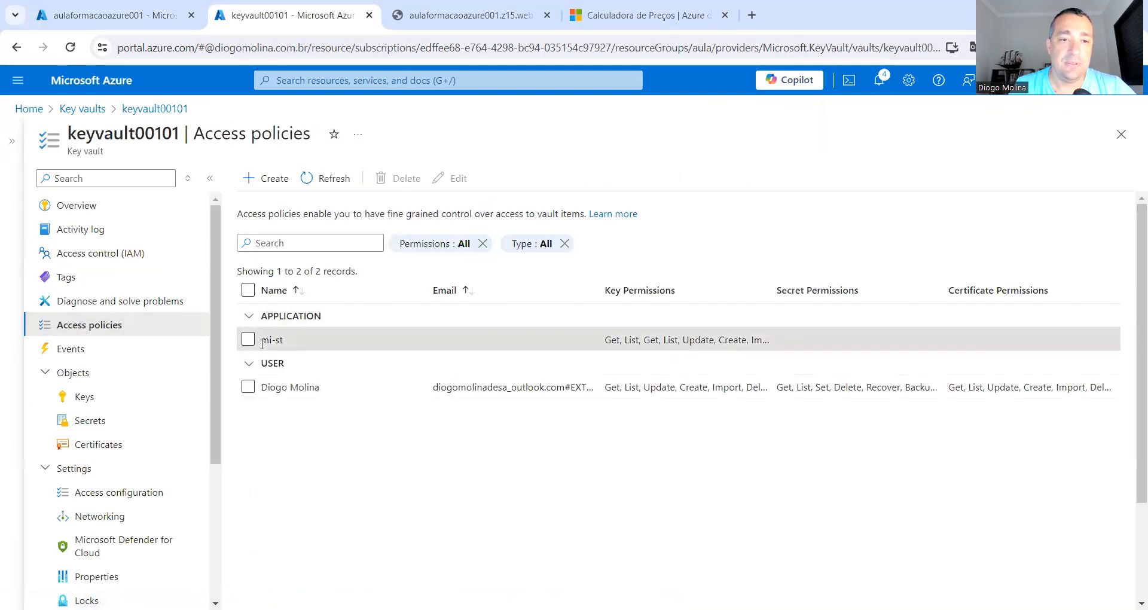
left_click(247, 346)
left_click(451, 178)
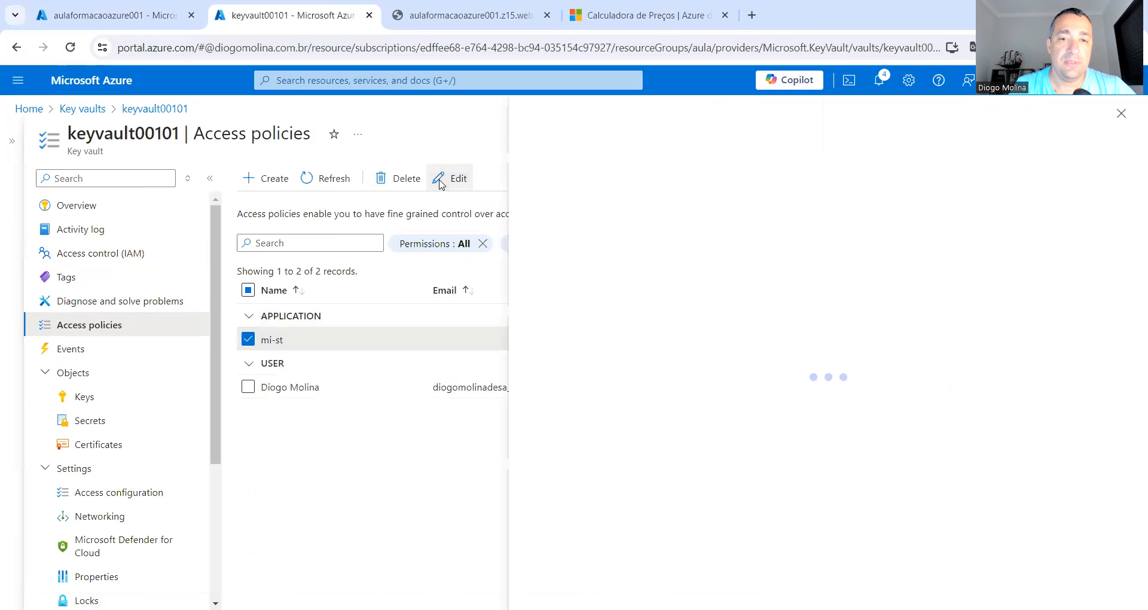
left_click(729, 274)
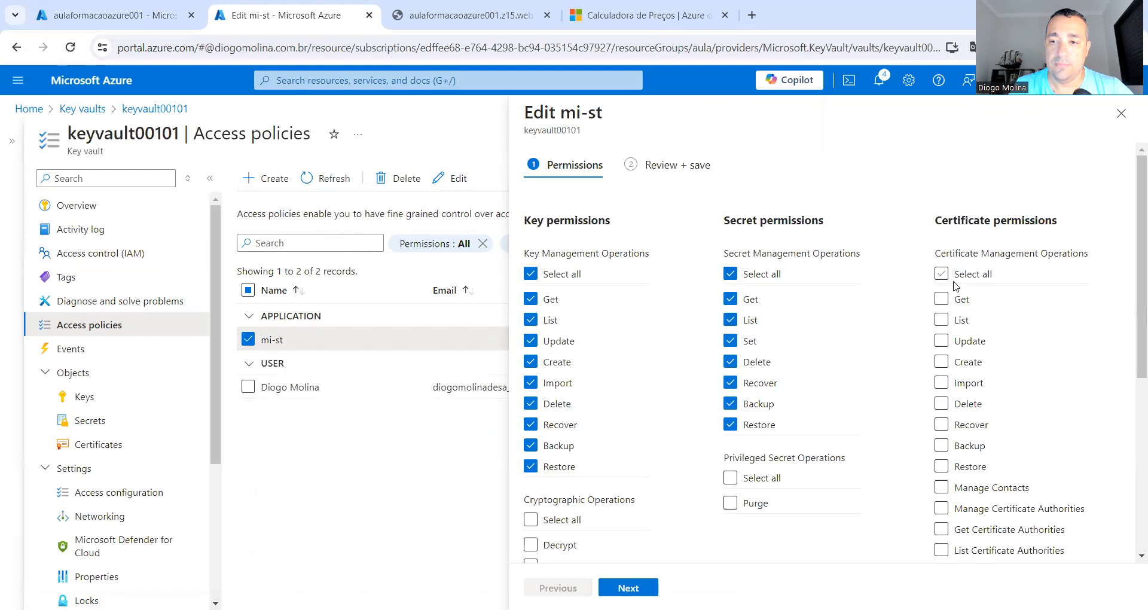
left_click(936, 275)
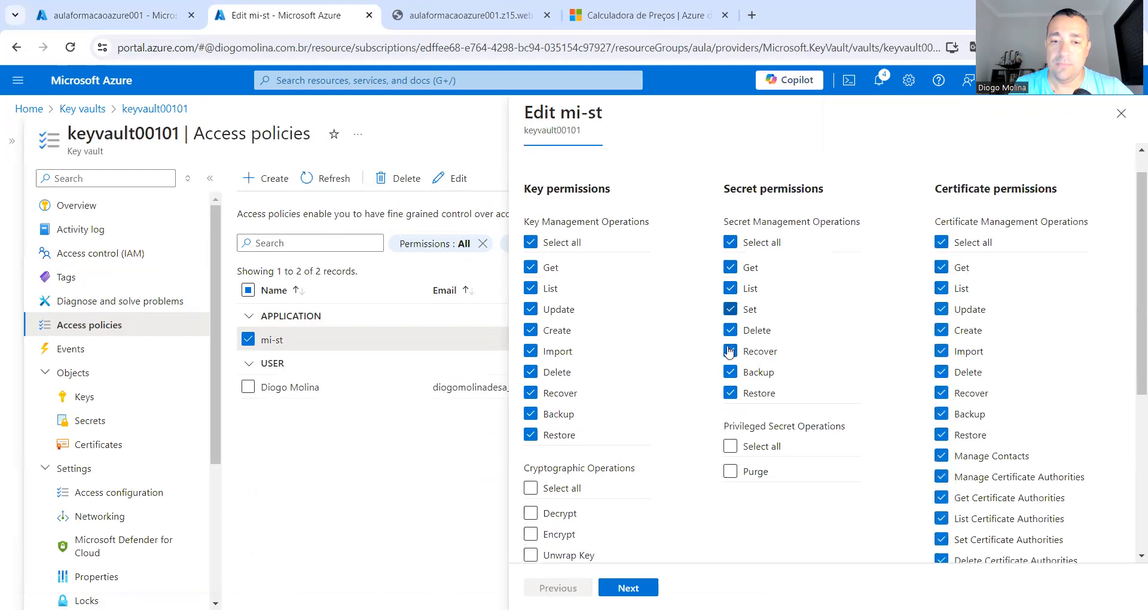
- Grant mi-st all cryptographic and privileged key operations, and save the access policy
scroll(727, 350, "down", 5)
scroll(729, 353, "up", 1)
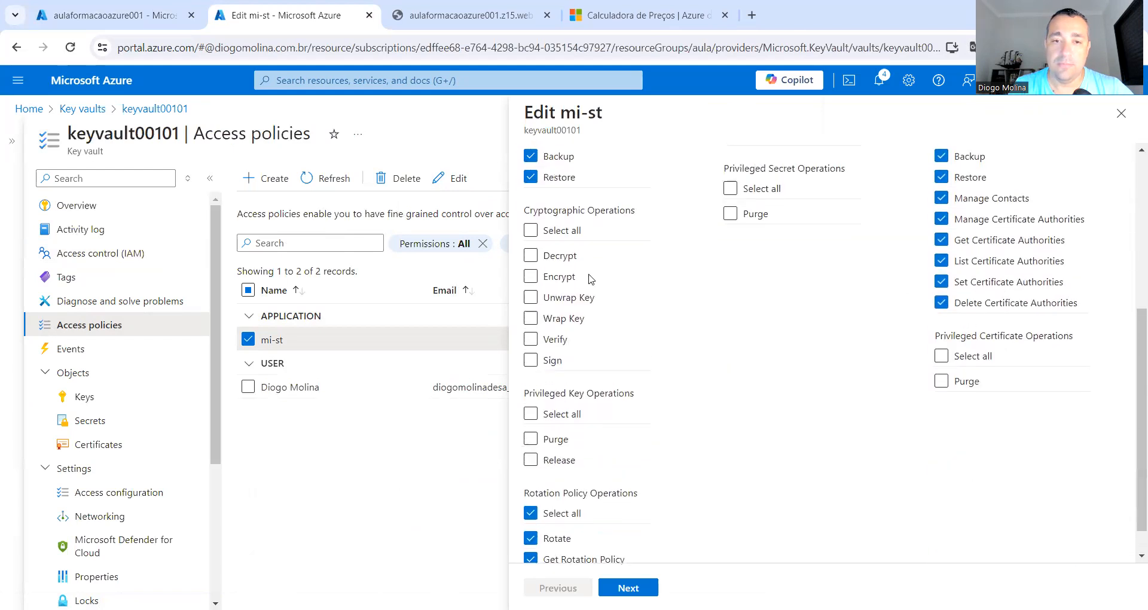
left_click(532, 235)
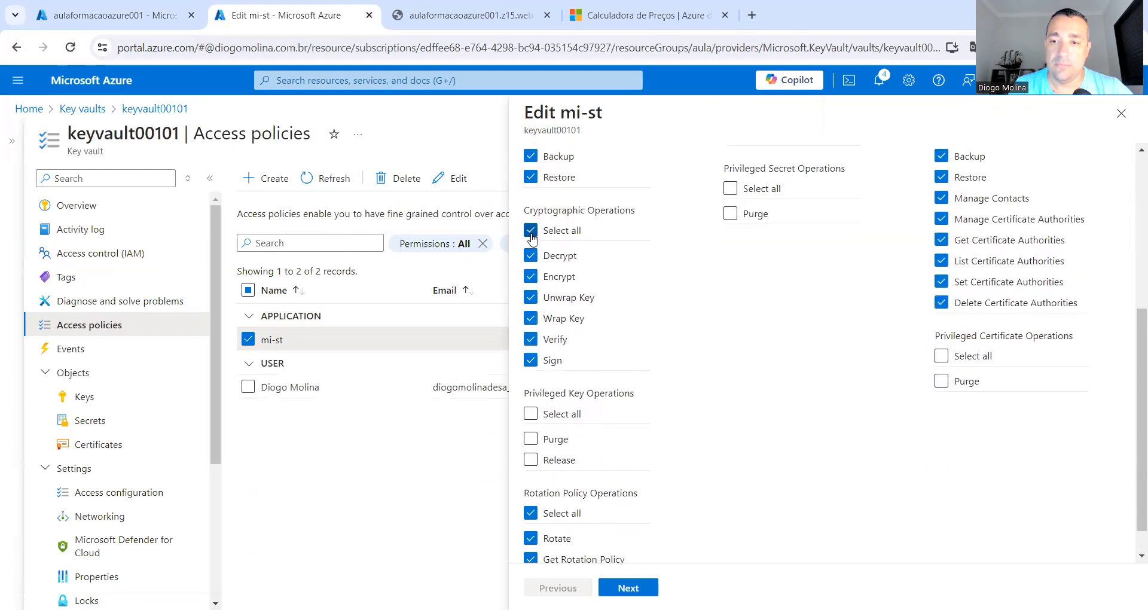
left_click(529, 416)
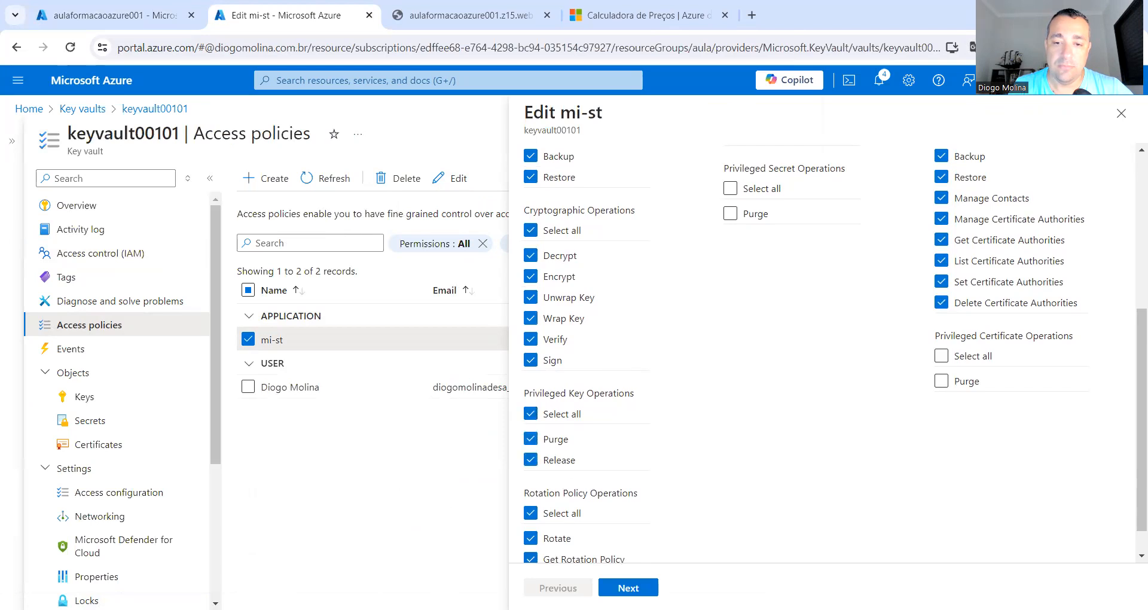
left_click(628, 587)
left_click(627, 587)
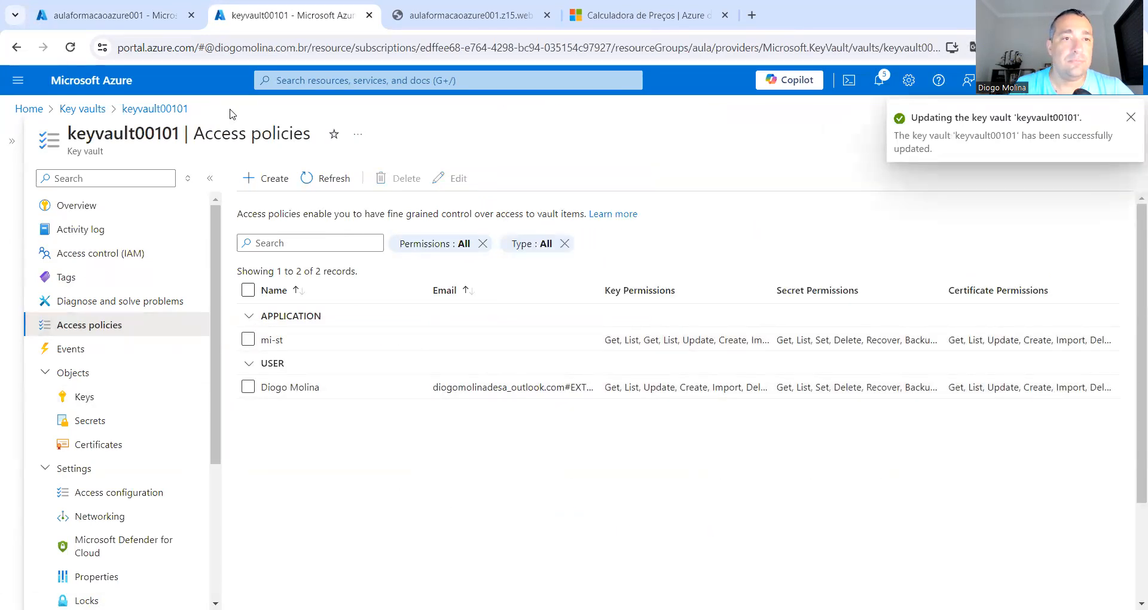
- Return to aulaformacaoazure001 and save its customer-managed key encryption using identity mi-st
left_click(102, 17)
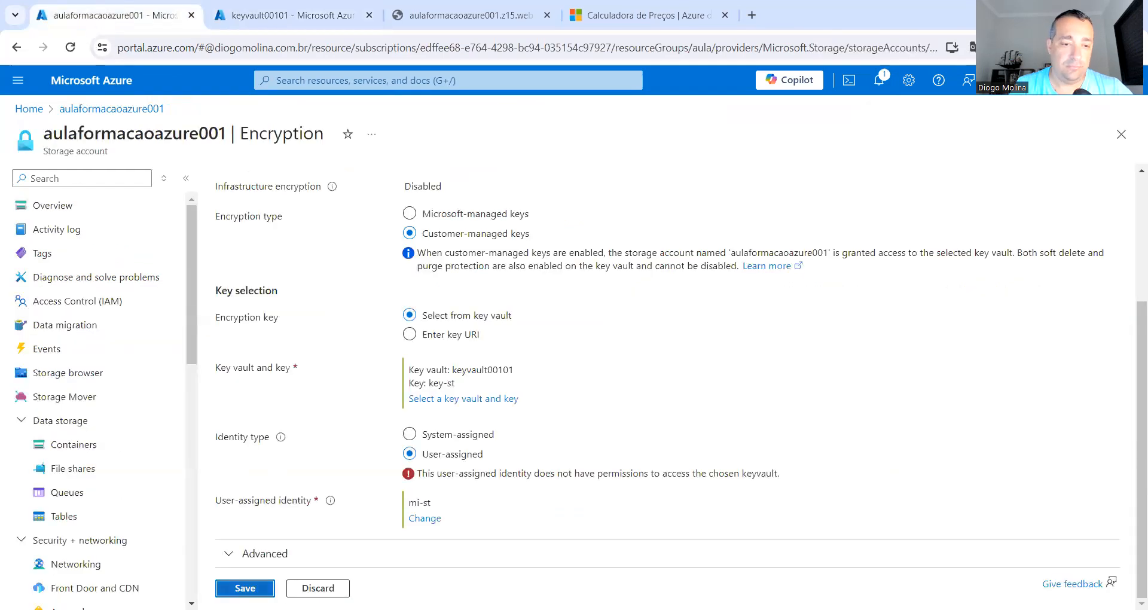
left_click(245, 588)
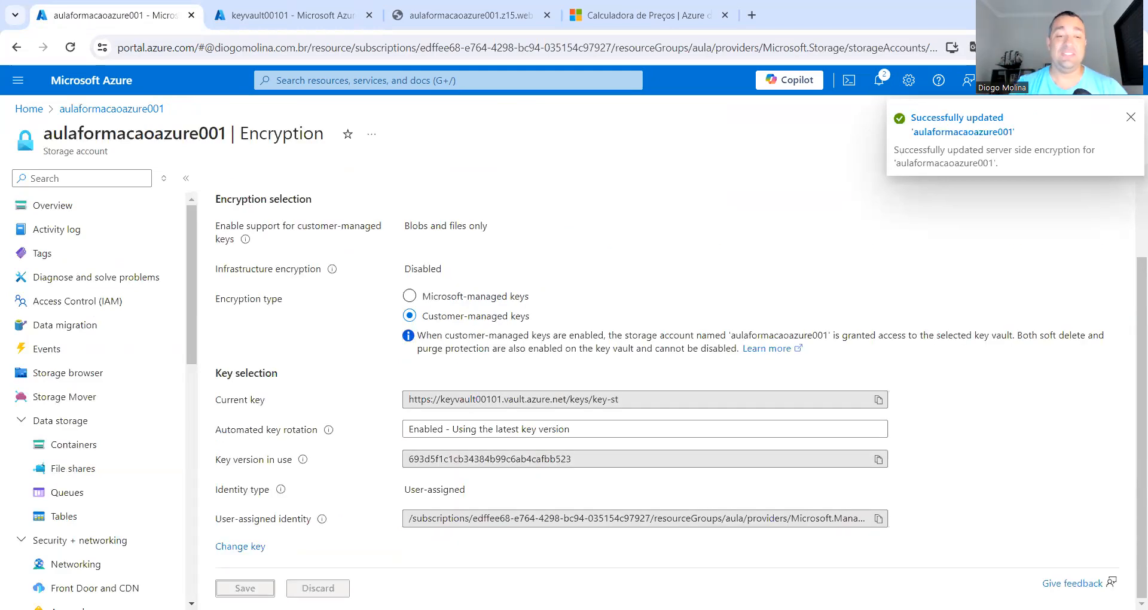
- Reopen mi-st's access policy on keyvault00101 and review its key, secret and certificate permissions
left_click(288, 15)
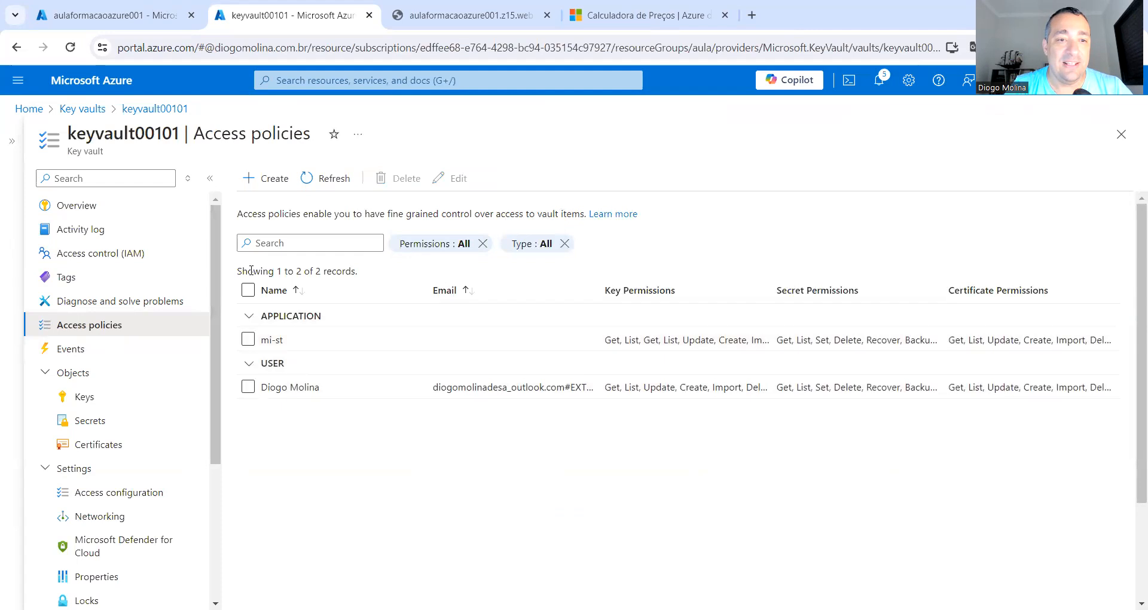
left_click(248, 339)
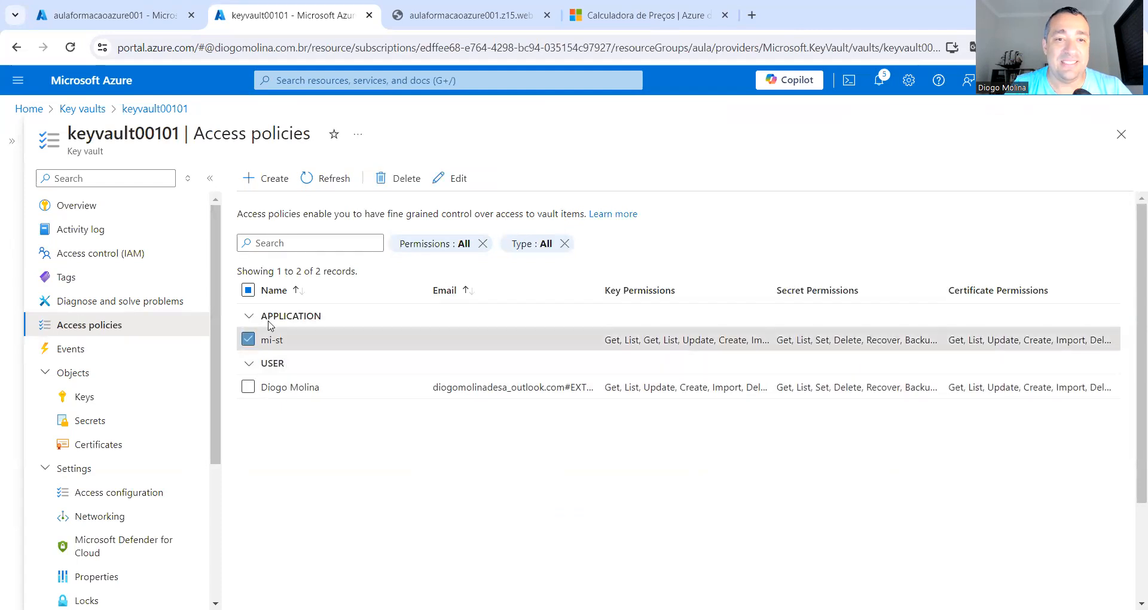
left_click(452, 178)
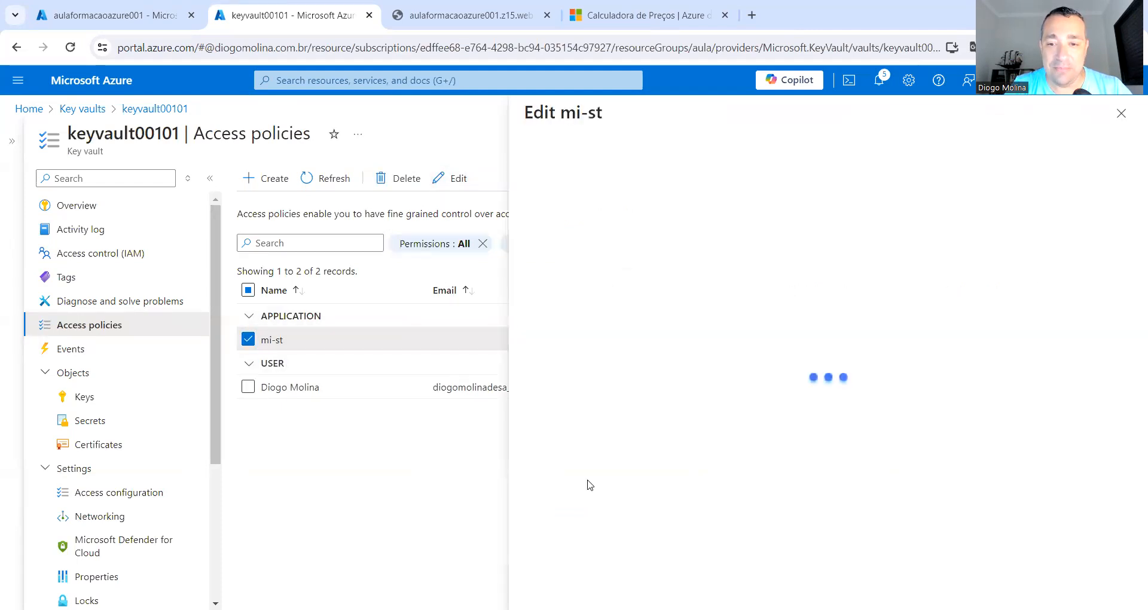
scroll(754, 395, "down", 5)
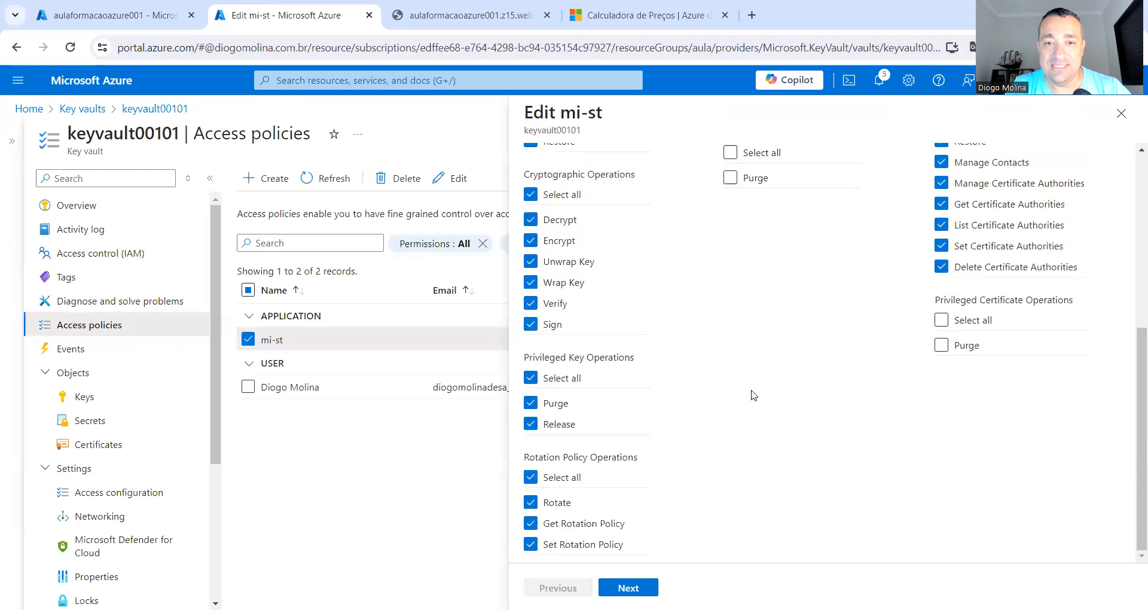
scroll(754, 395, "up", 1)
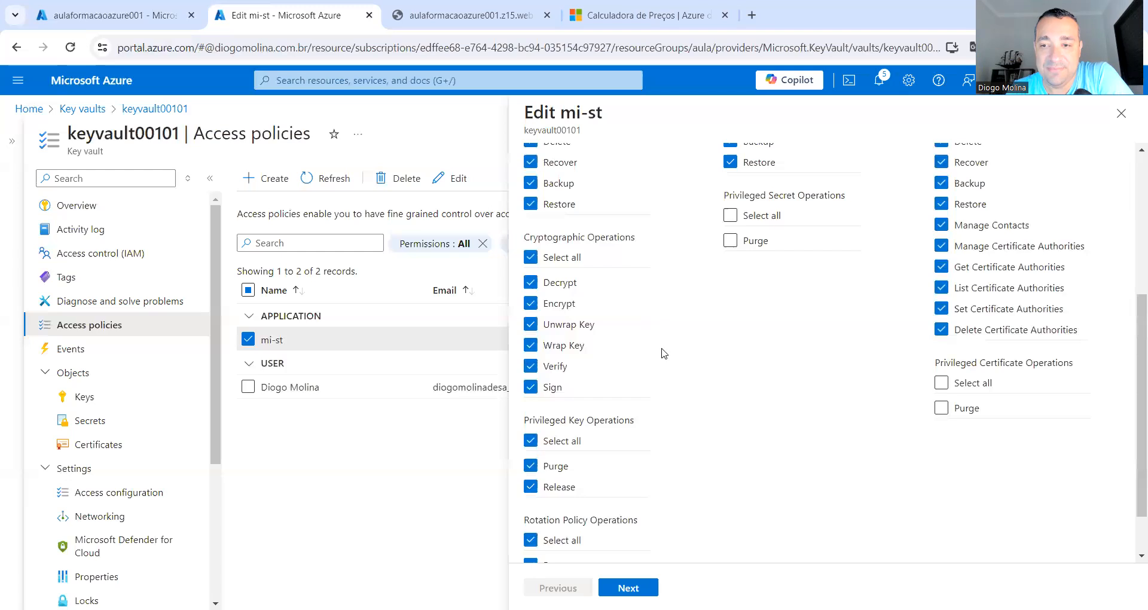
scroll(662, 351, "up", 5)
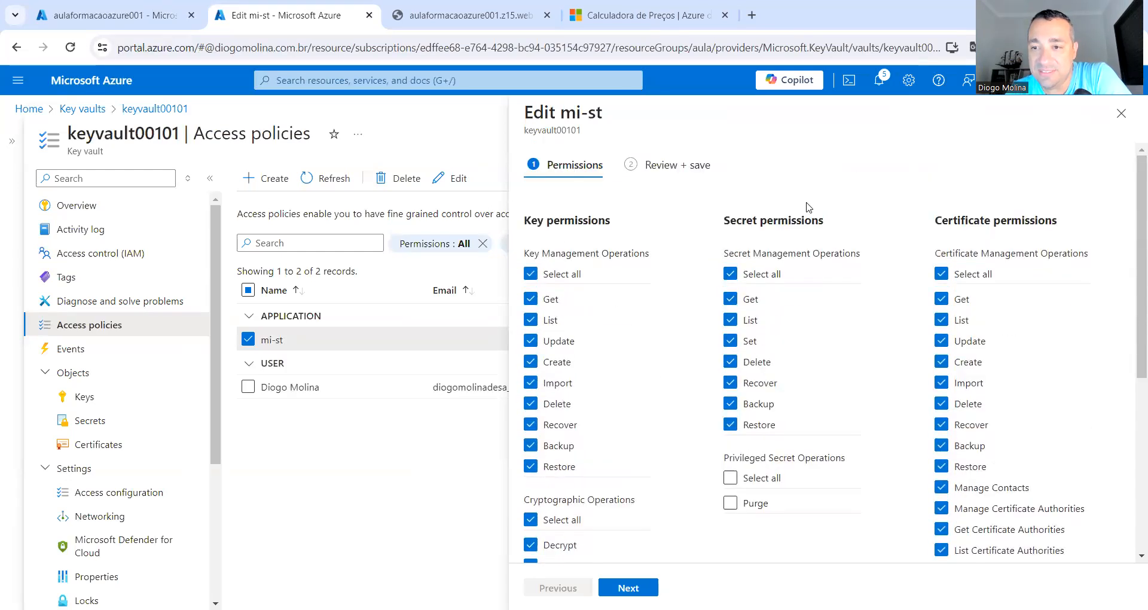
scroll(628, 334, "down", 5)
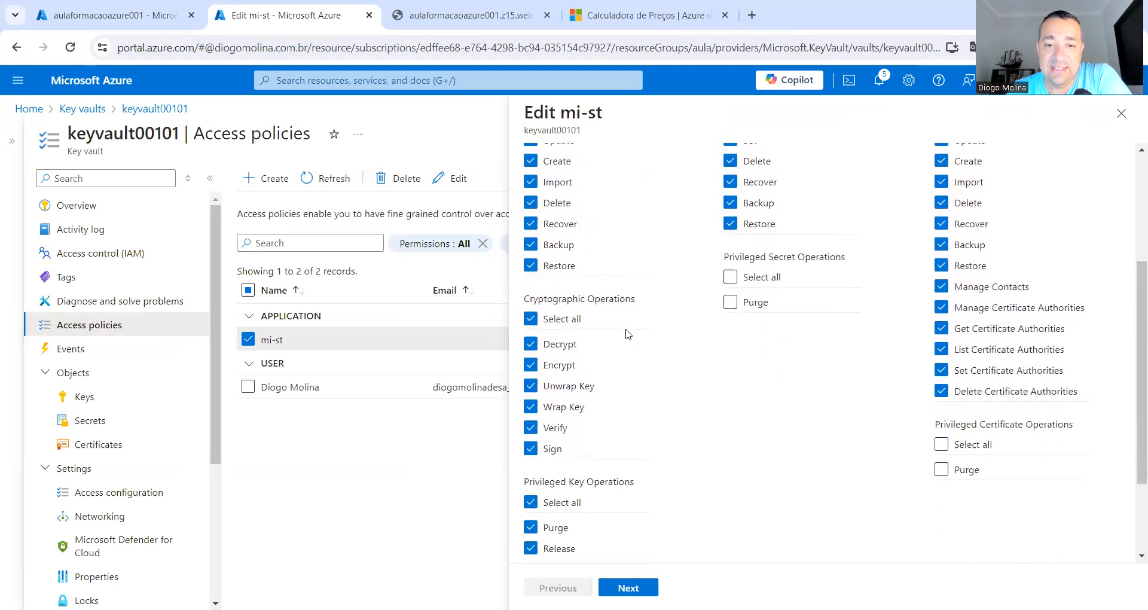
scroll(628, 334, "up", 5)
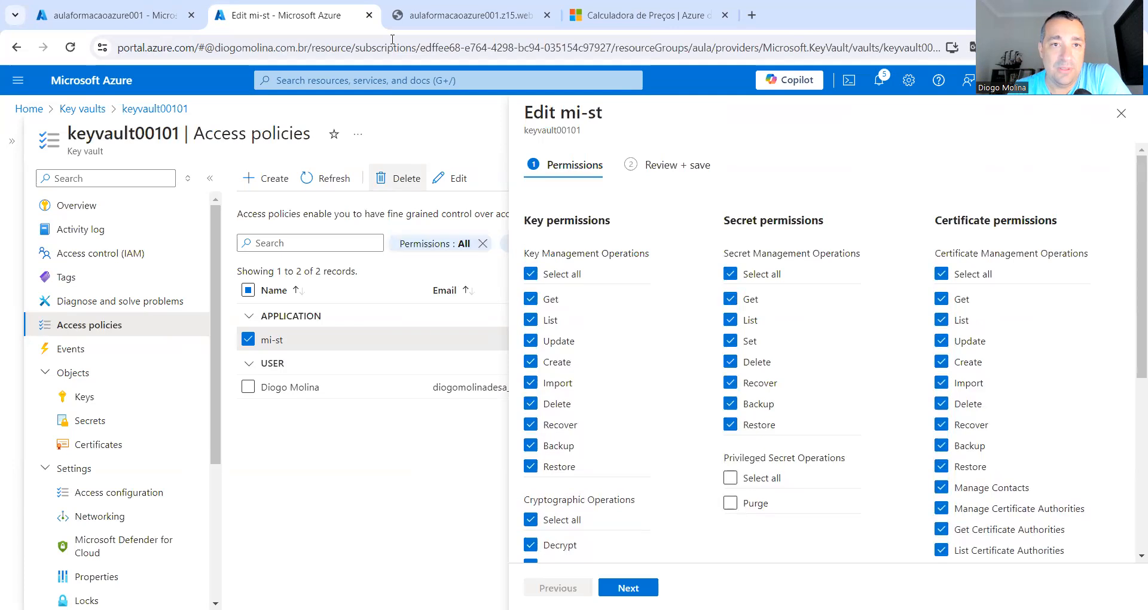
- Look over the storage account's encryption settings, keyvault00101's secrets and the static website page
left_click(70, 23)
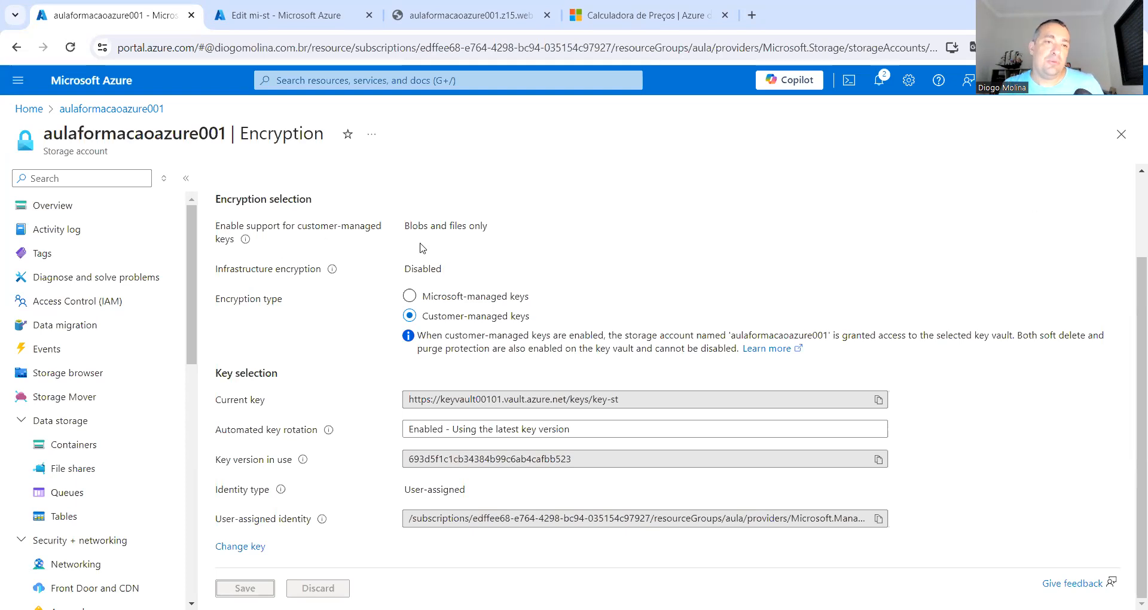
left_click(281, 15)
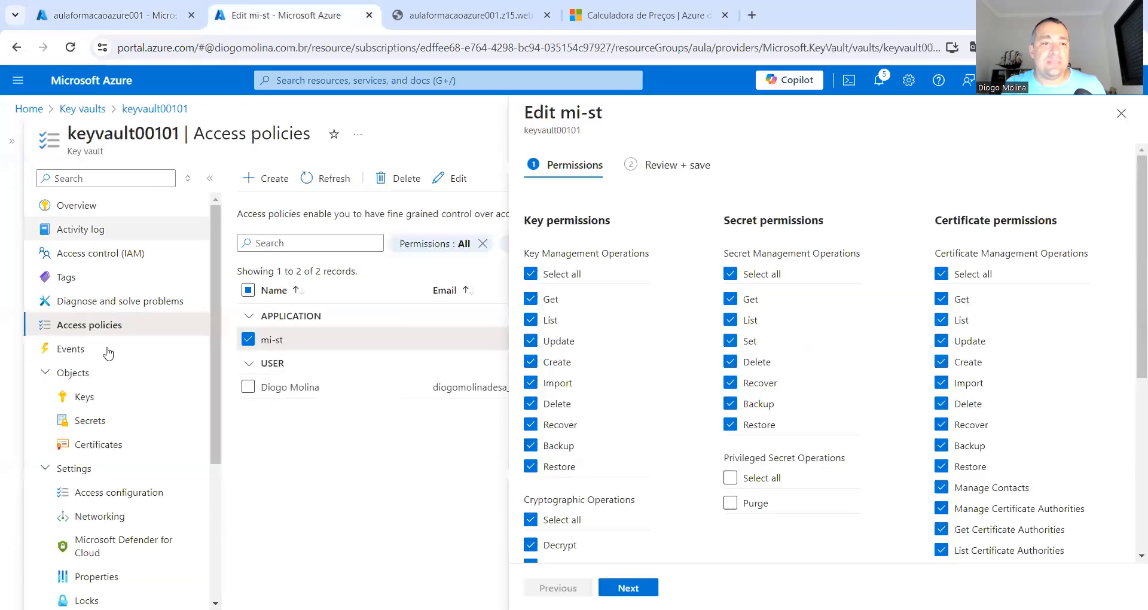
left_click(89, 420)
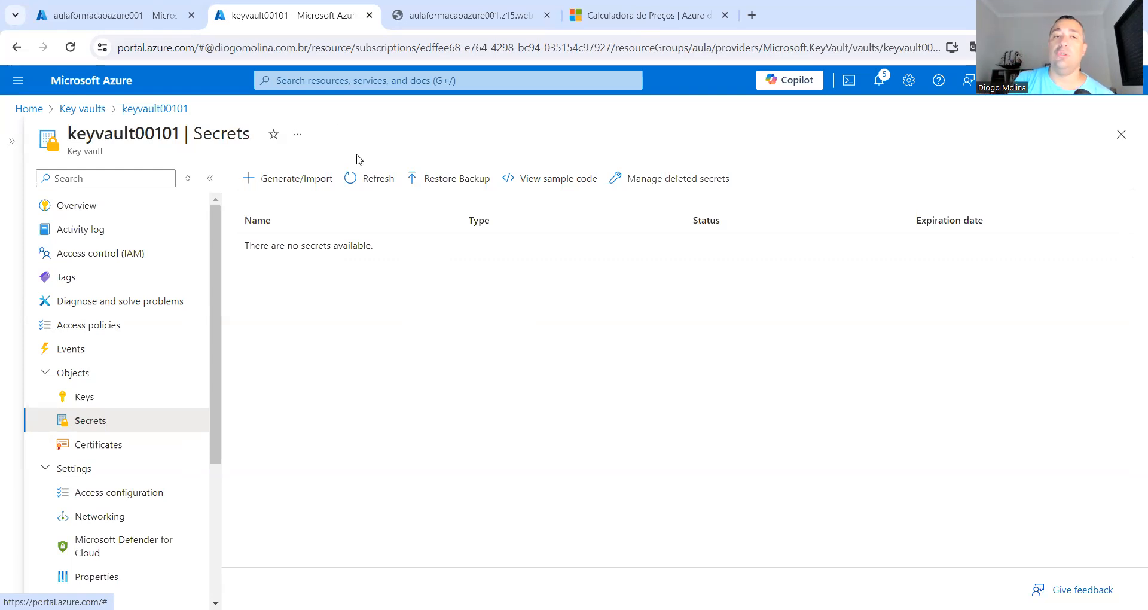
left_click(448, 17)
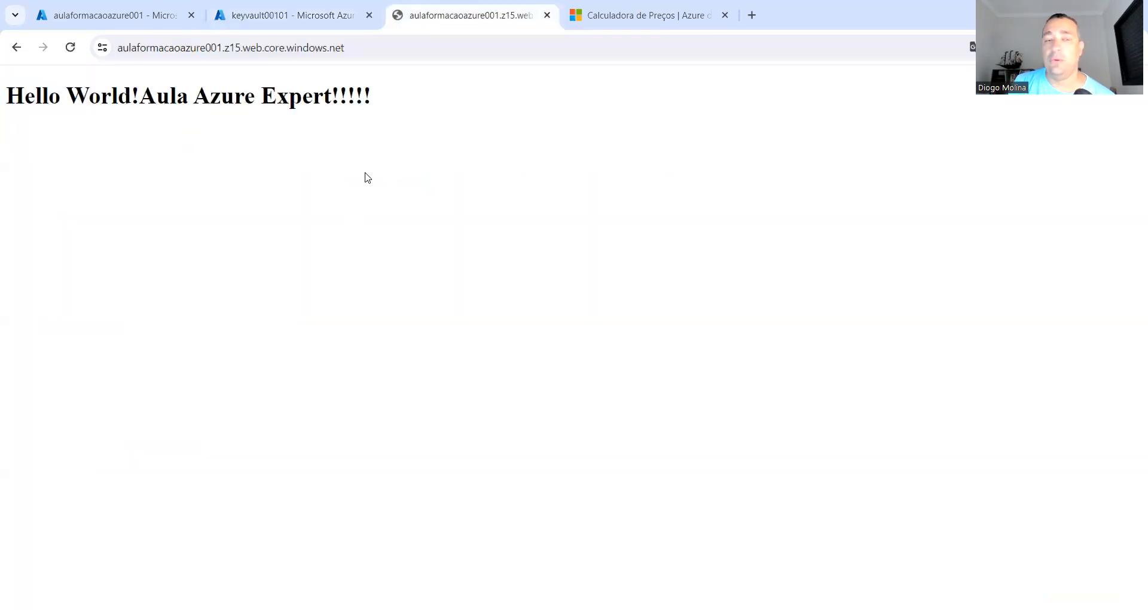